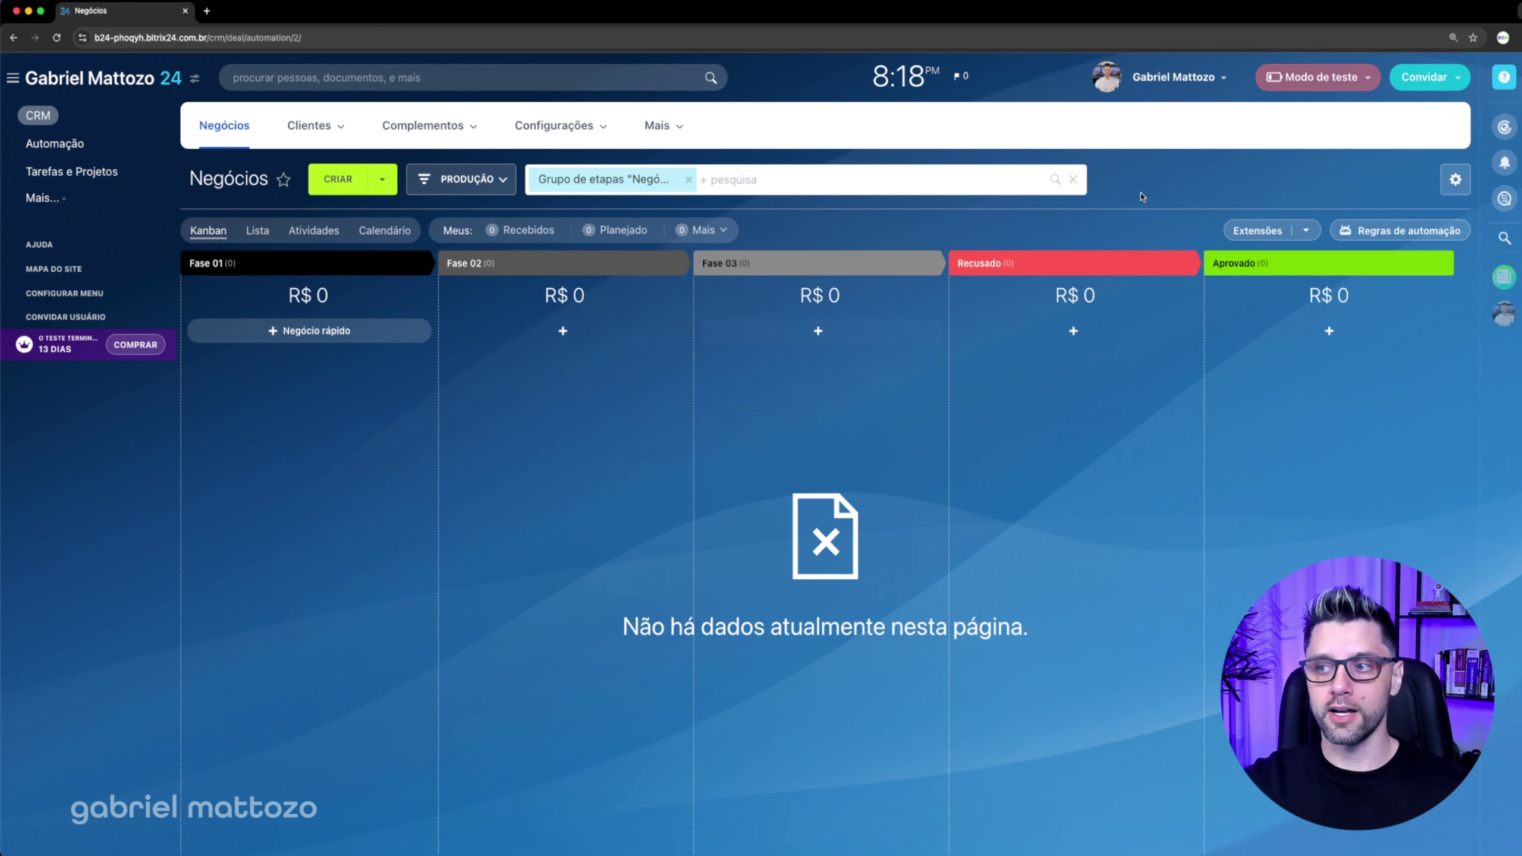
Step: Open the Fase 02 automation in the workflow designer and add a "Solicitação de informação extra (exige resposta)" task between Iniciar and Terminar
left_click(1397, 231)
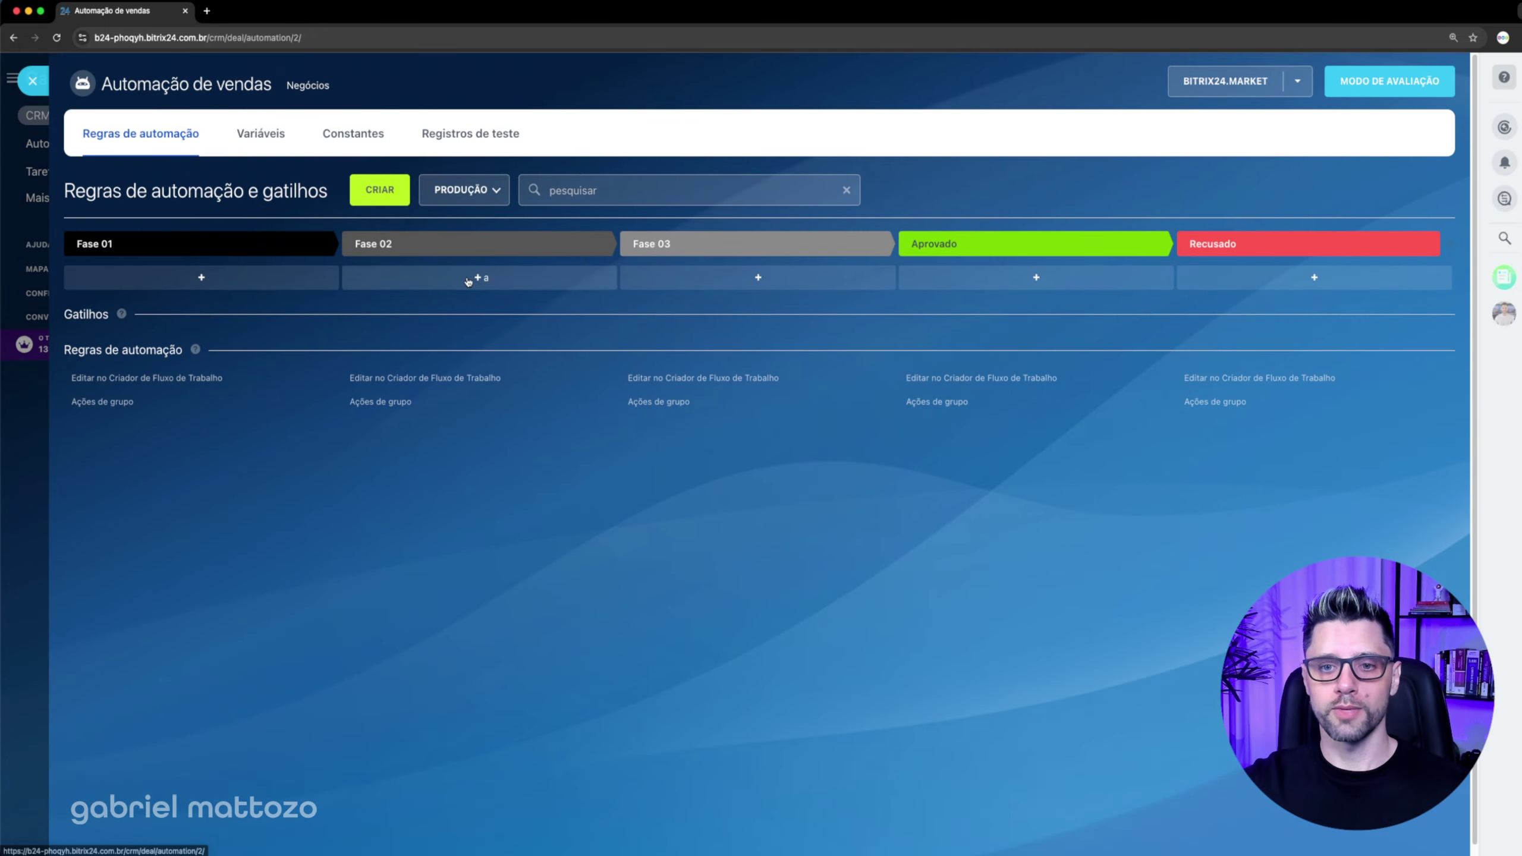
left_click(410, 380)
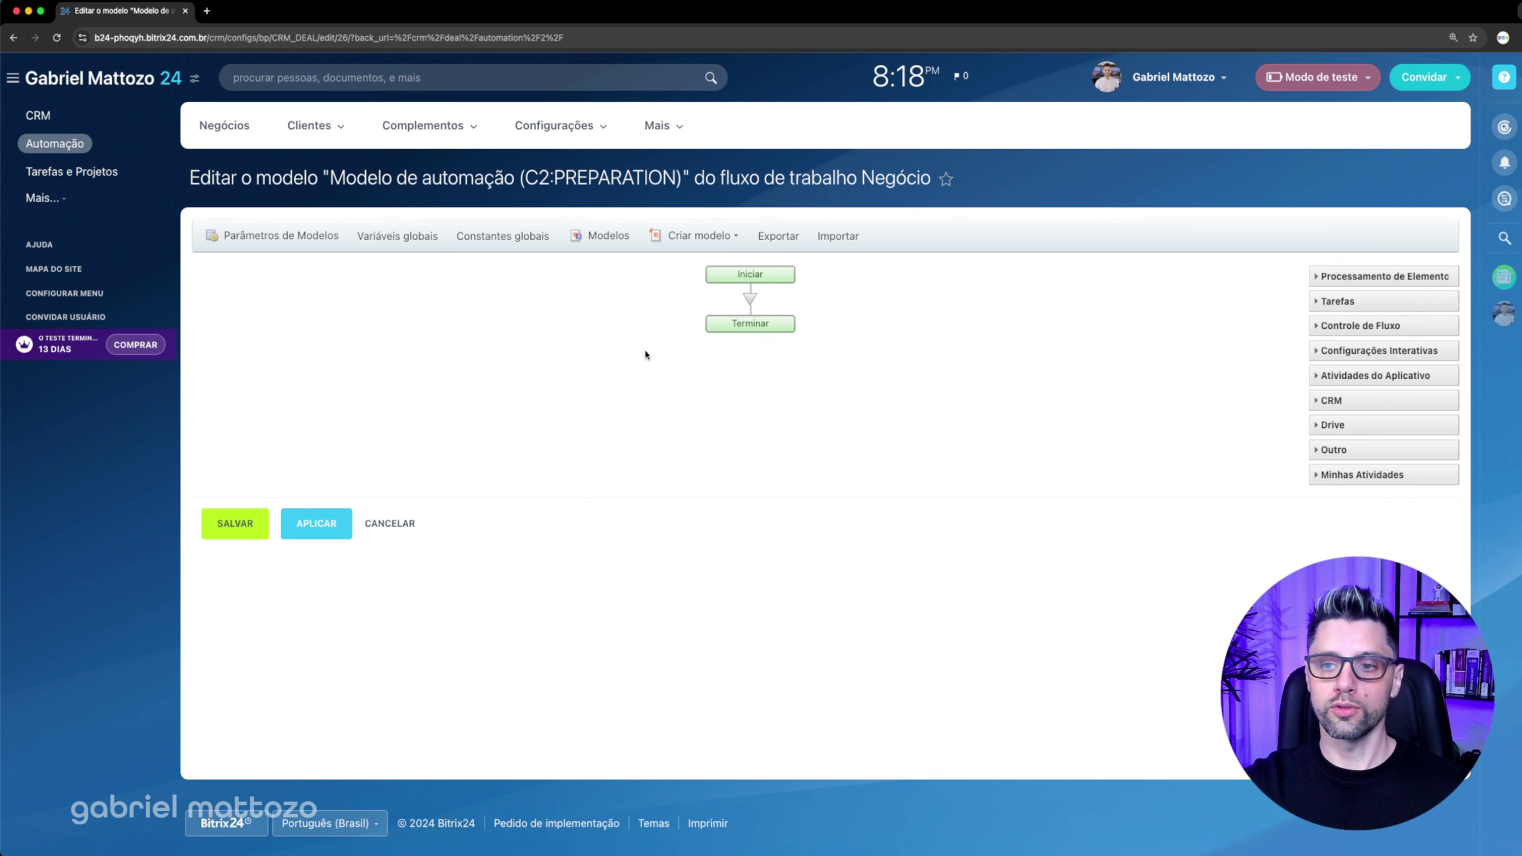
left_click(750, 301)
mouse_move(767, 356)
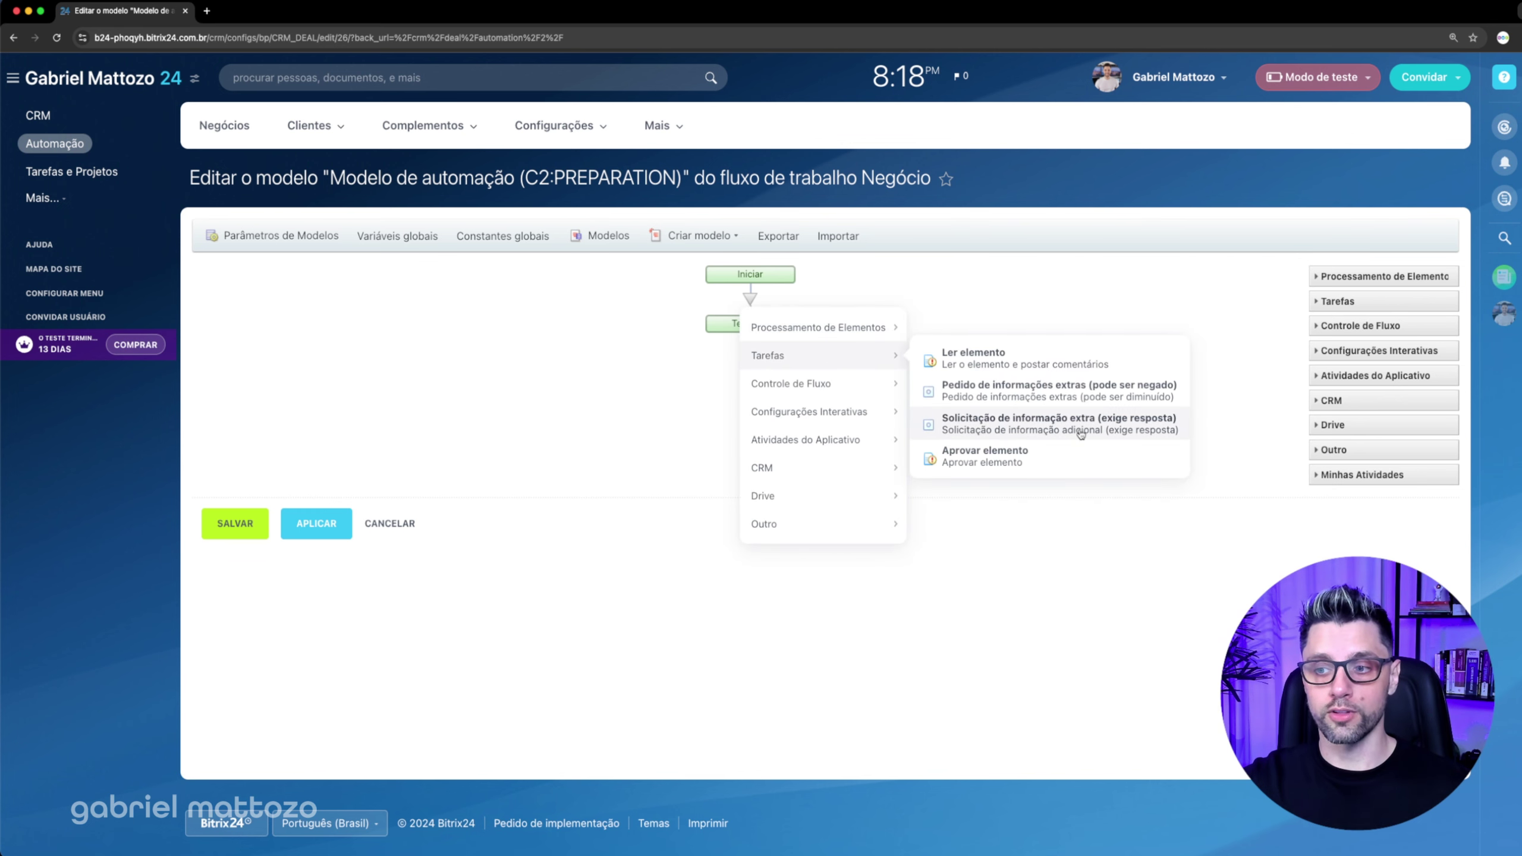
left_click(1132, 429)
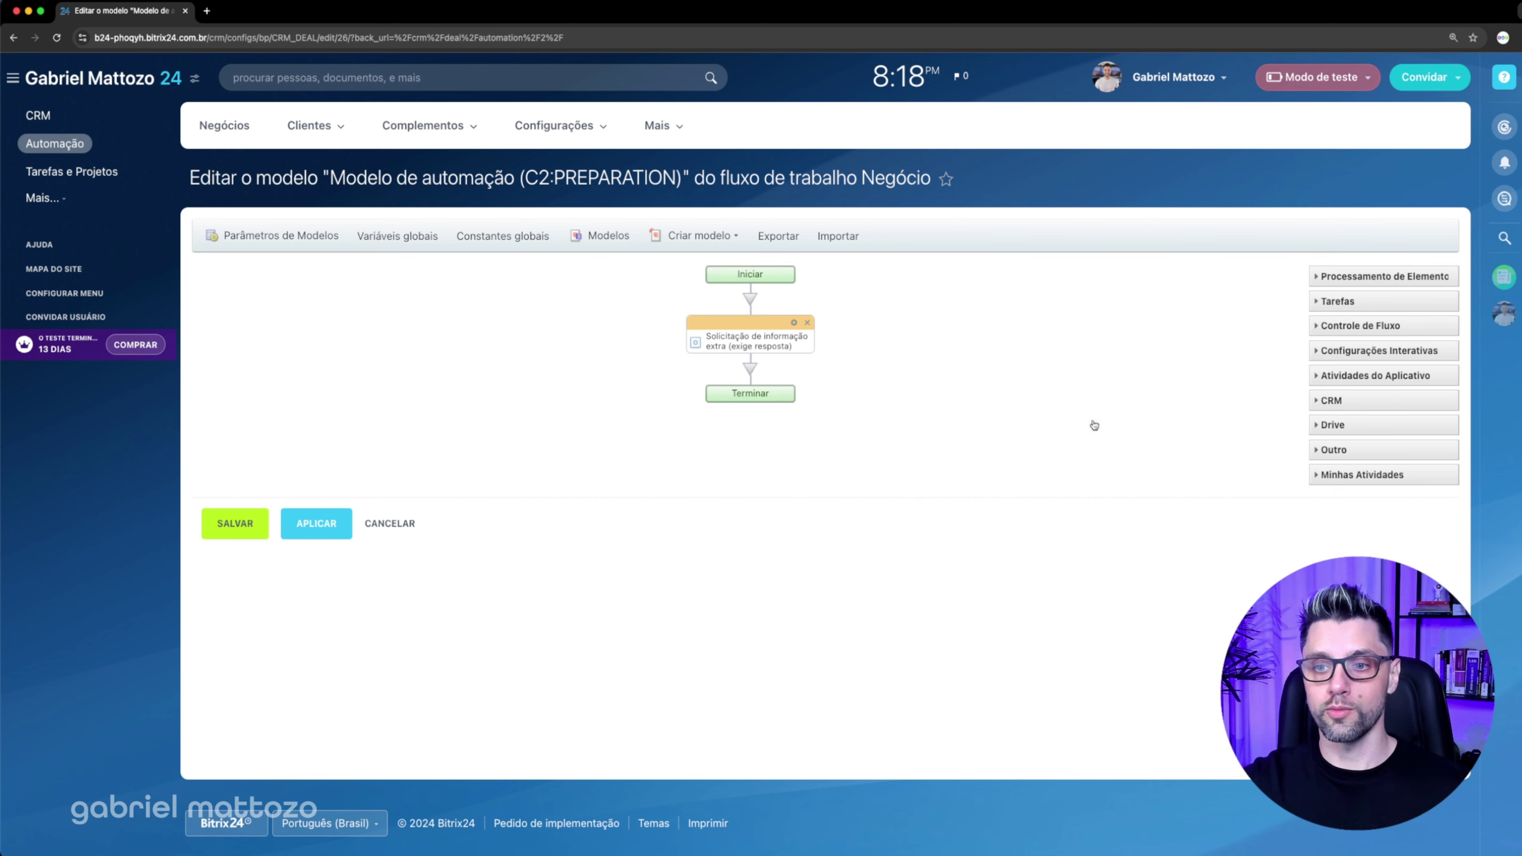
Step: Open the new activity's parameters in an enlarged dialog and assign it to the listed individual user
double_click(782, 340)
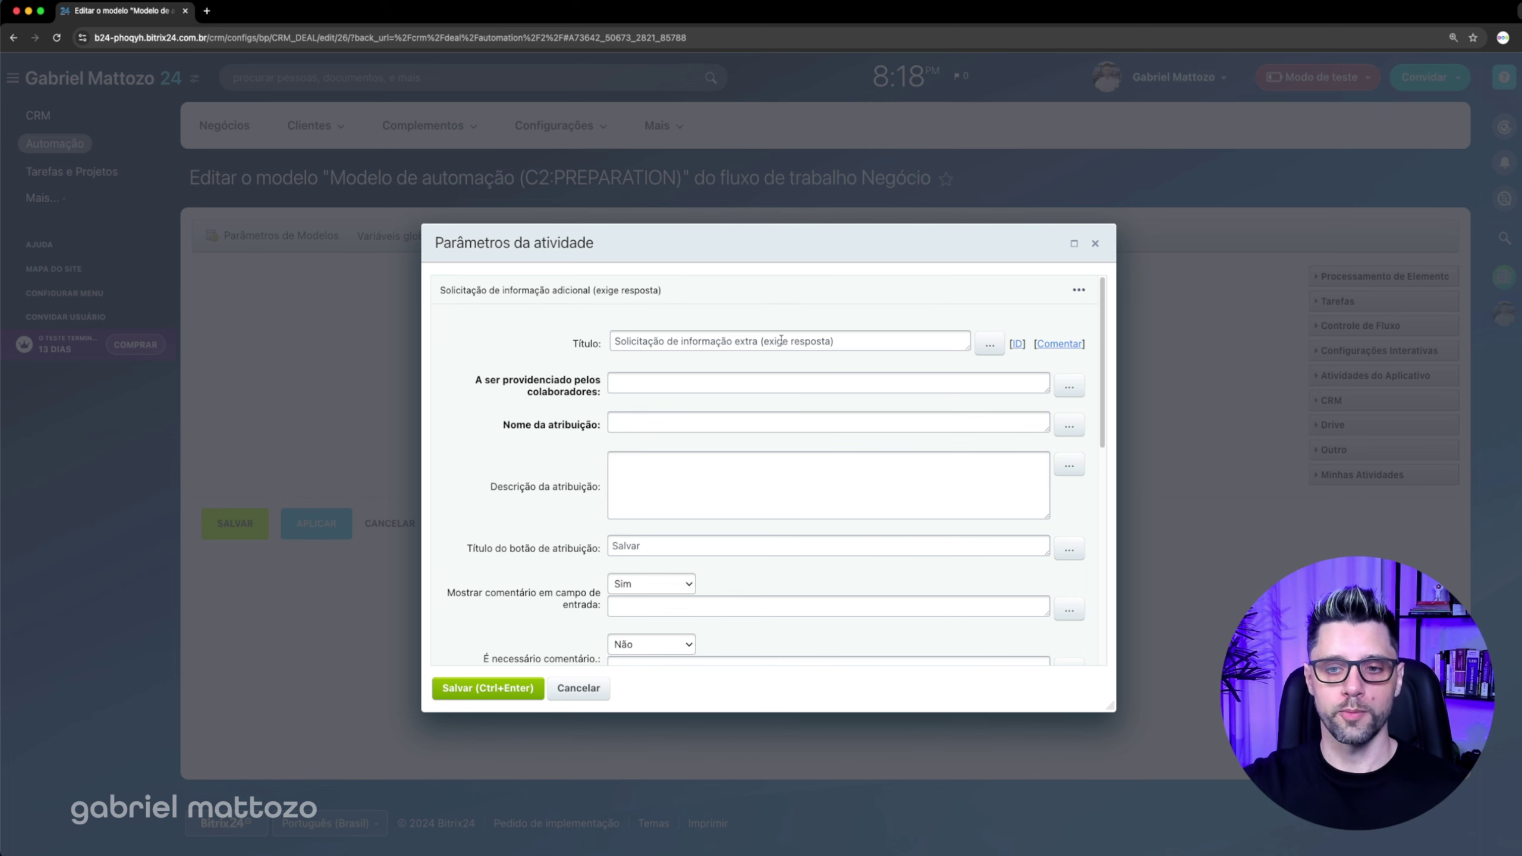
left_click_drag(732, 249, 648, 185)
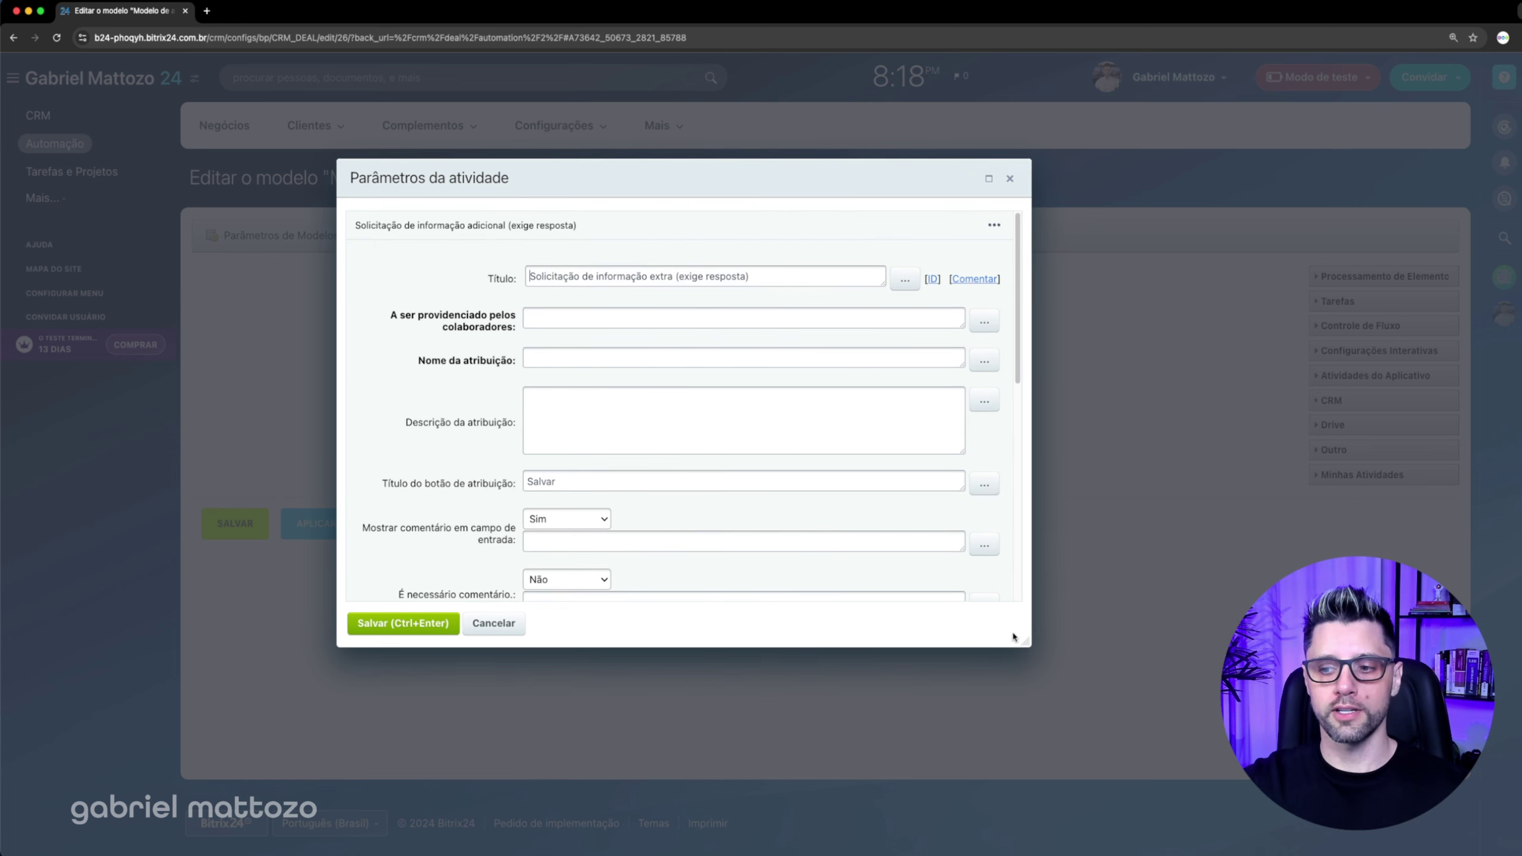
left_click_drag(1017, 639, 1066, 671)
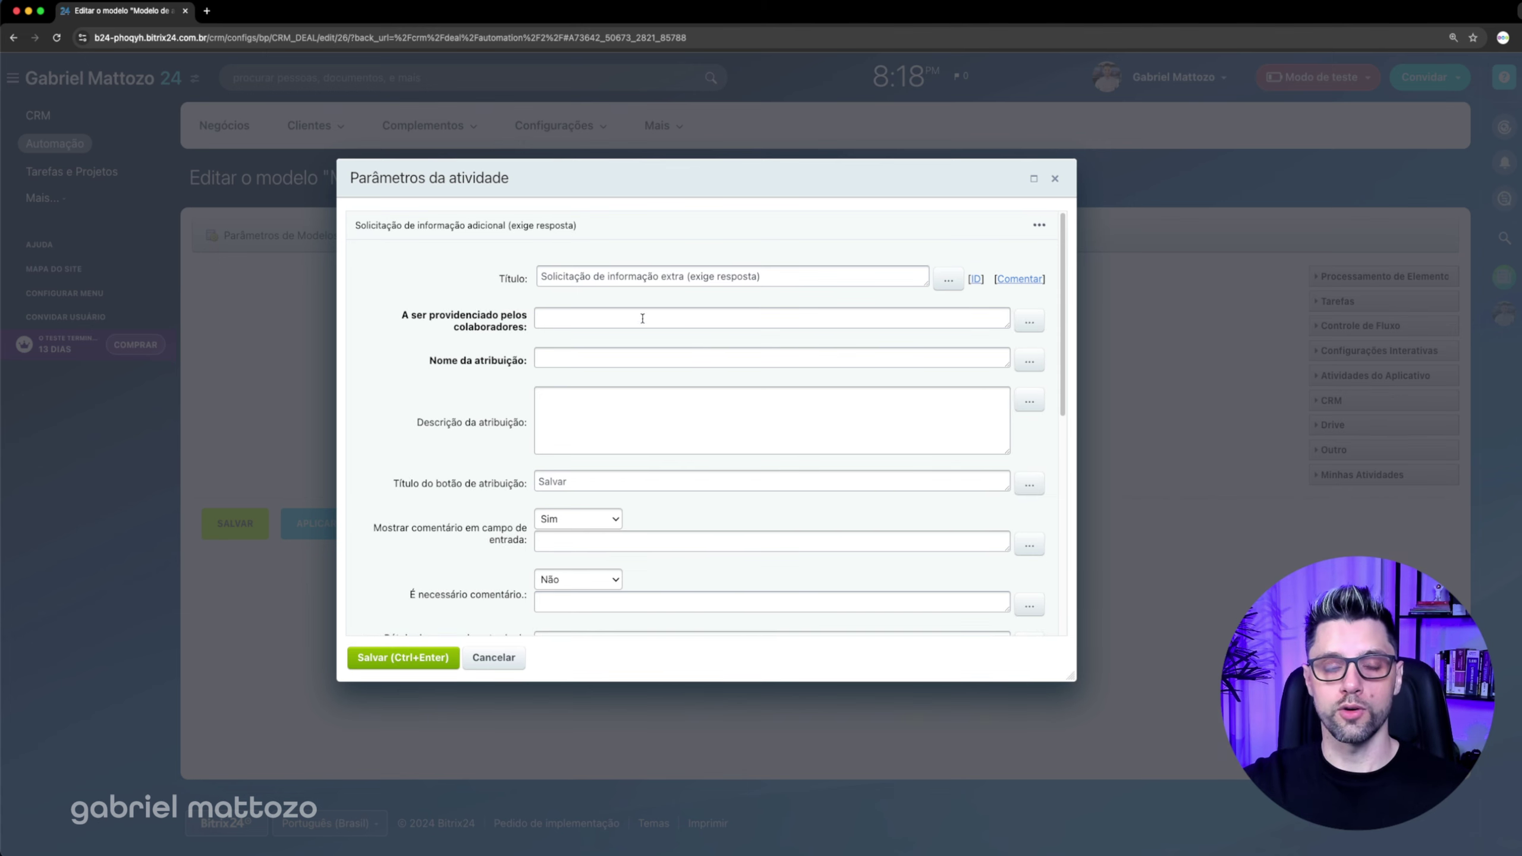
left_click(1031, 324)
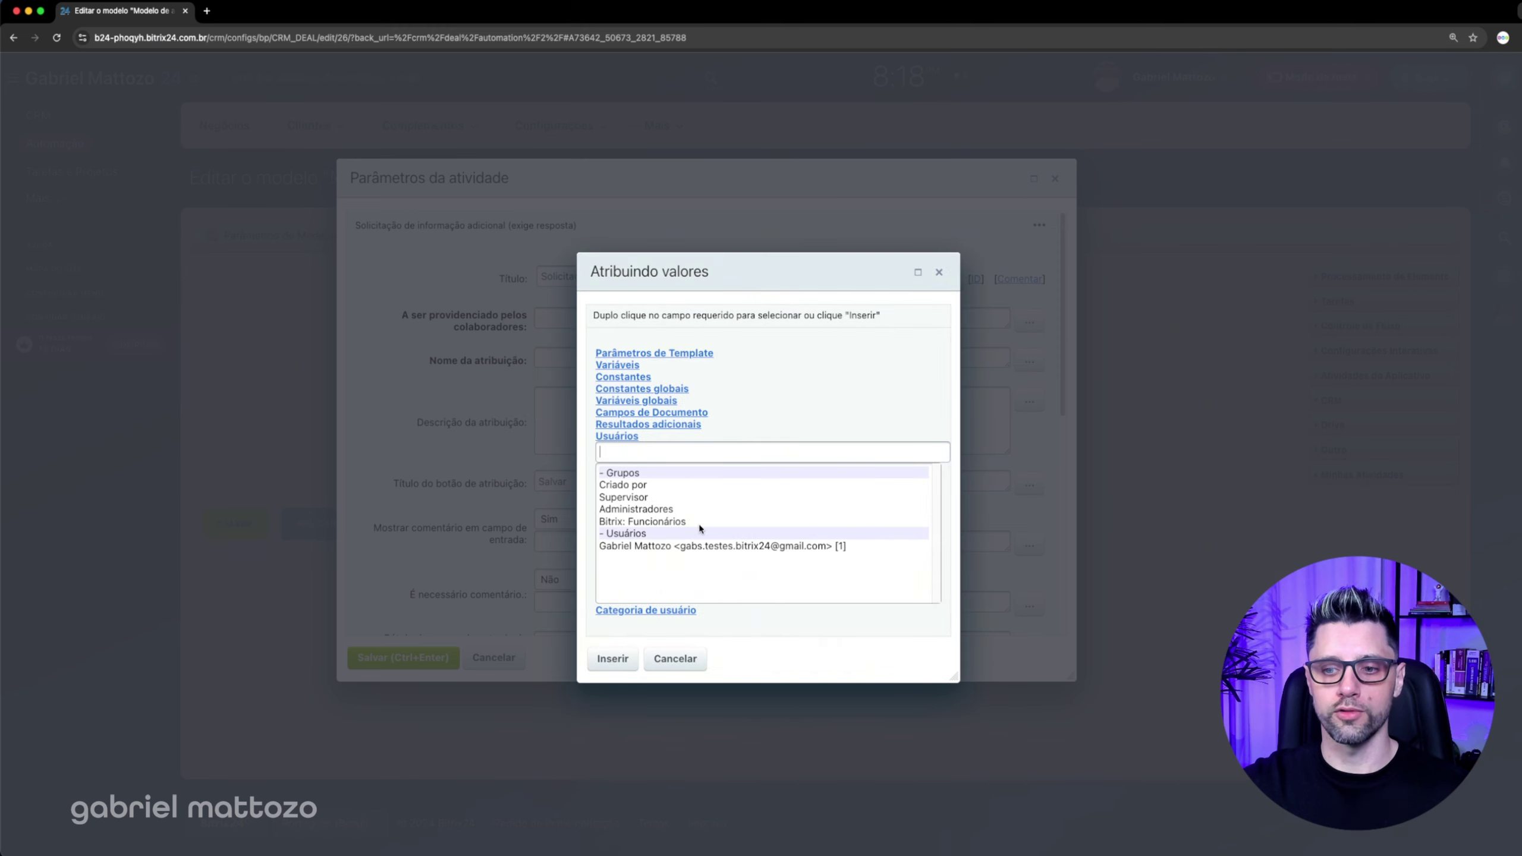
double_click(670, 546)
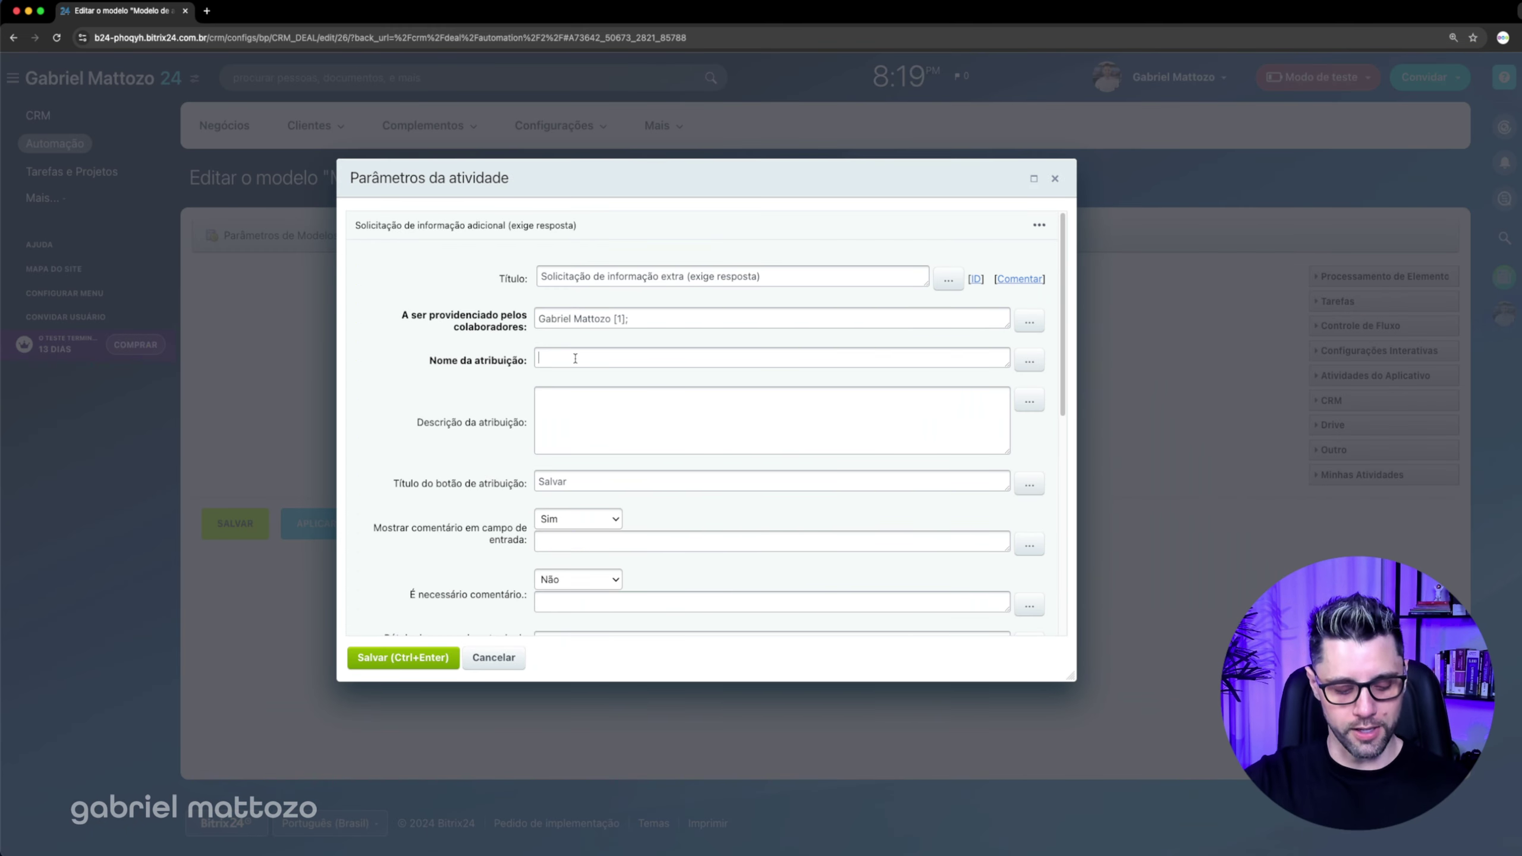
Step: Set the assignment name to "Solicitação de informações"
type("Solicitação de")
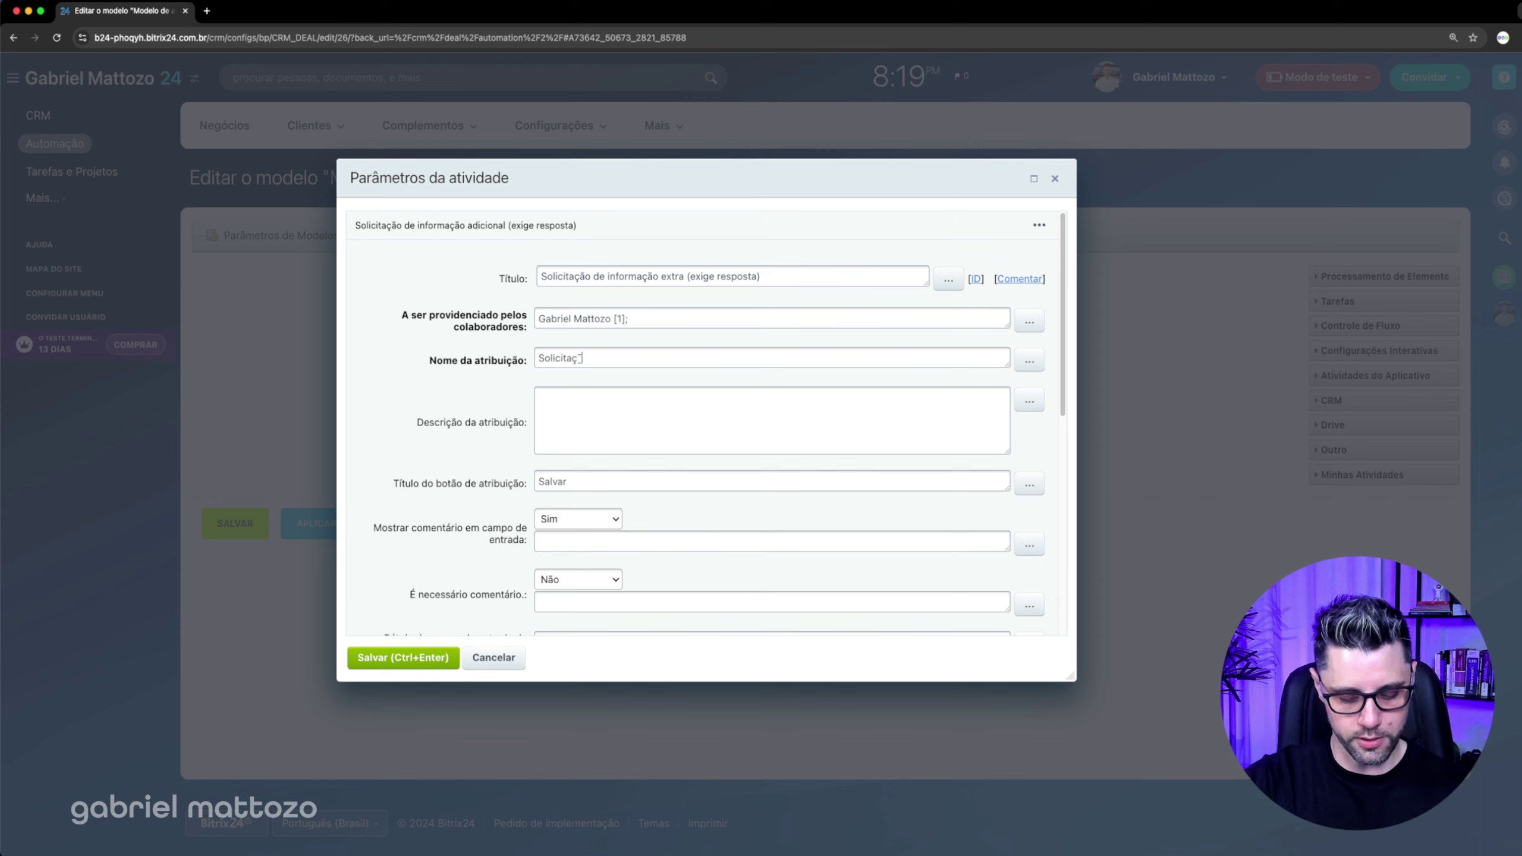
type(" informações")
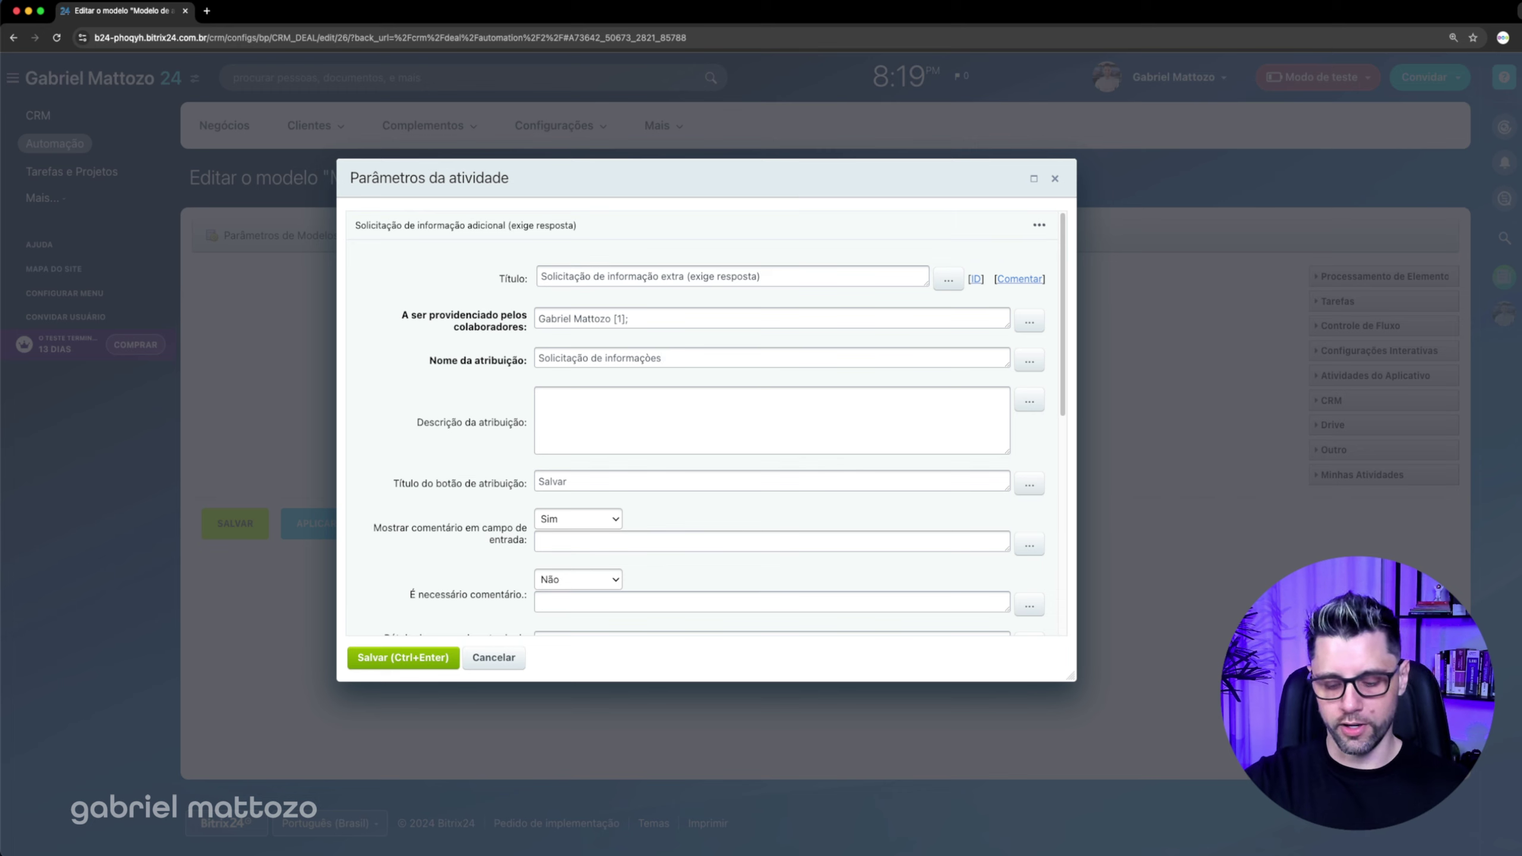
key("BackSpace")
key("BackSpace")
key("BackSpace")
type("ões")
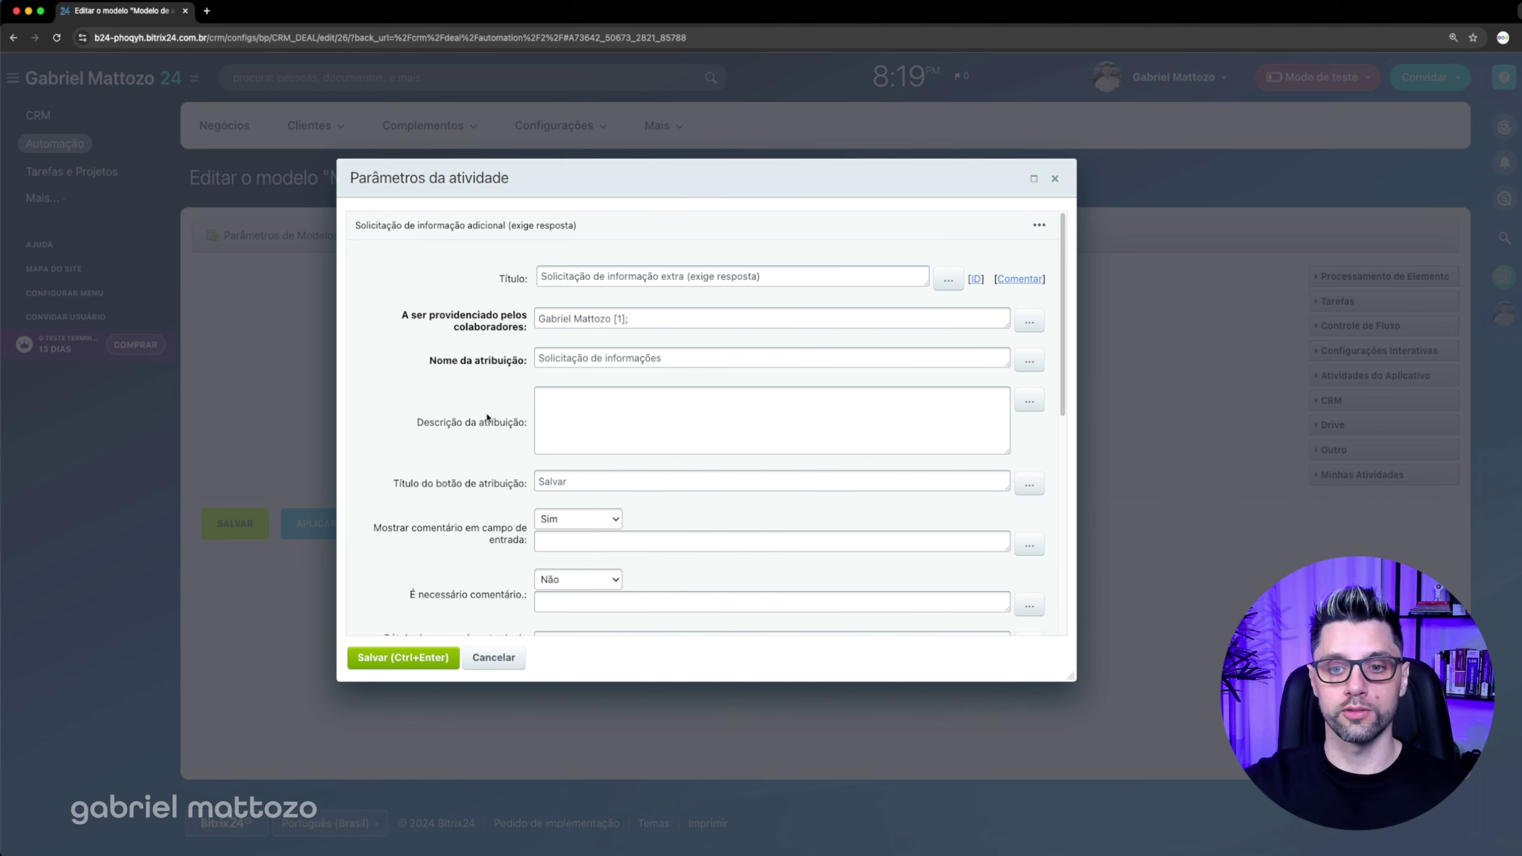
Step: Examine the assignment's description value picker, button title, status and delegation options, and the Campos section
left_click_drag(430, 422, 485, 422)
left_click(577, 402)
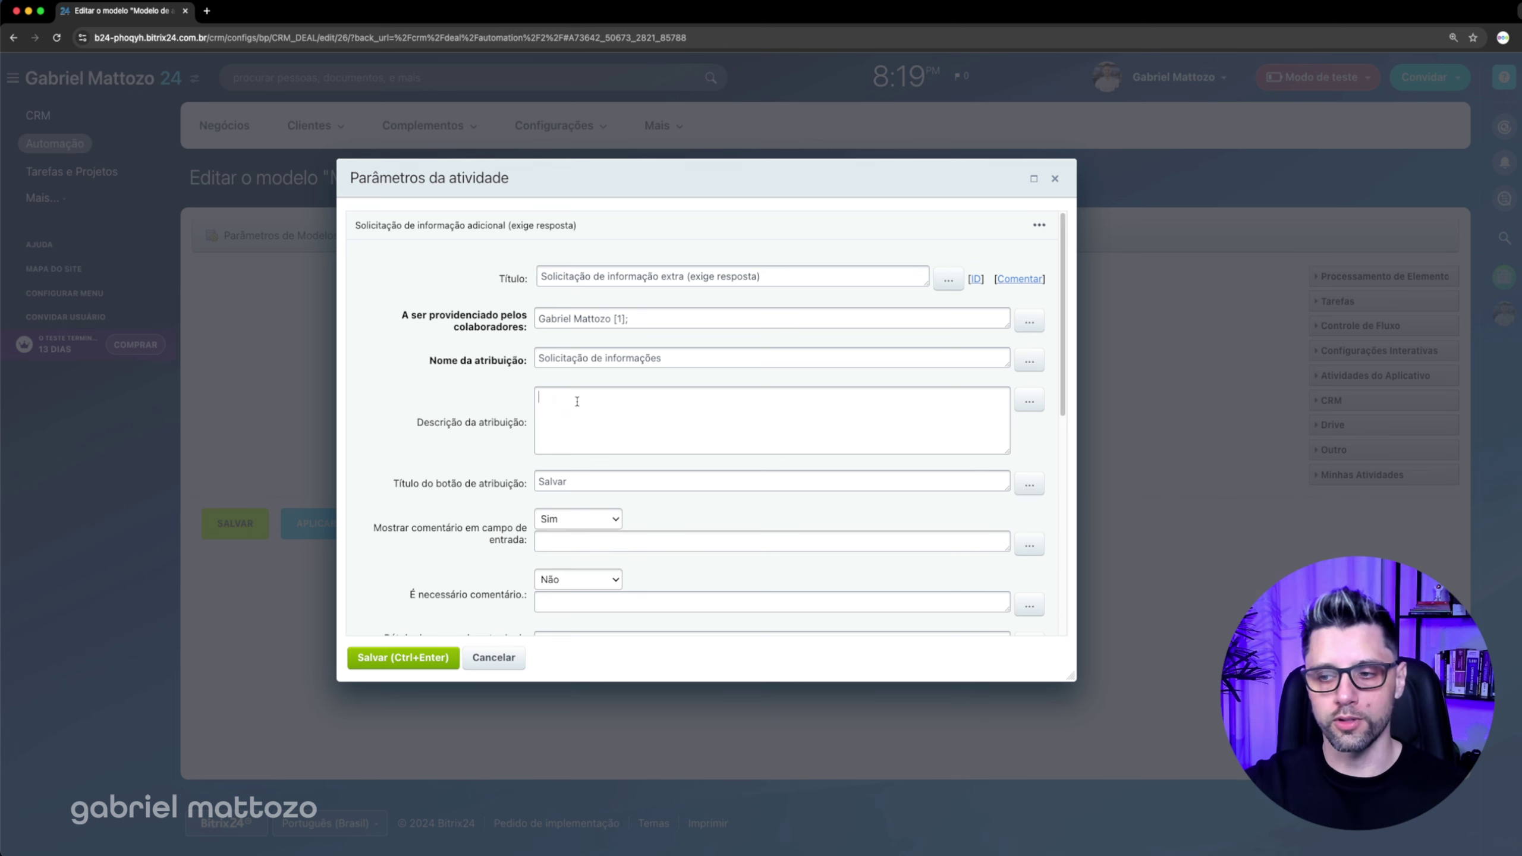
left_click(1030, 401)
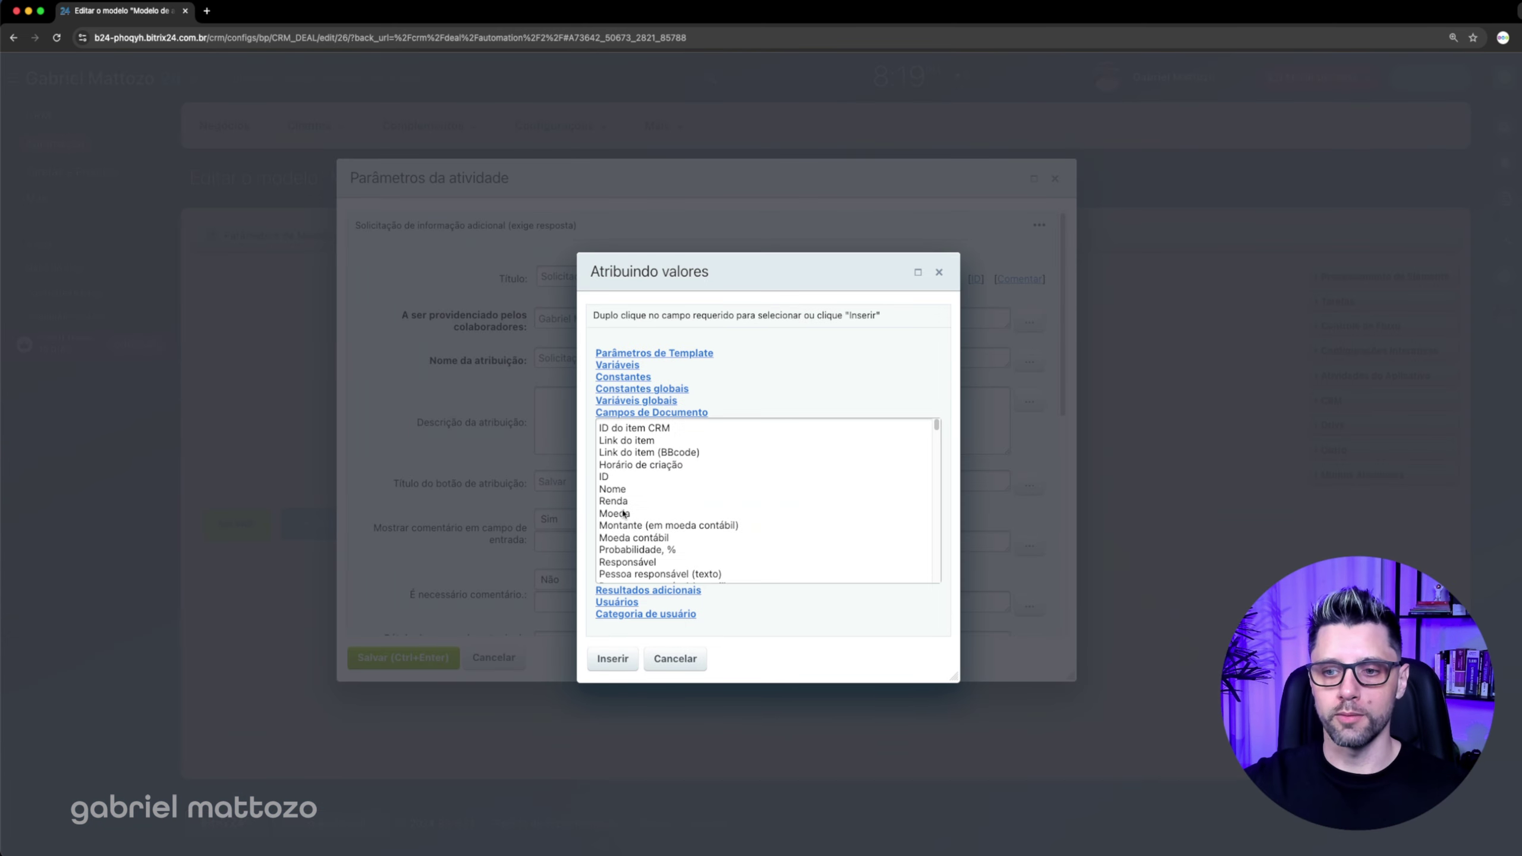
left_click(676, 657)
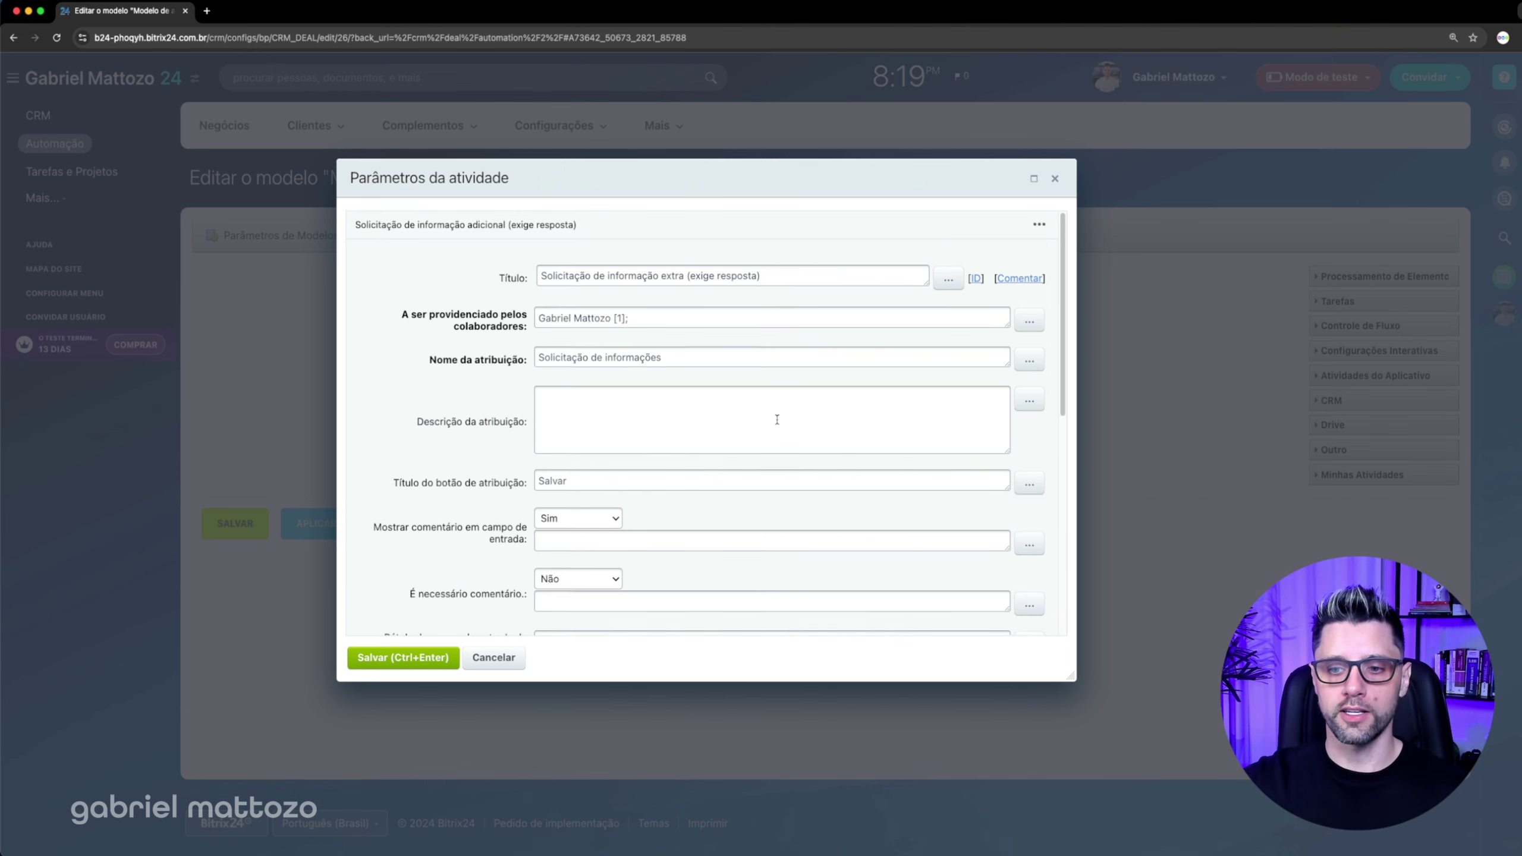
scroll(777, 420, "down", 1)
left_click_drag(397, 451, 525, 450)
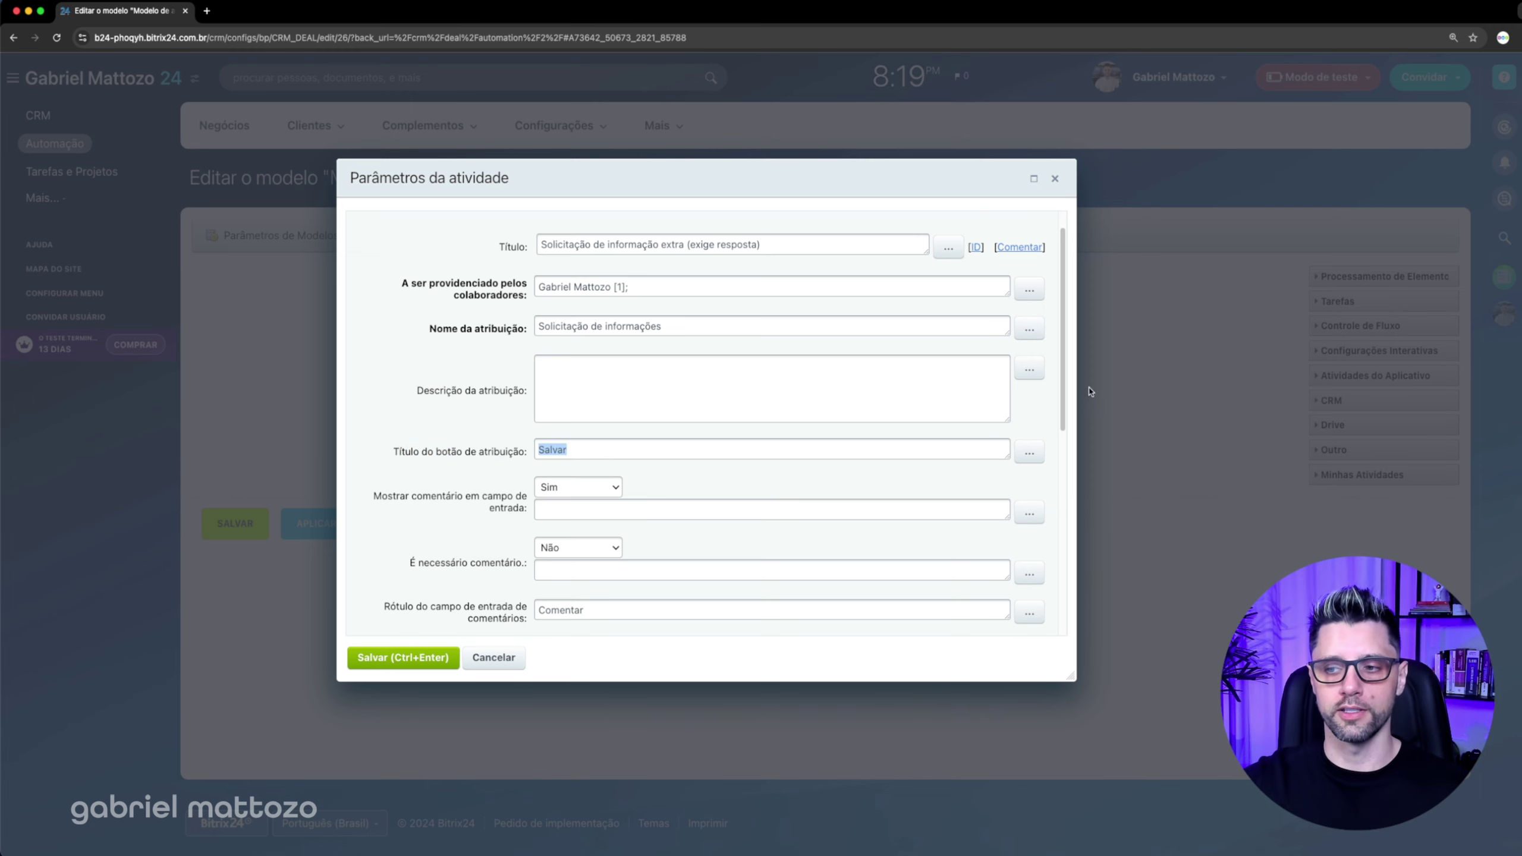
scroll(1073, 396, "down", 5)
scroll(1072, 420, "down", 7)
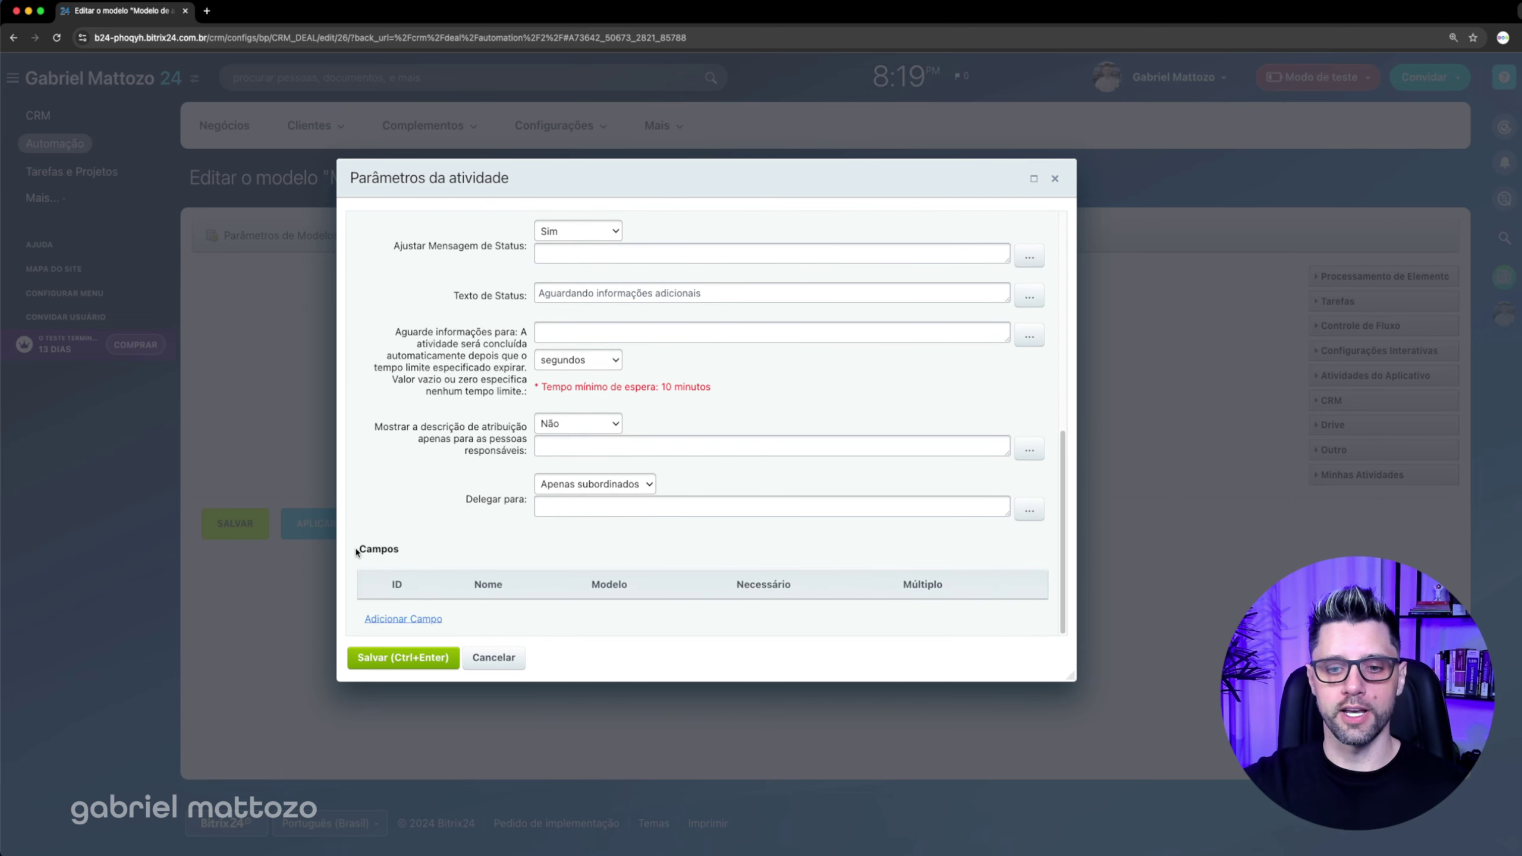
left_click_drag(357, 550, 412, 552)
left_click(441, 562)
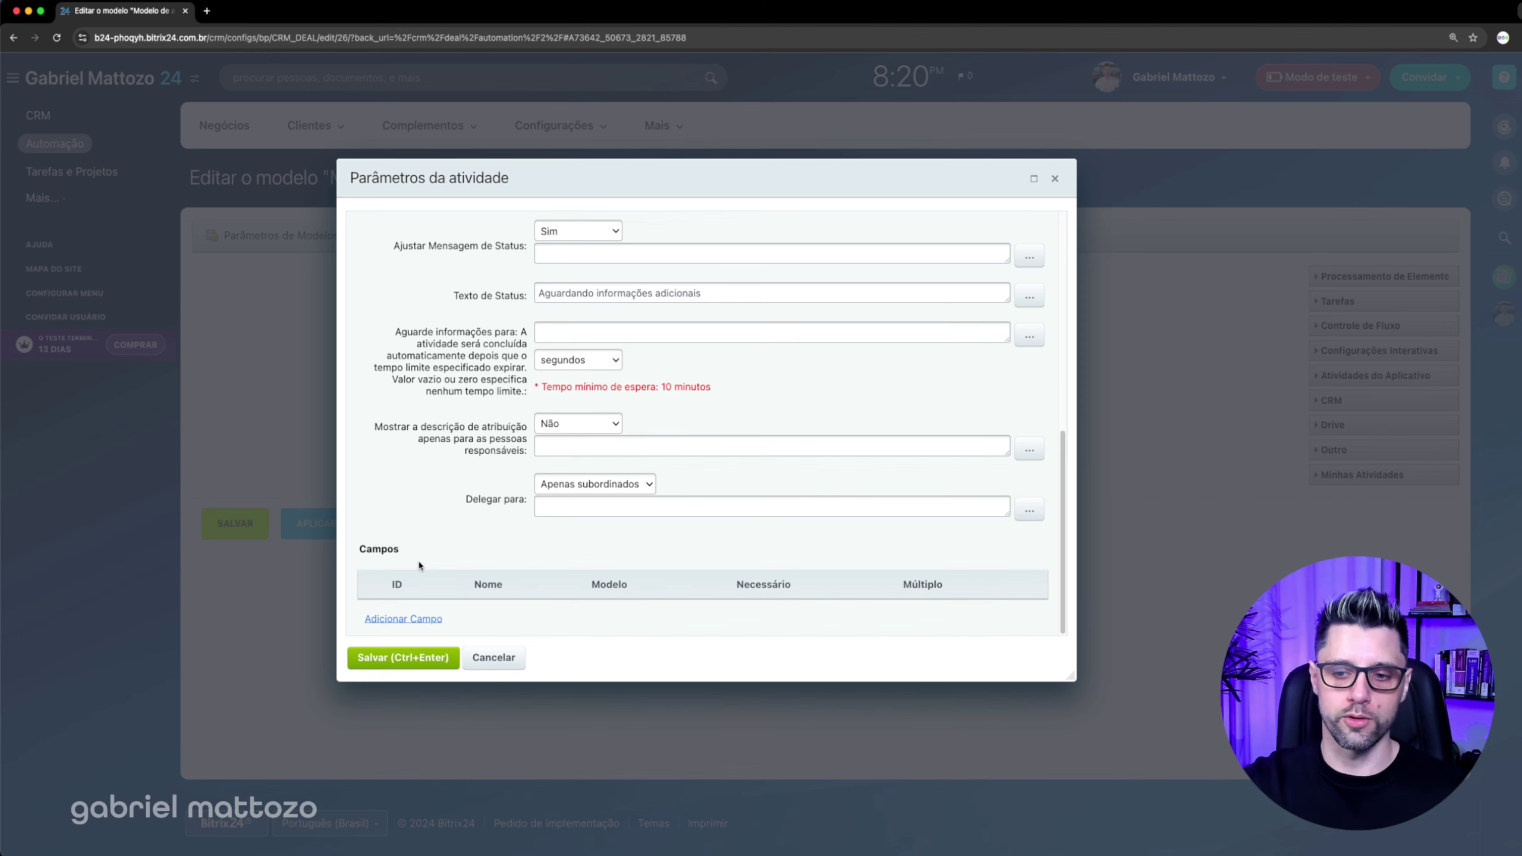
Step: Add a field to the information request with the name "Campo 1" and the ID campo_1
left_click(399, 620)
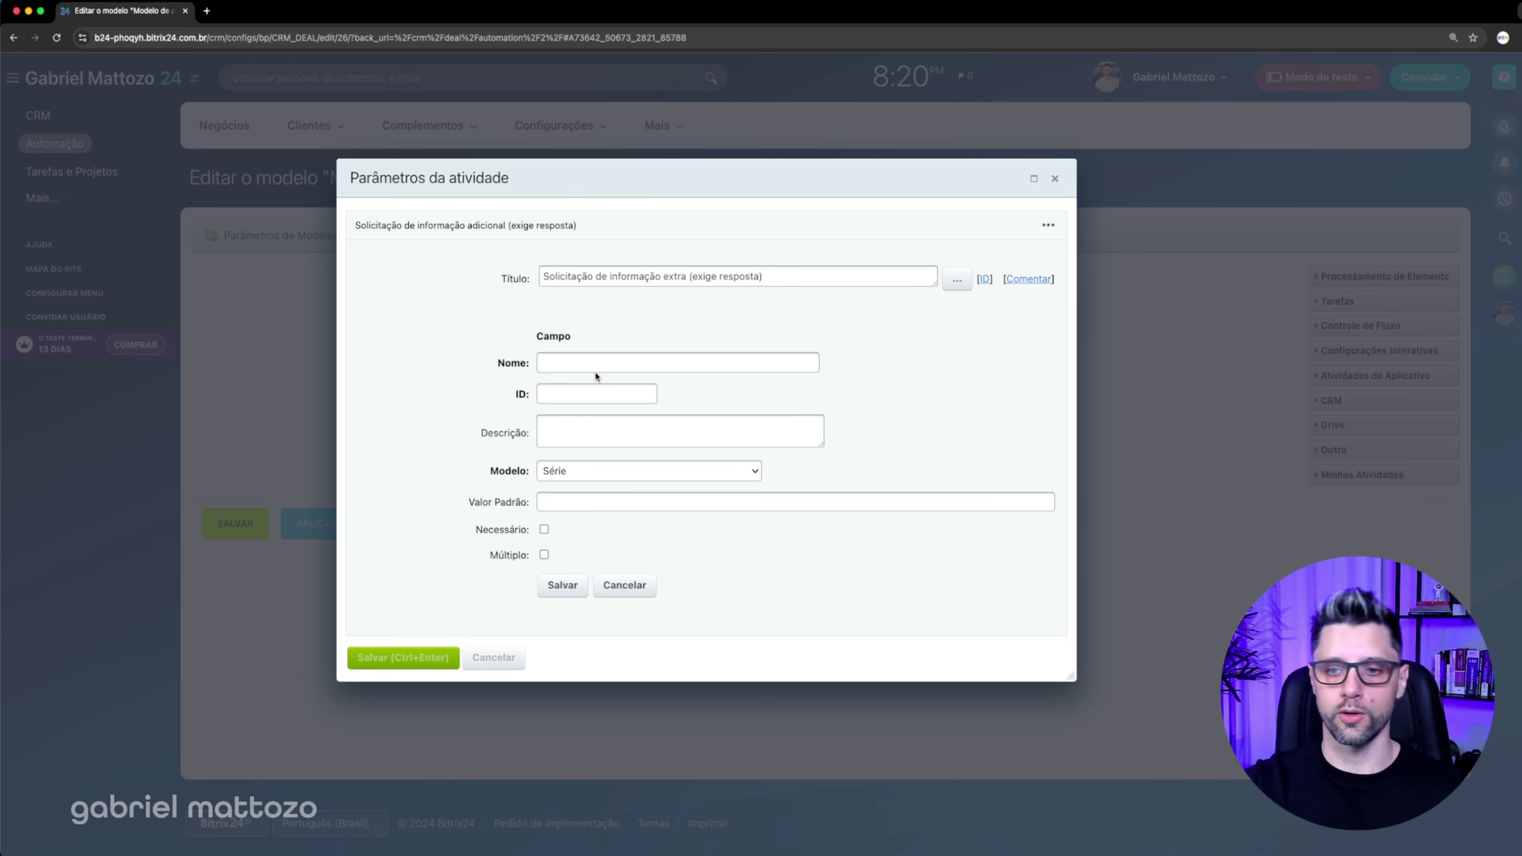
type("CAmpo 1")
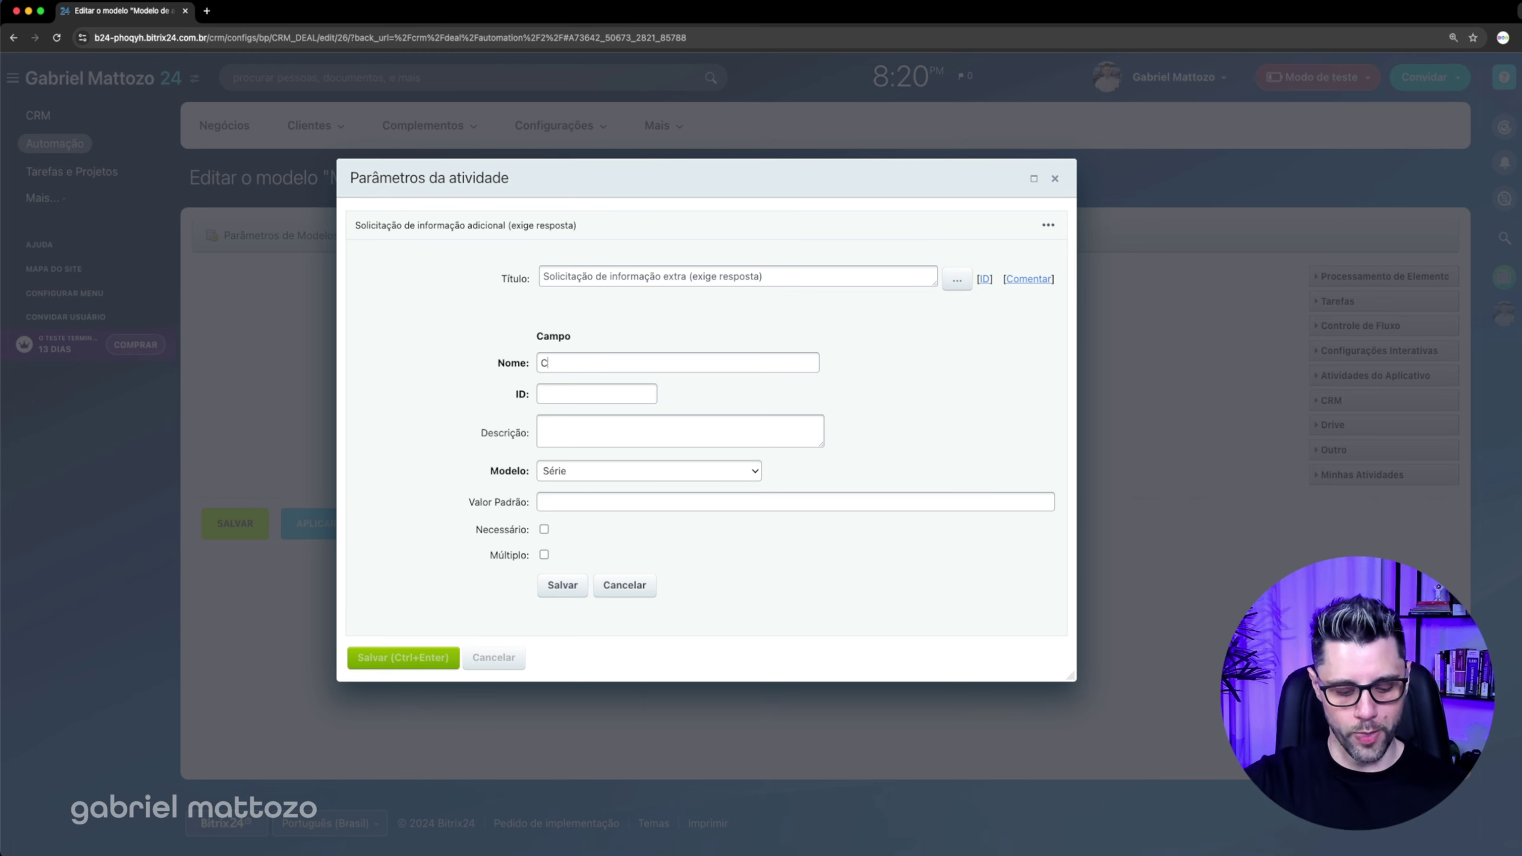
key("BackSpace")
key("BackSpace")
key("BackSpace")
key("BackSpace")
key("BackSpace")
key("BackSpace")
key("BackSpace")
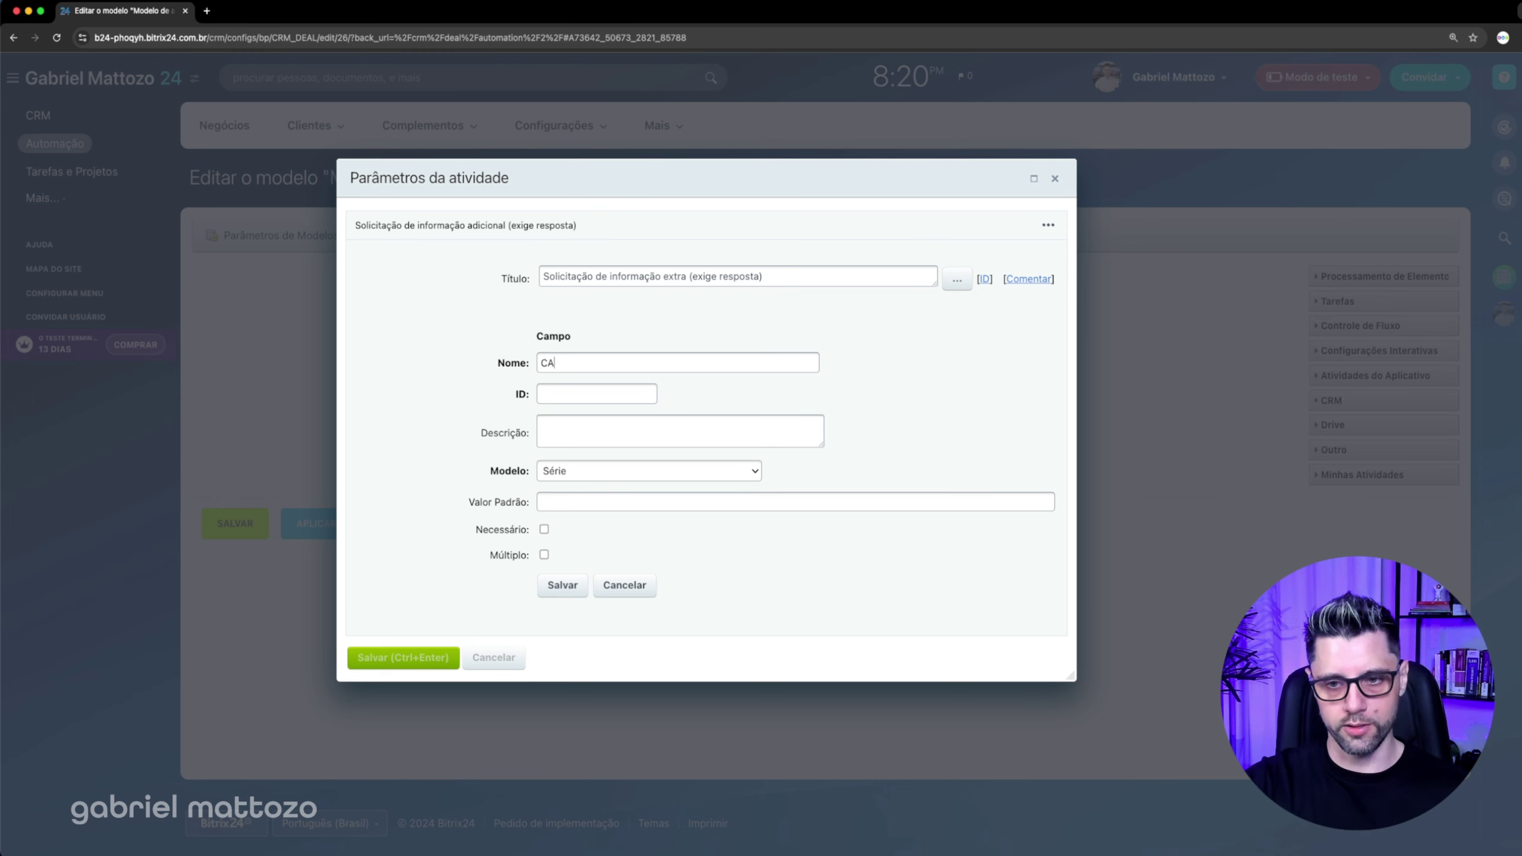
type("Campo 1")
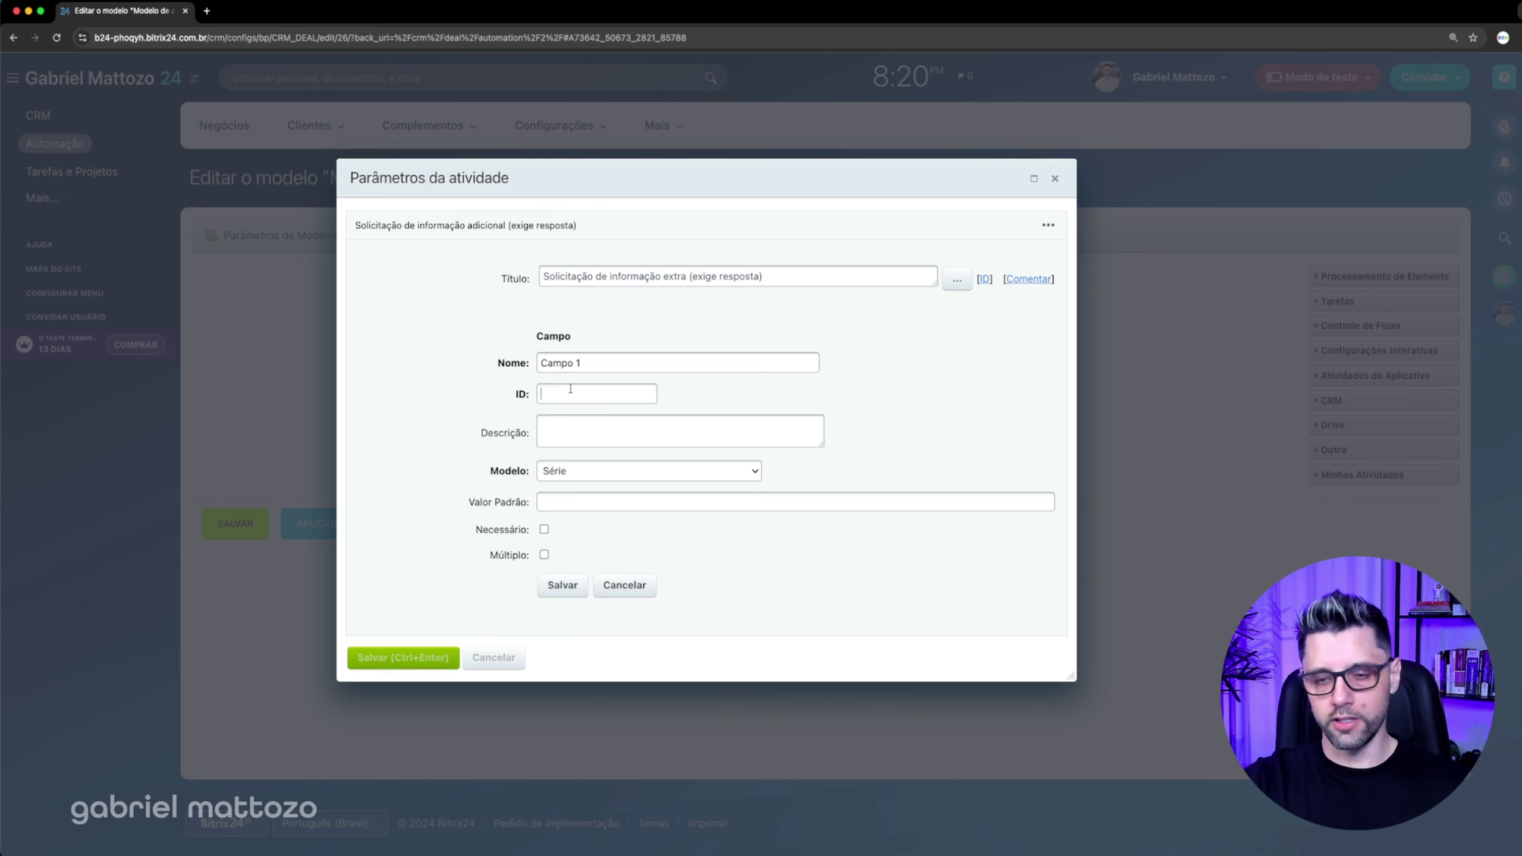
type("2")
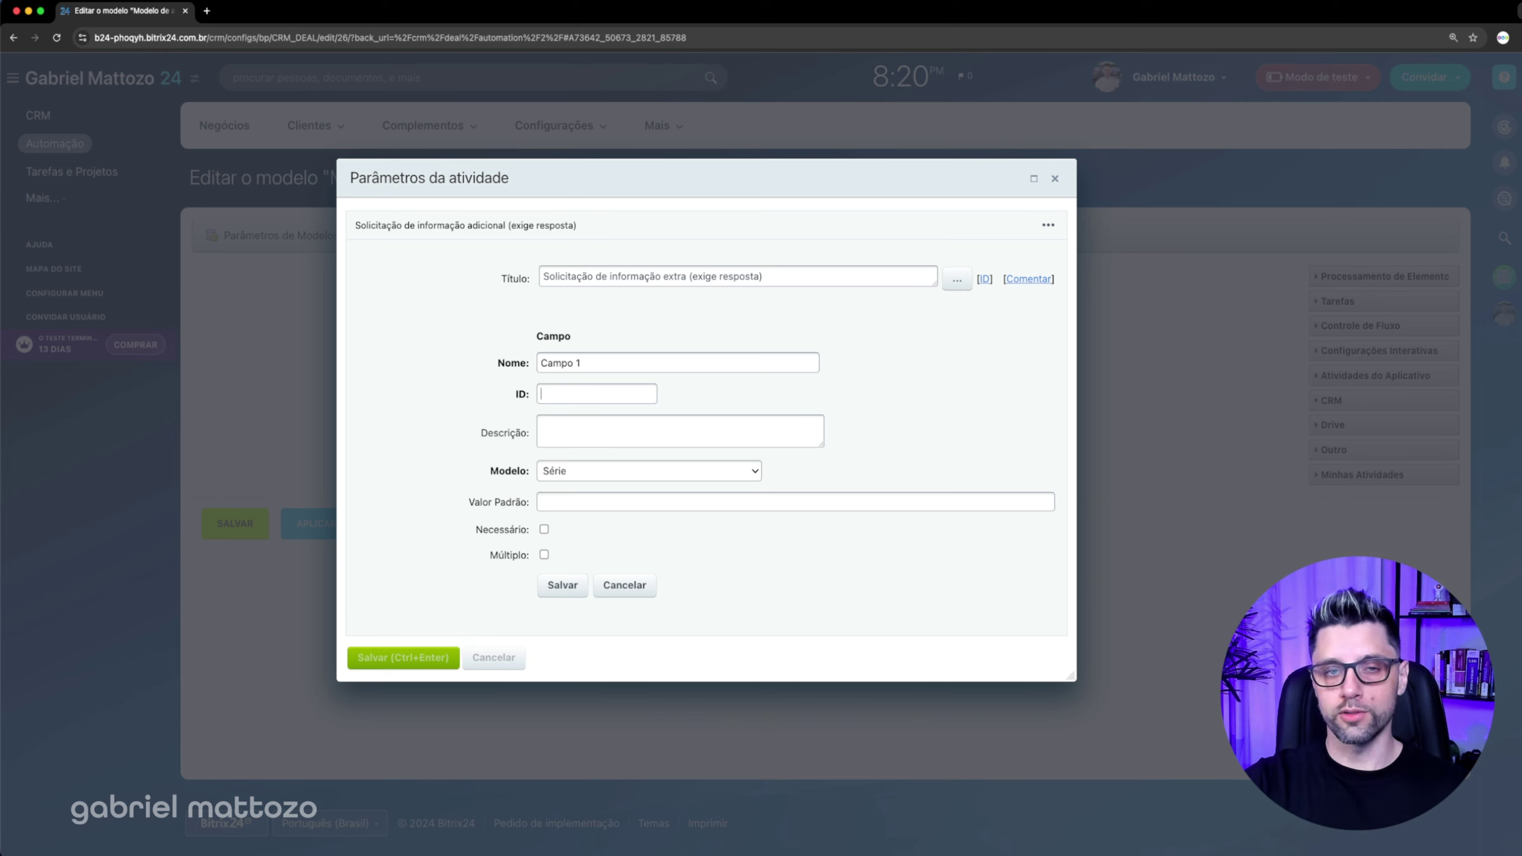
type("campo")
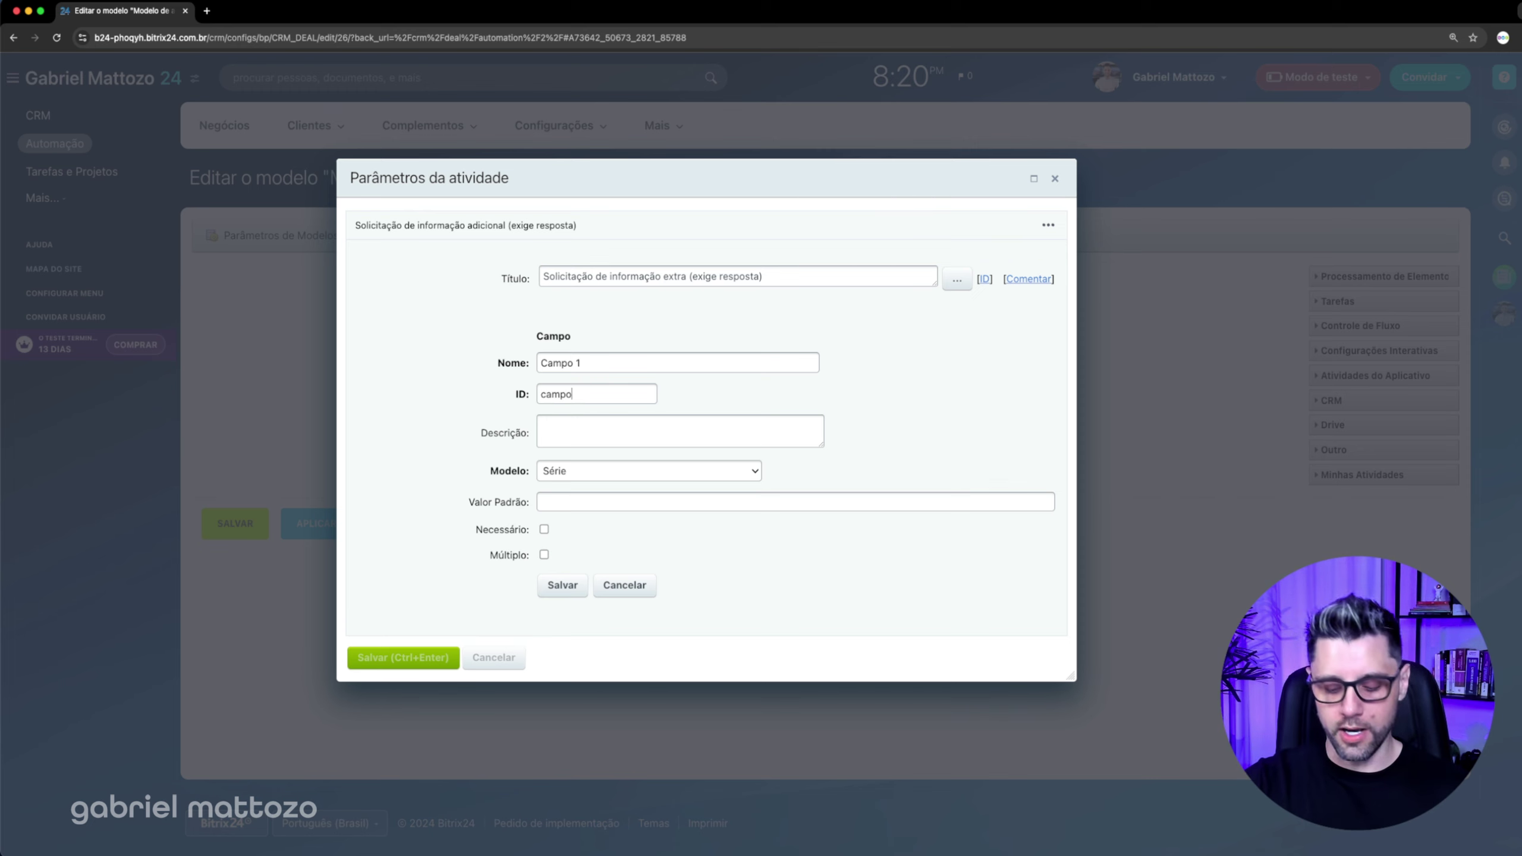
type("_1")
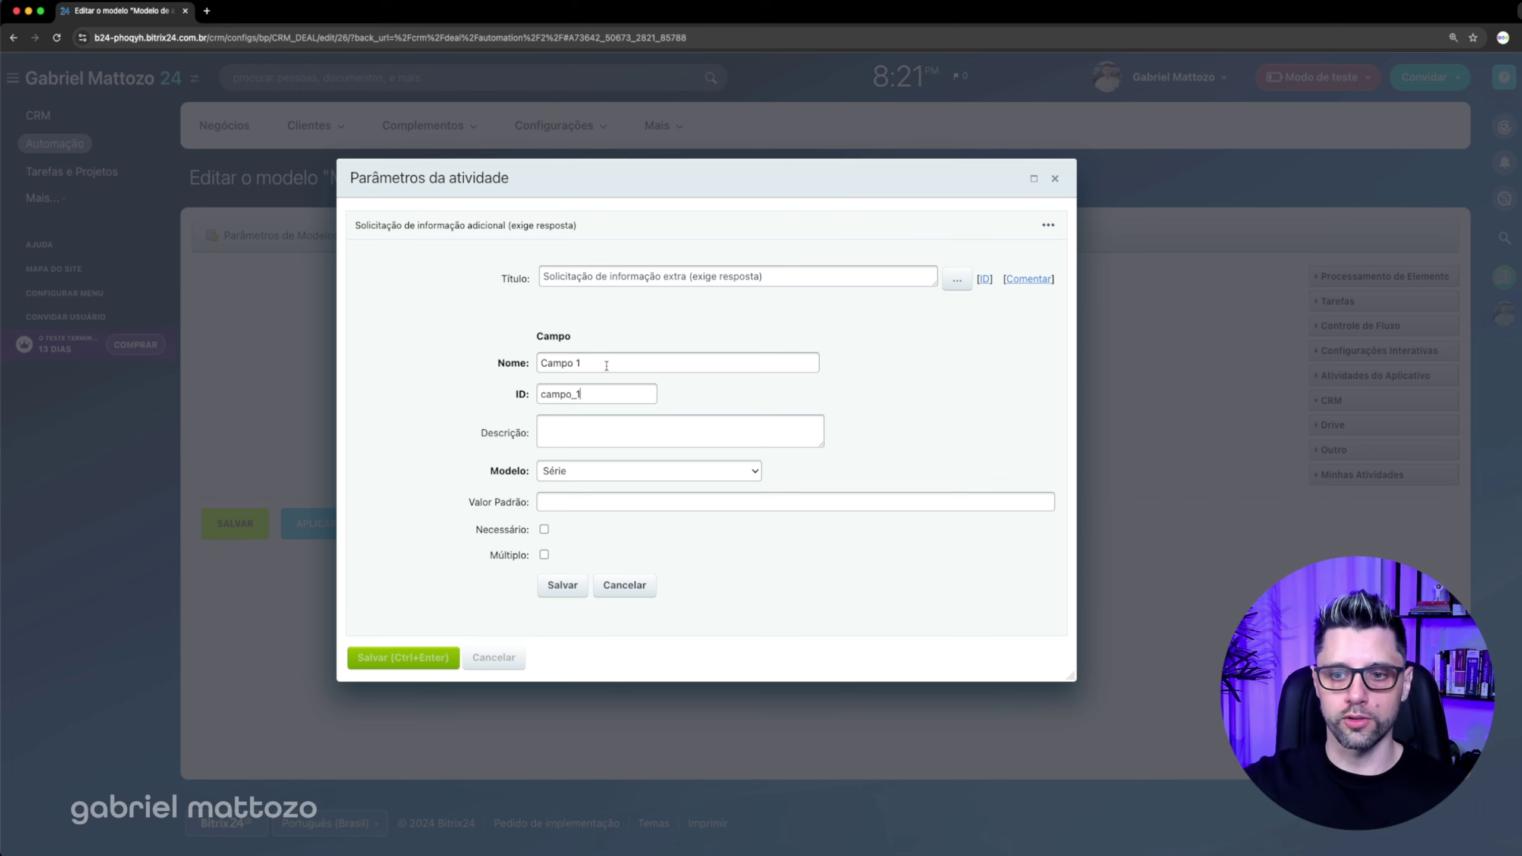
Step: Keep the field's type as Série, mark it as required (Necessário) and save the field
left_click_drag(606, 366, 524, 362)
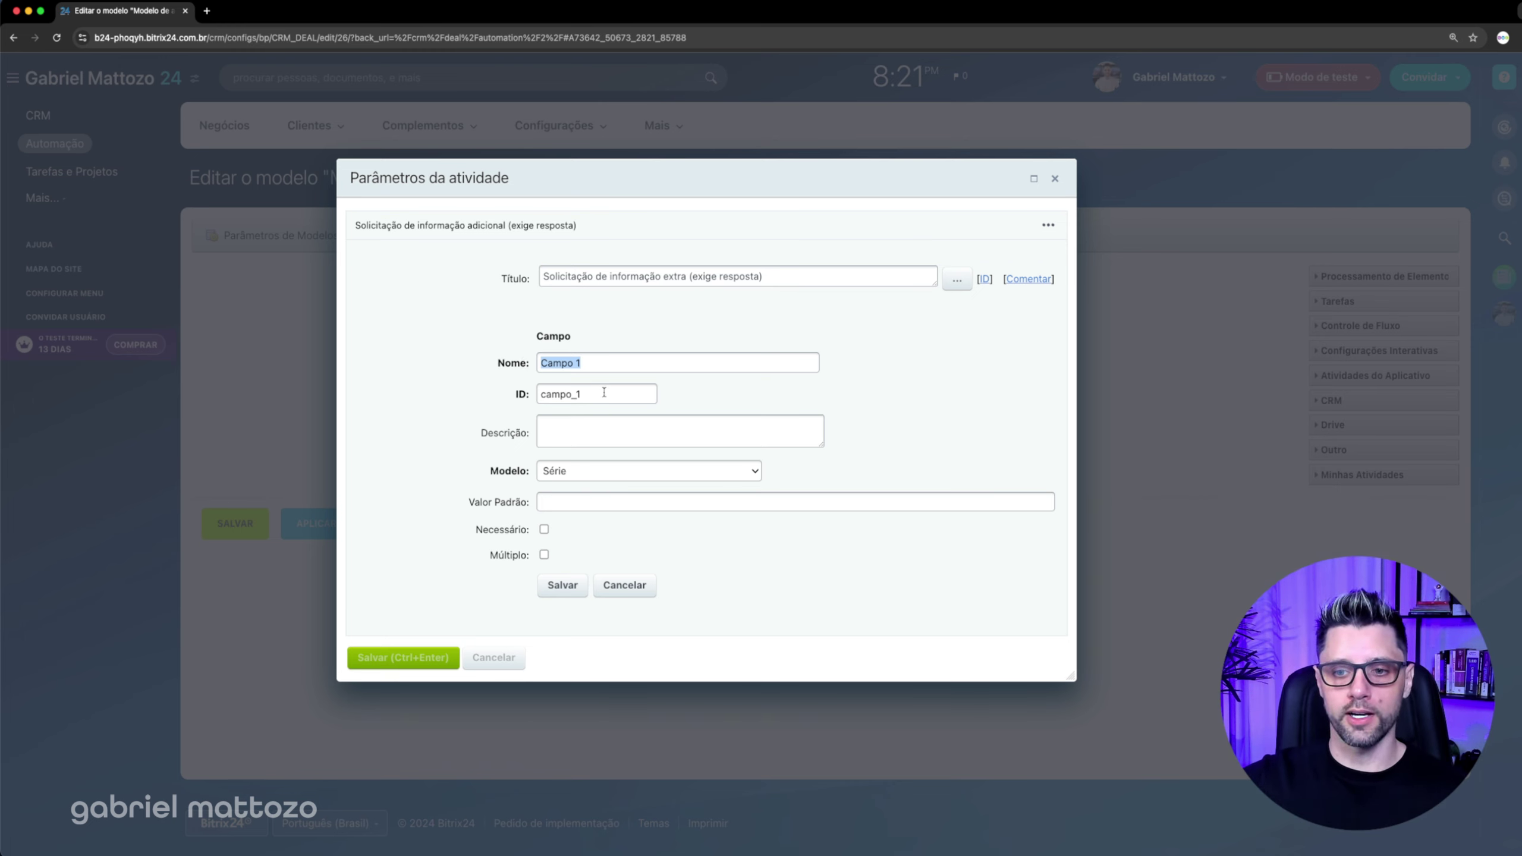
left_click_drag(604, 394, 536, 397)
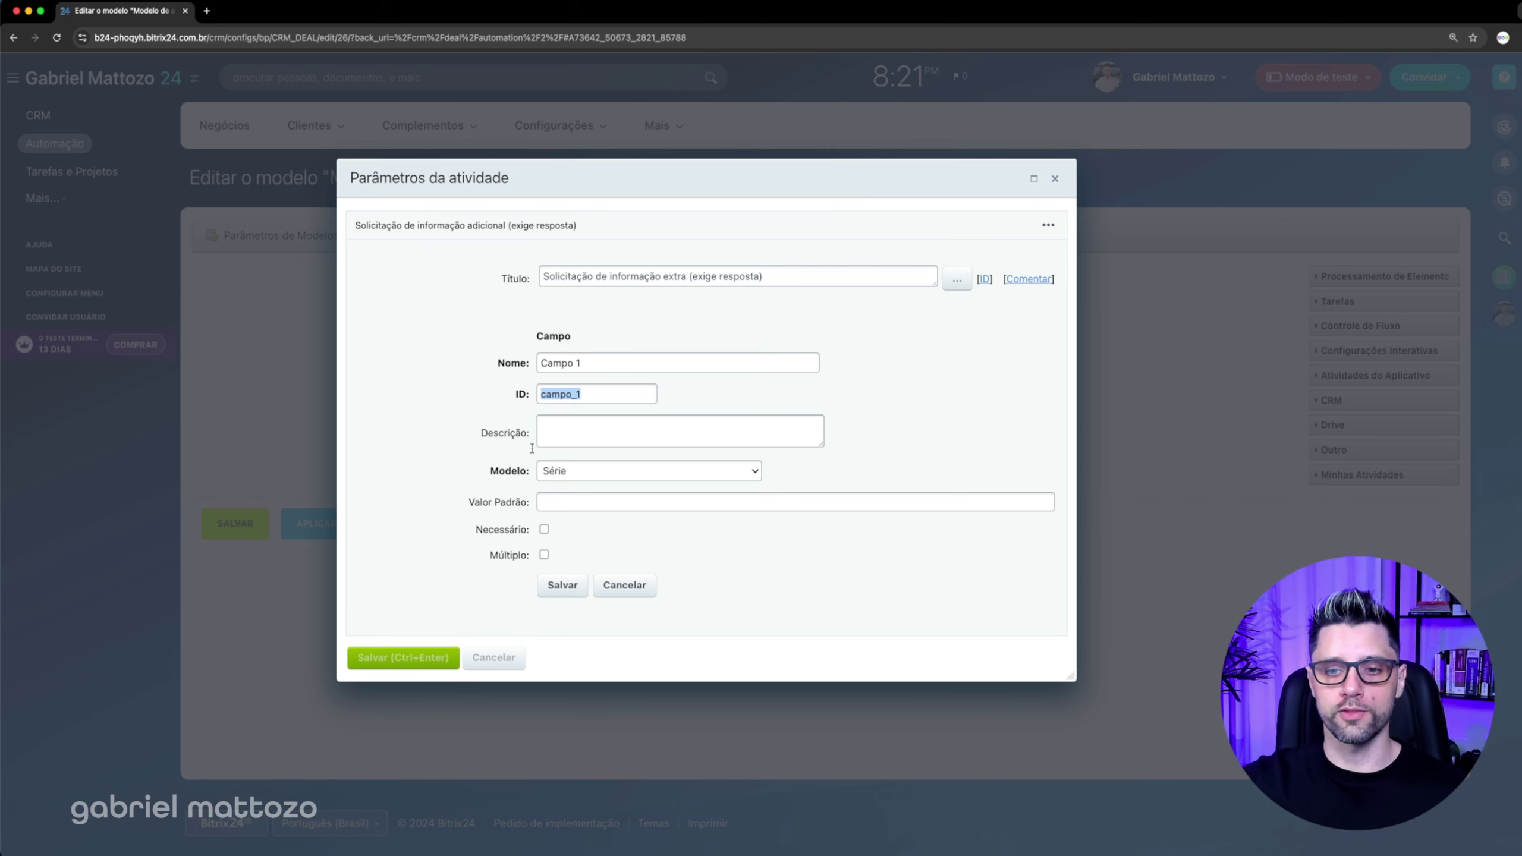
left_click(580, 474)
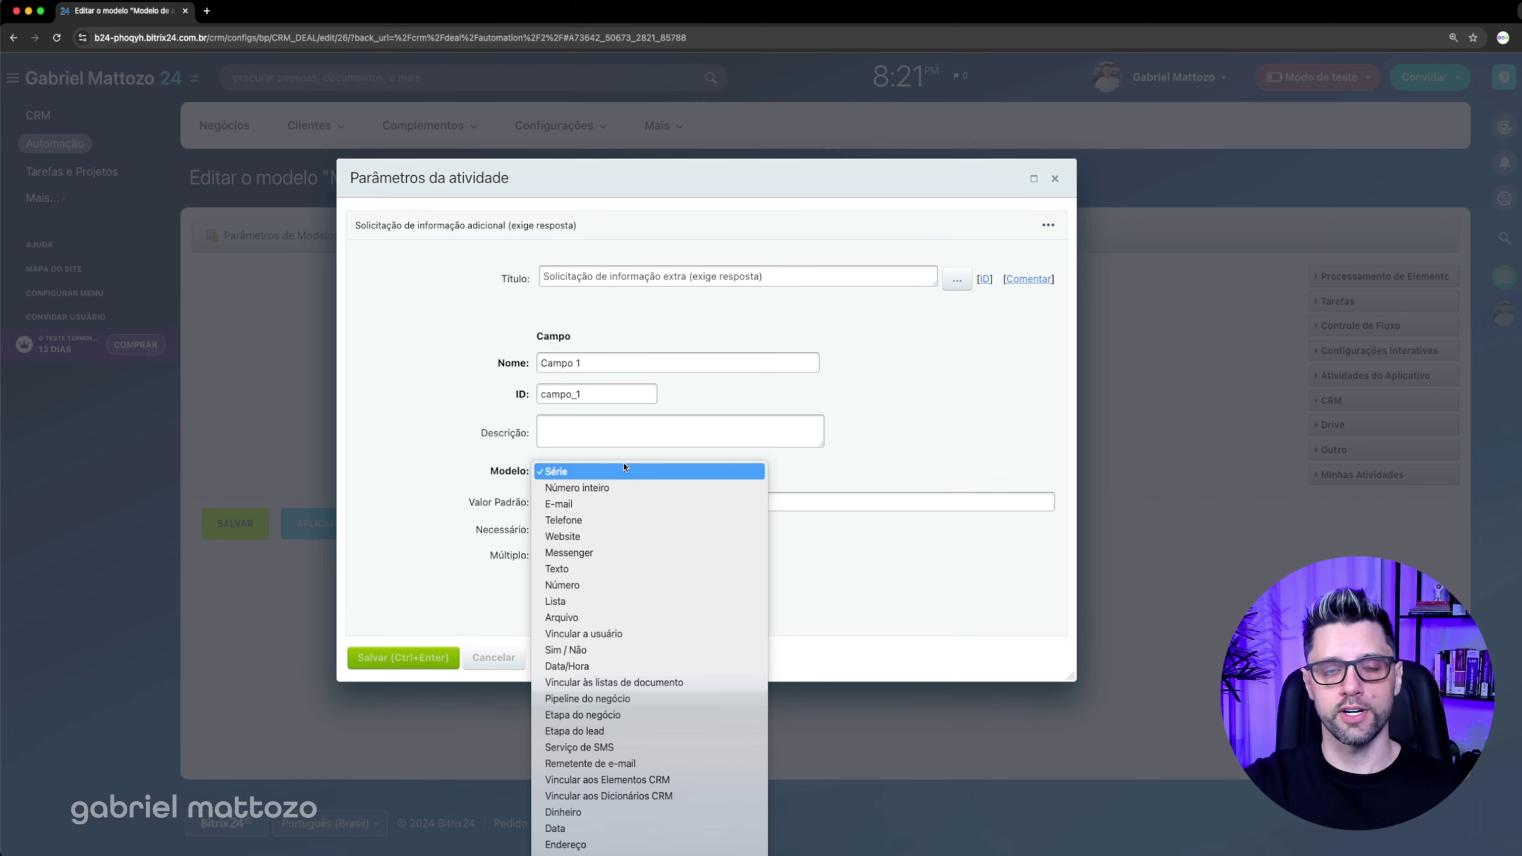
left_click(889, 451)
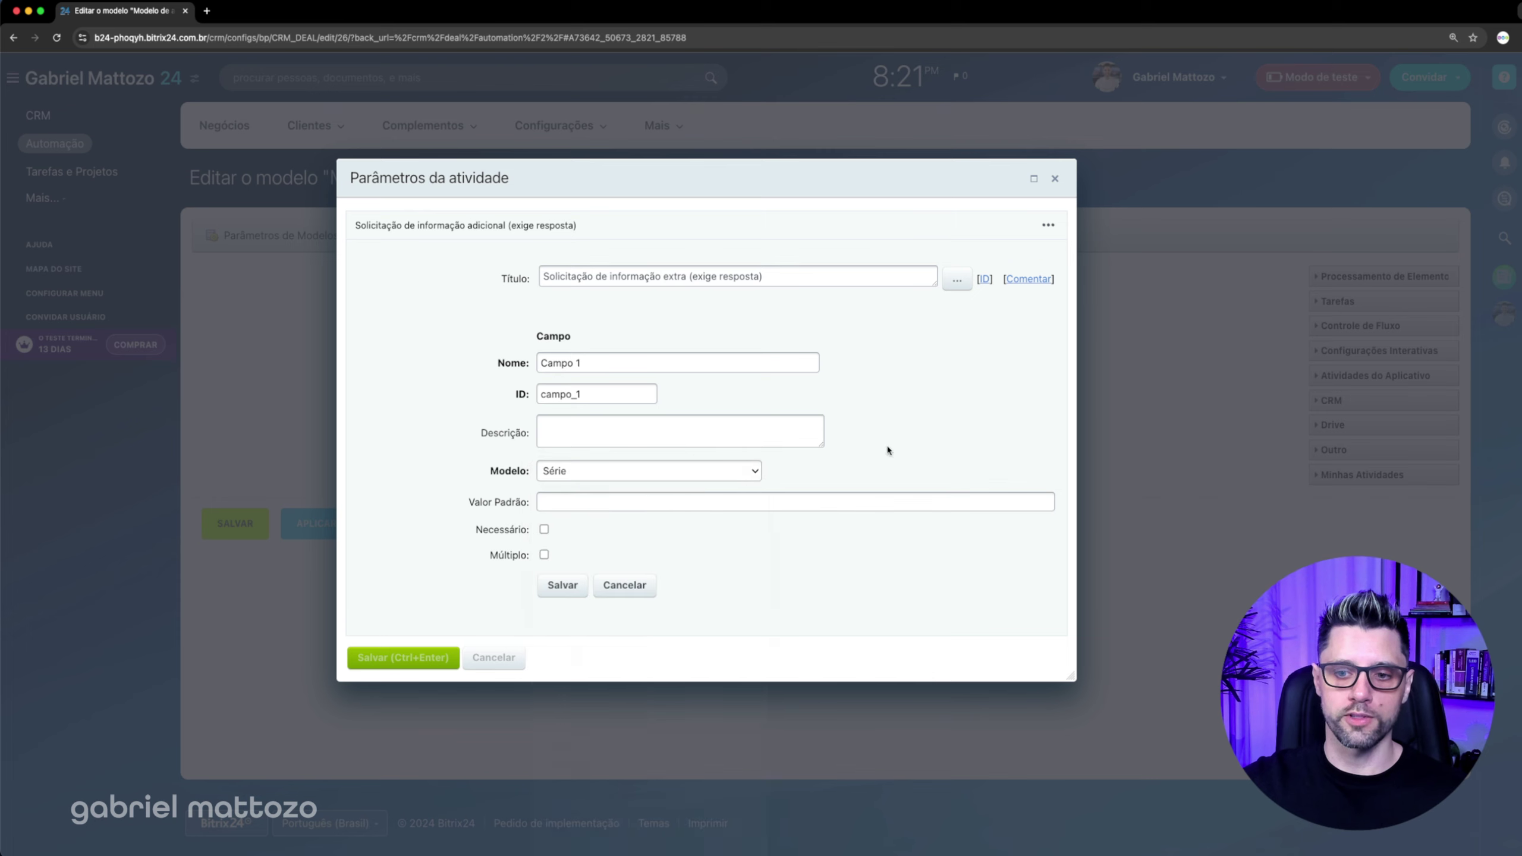
left_click(544, 531)
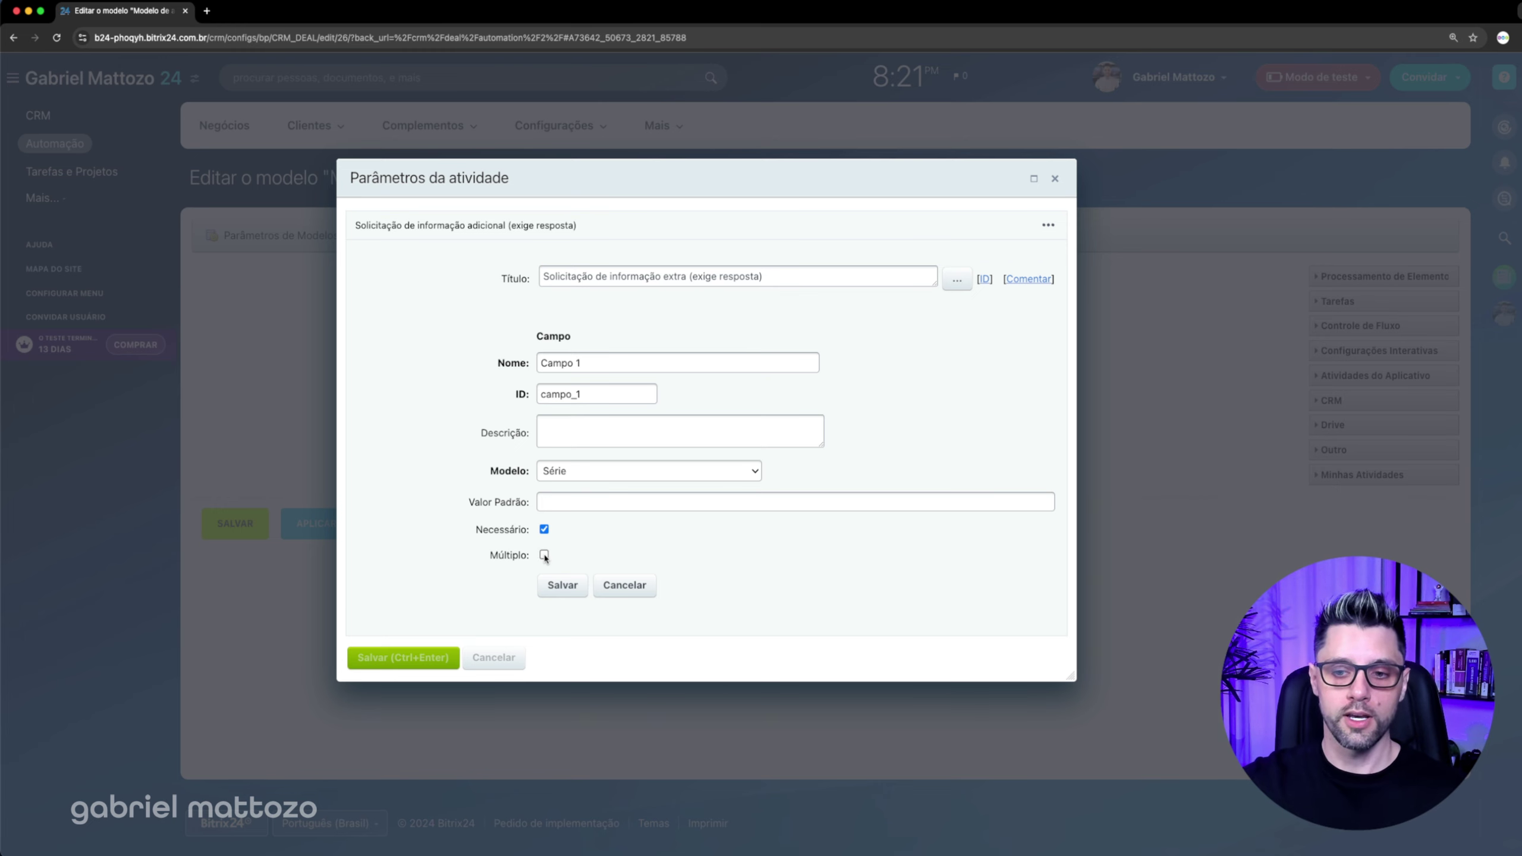
left_click(576, 595)
Step: Add another field to the information request with the name "campo 2" and the ID campo_2
scroll(420, 599, "down", 10)
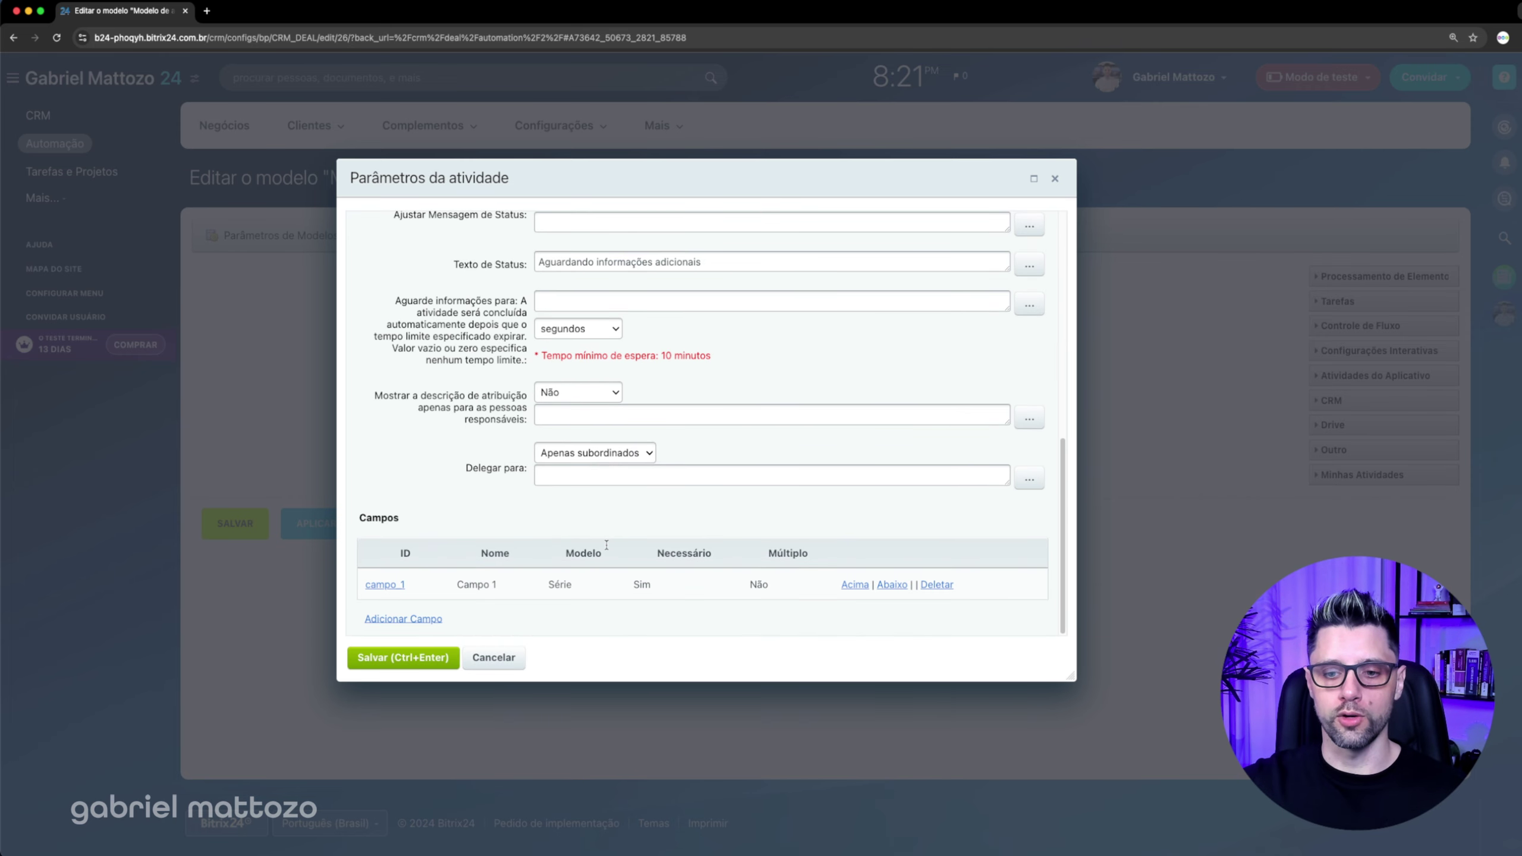
left_click(411, 620)
type("c")
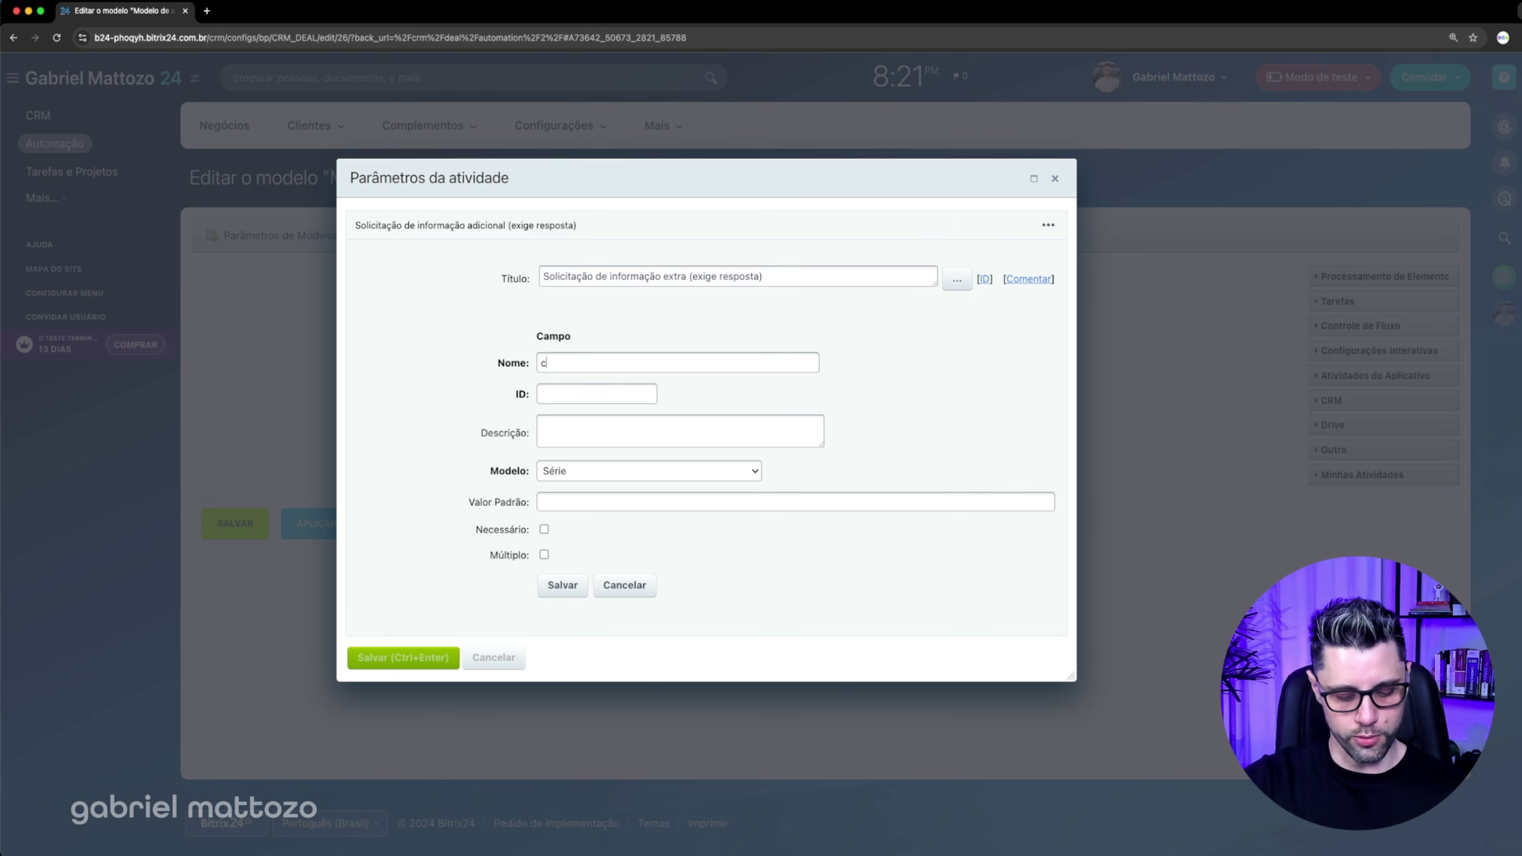
type("ampo 2")
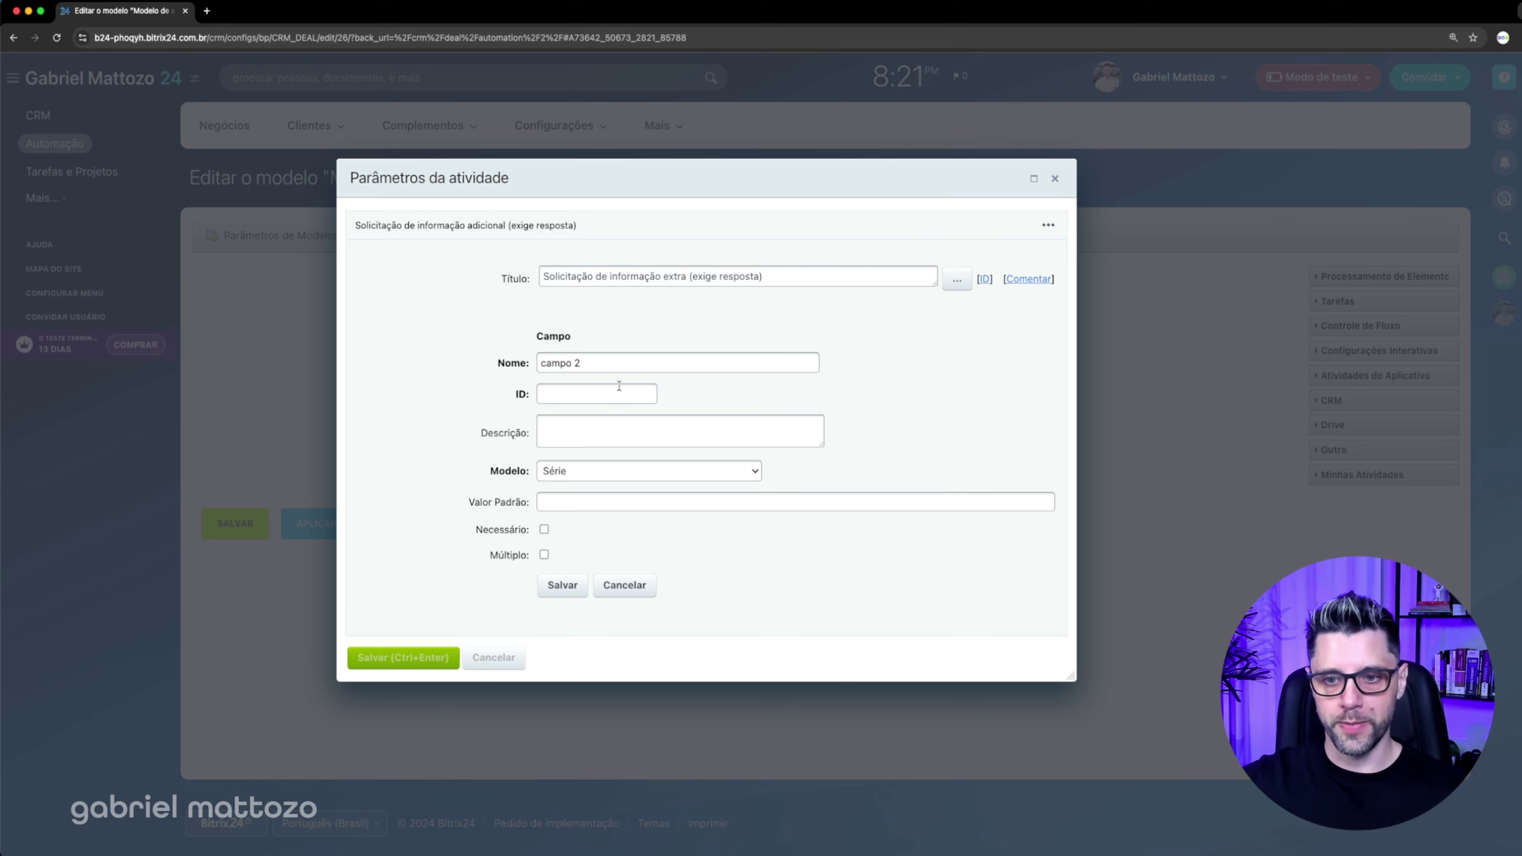
type("campo_")
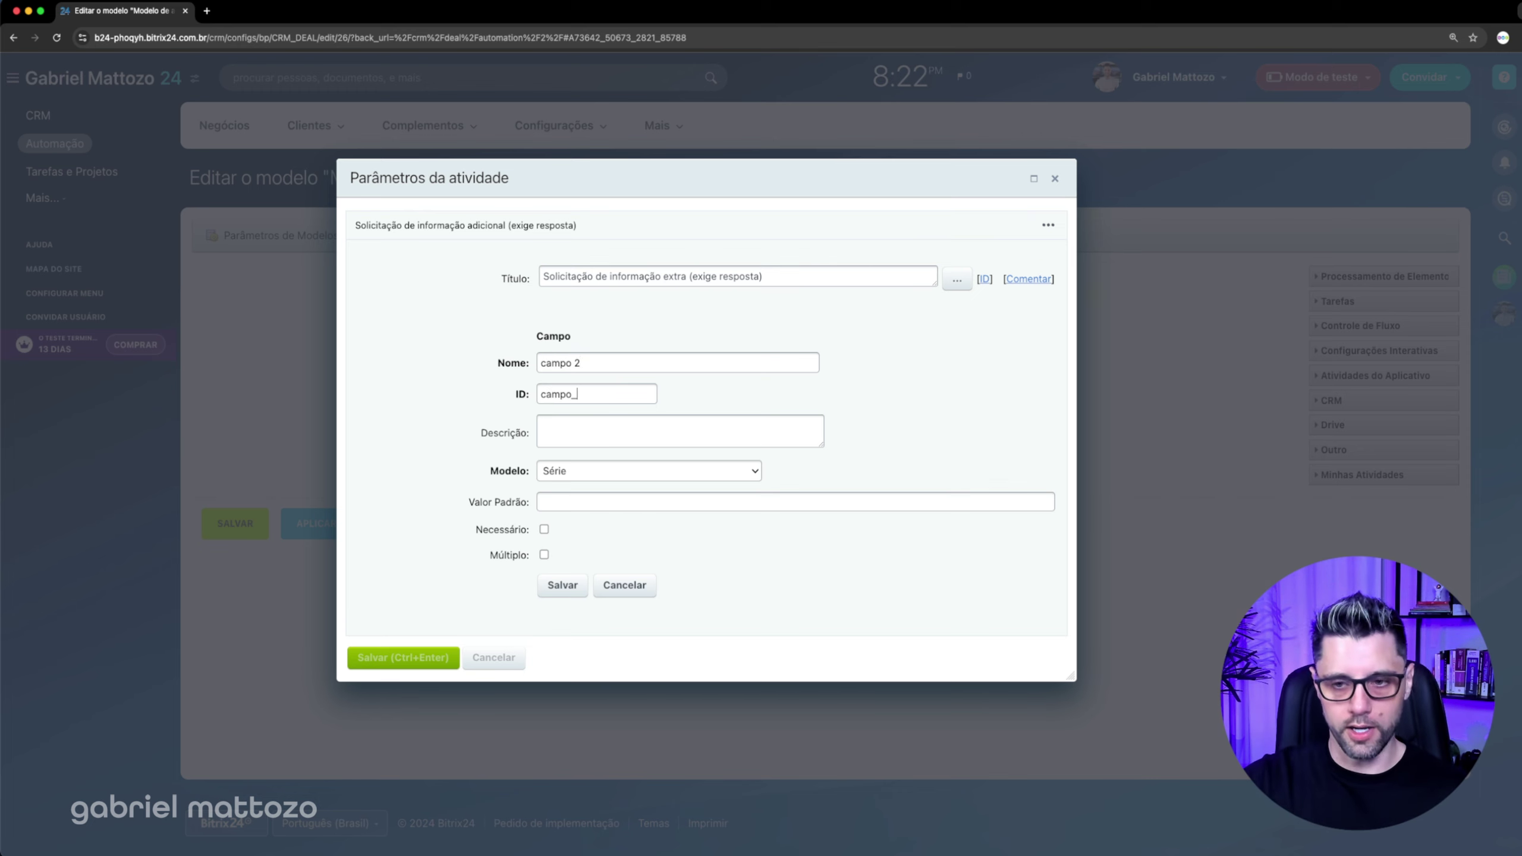
type("2")
Step: Set the new field's type to Lista and enter the values 1, 2, 3 and 4 on separate lines
left_click(639, 467)
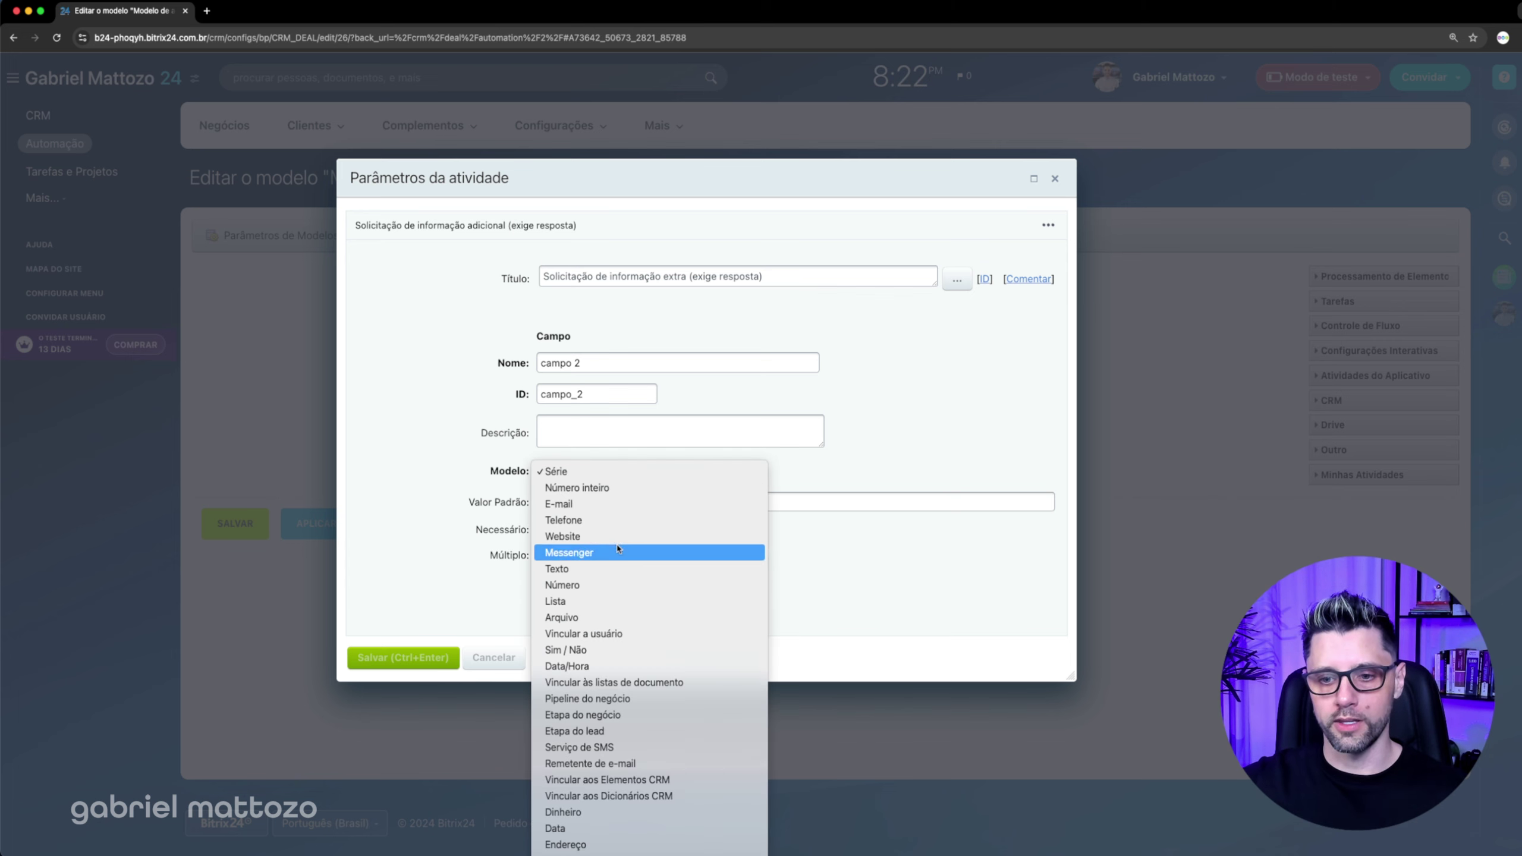
left_click(597, 600)
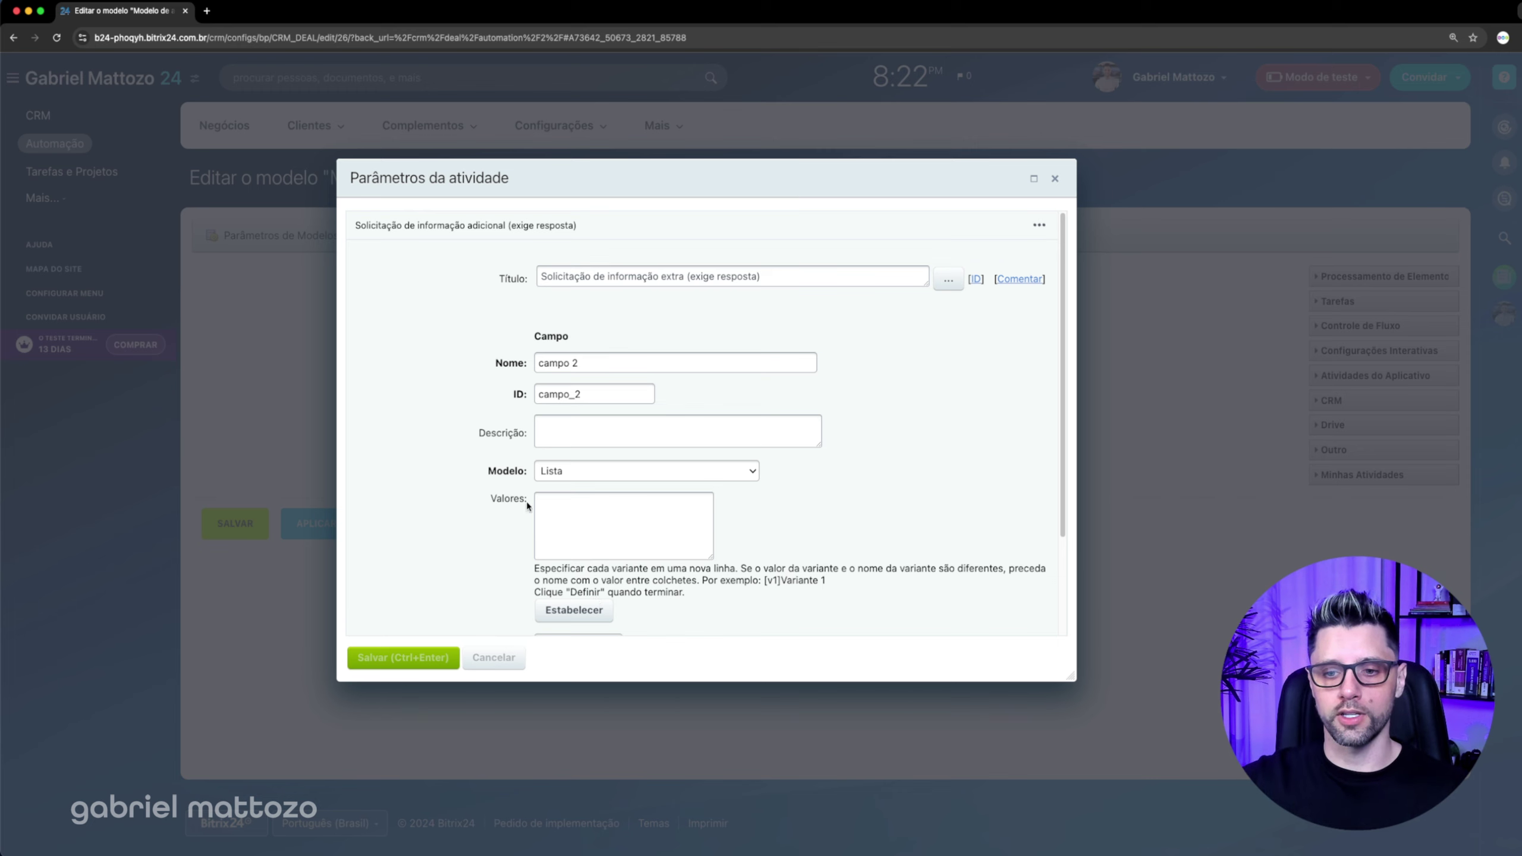
double_click(507, 499)
left_click(561, 508)
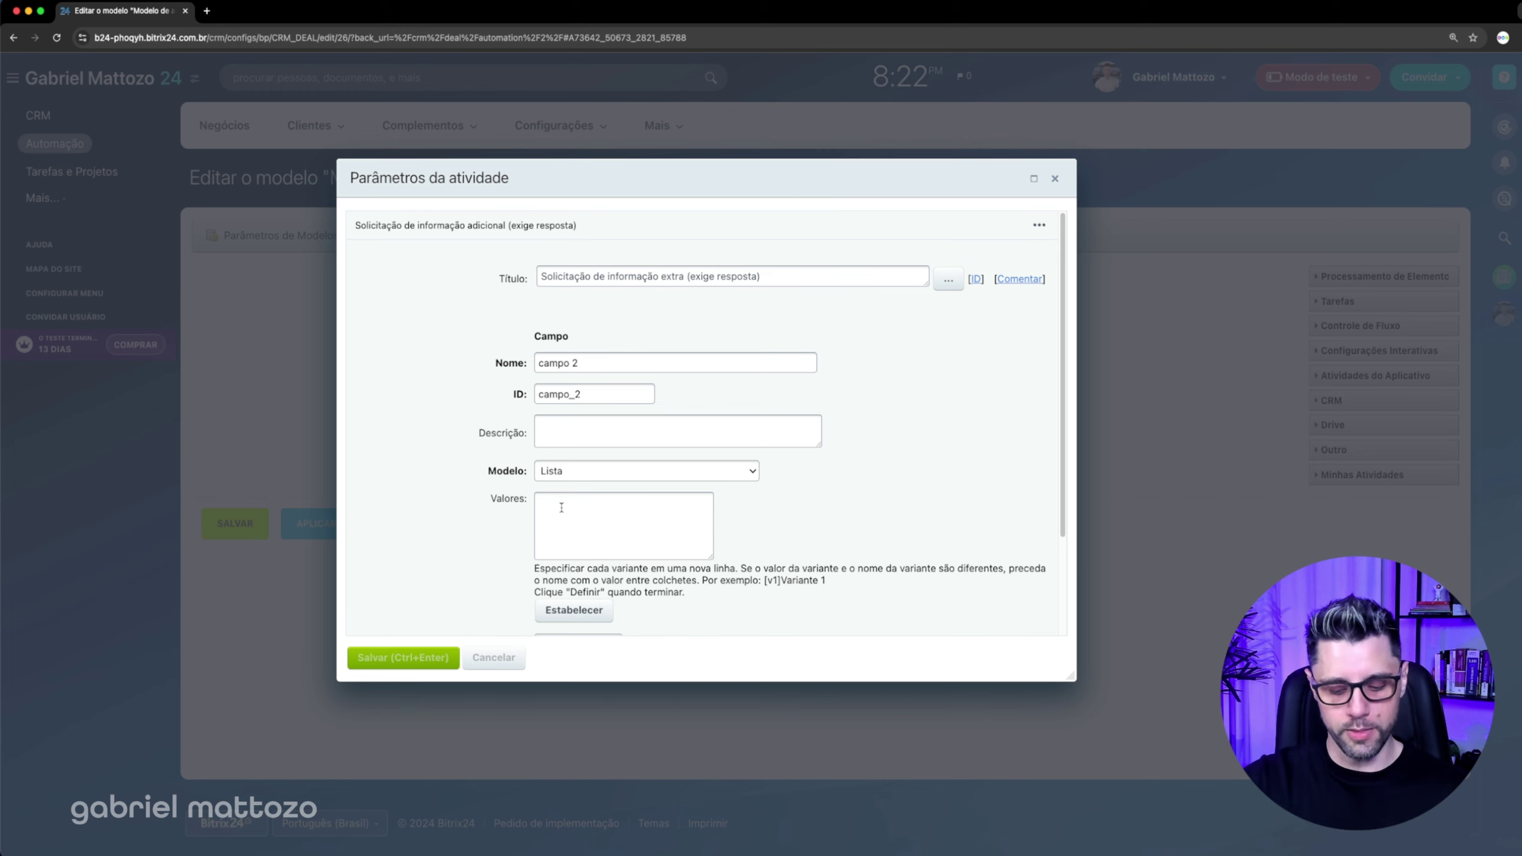
type("1")
key("Return")
type("2")
key("Return")
type("3")
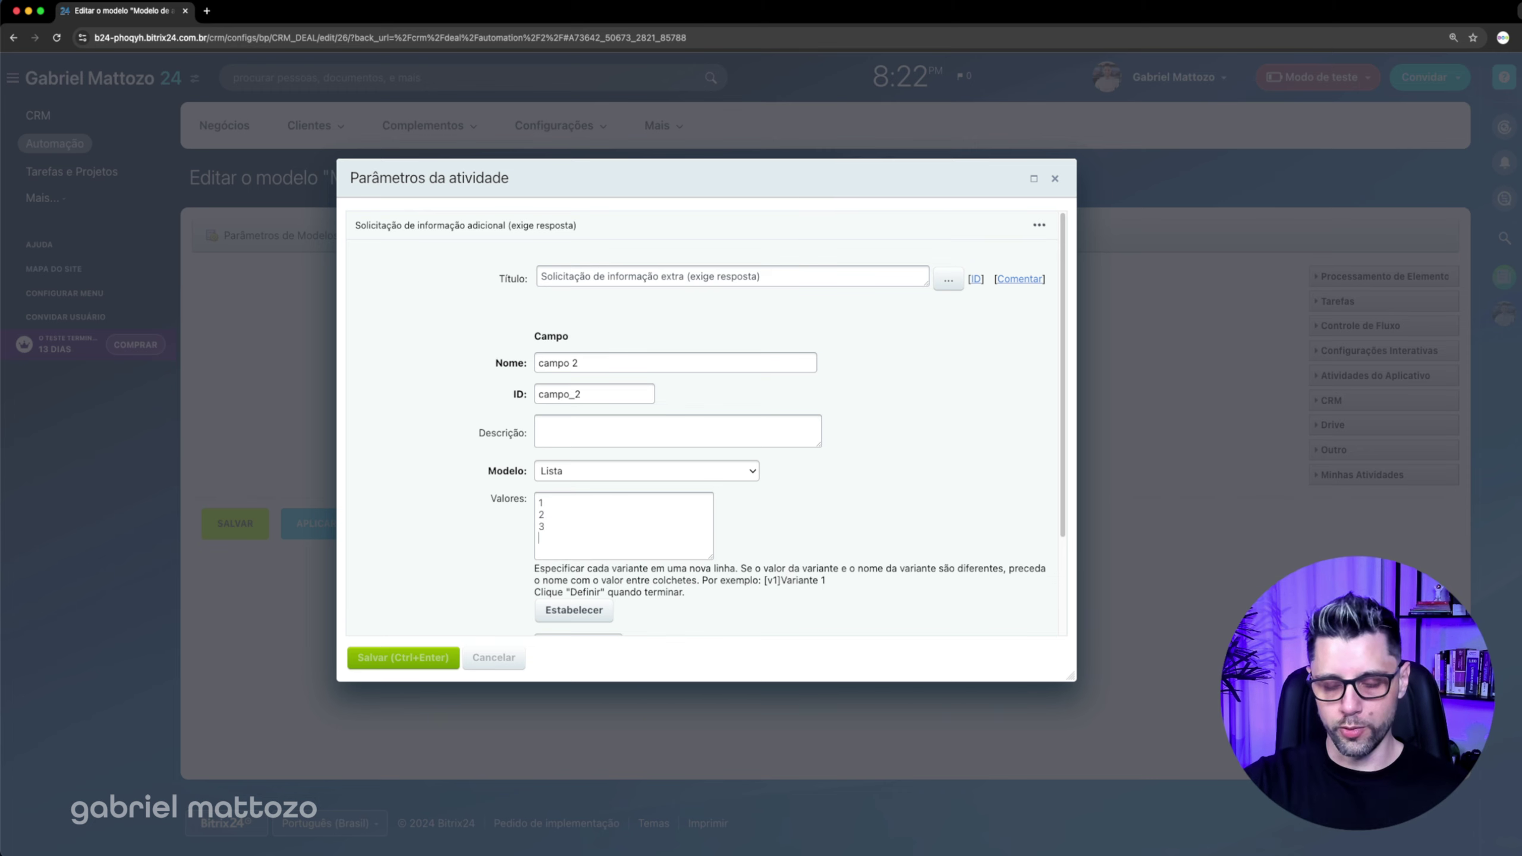
type("44")
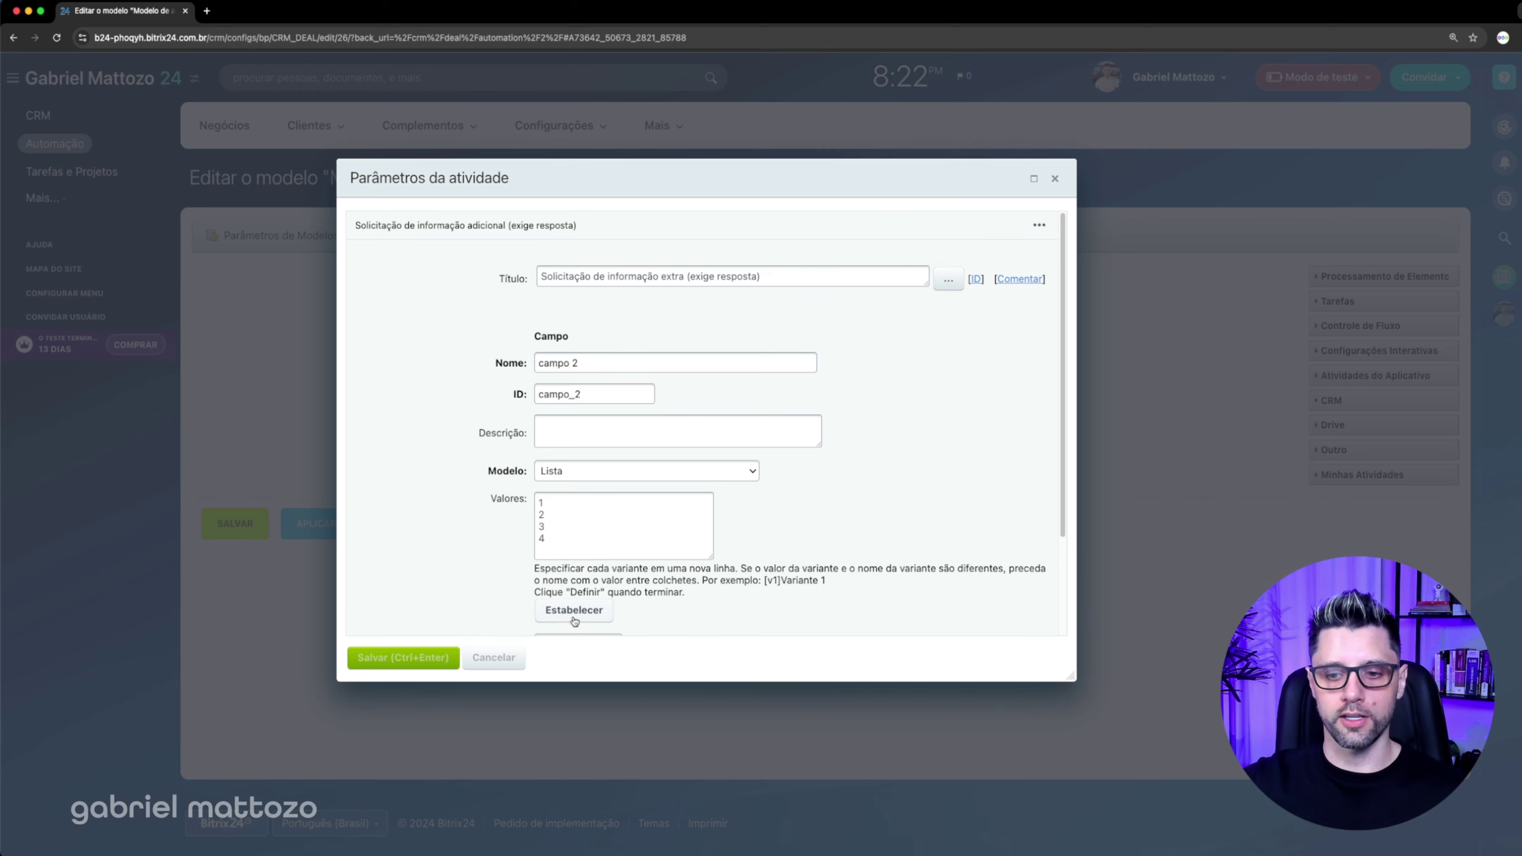
Step: Establish the list values for campo 2 and check which options its default value (Valor Padrão) offers
scroll(573, 626, "down", 3)
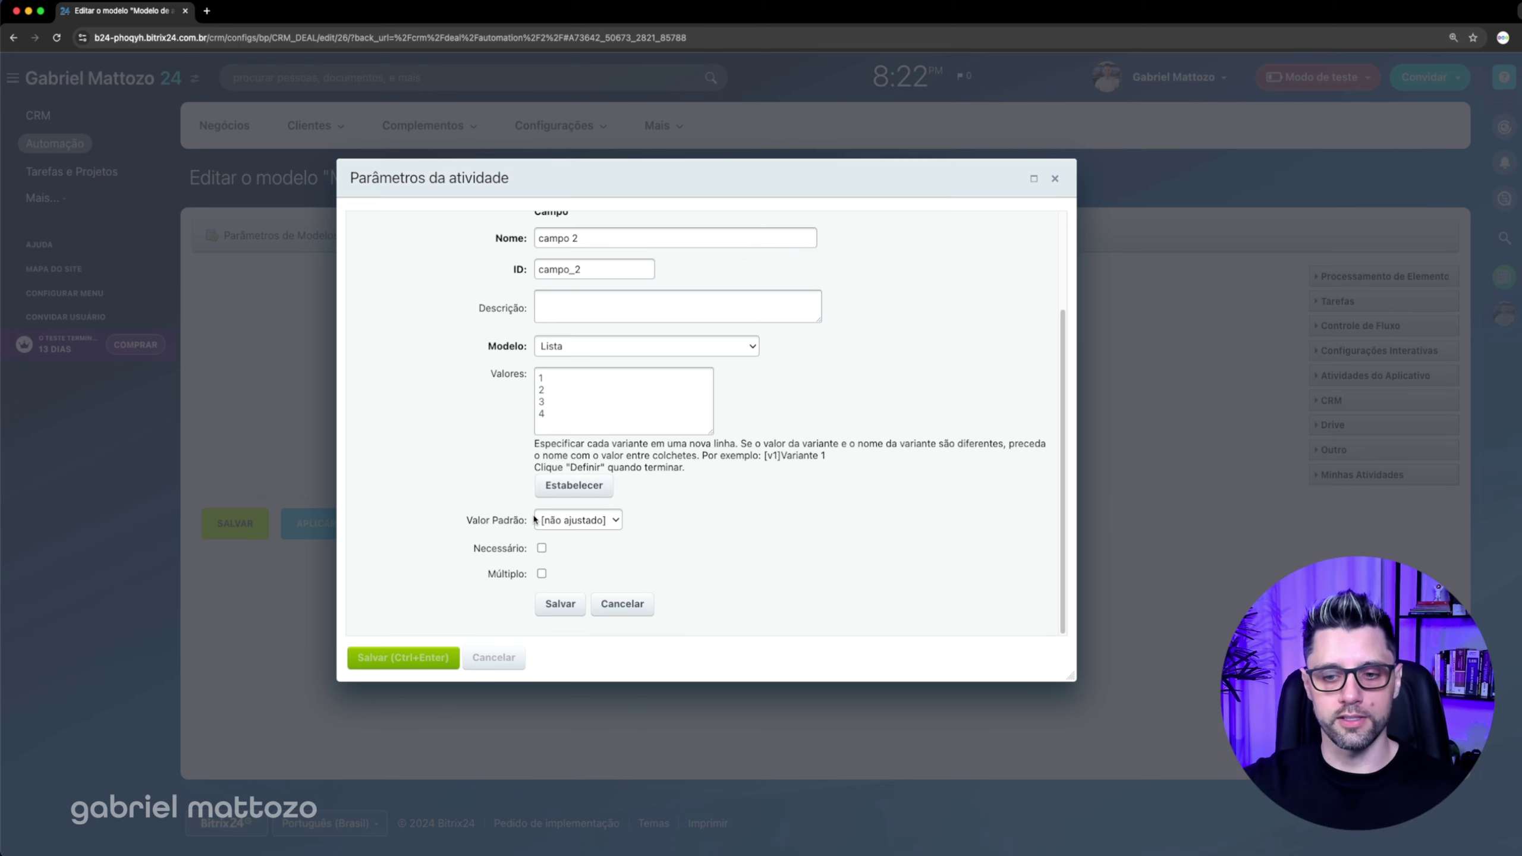
left_click(574, 522)
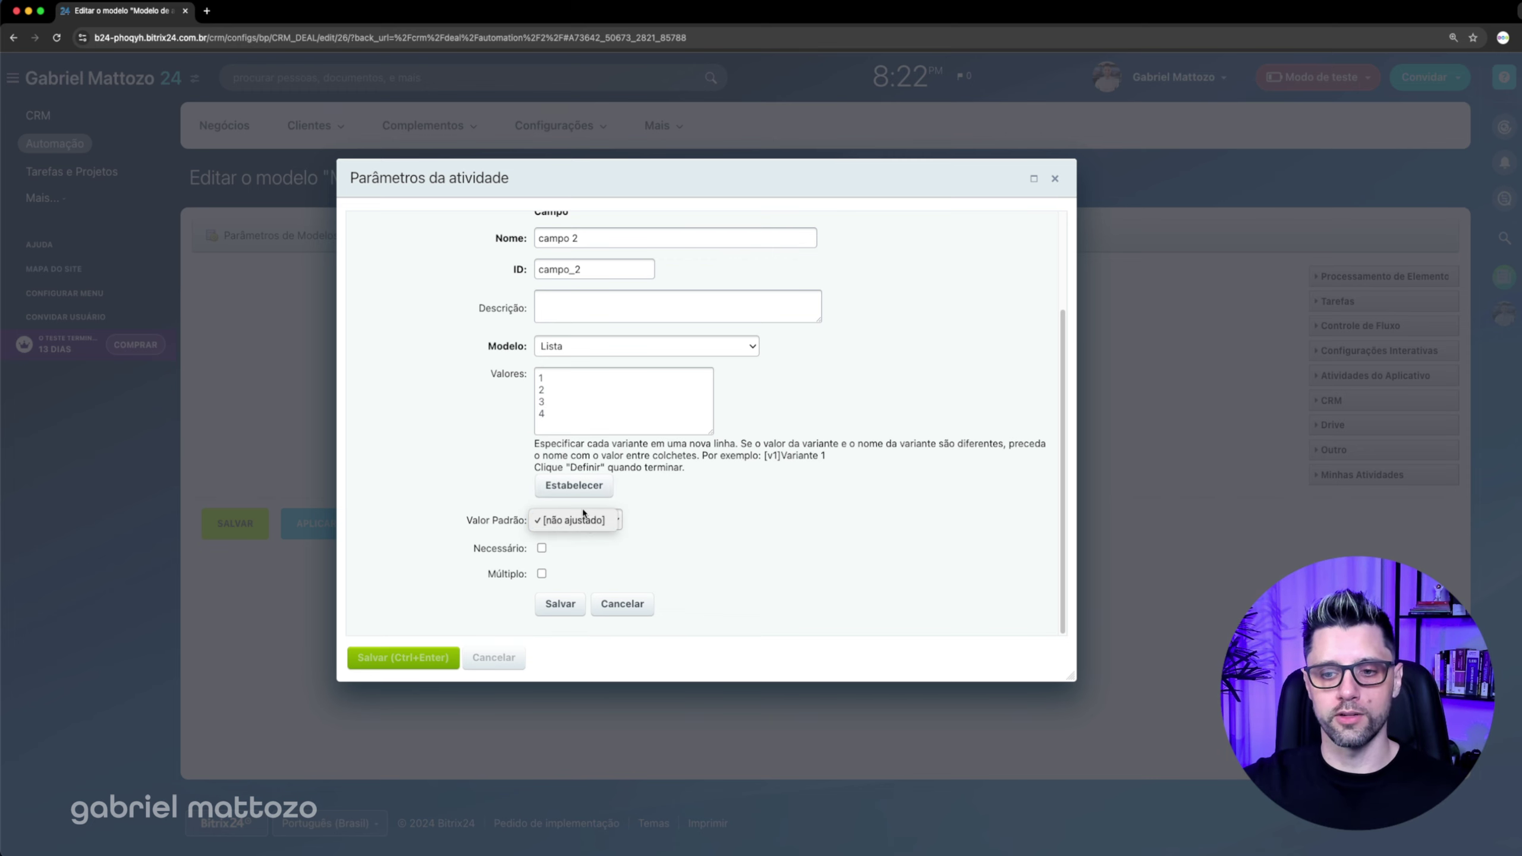
left_click(588, 440)
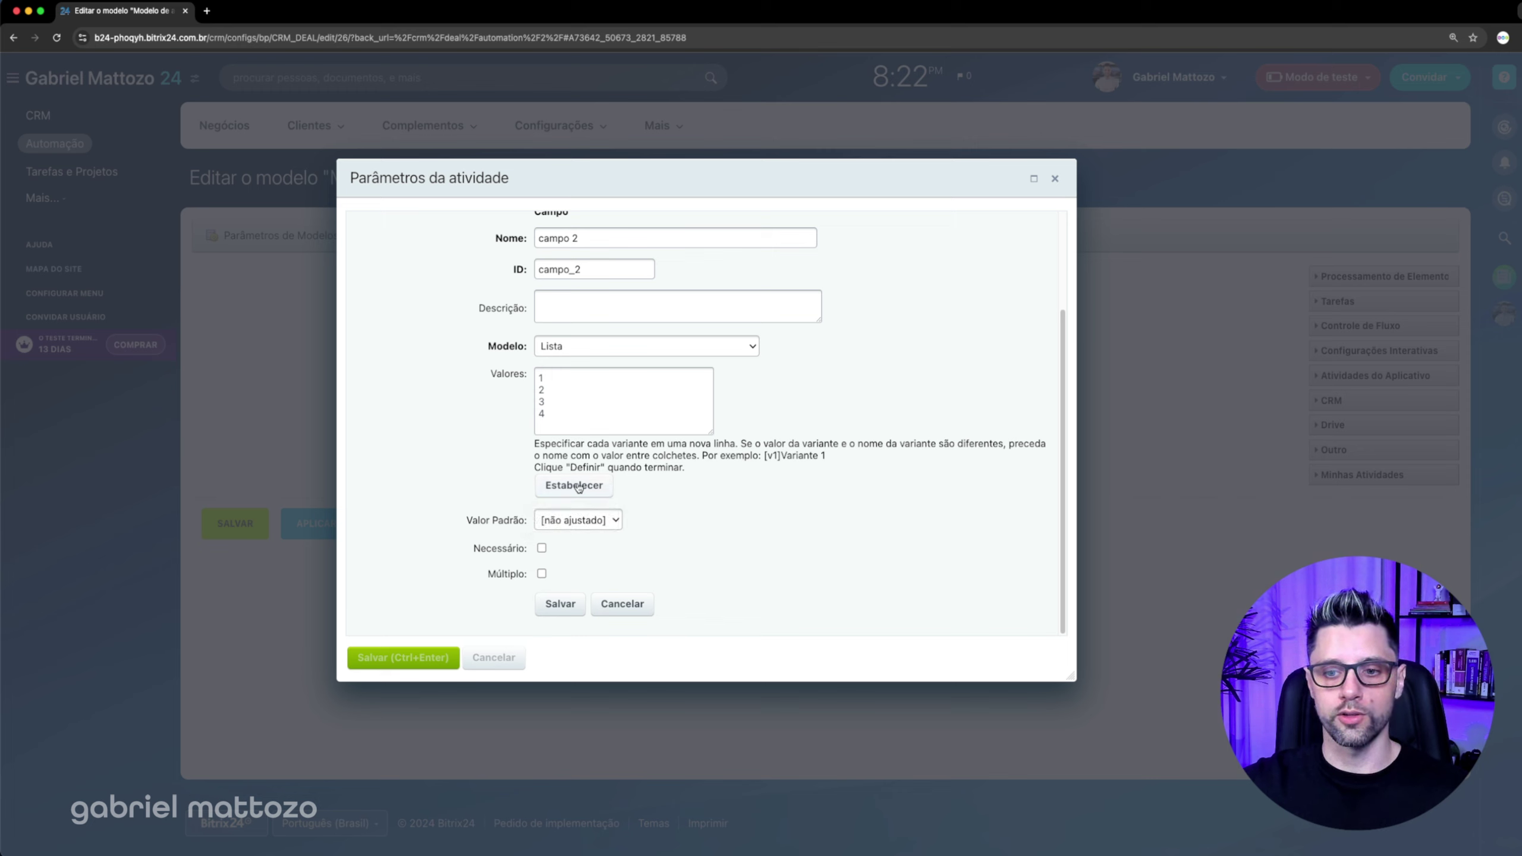
left_click(584, 486)
left_click(587, 521)
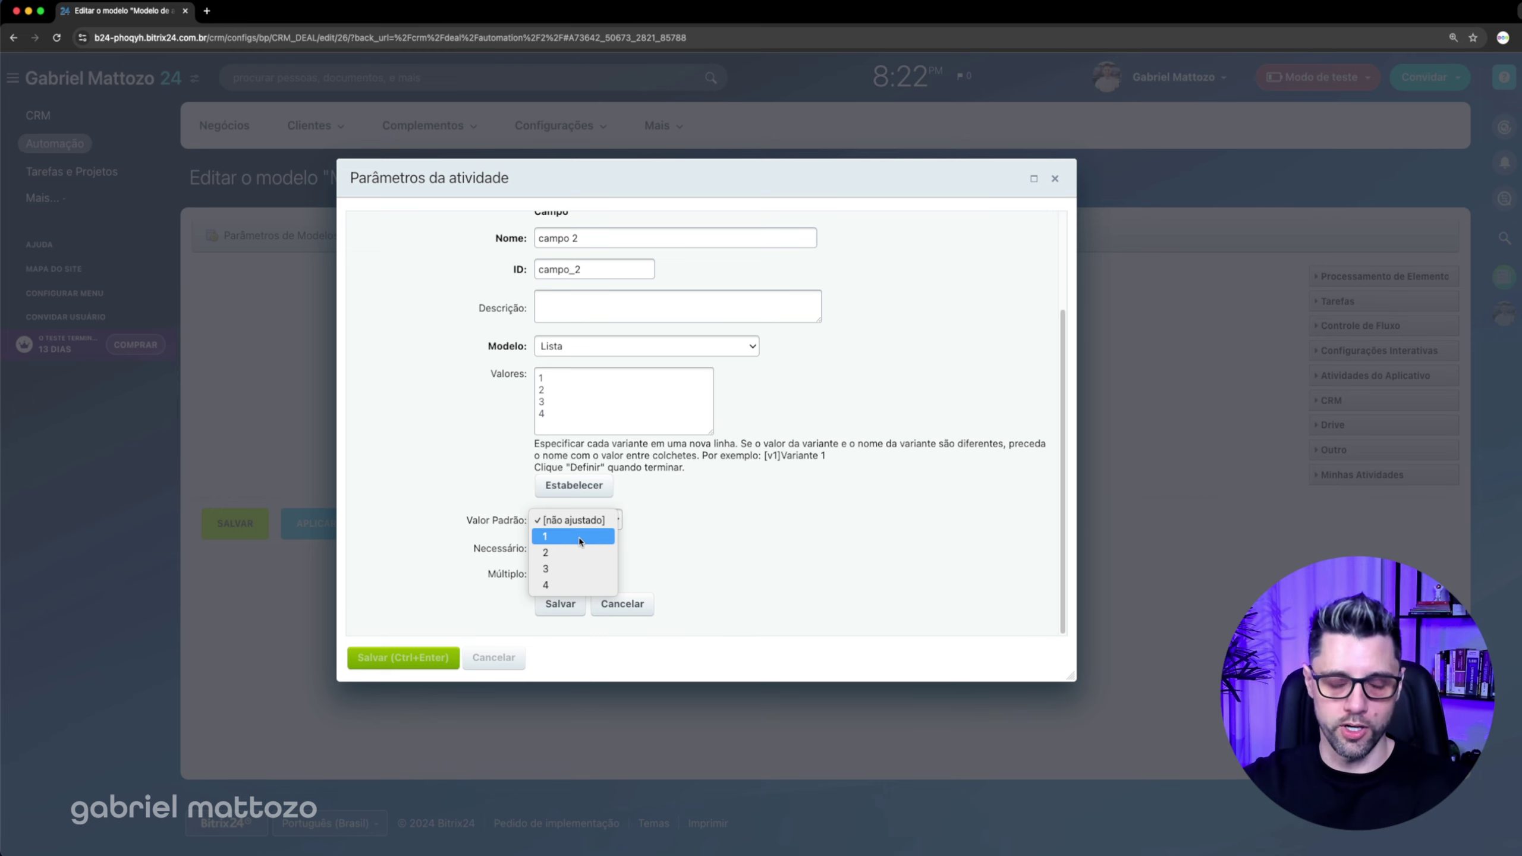
left_click(611, 417)
left_click_drag(612, 417, 532, 381)
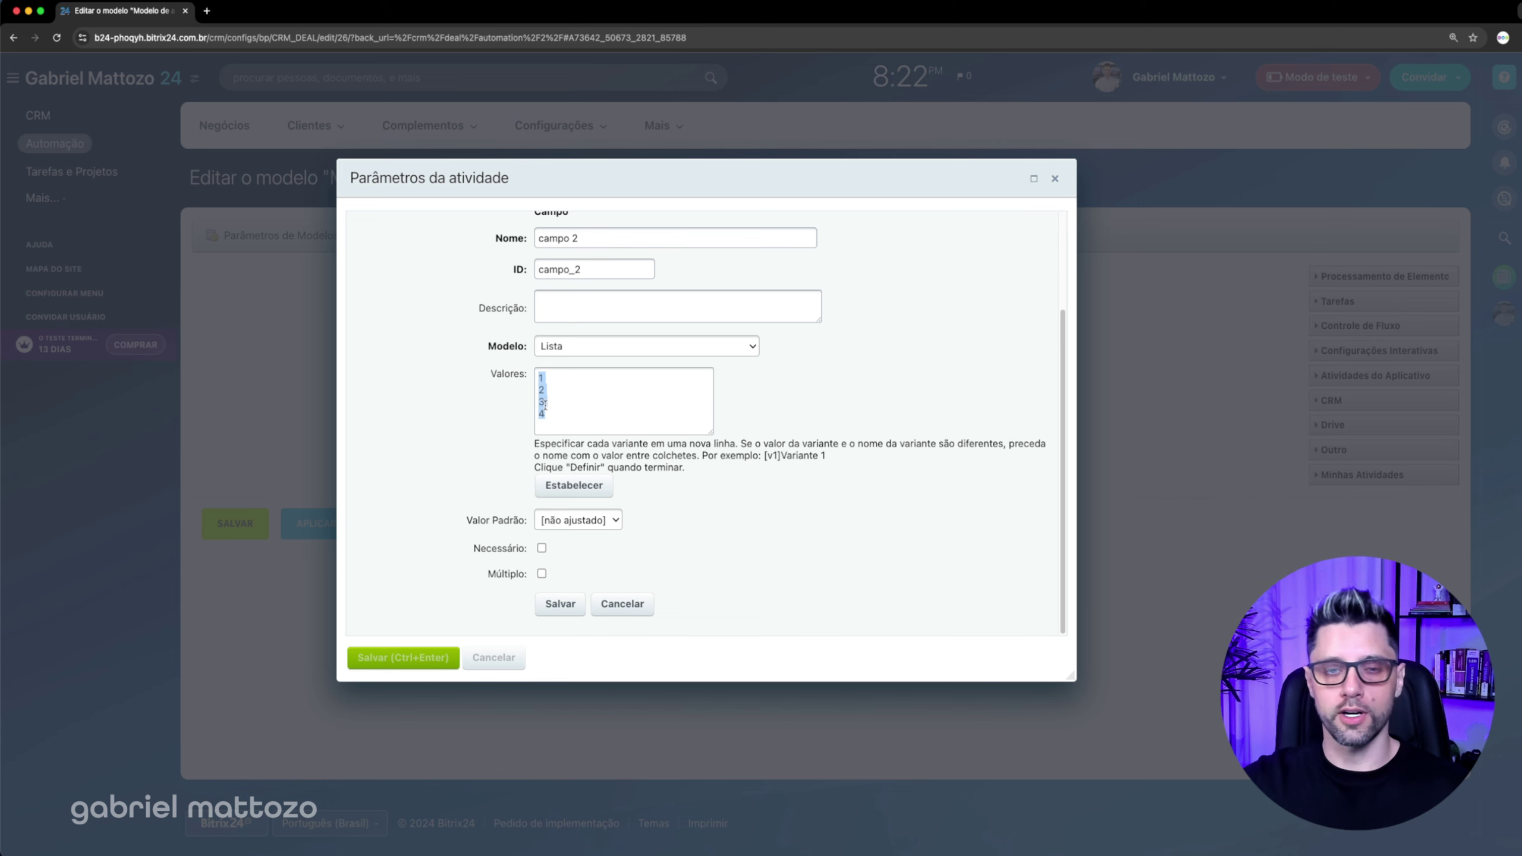
Step: Change campo 2's type to Vincular às listas de documento and link it to the document field Campo 2
left_click(574, 350)
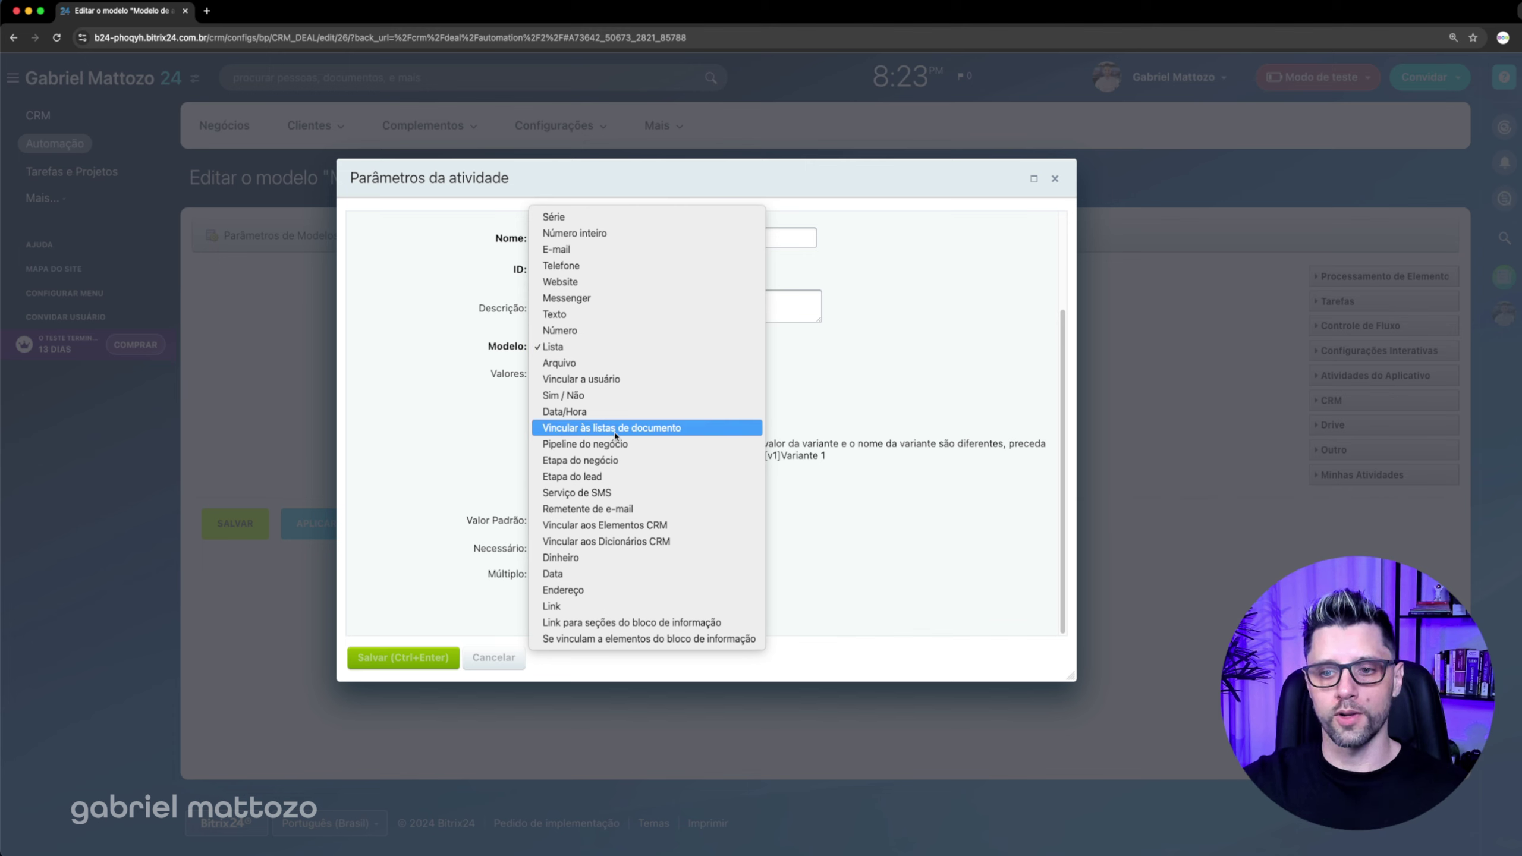
left_click(676, 436)
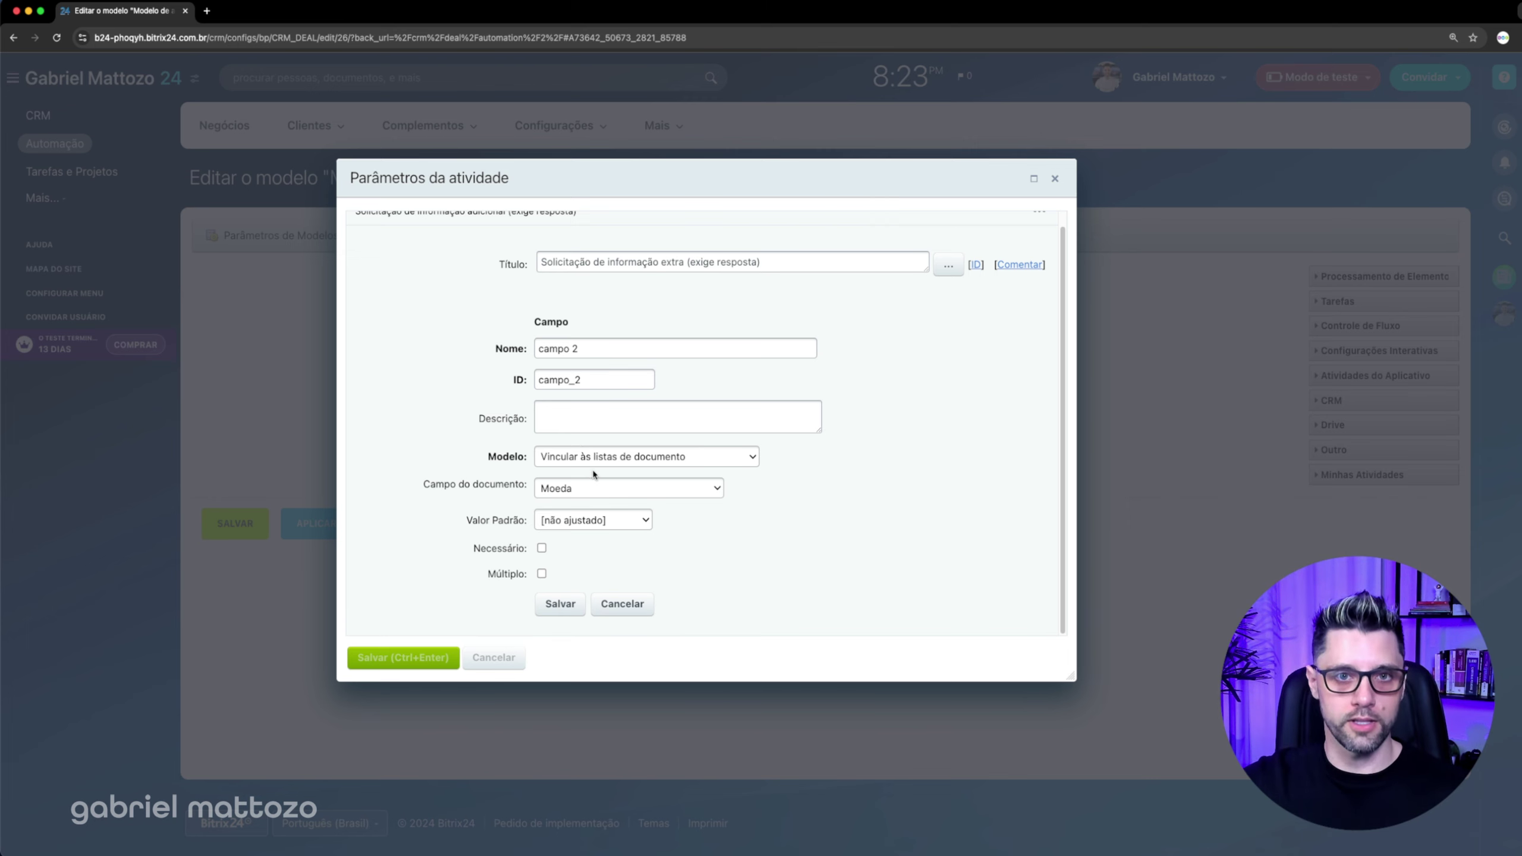
left_click(639, 459)
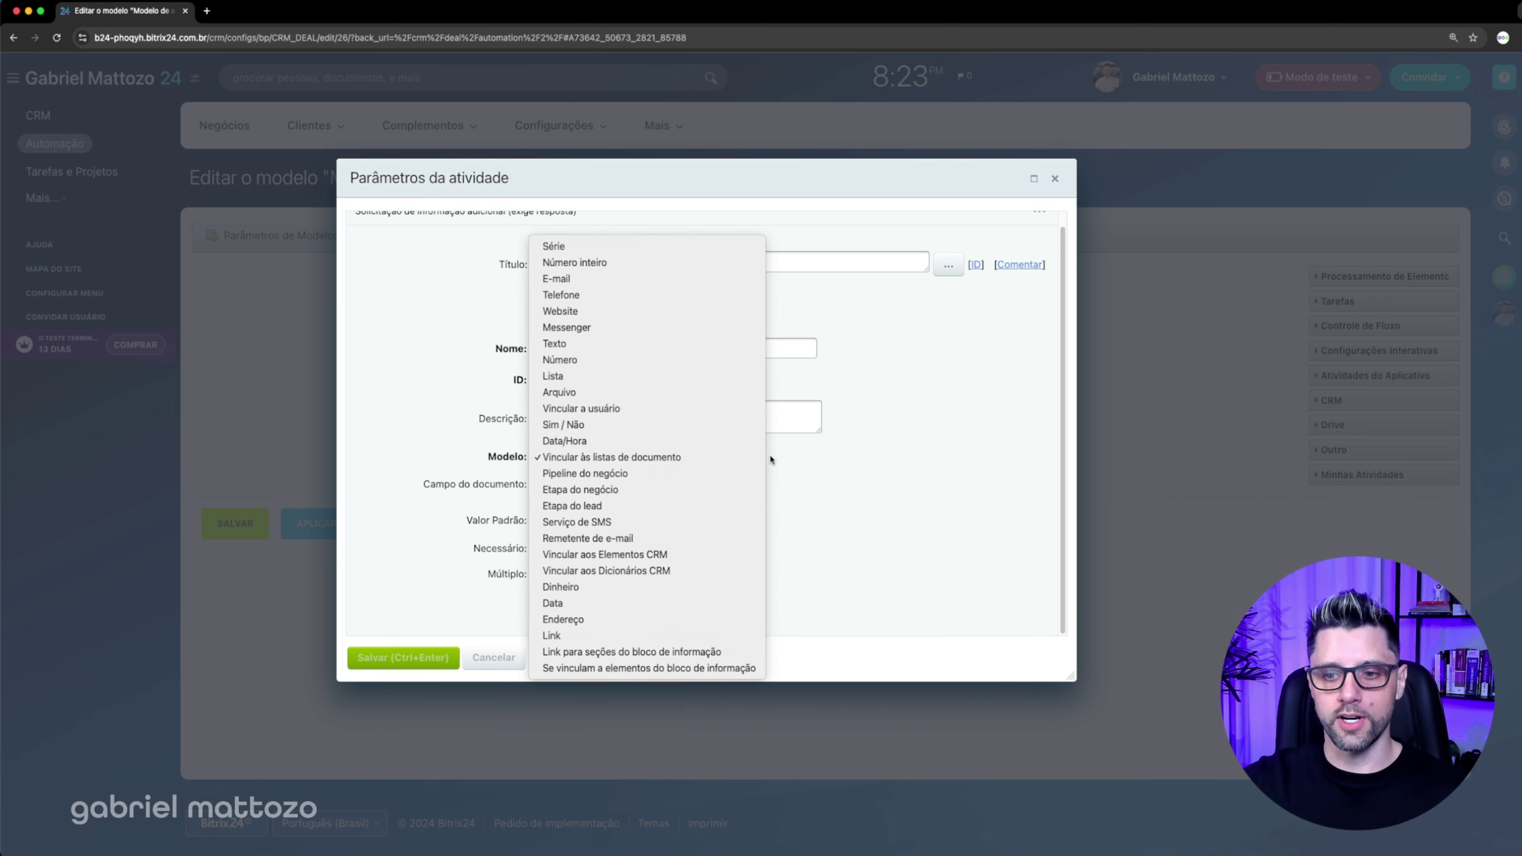
left_click(839, 475)
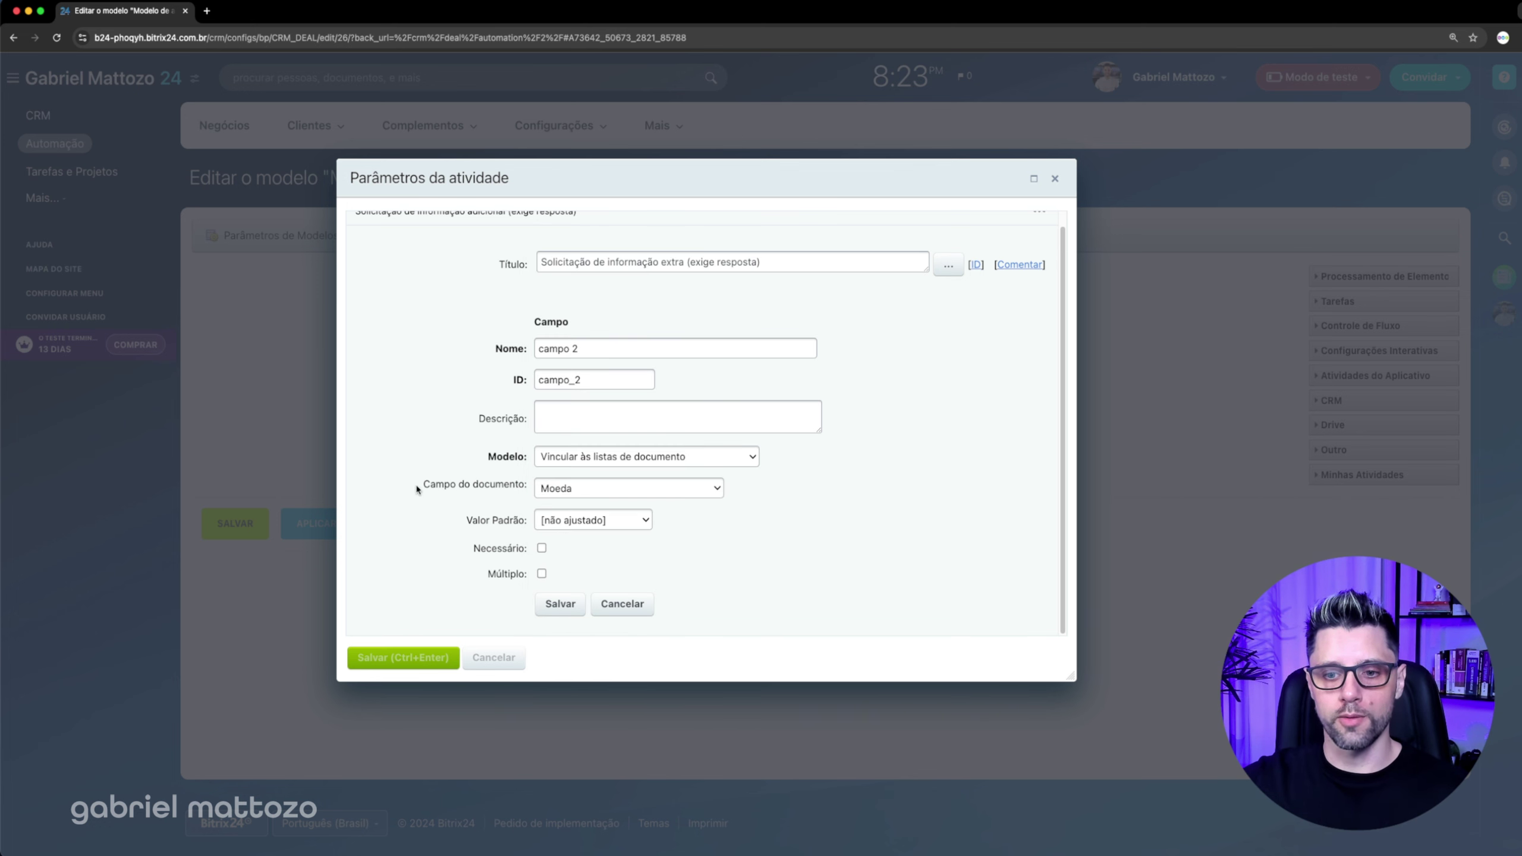
left_click_drag(417, 489, 545, 494)
left_click(630, 487)
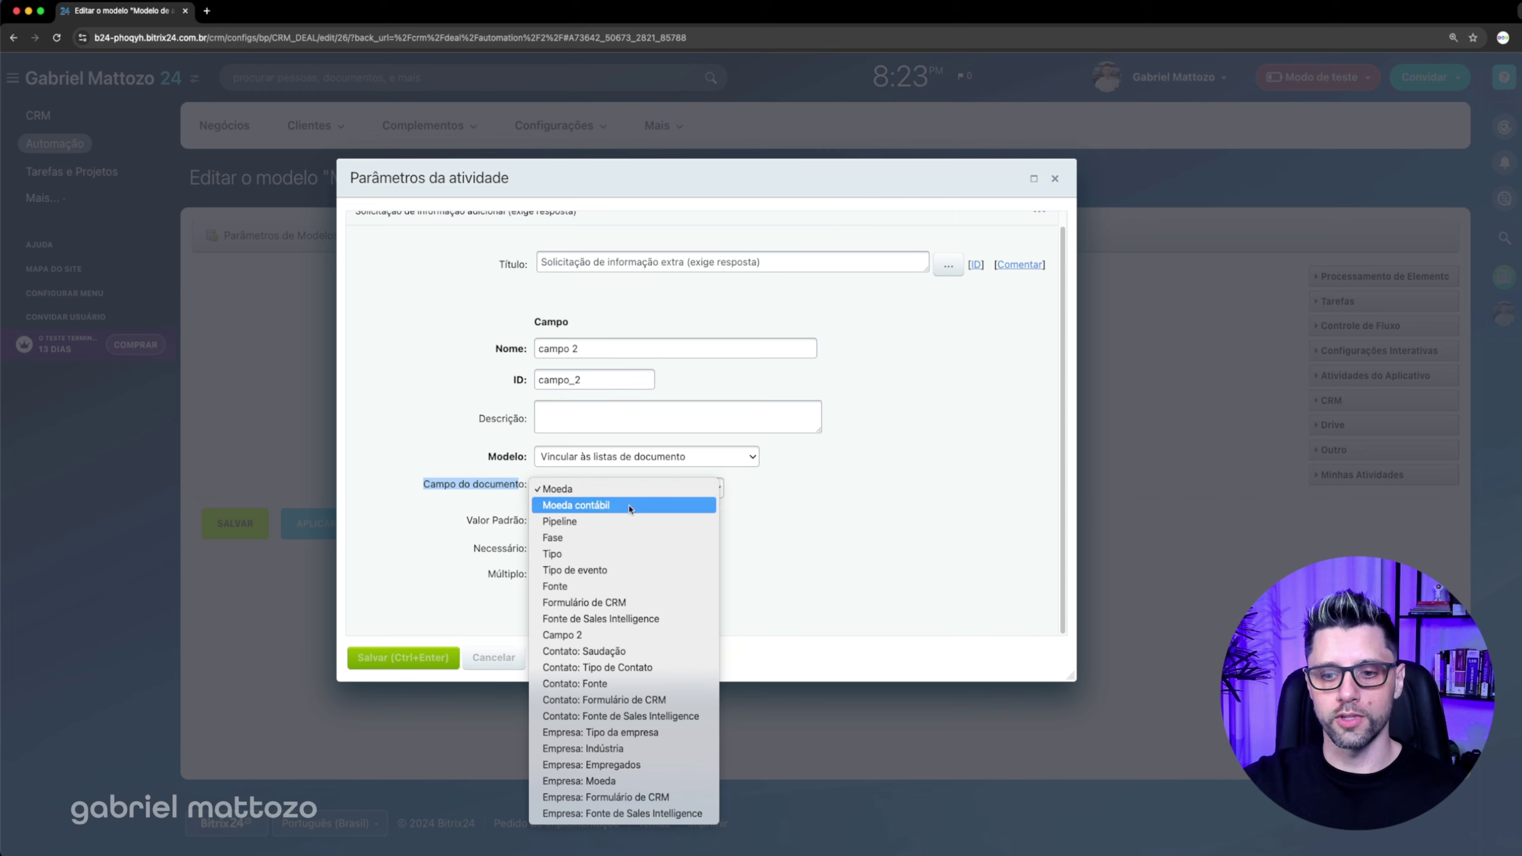
left_click(573, 636)
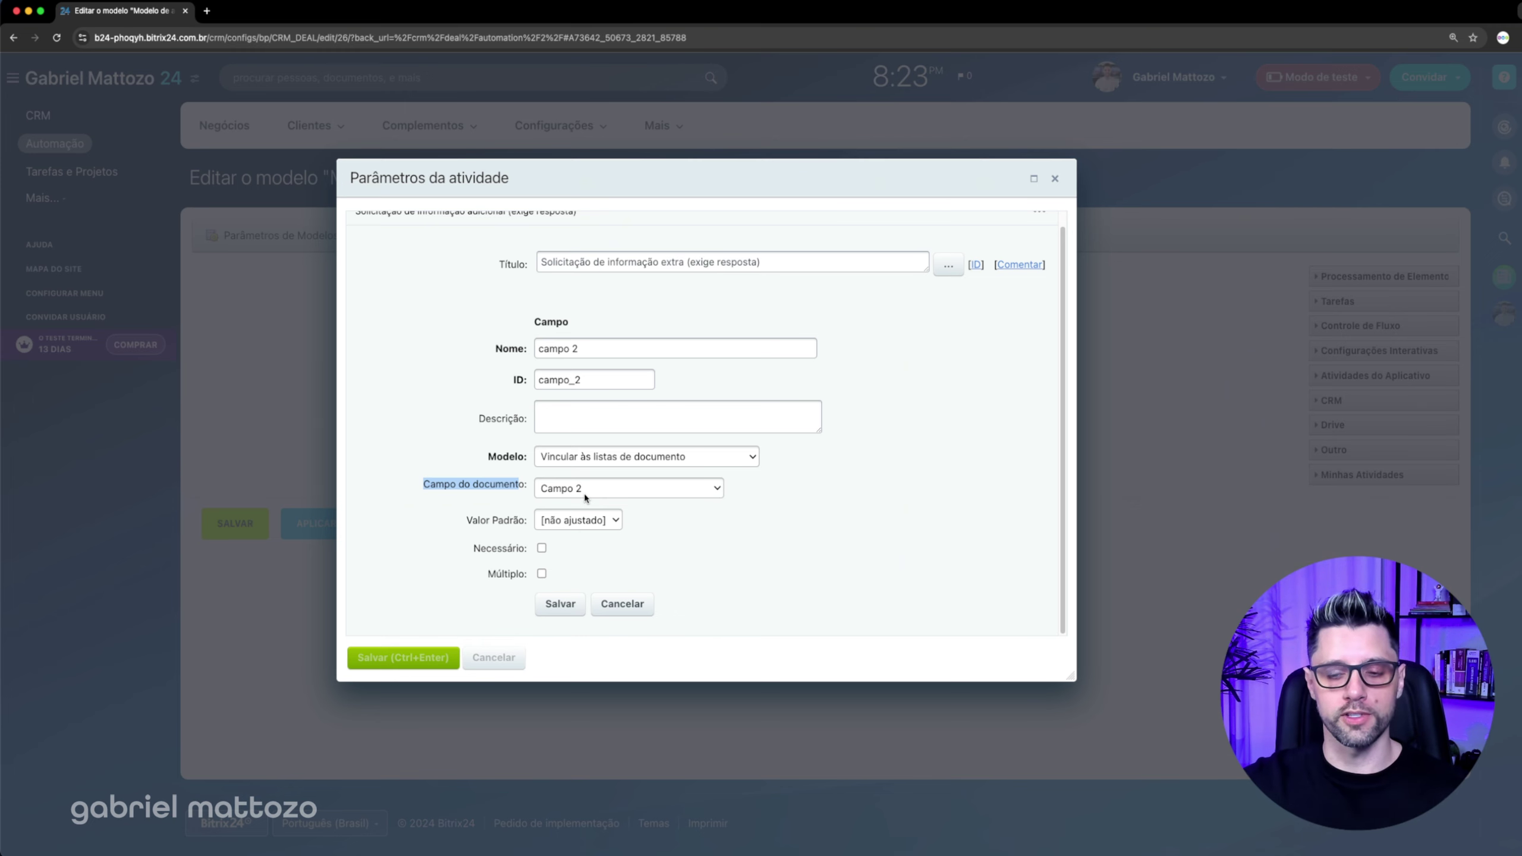
Step: Mark campo 2 as required (Necessário), save the field and save the information request's parameters
left_click(543, 549)
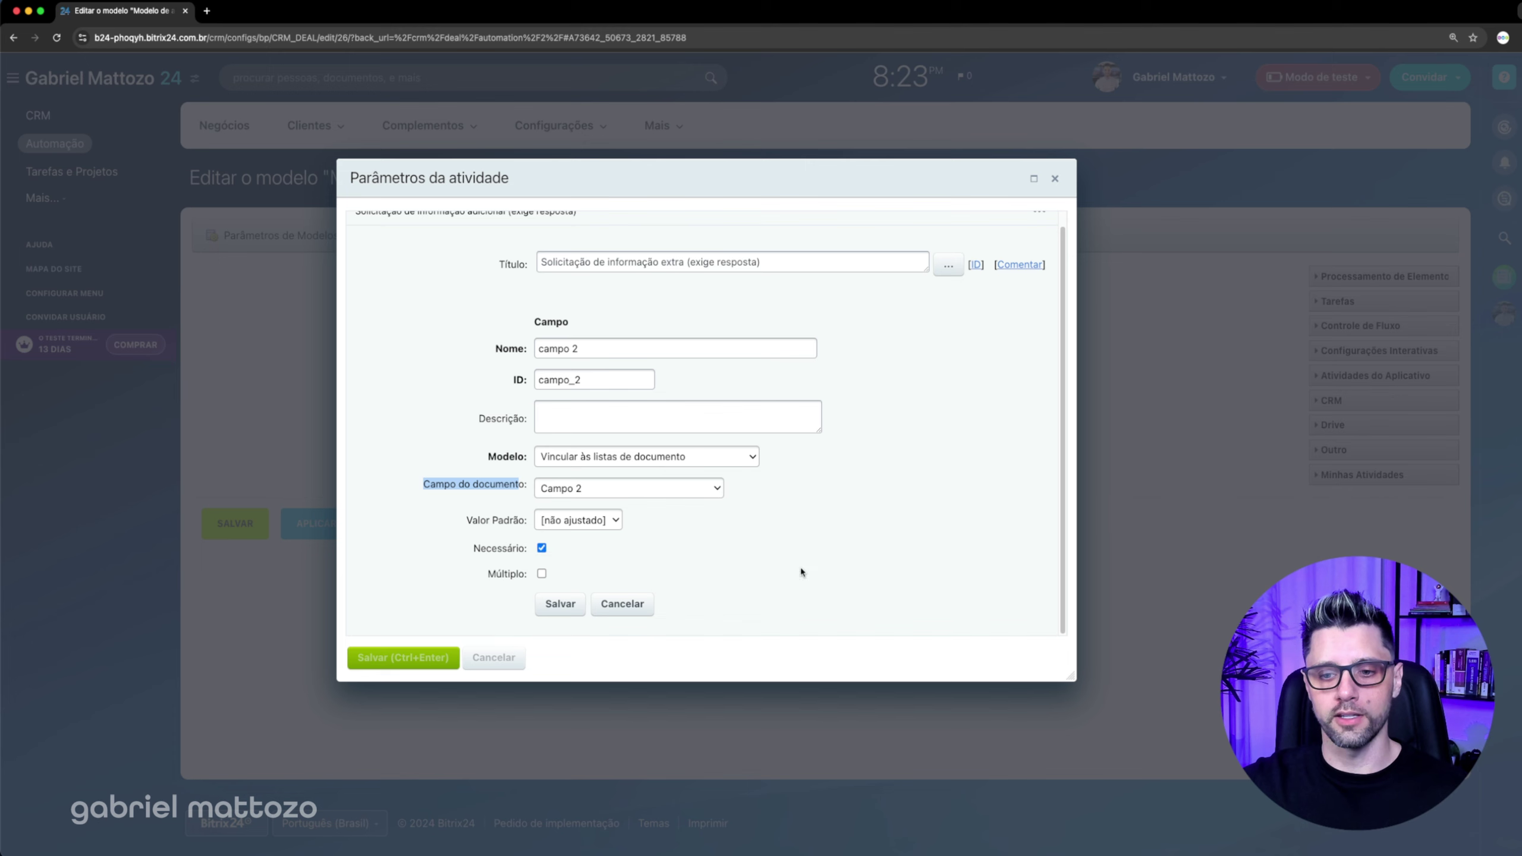
left_click(561, 604)
scroll(479, 599, "down", 8)
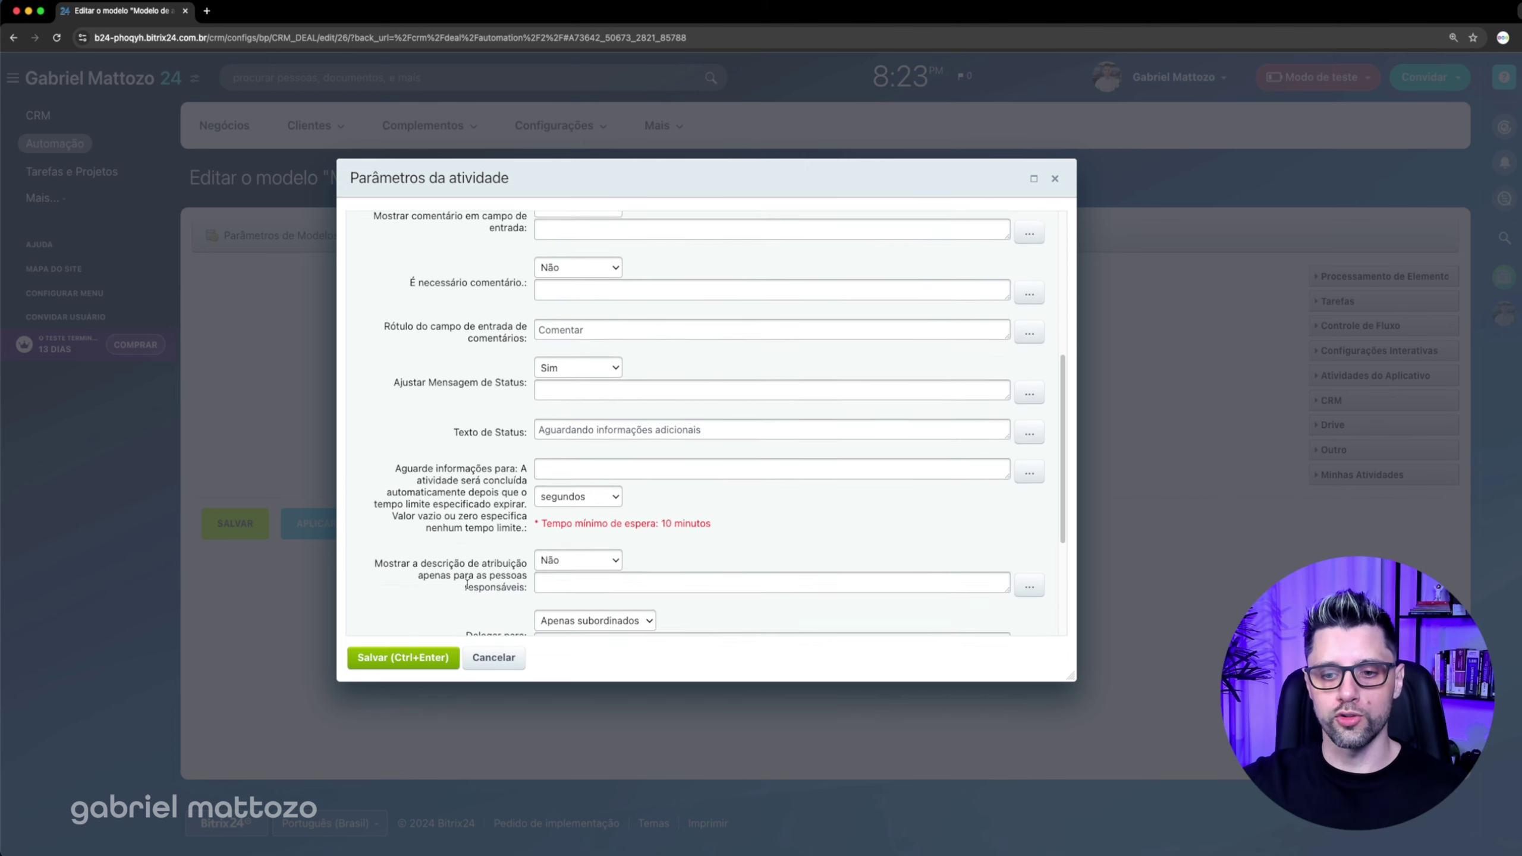
scroll(467, 583, "down", 4)
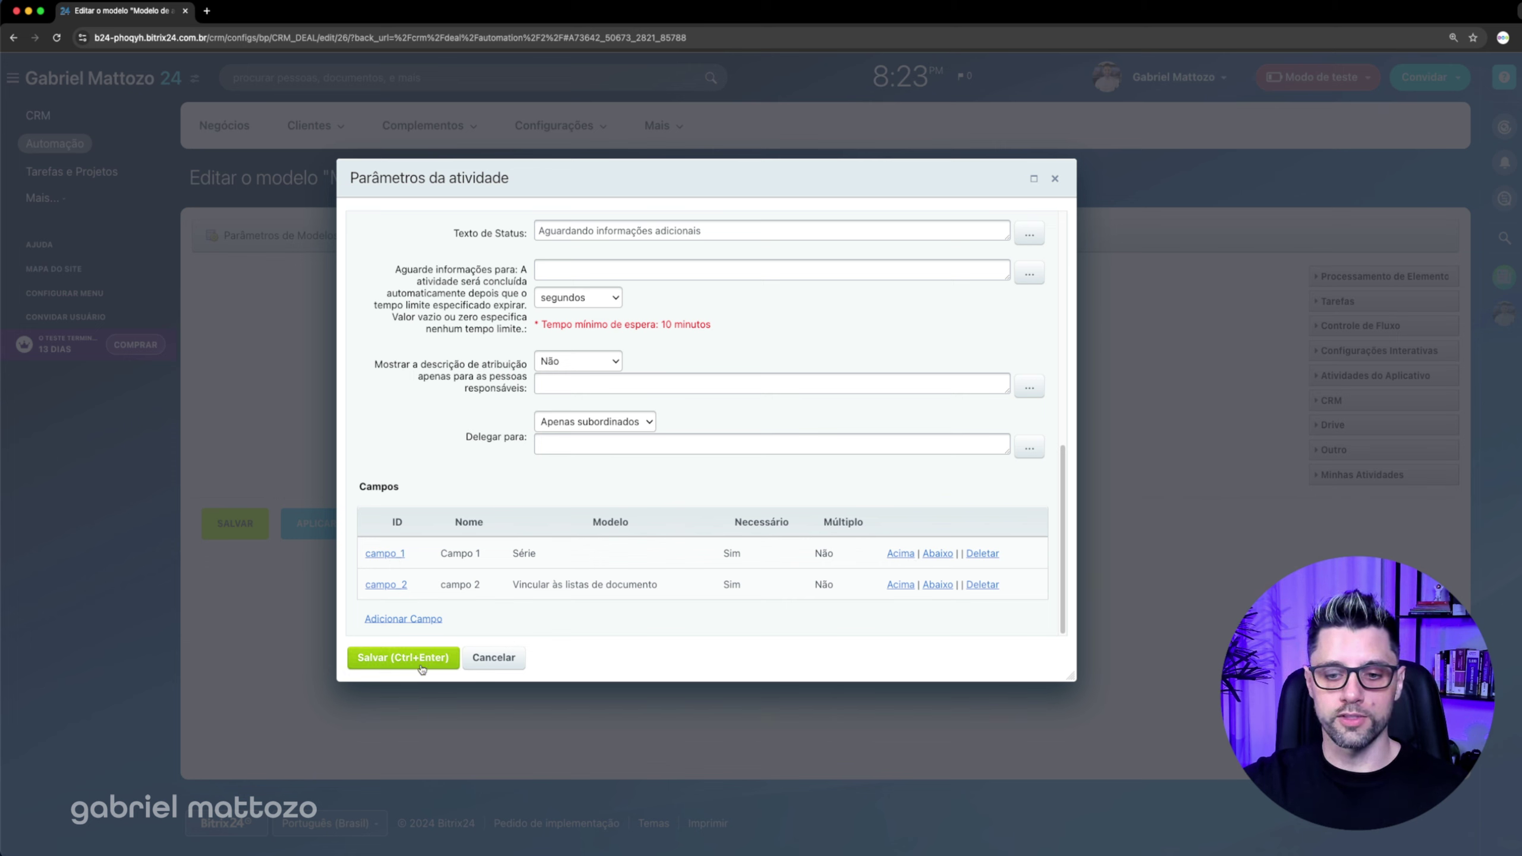
left_click(403, 658)
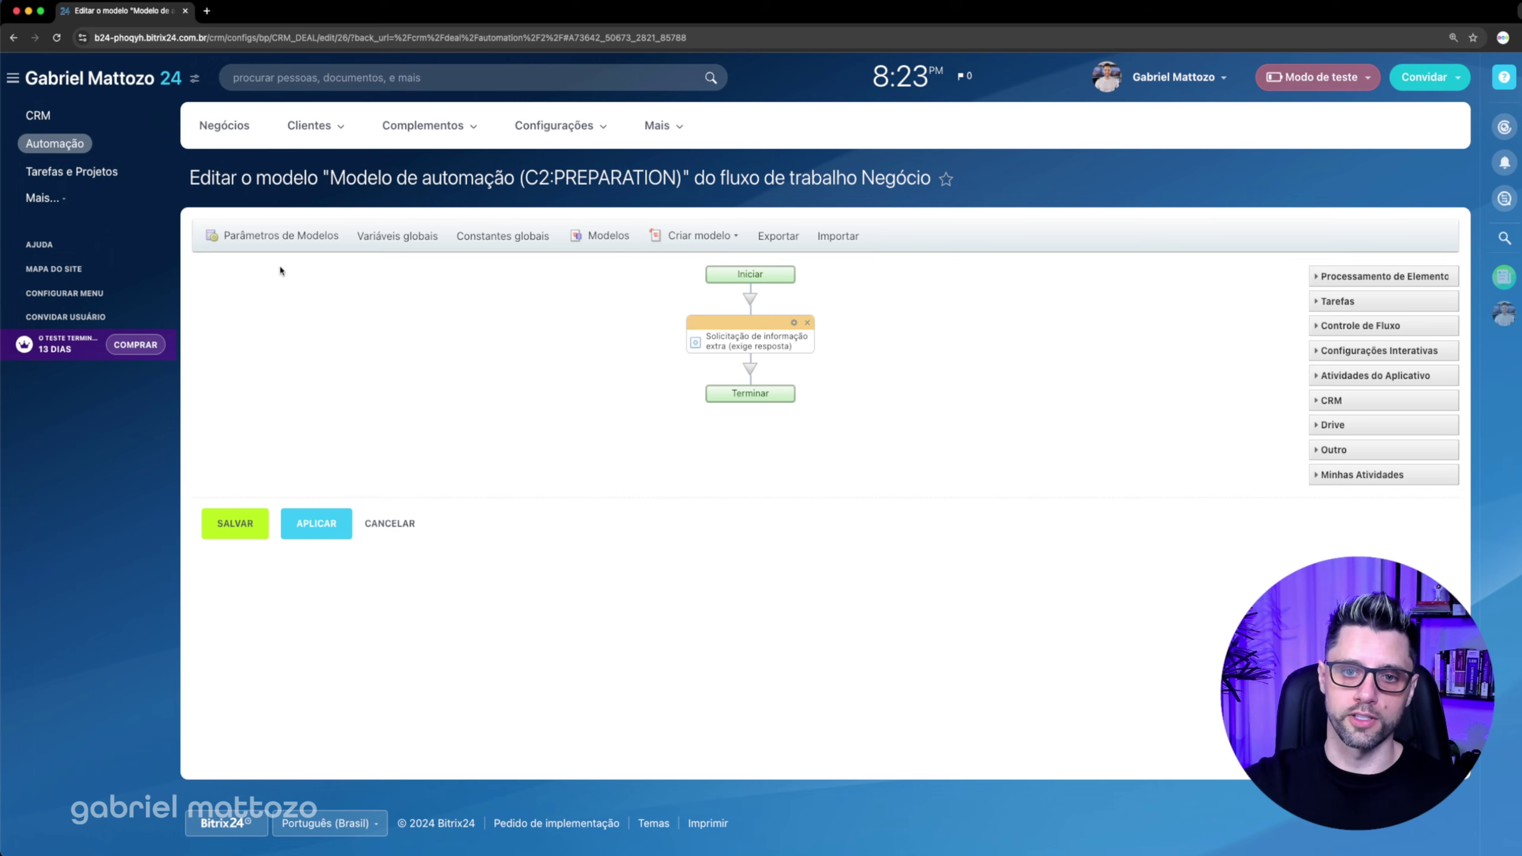
Step: Review the business process variables in the template parameters, closing them without changes
left_click(277, 247)
left_click(662, 275)
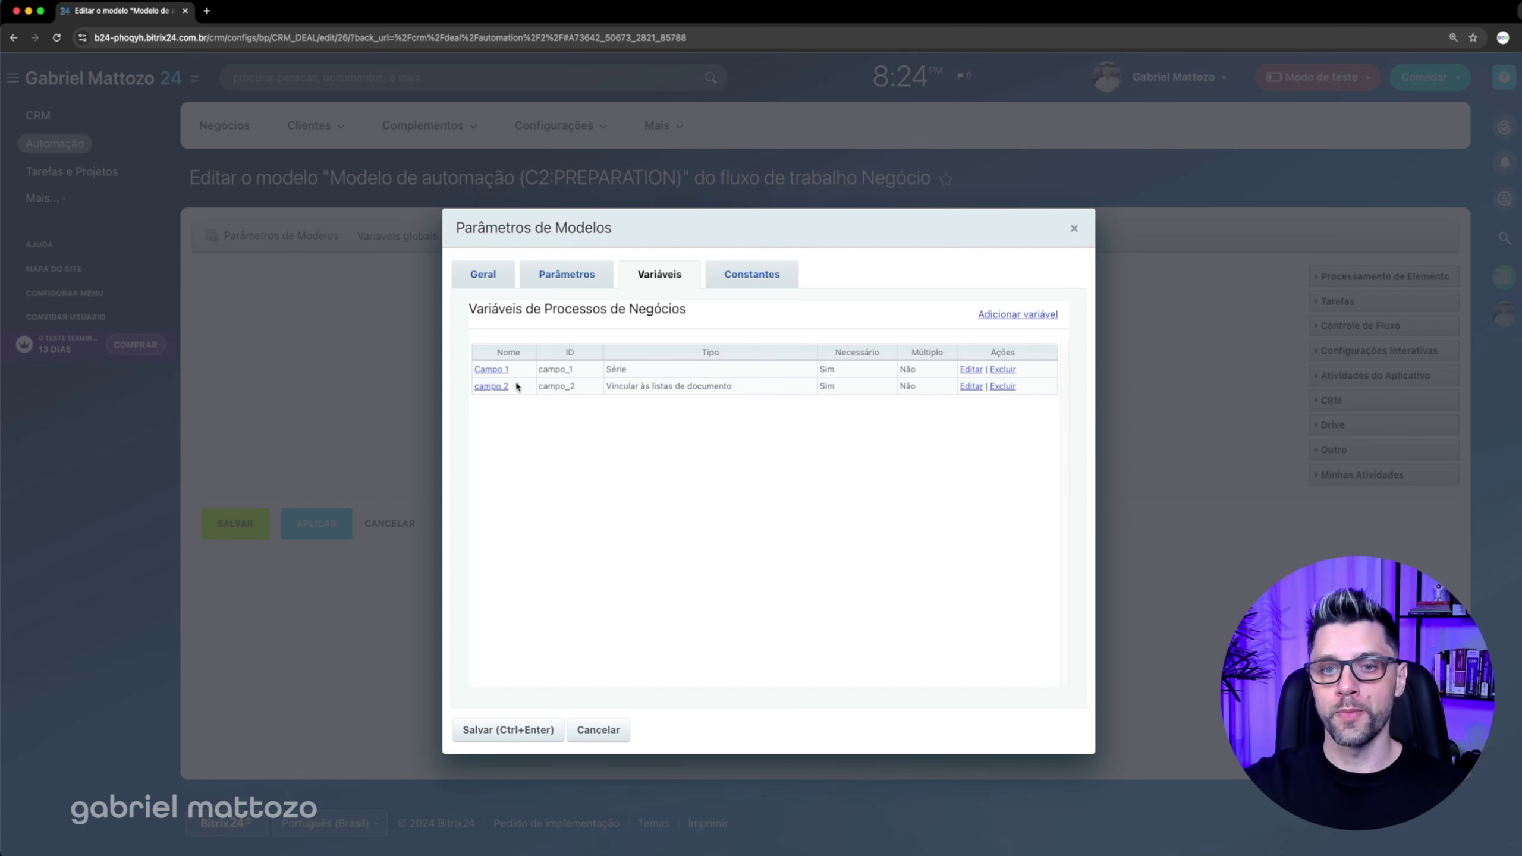
left_click(600, 734)
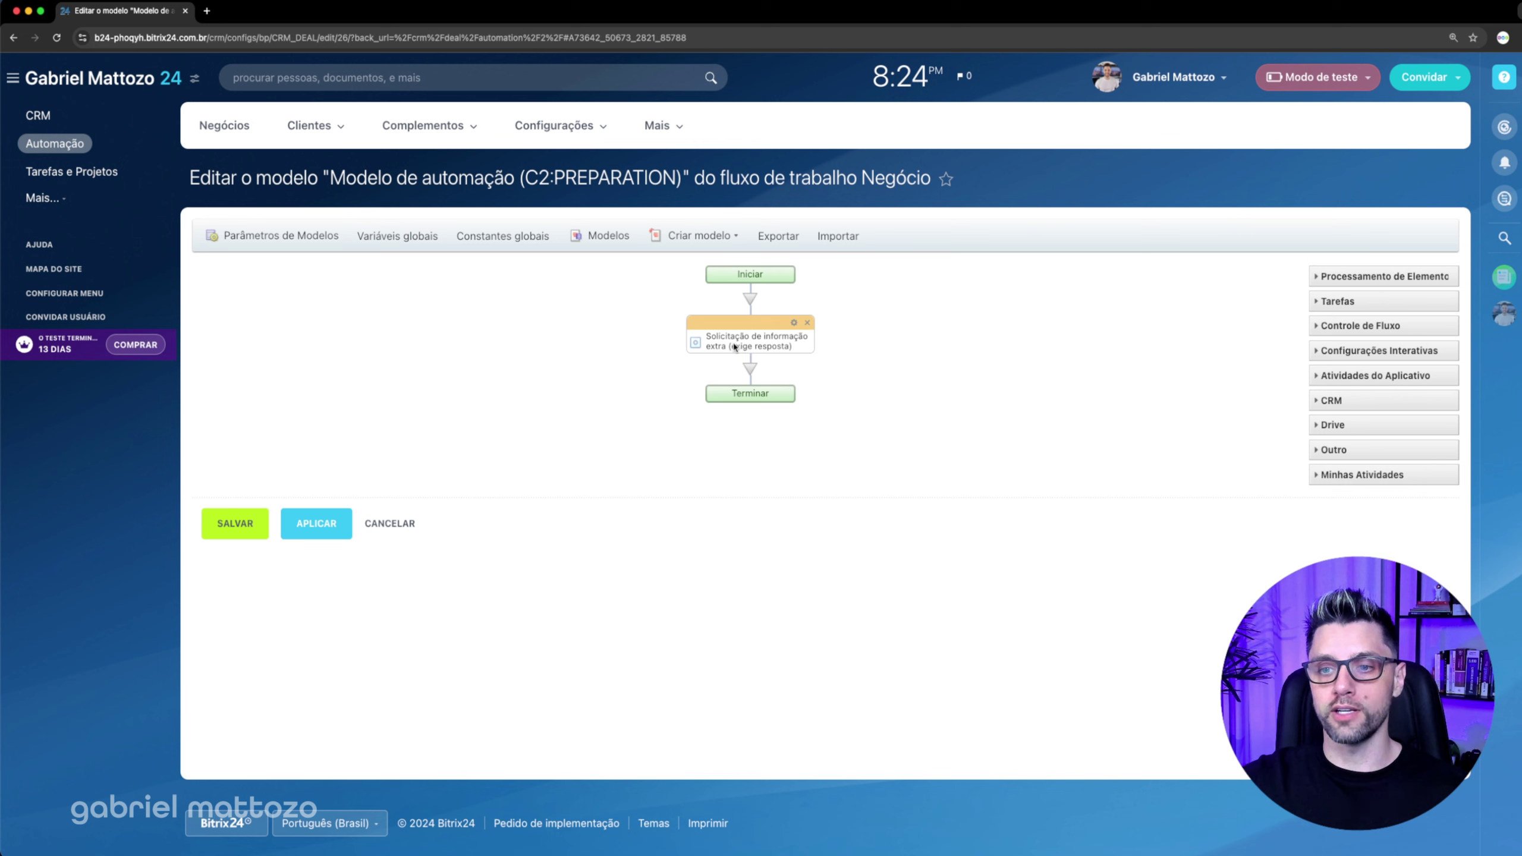
Step: Add a Modificar elemento activity from Processamento de Elementos after the information request in the workflow
left_click(752, 369)
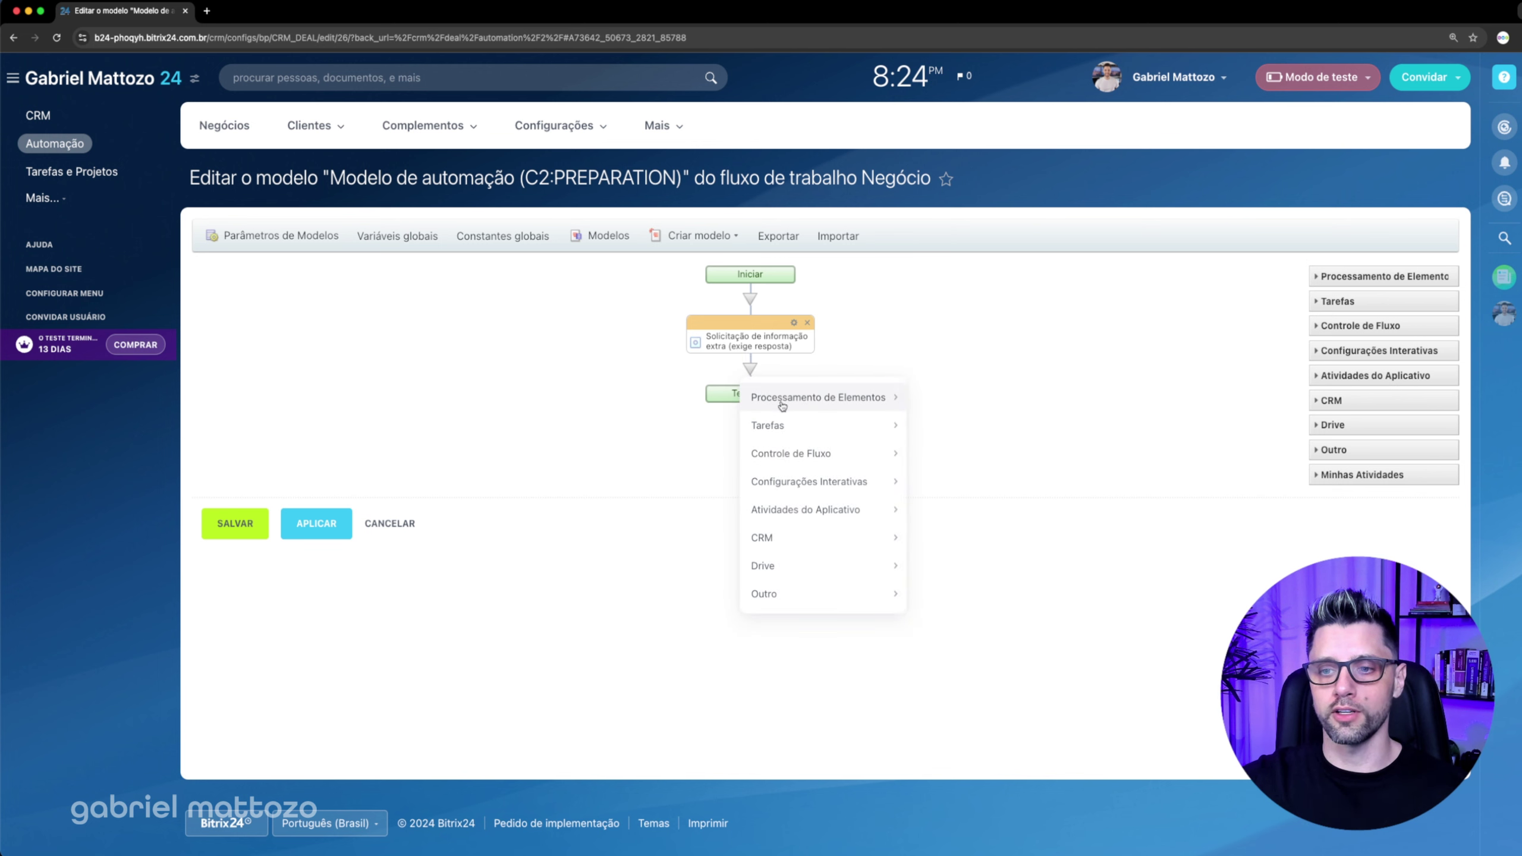
mouse_move(807, 399)
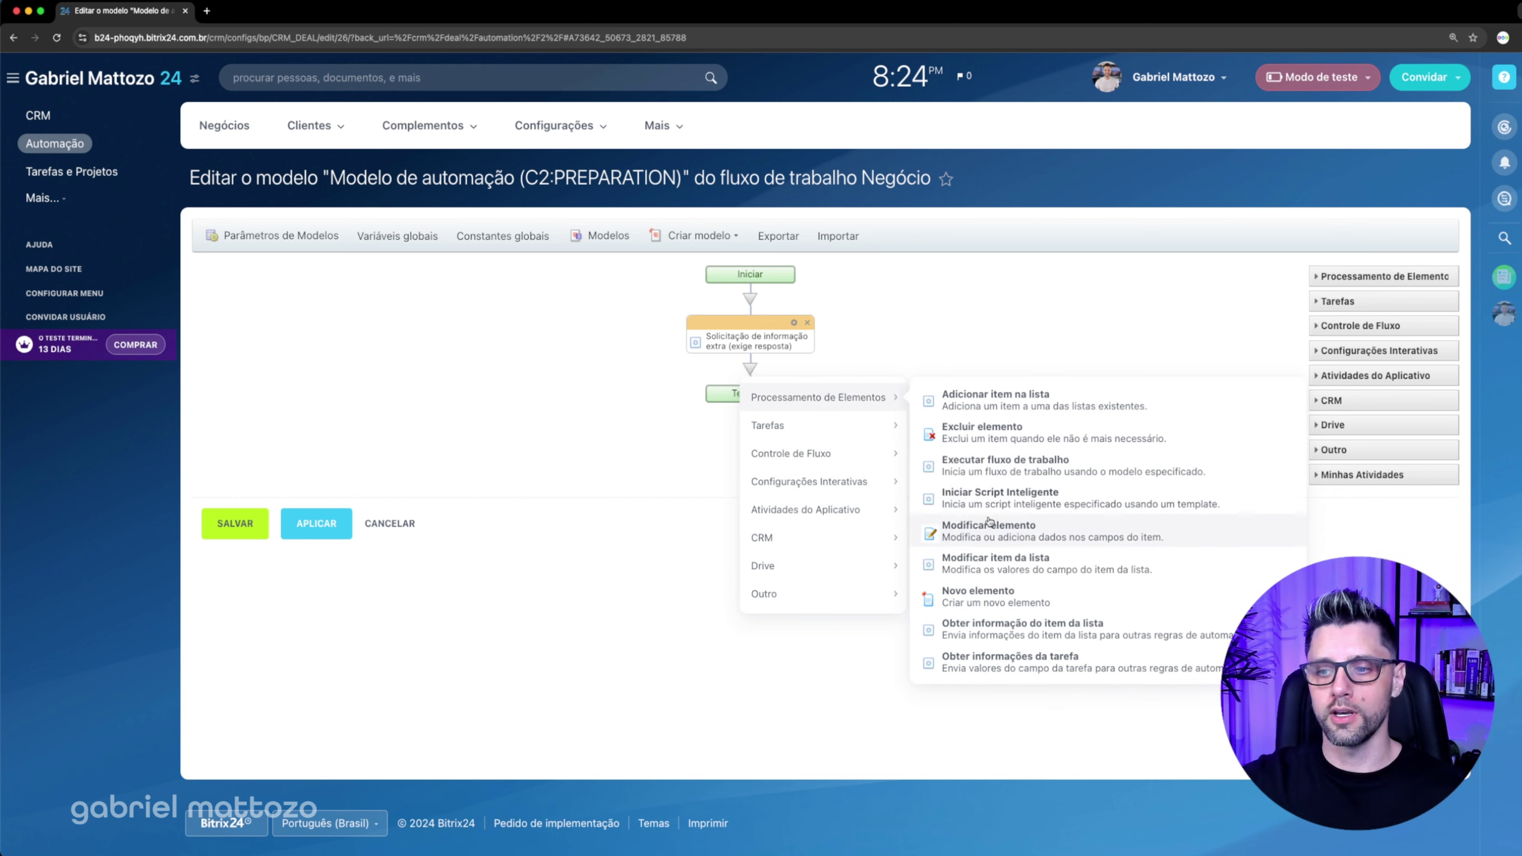
left_click(1003, 532)
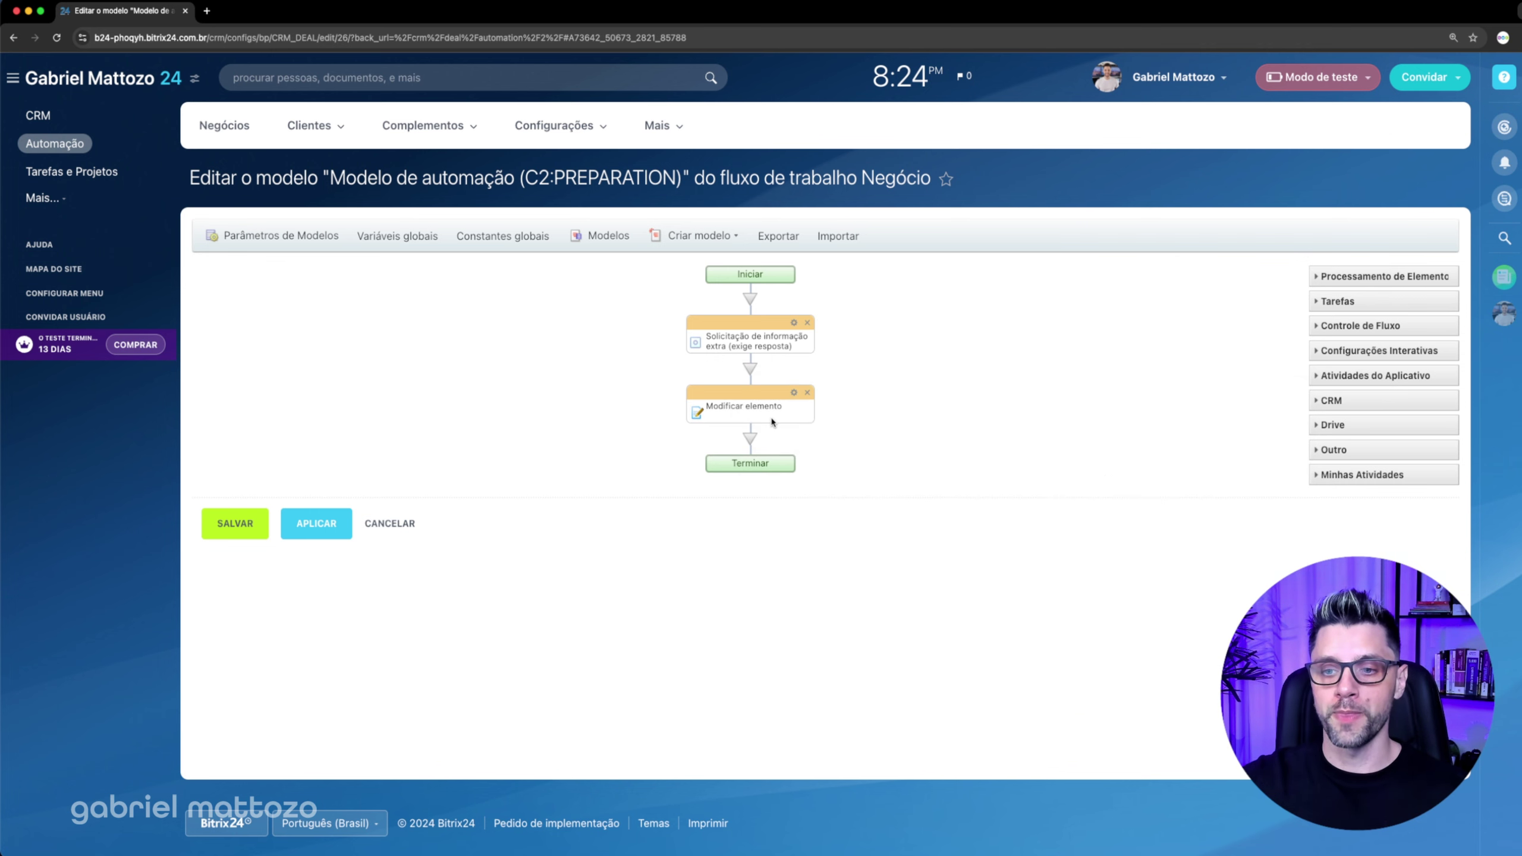
Step: Configure the Modificar elemento activity to modify two deal fields, Campo 1 and Campo 2
double_click(761, 424)
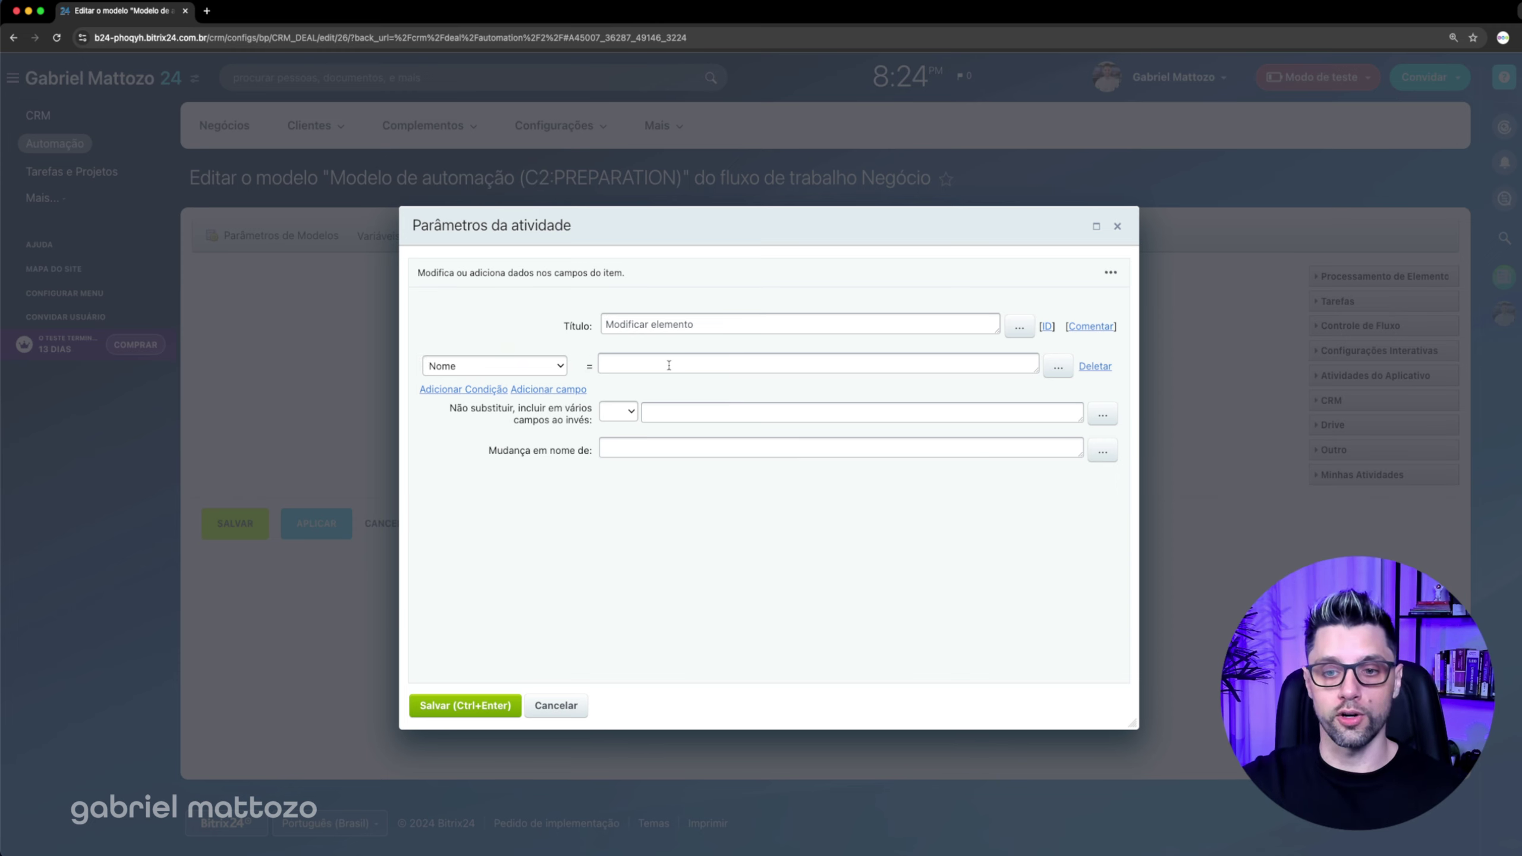
left_click(545, 366)
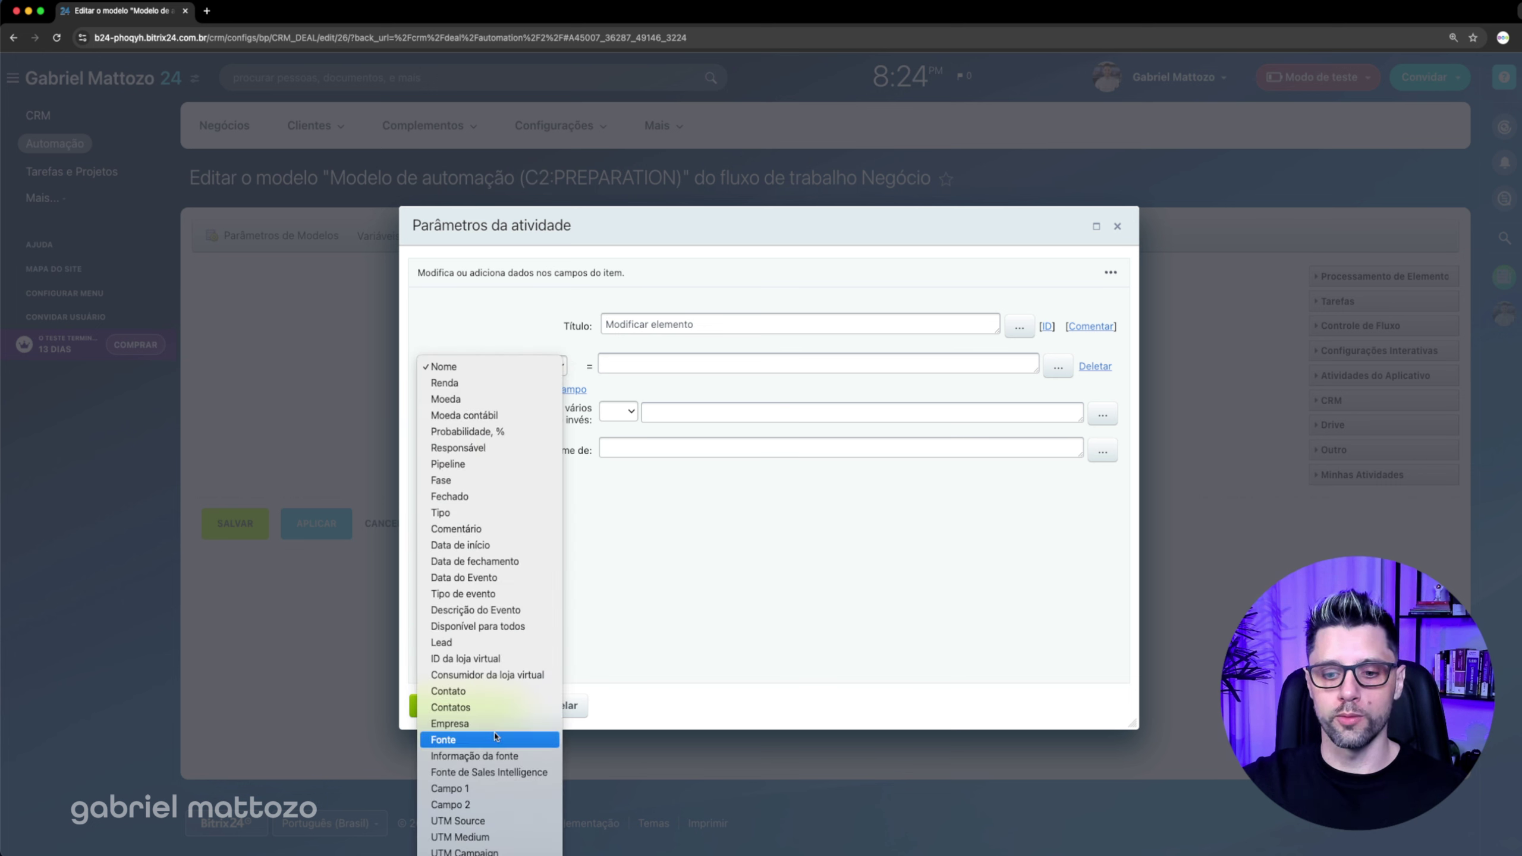
left_click(470, 789)
left_click(443, 389)
left_click(443, 399)
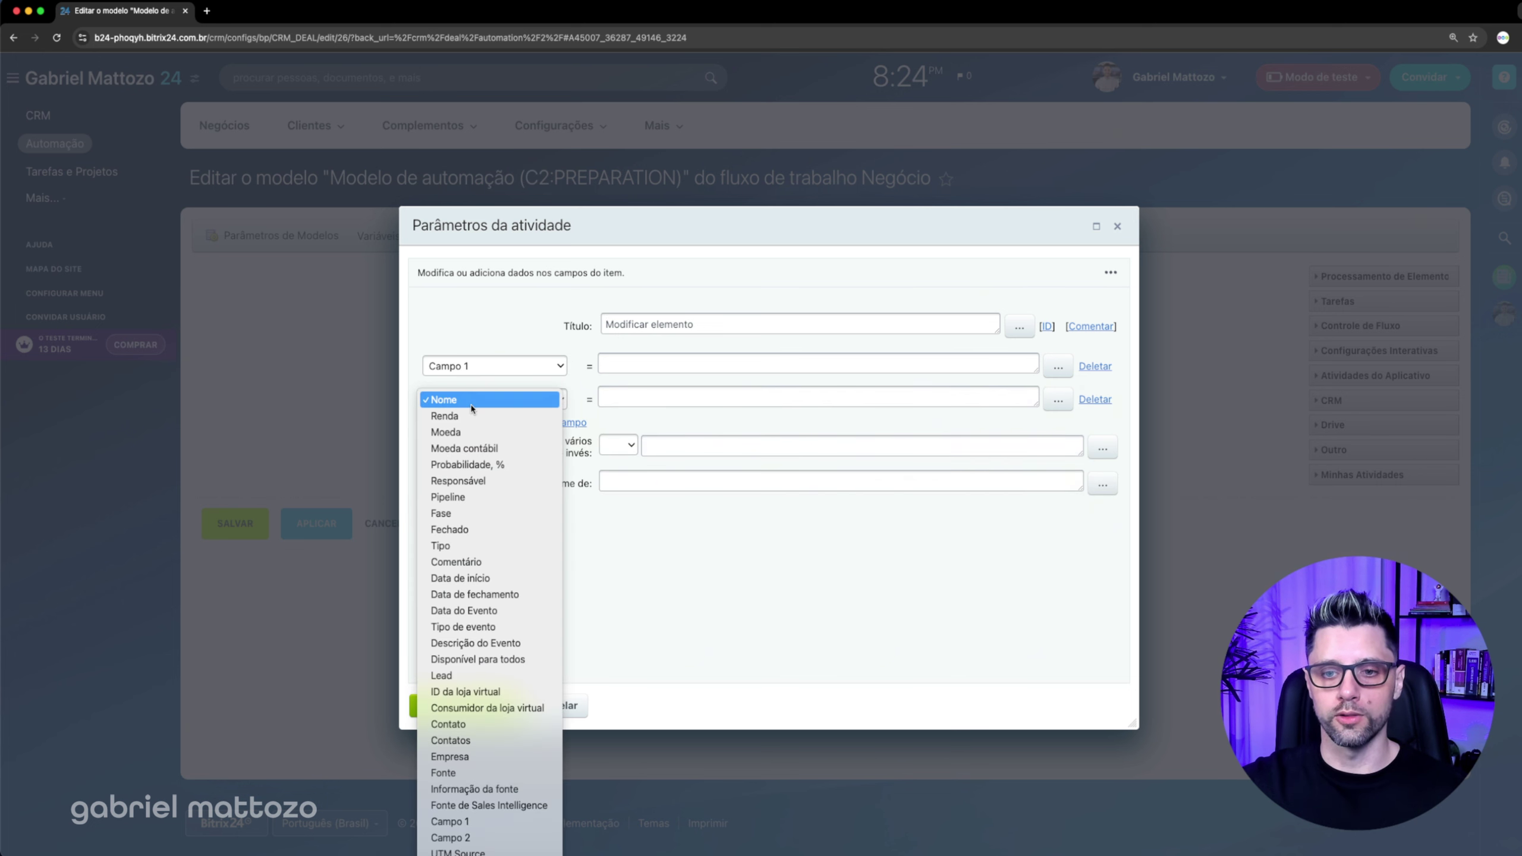
left_click(450, 785)
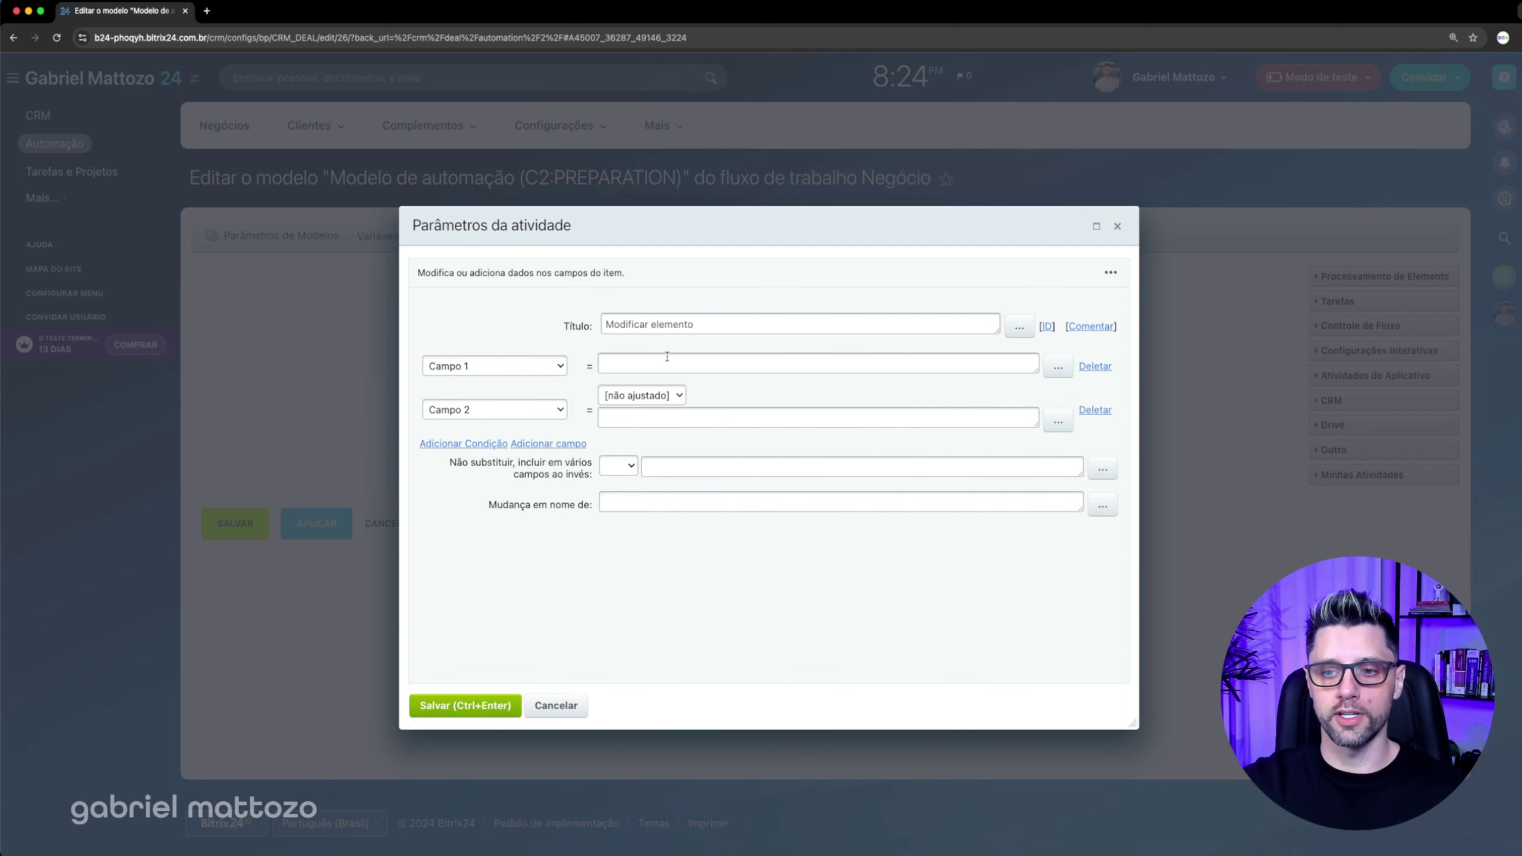
Step: Assign the workflow variable Campo 1 as the value of the Campo 1 field in the Modificar elemento activity
left_click(1059, 367)
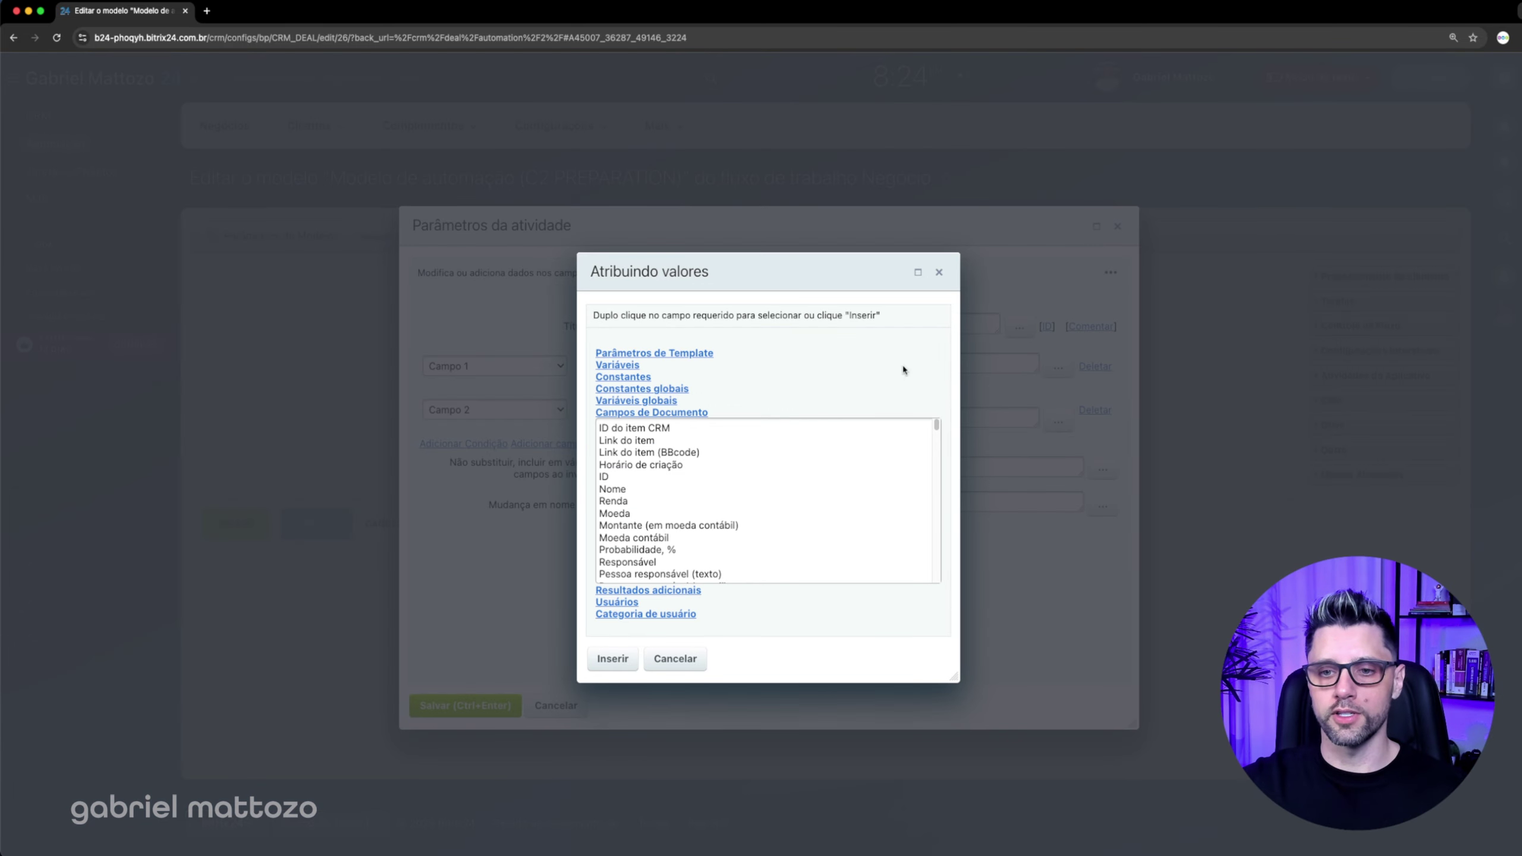
left_click(619, 365)
left_click(635, 381)
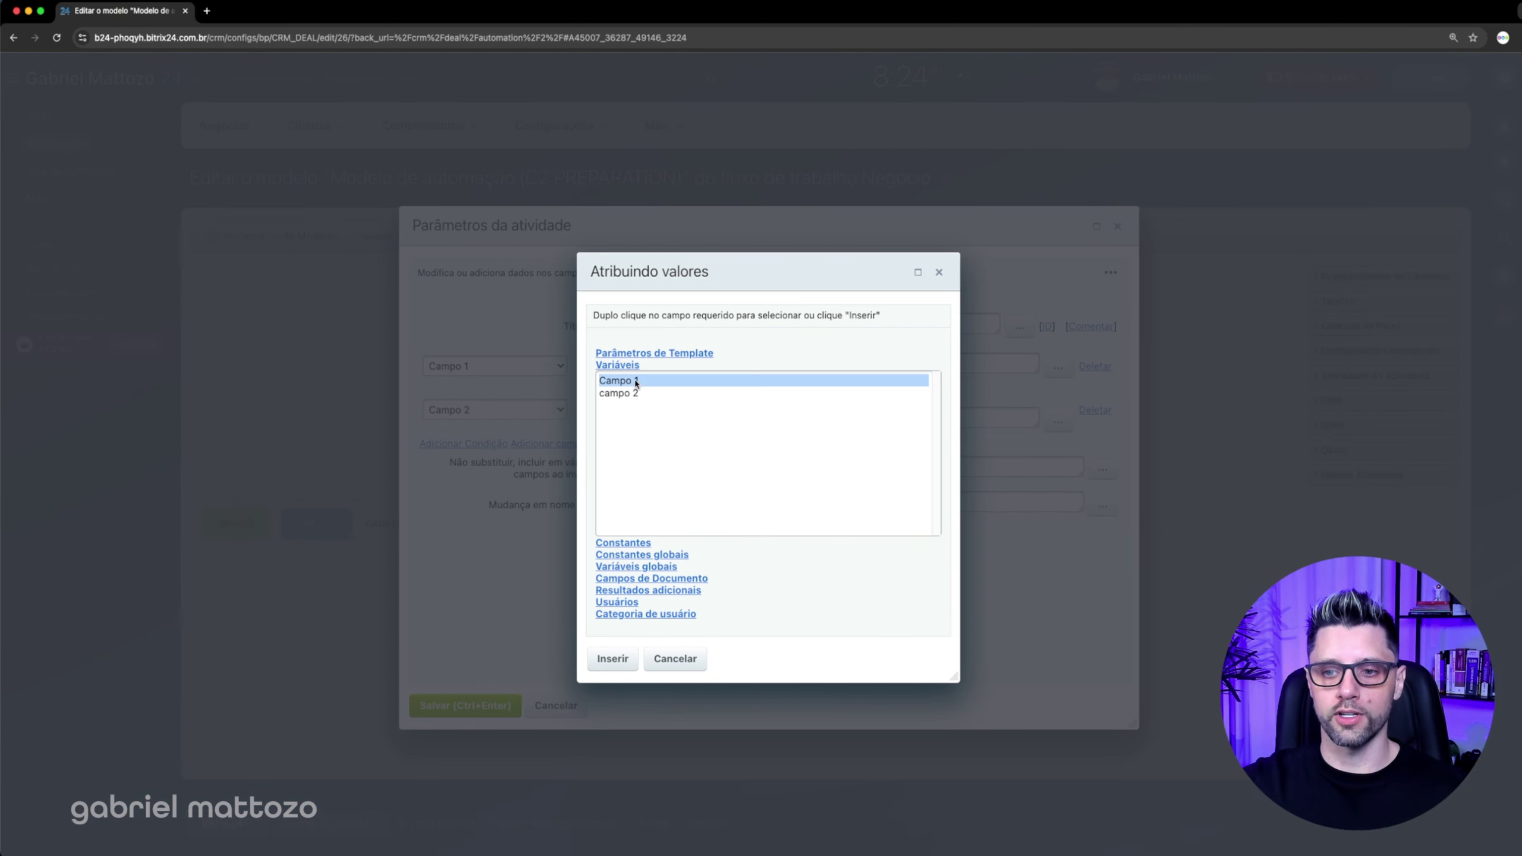
left_click(612, 658)
Step: Assign the variable campo 2 to the Campo 2 field, then save the activity's parameters and the workflow template
left_click(1059, 421)
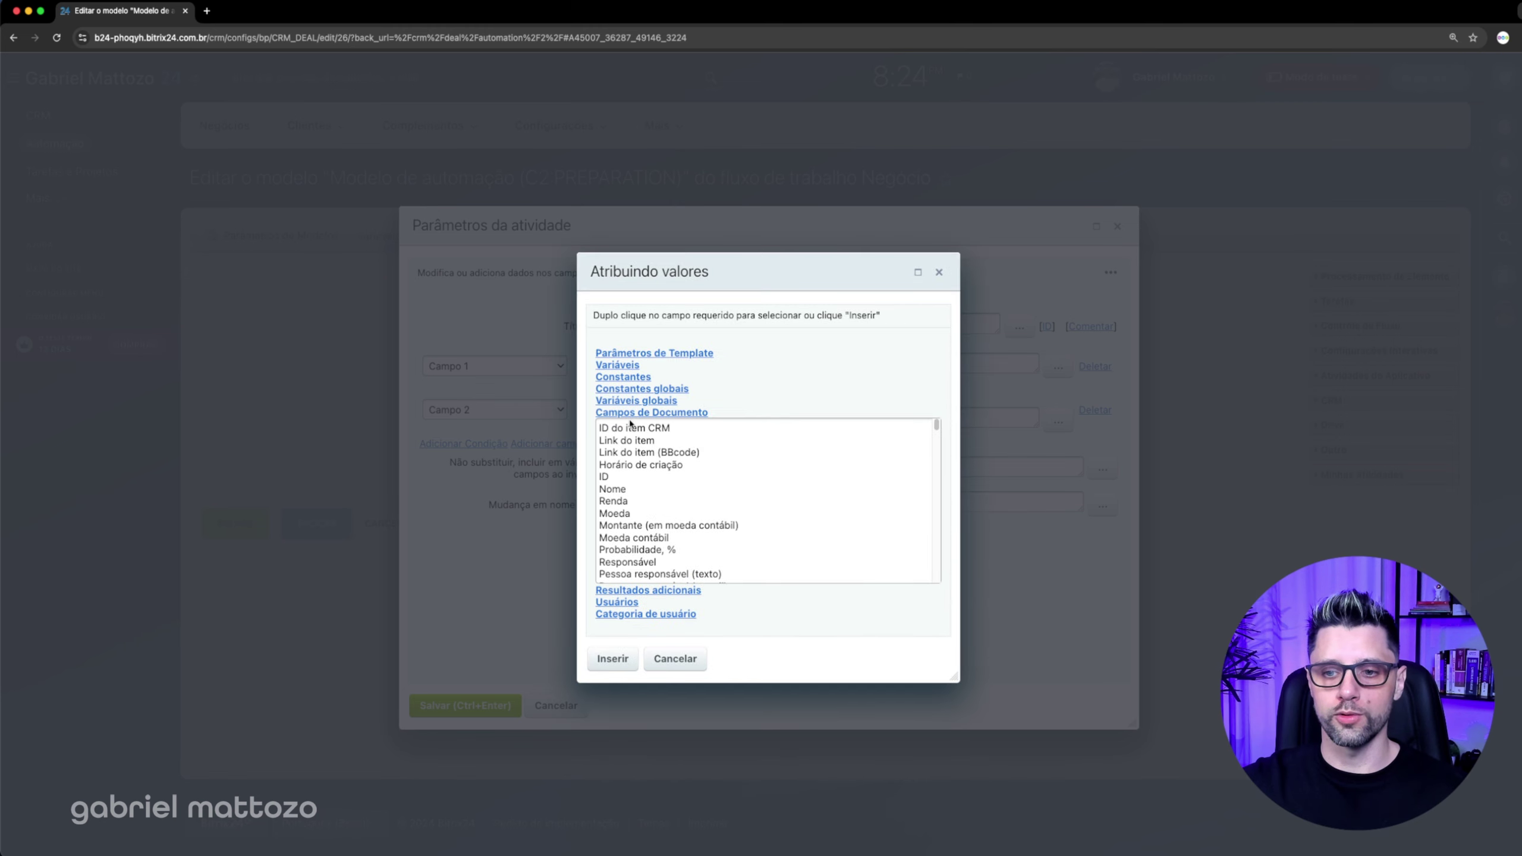
left_click(629, 365)
left_click(637, 393)
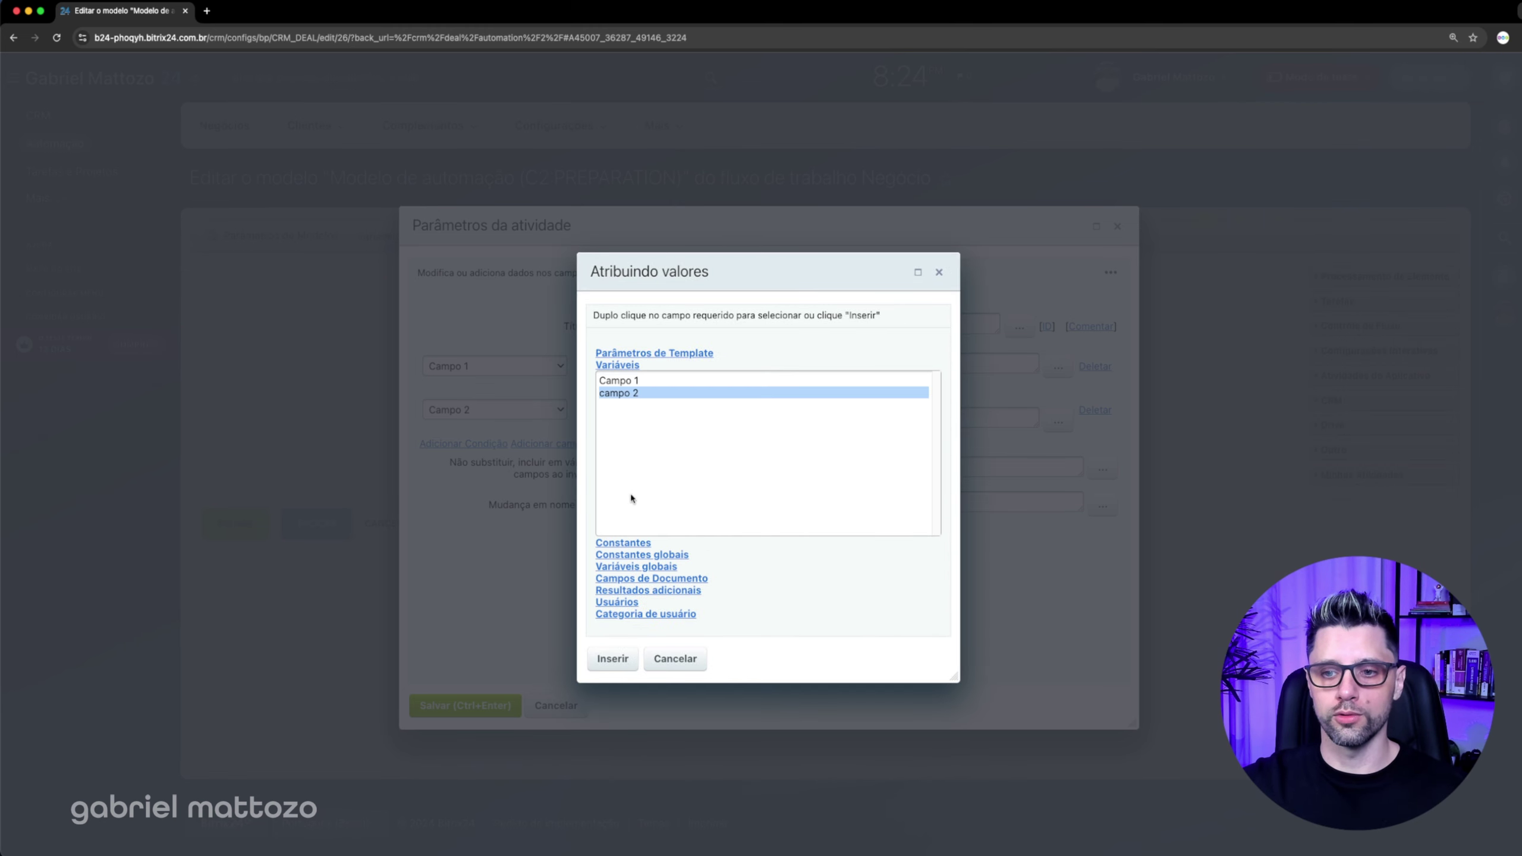
left_click(612, 658)
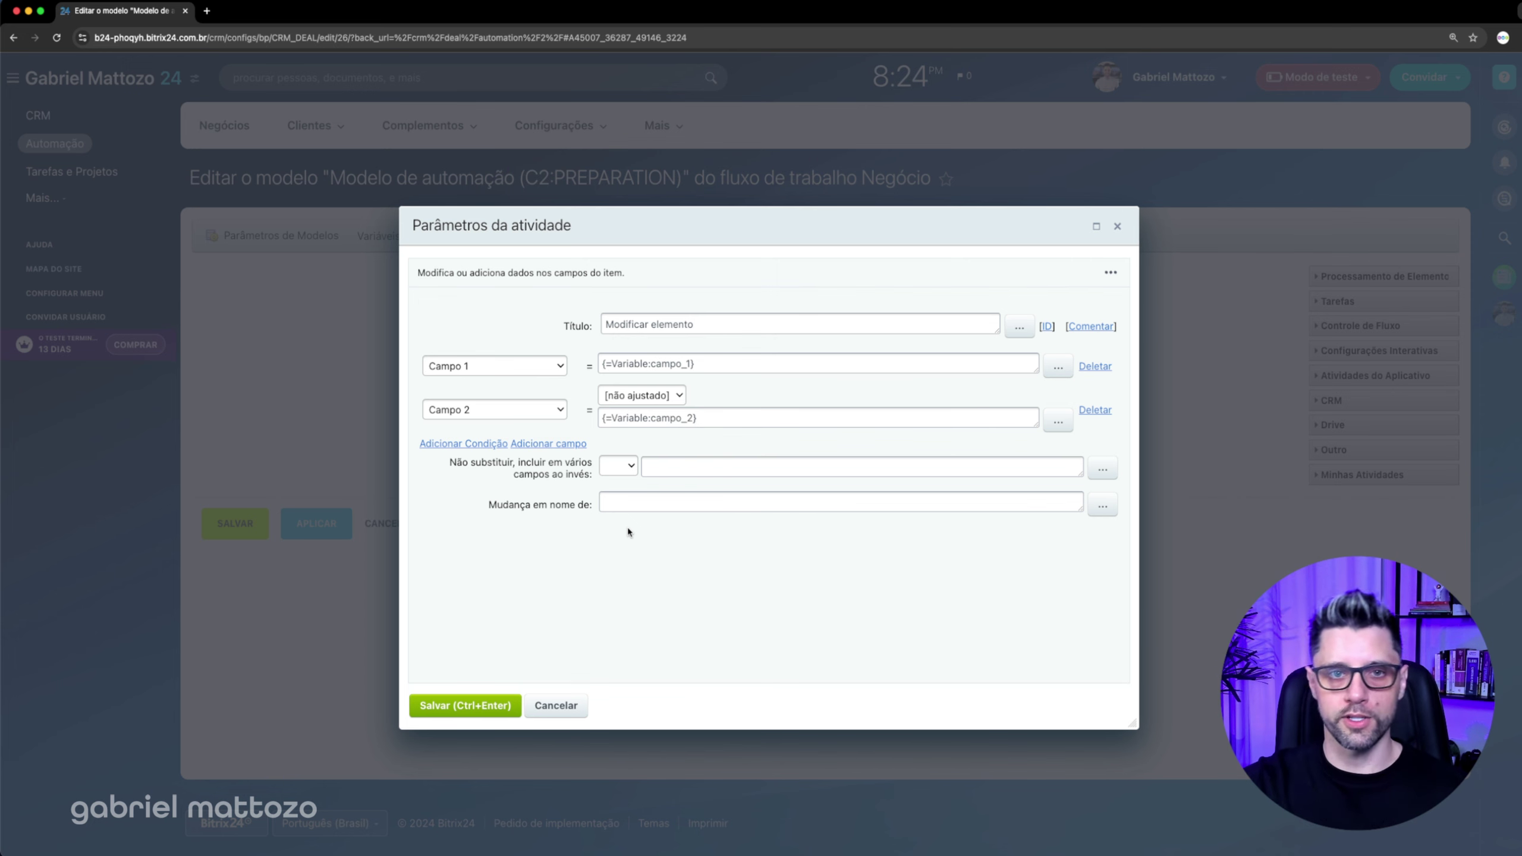
left_click(461, 717)
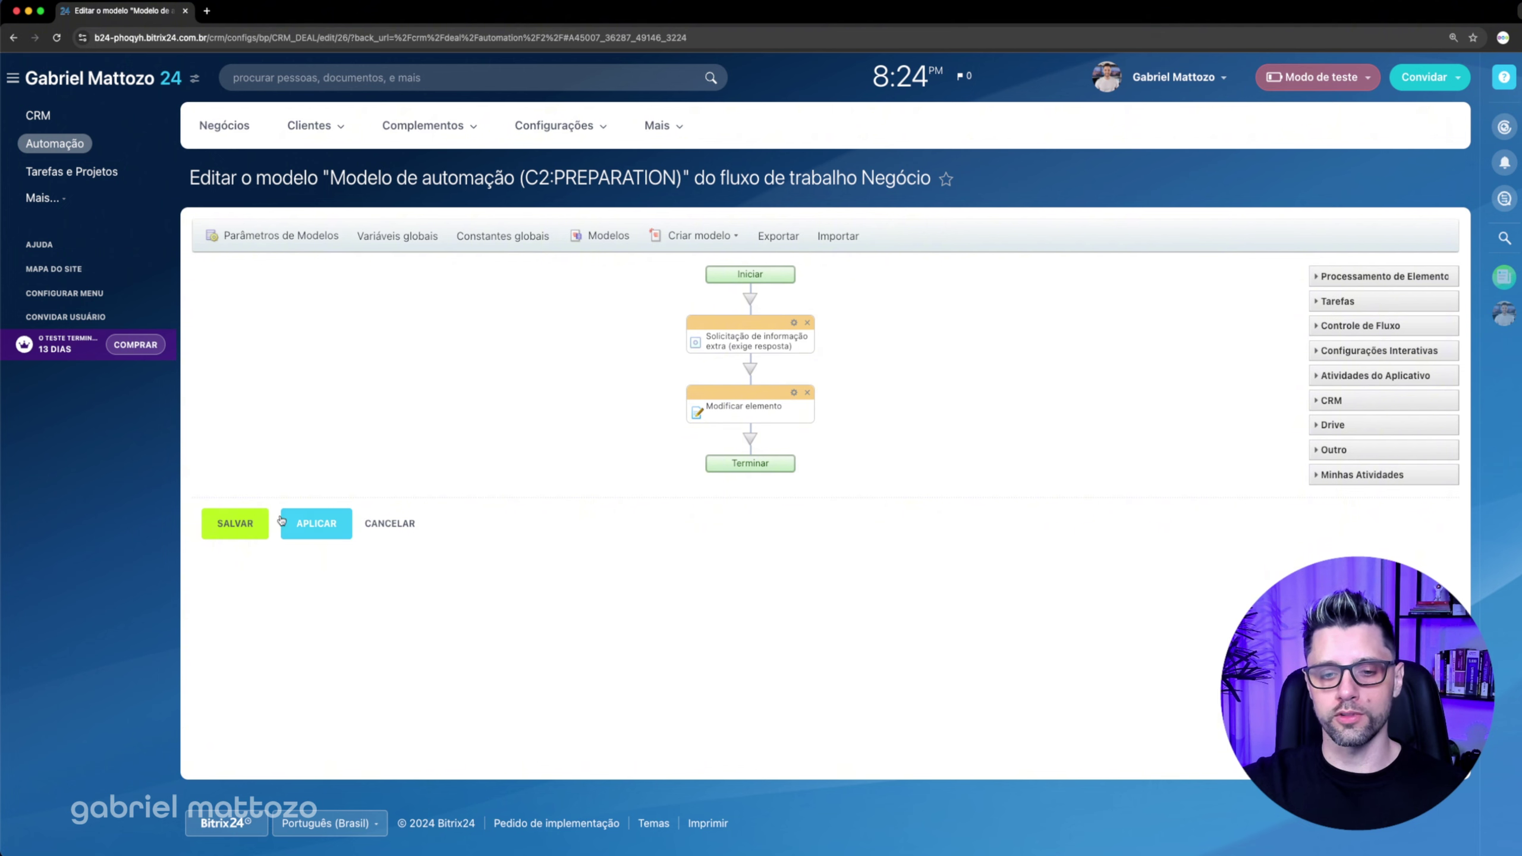
left_click(235, 523)
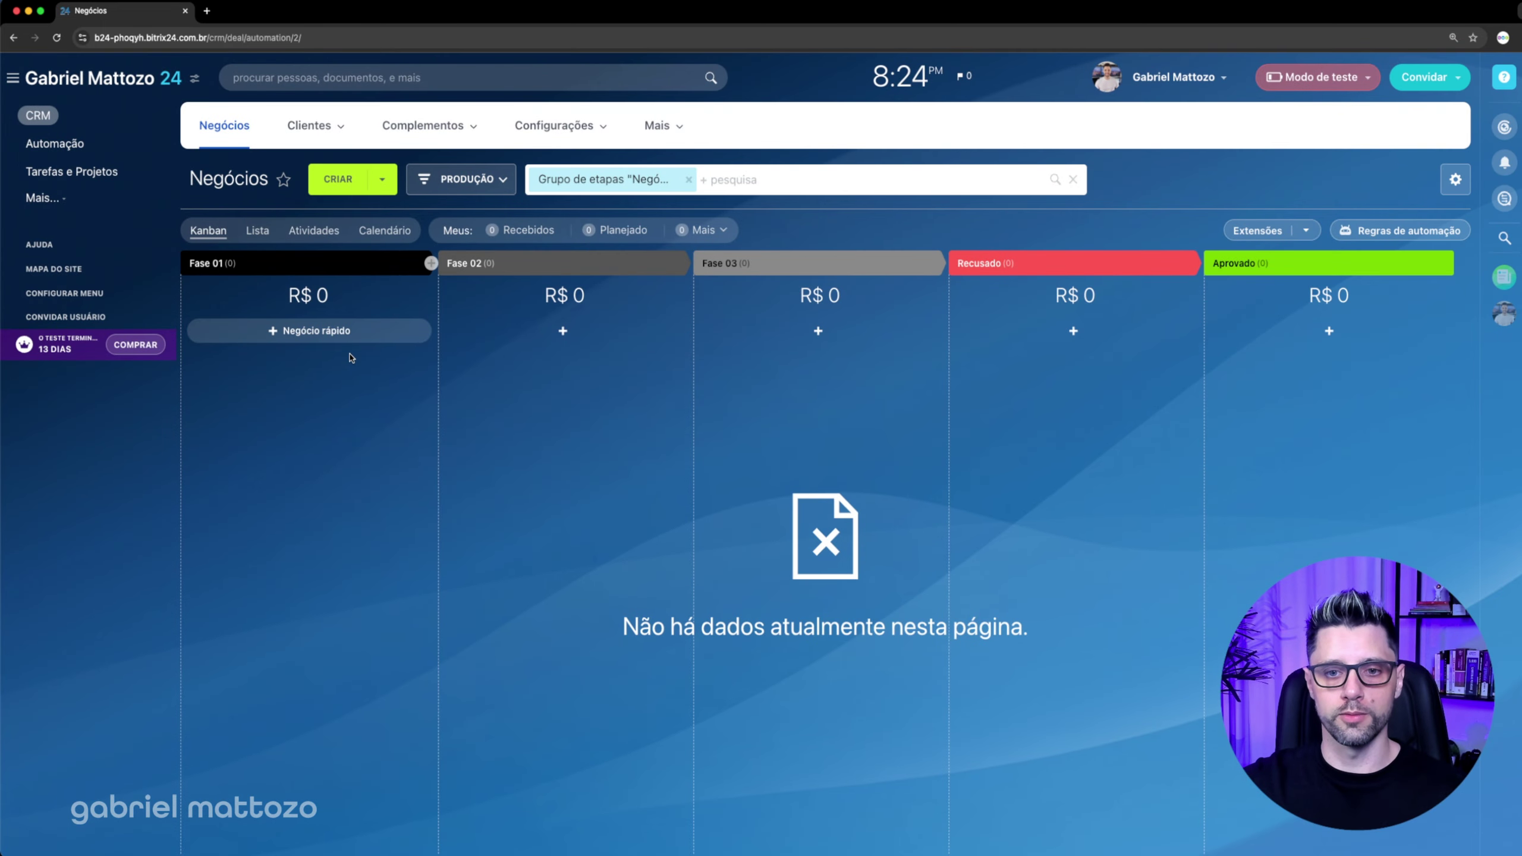
Step: Create a quick deal named "teste" in Fase 01 of the Produção pipeline
left_click(351, 336)
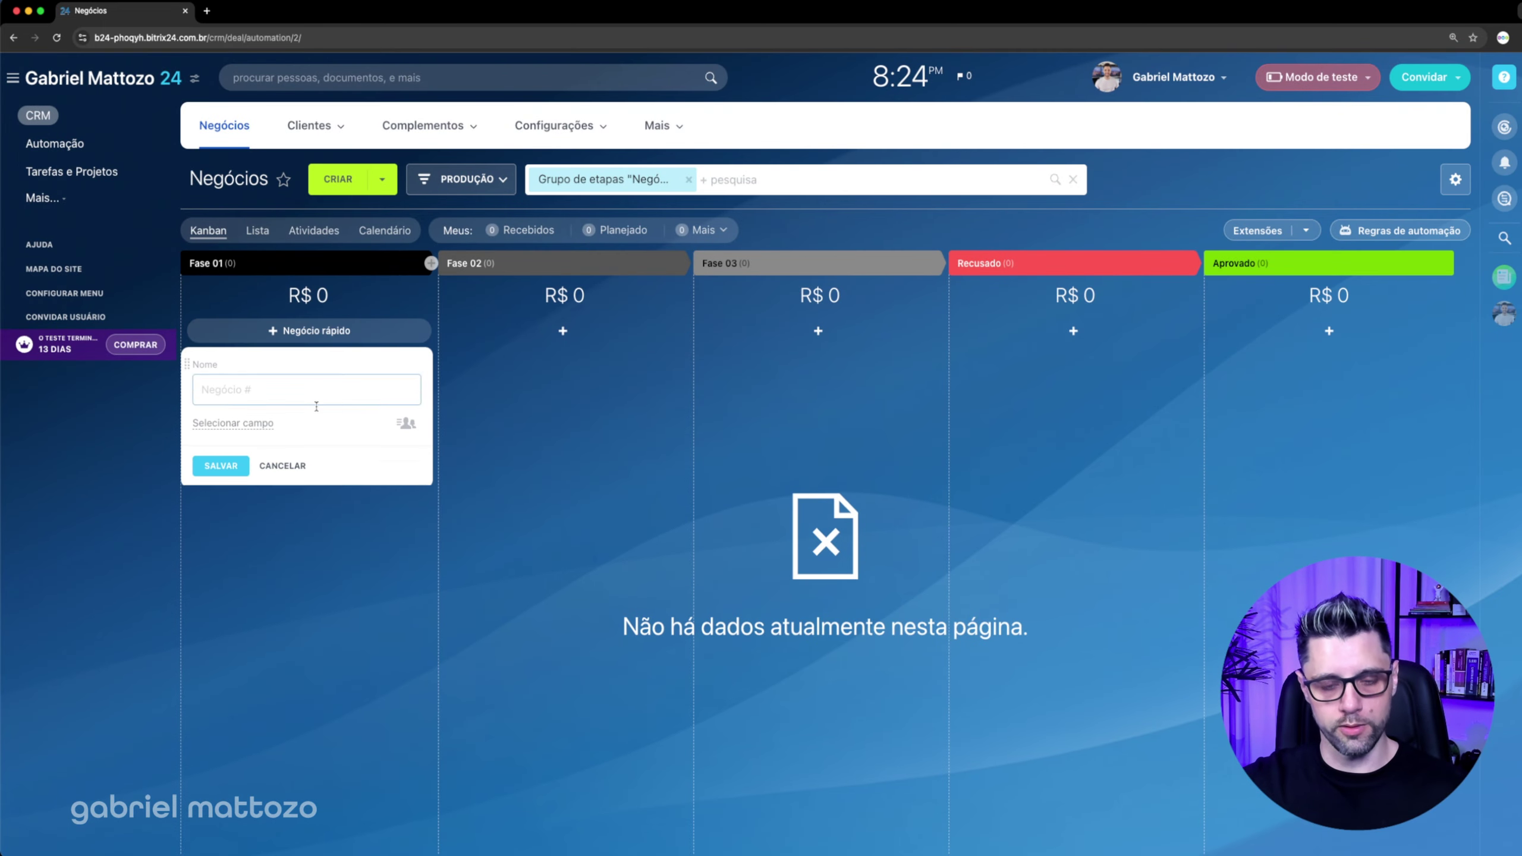
type("teste")
key("Return")
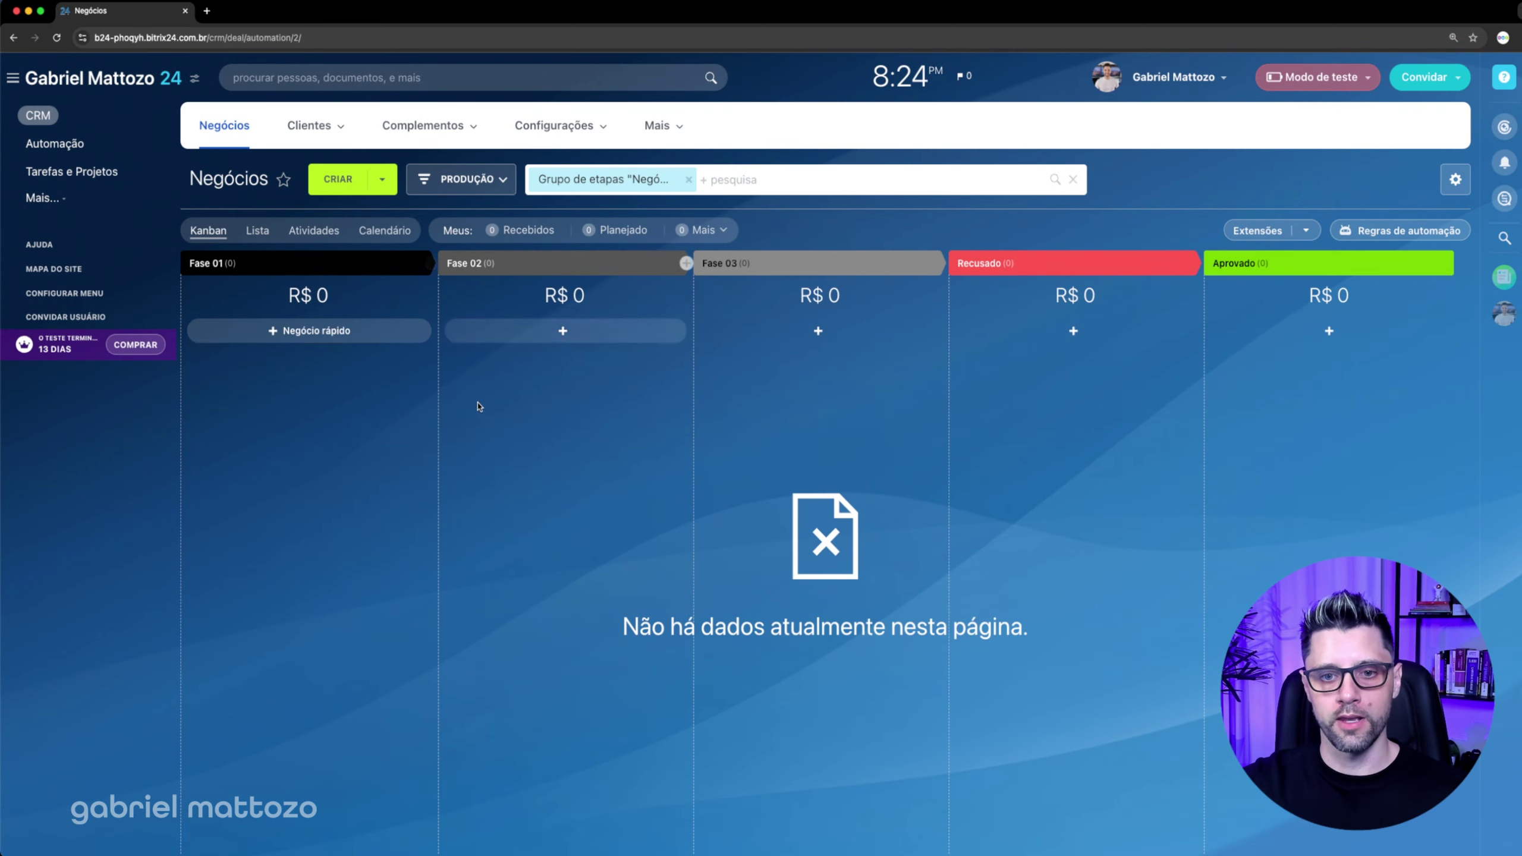
Step: Open the teste deal, inspect Campo 1 and the options of Campo 2 under Informações, and close it without changes
left_click(317, 386)
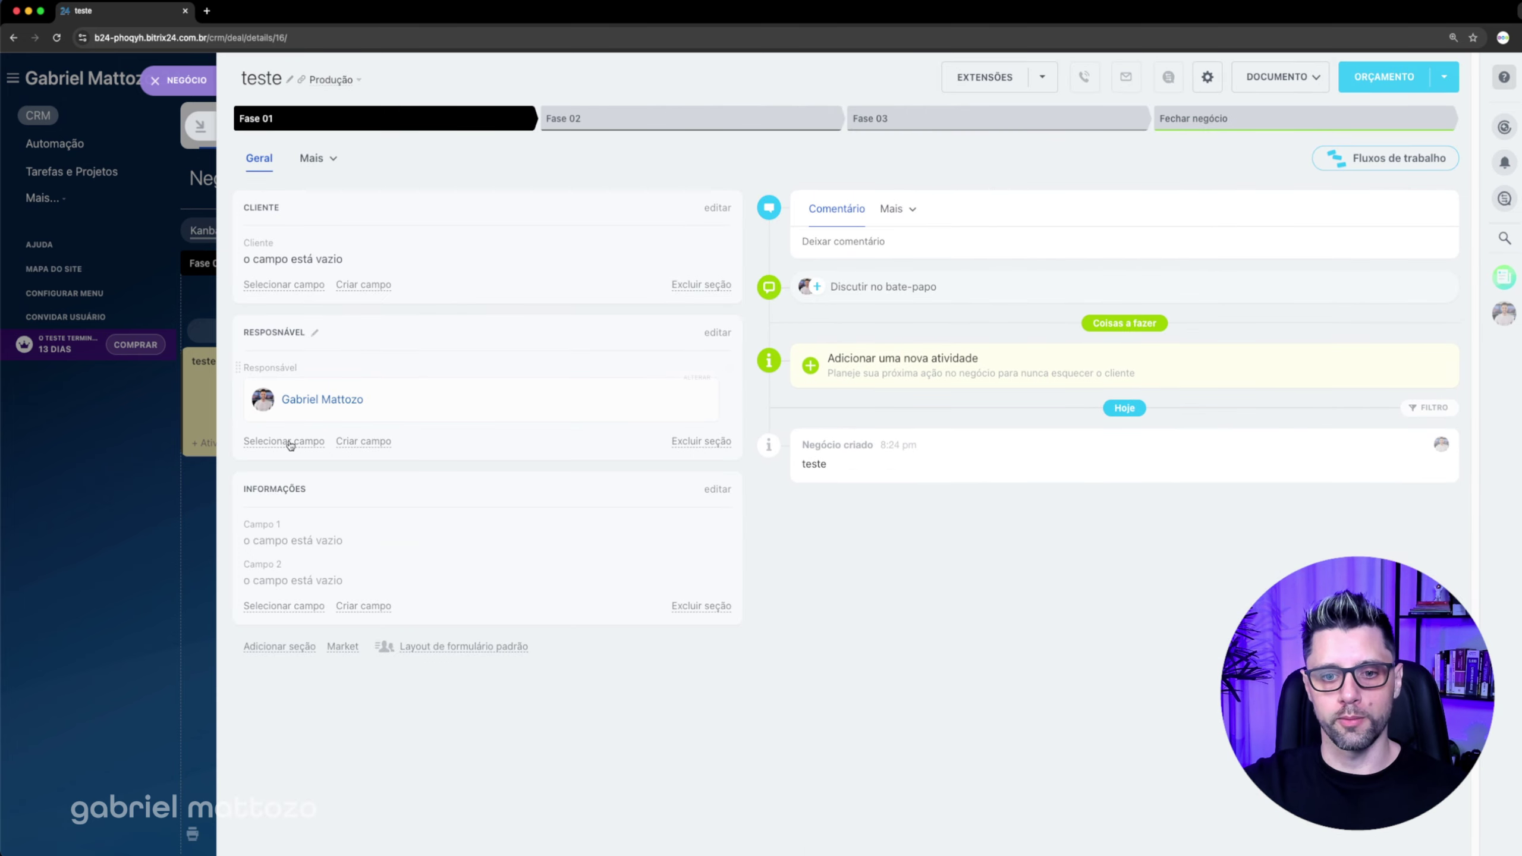
left_click(719, 490)
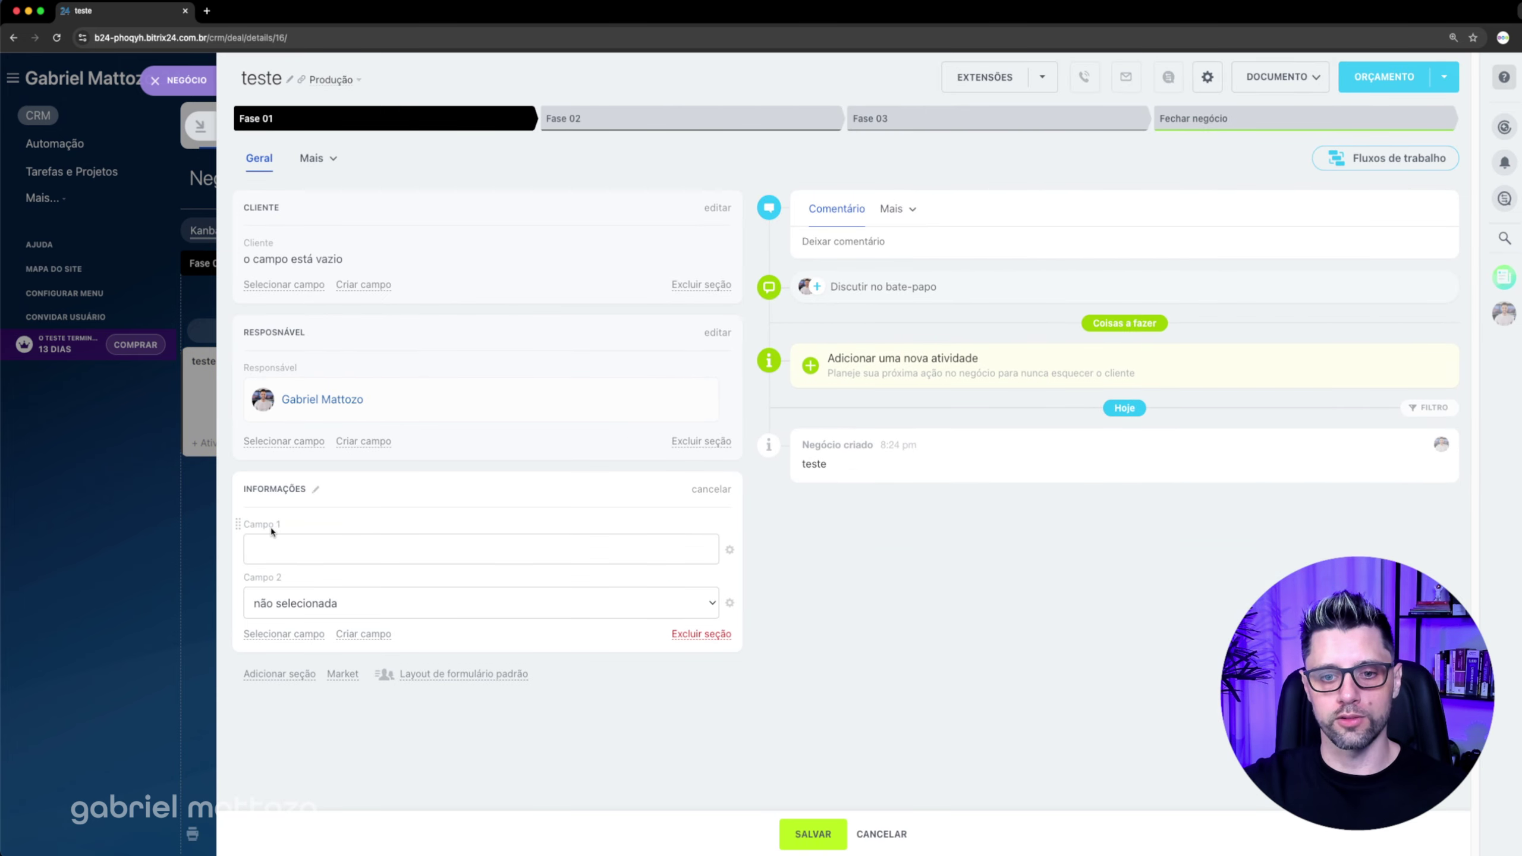
left_click(290, 603)
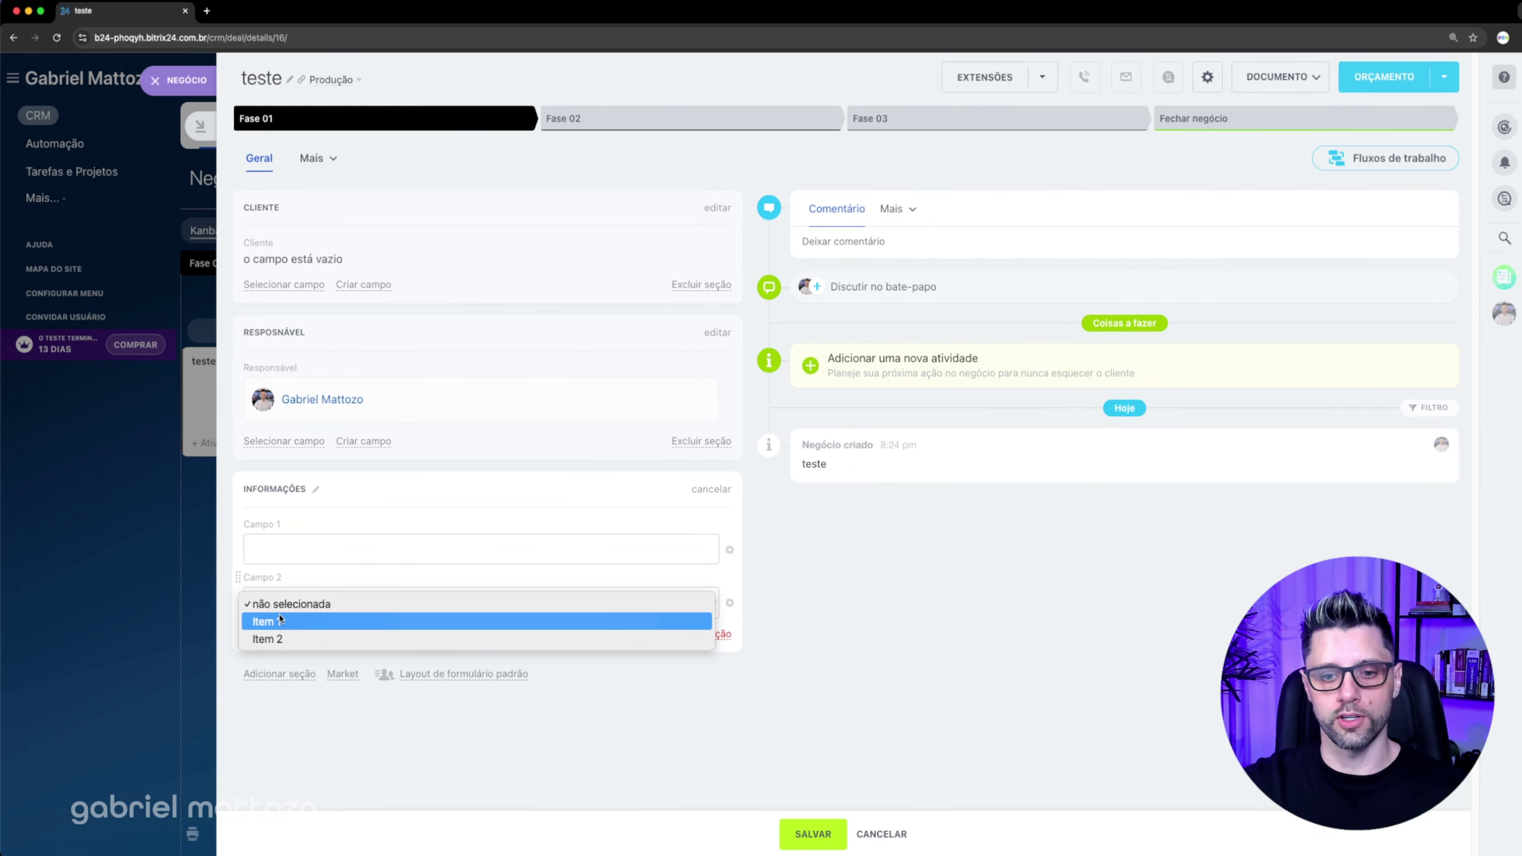
left_click(958, 625)
left_click(156, 81)
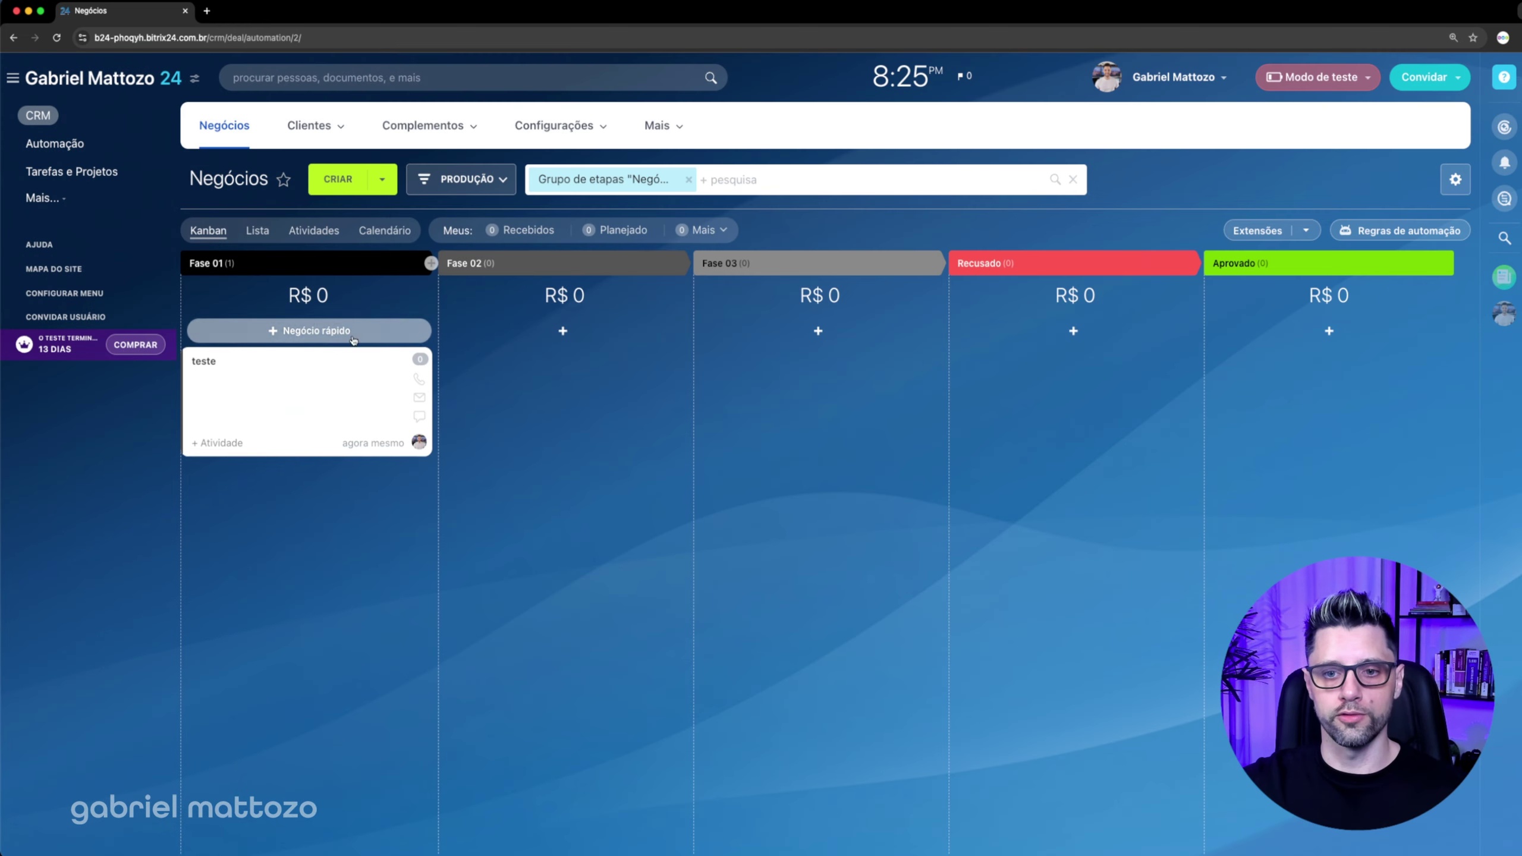
Step: Move the teste deal to Fase 02 and open the pending Solicitação de informações assignment in the workflows
left_click_drag(353, 351, 459, 408)
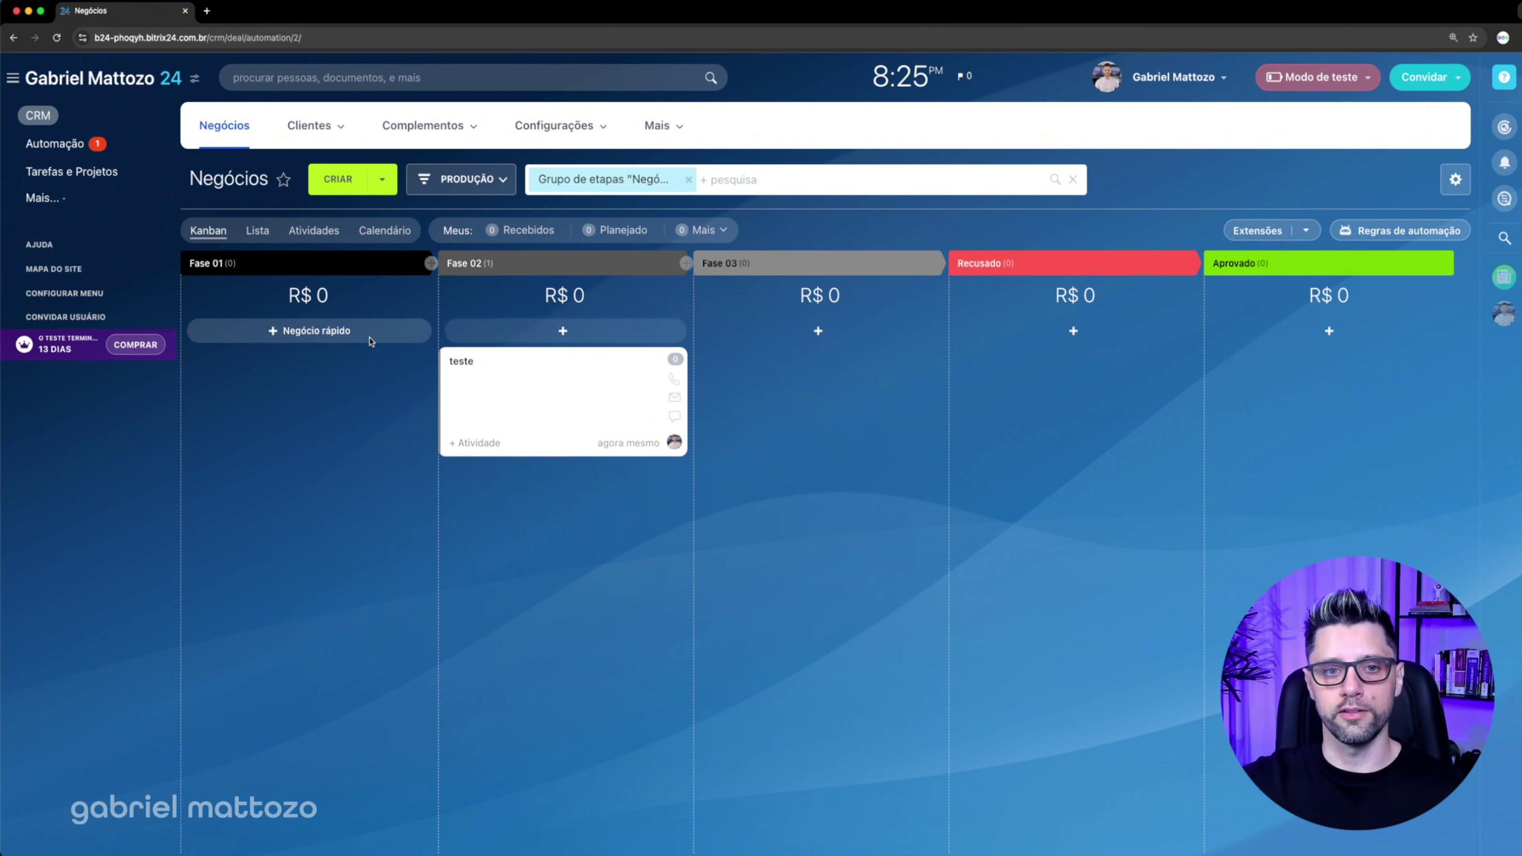
left_click(61, 149)
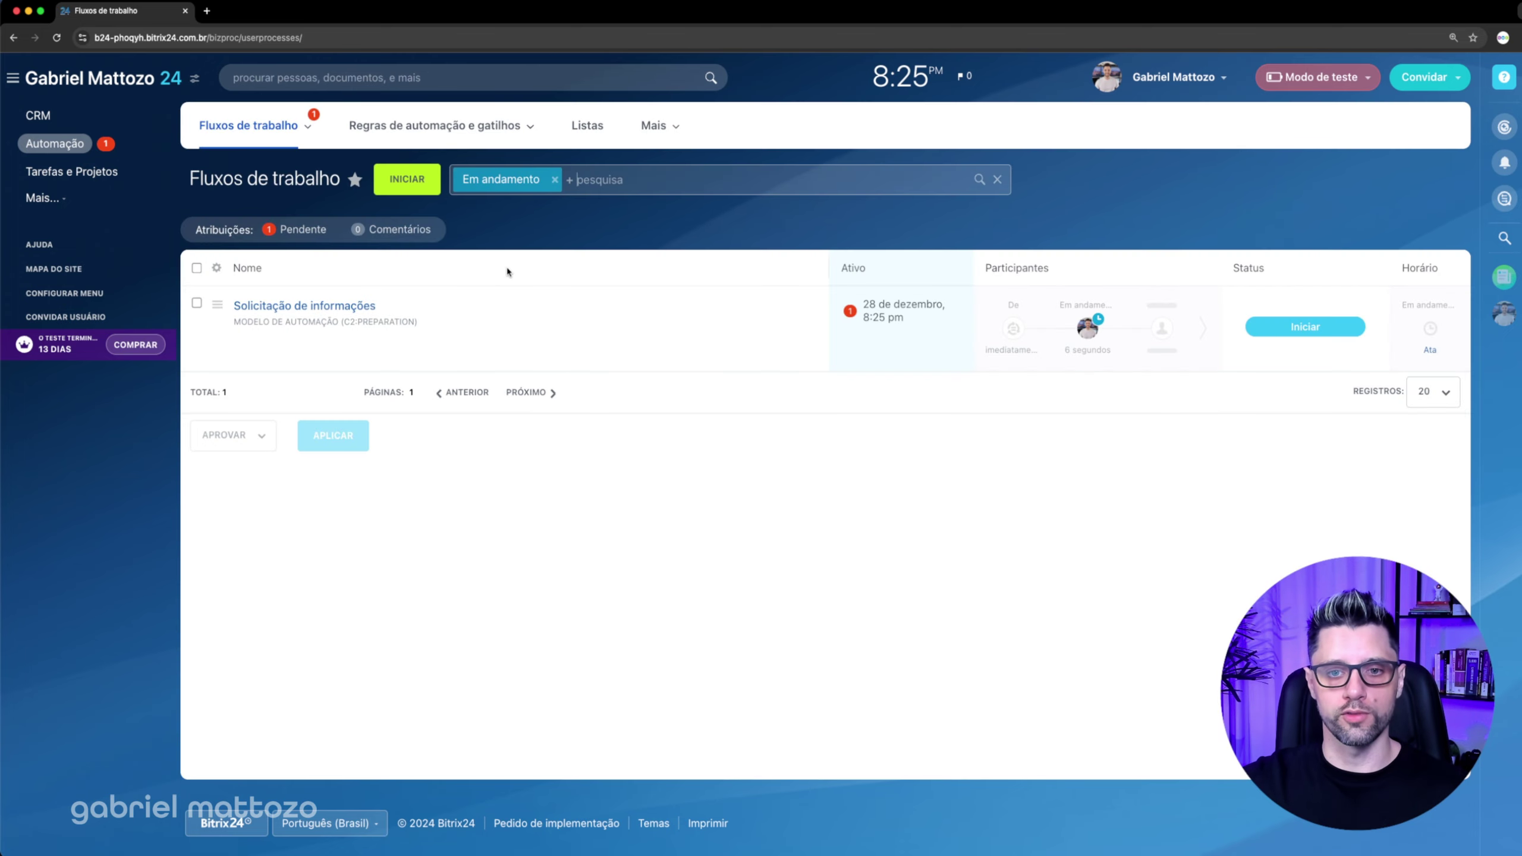
left_click(325, 307)
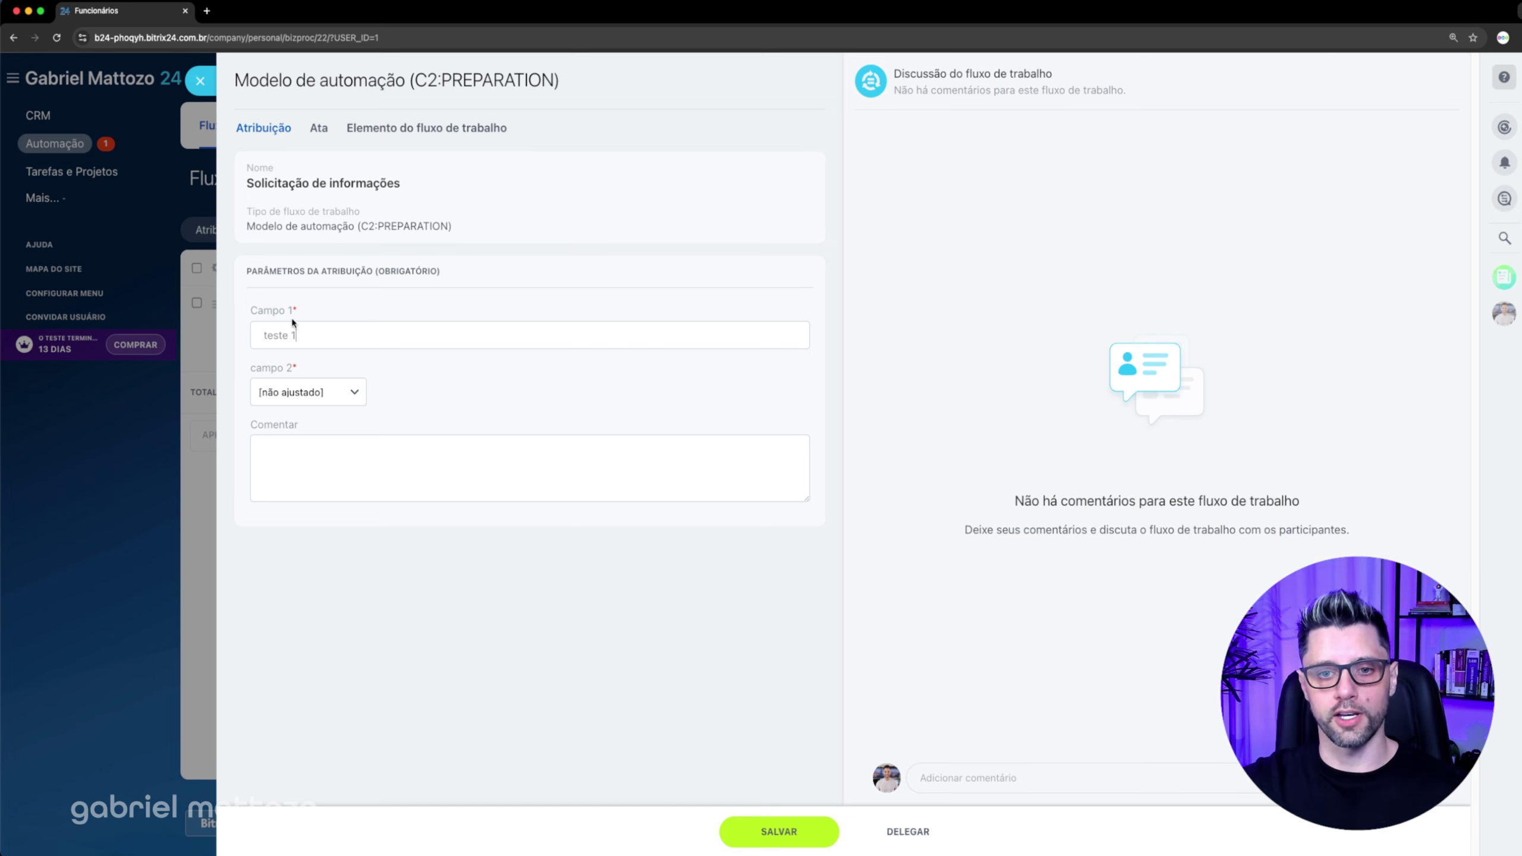
Step: Answer the information request with "teste 1" in Campo 1 and Item 2 in campo 2, and save it
left_click_drag(319, 334, 249, 331)
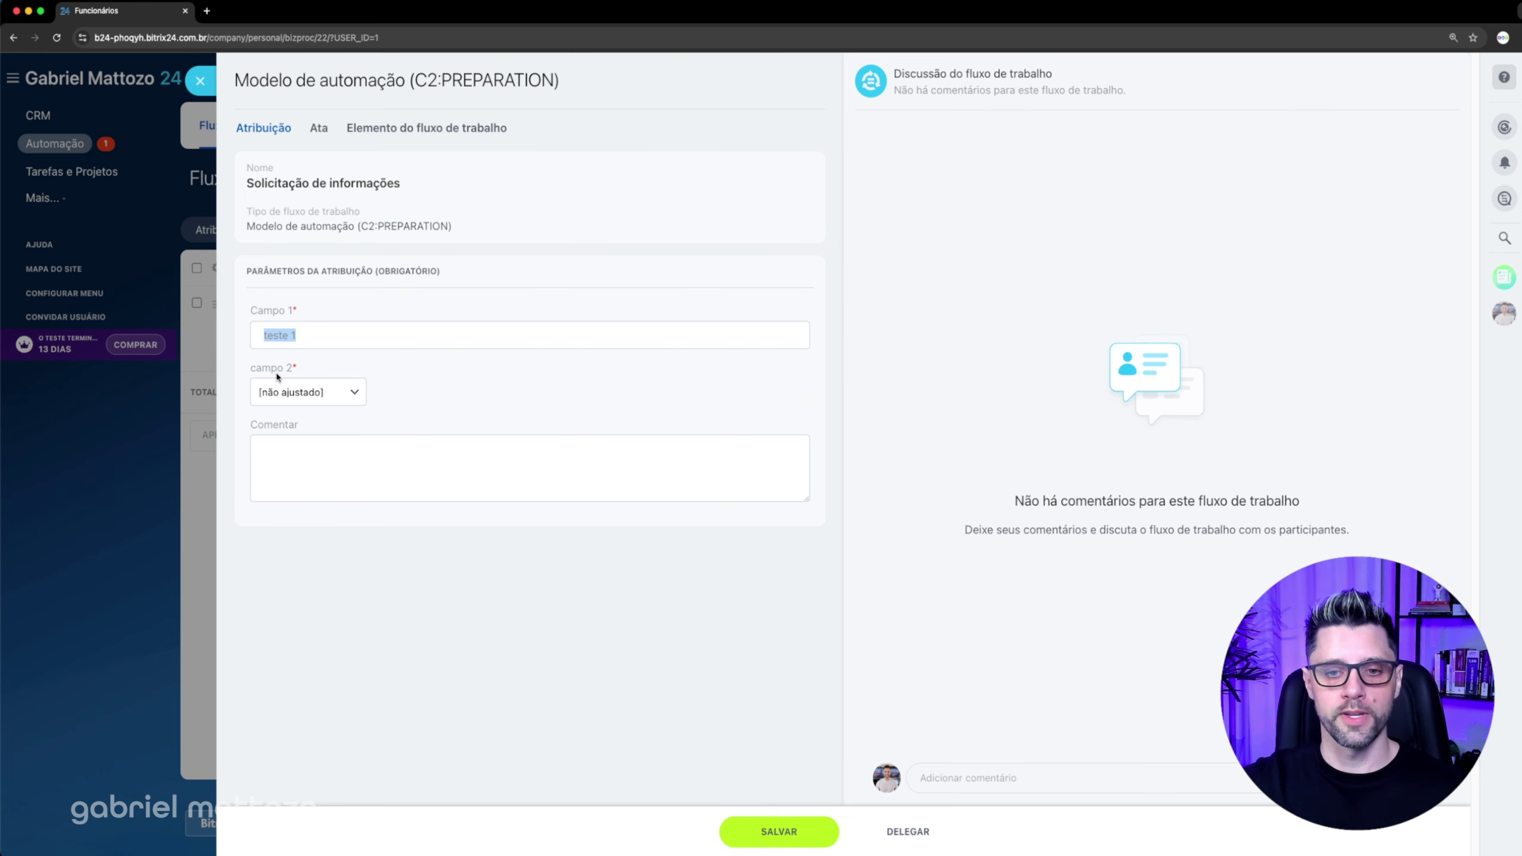
left_click(290, 387)
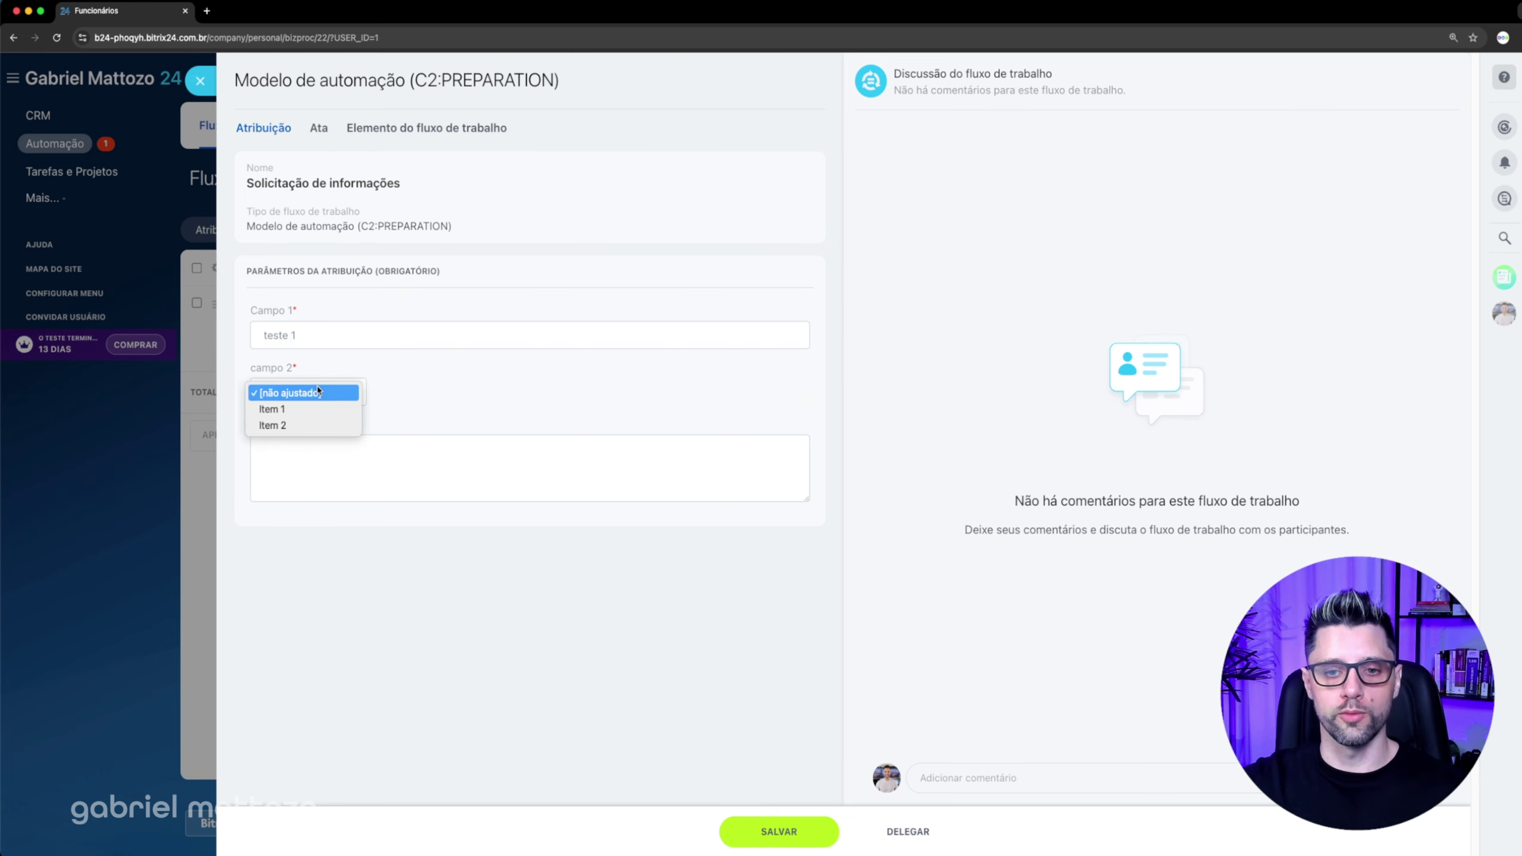
left_click(298, 425)
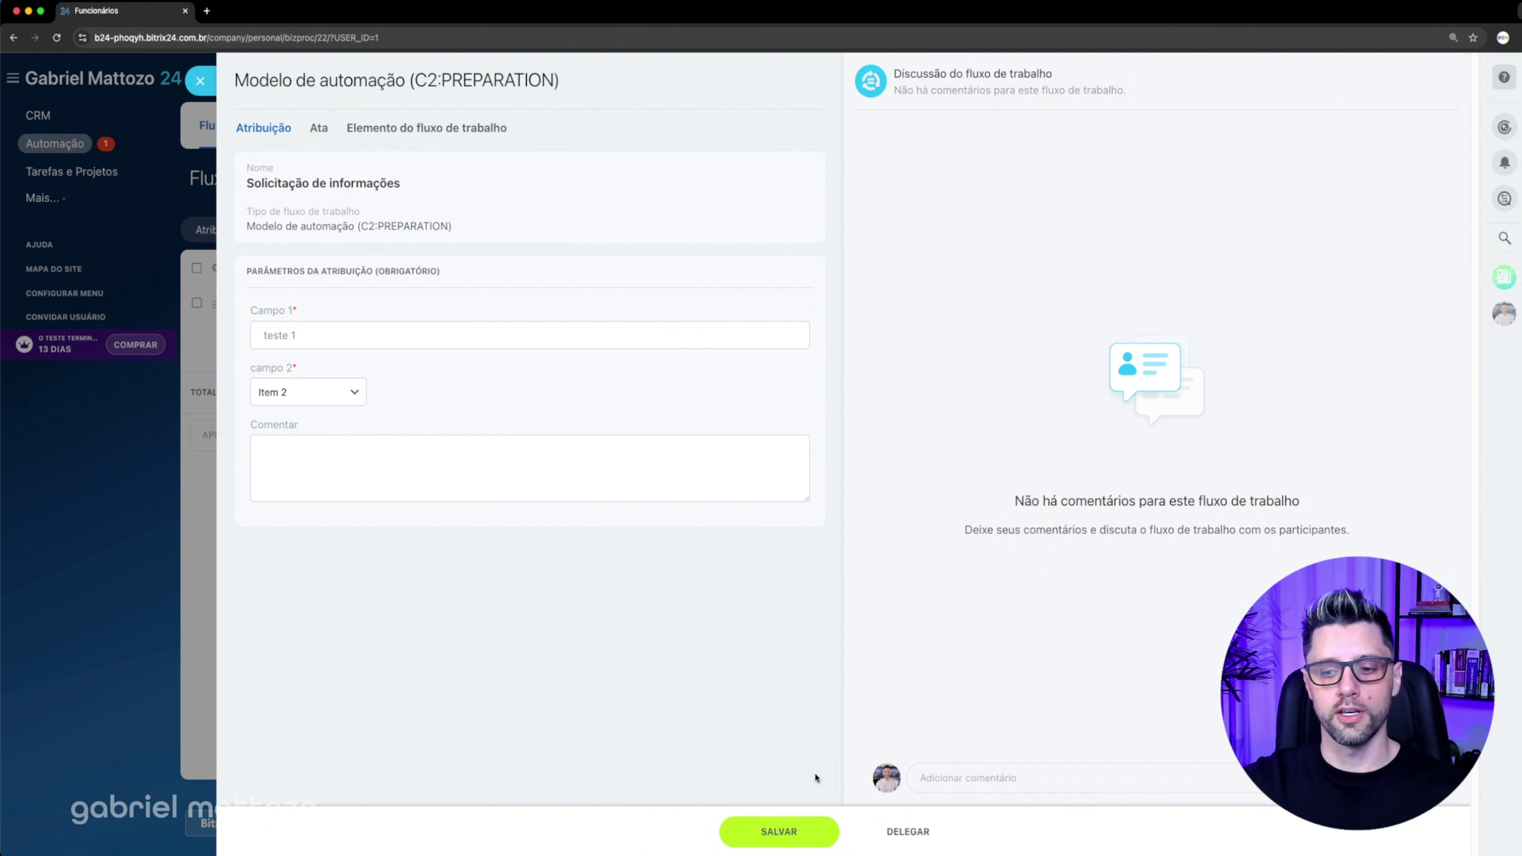
left_click(779, 832)
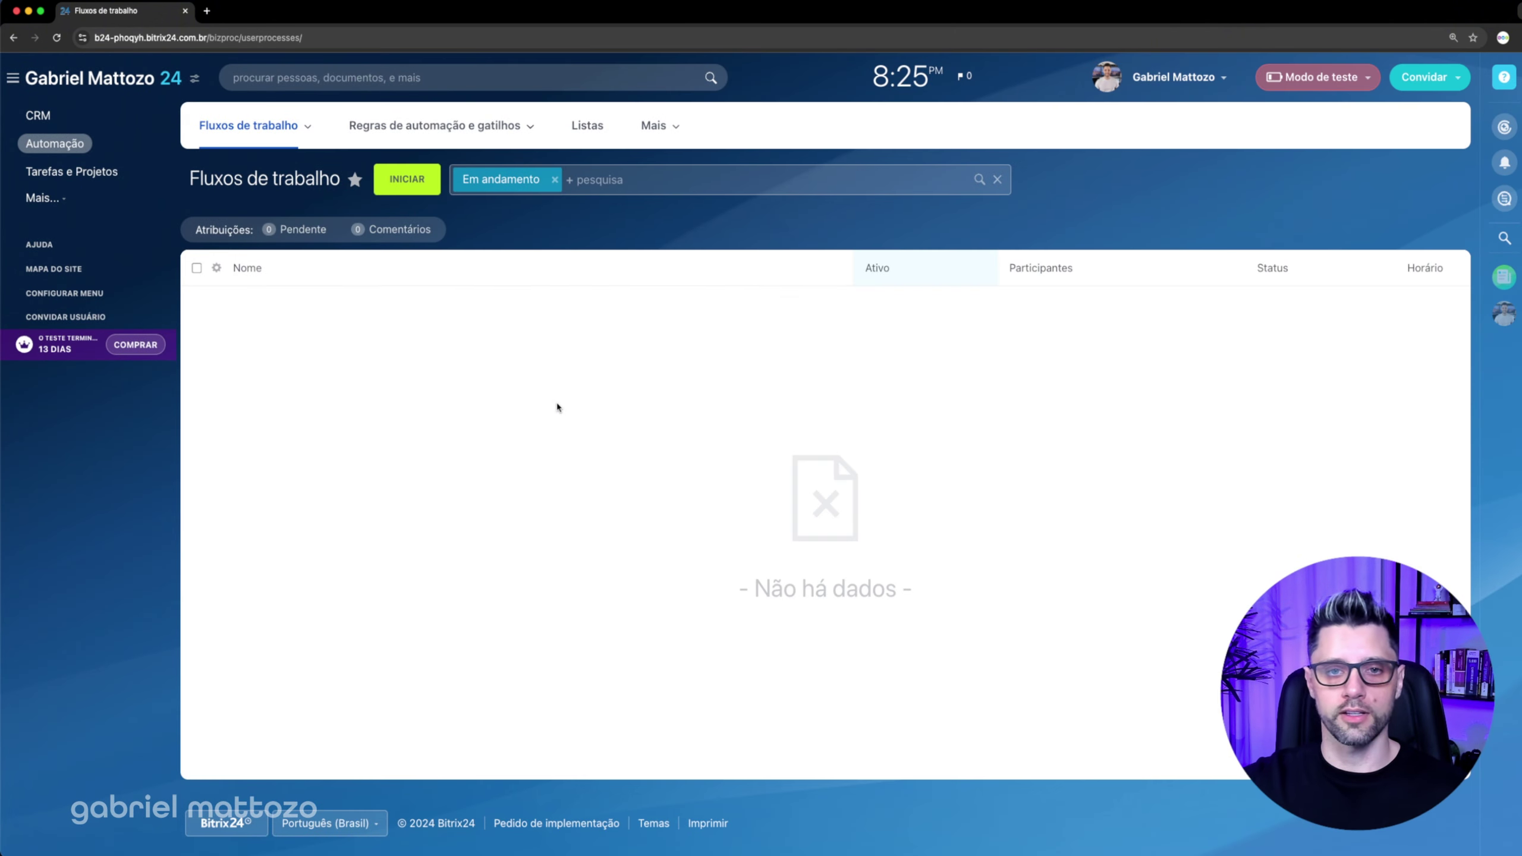
Step: Return to the CRM deals and open the teste deal in Fase 02 to check its fields
left_click(36, 116)
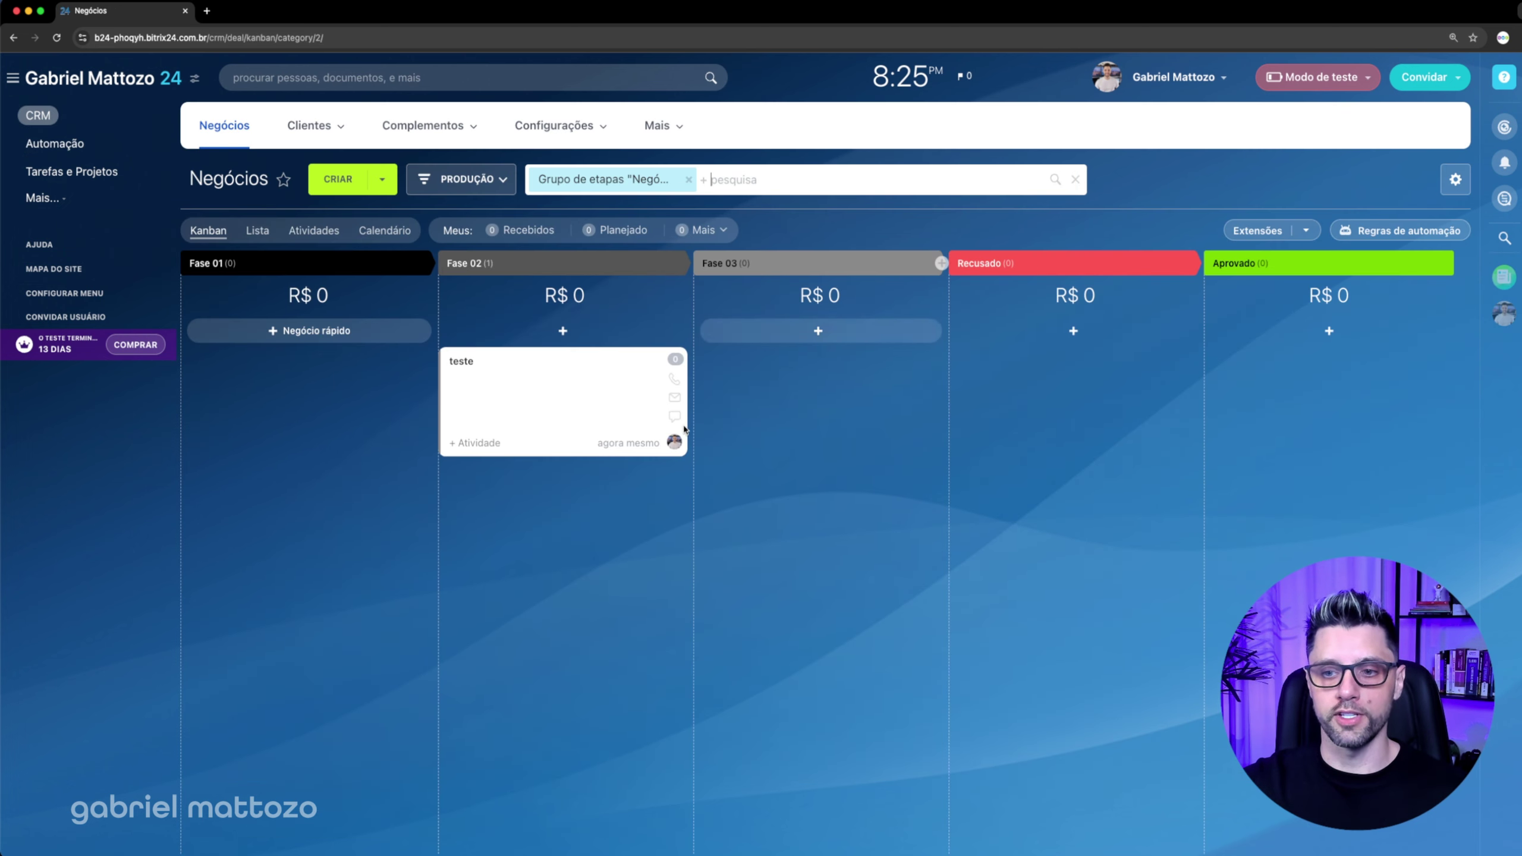
left_click(518, 392)
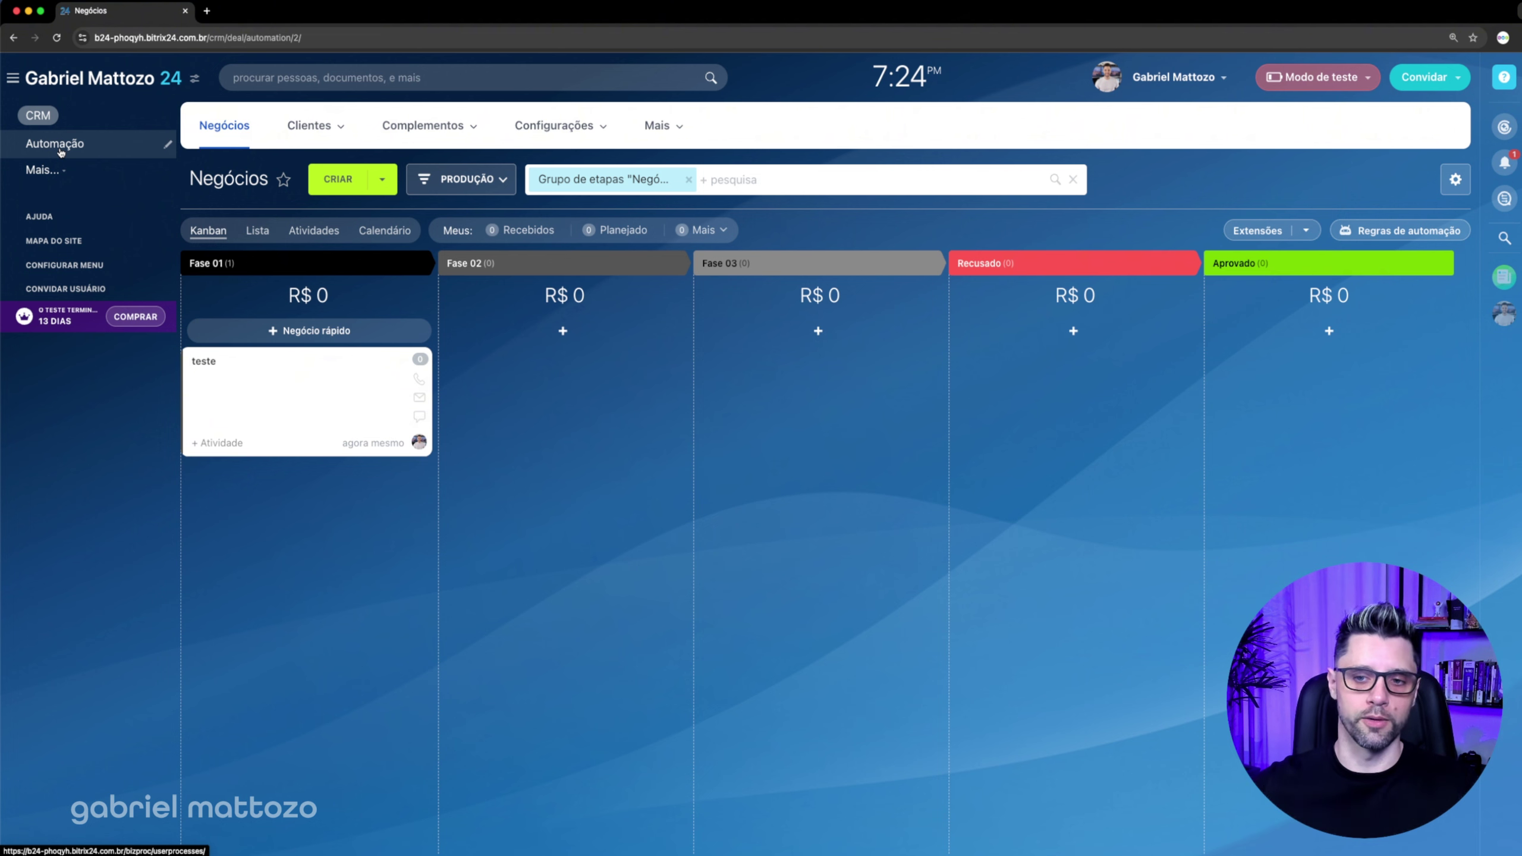
Step: Move the teste deal from Fase 01 to Fase 02 and open the pending Aprovação da demanda 1 assignment
left_click_drag(295, 411, 679, 259)
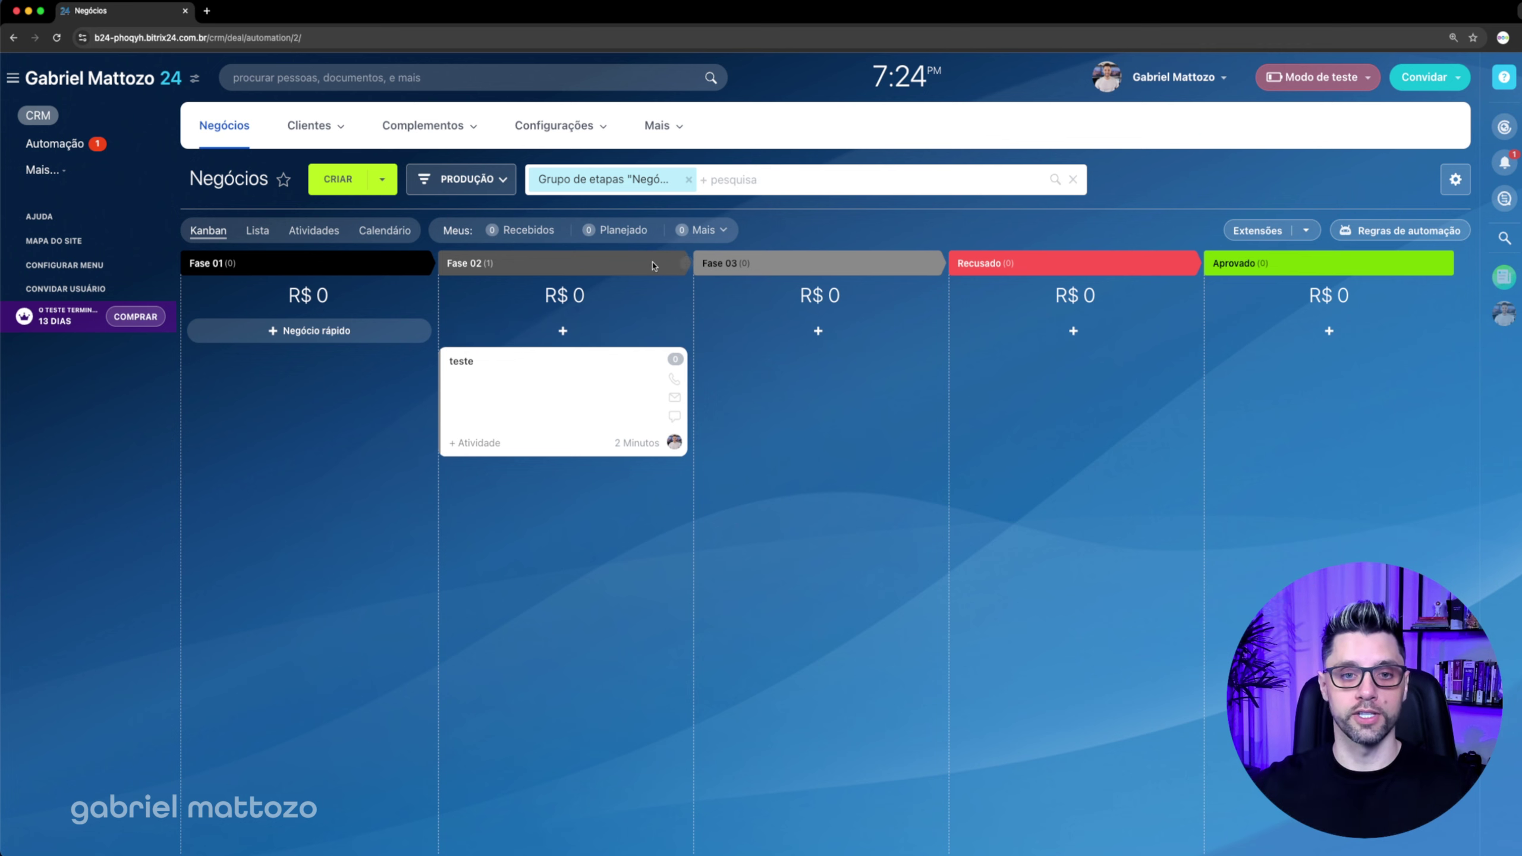
left_click(57, 144)
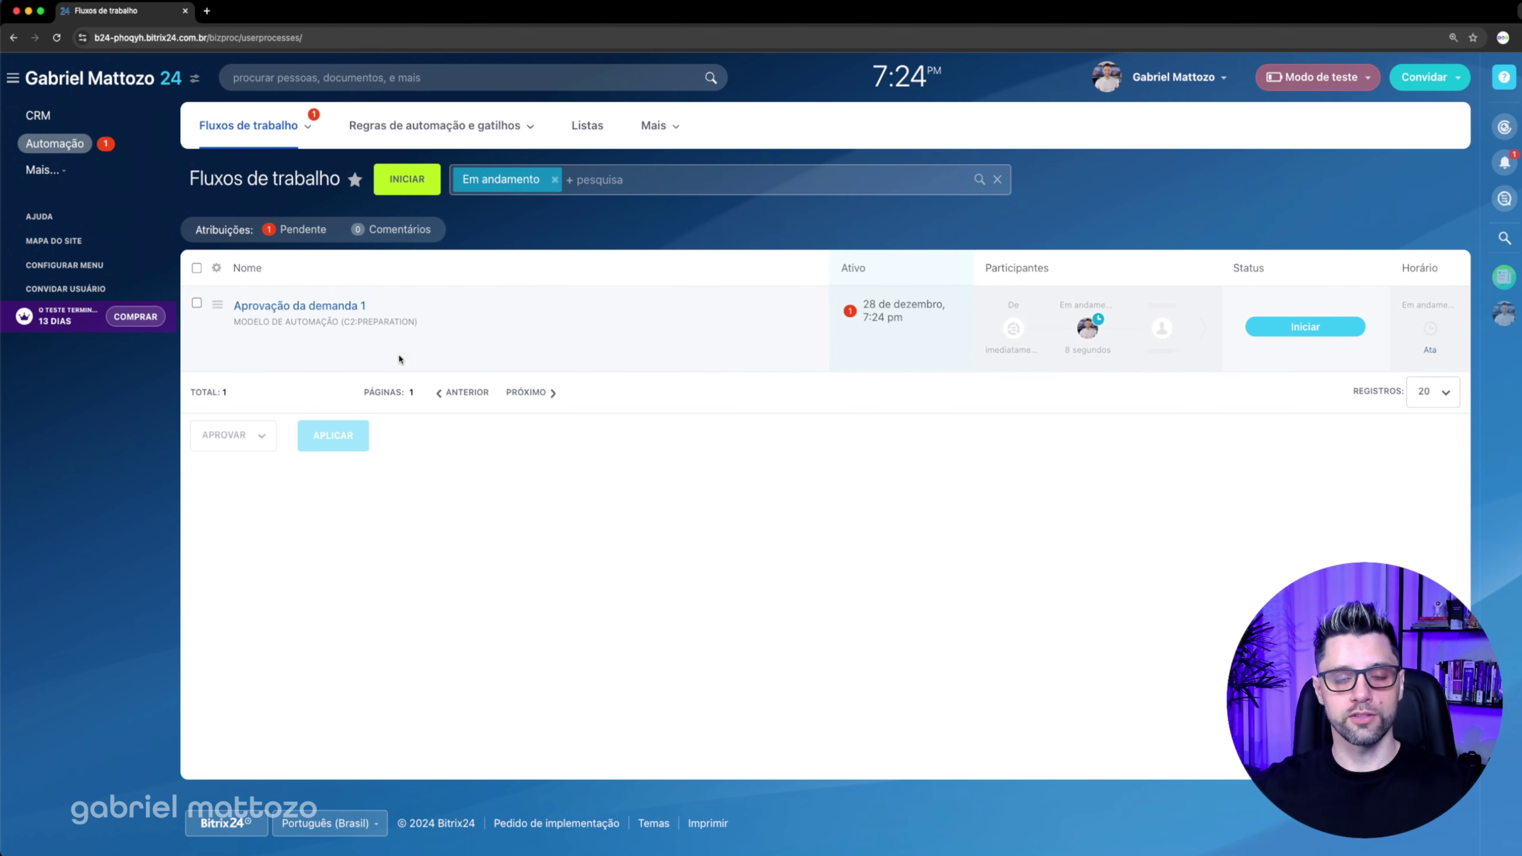
left_click(319, 308)
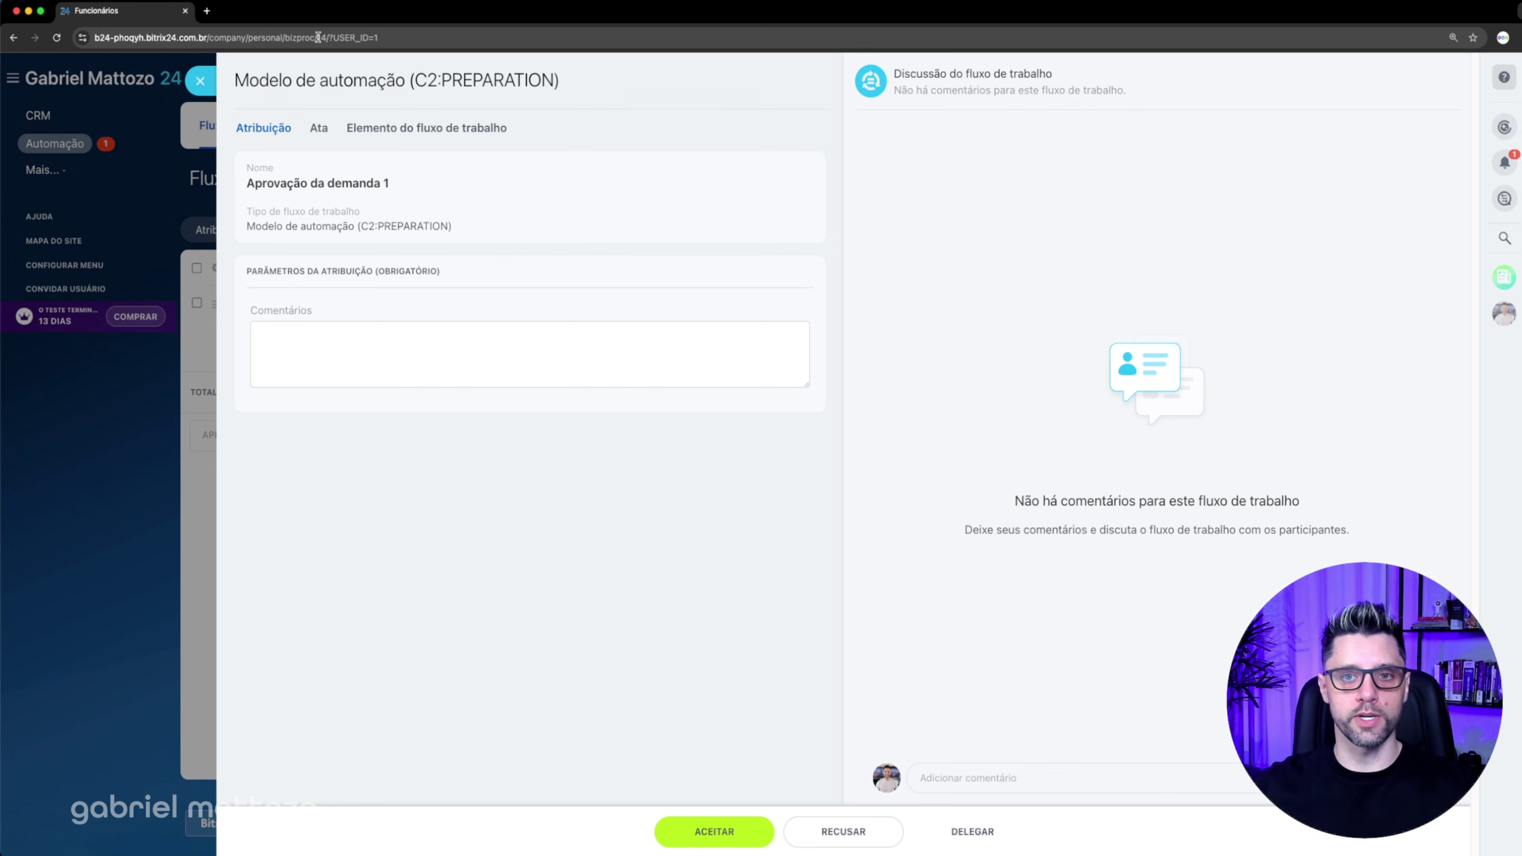
Step: Copy the approval assignment's URL up to bizproc/14/, leaving out the USER_ID parameter, and close the assignment
left_click_drag(329, 37, 93, 47)
key("super+c")
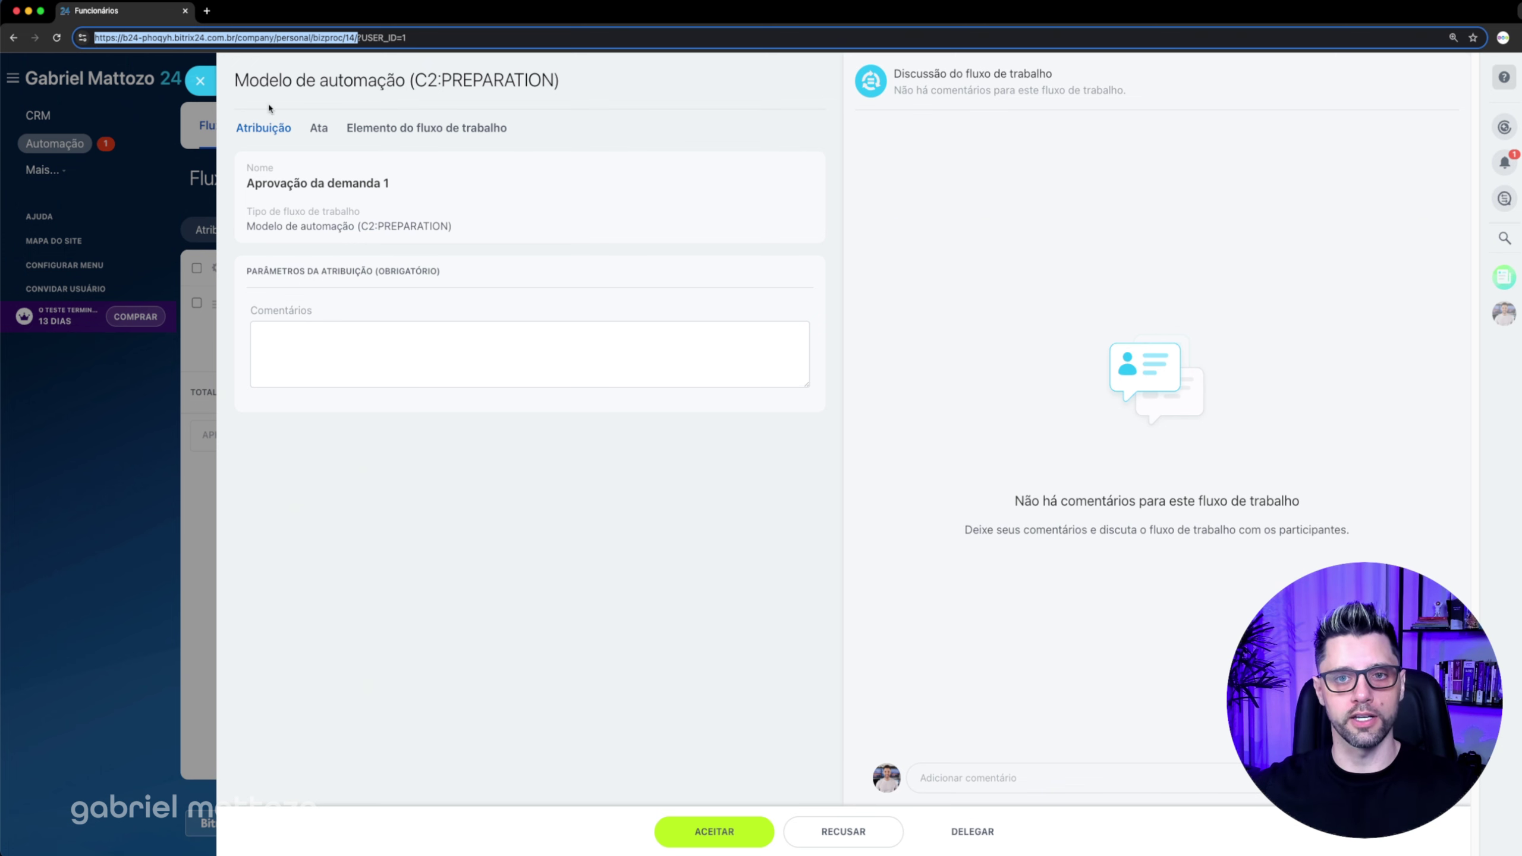
left_click(202, 83)
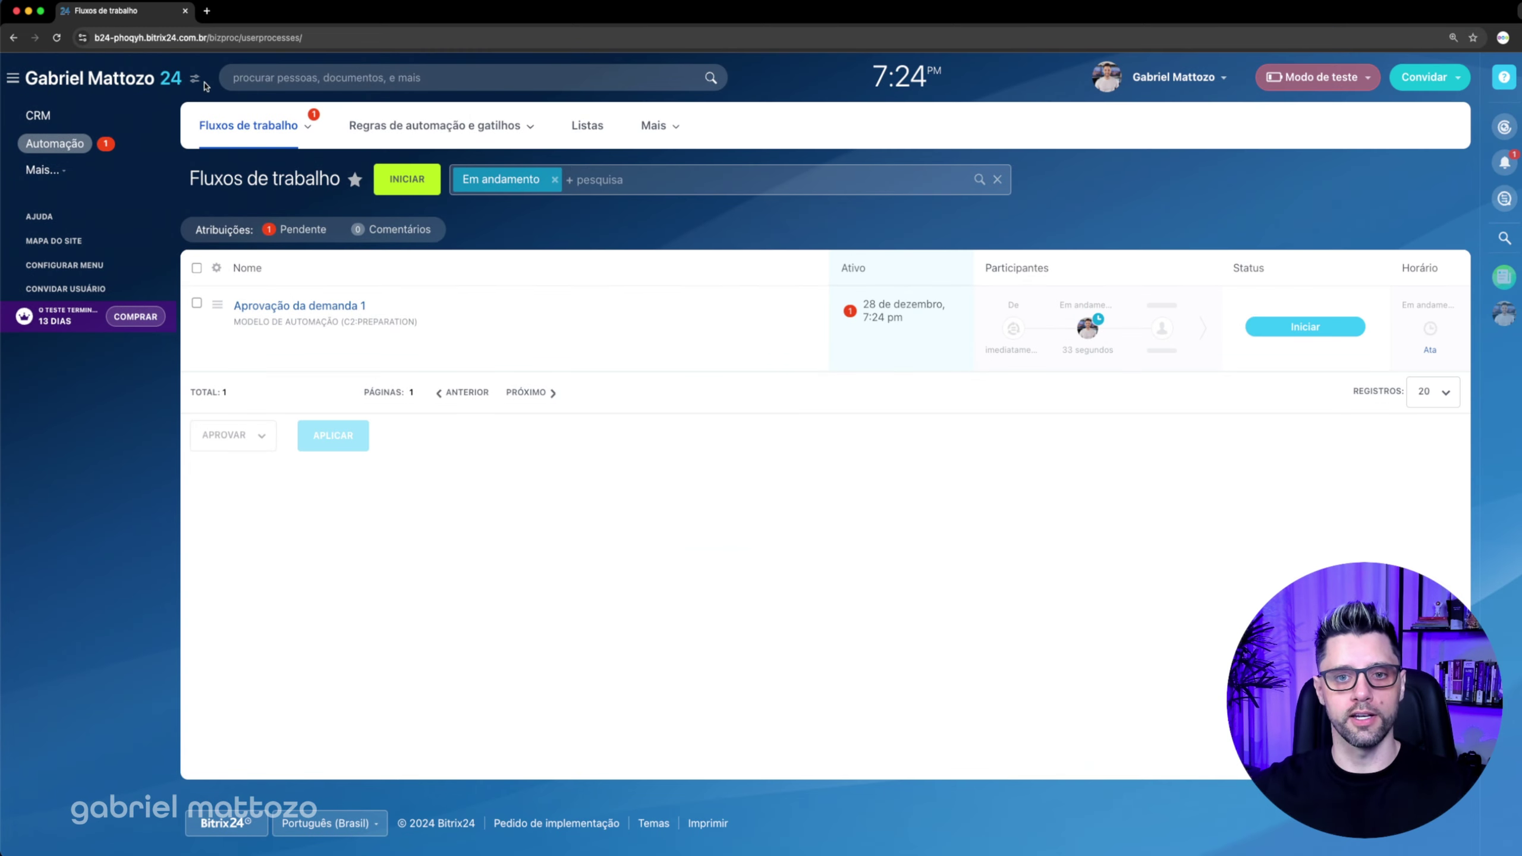
Step: Open the Fase 02 automation template in the workflow designer from the deals' automation rules
left_click(47, 122)
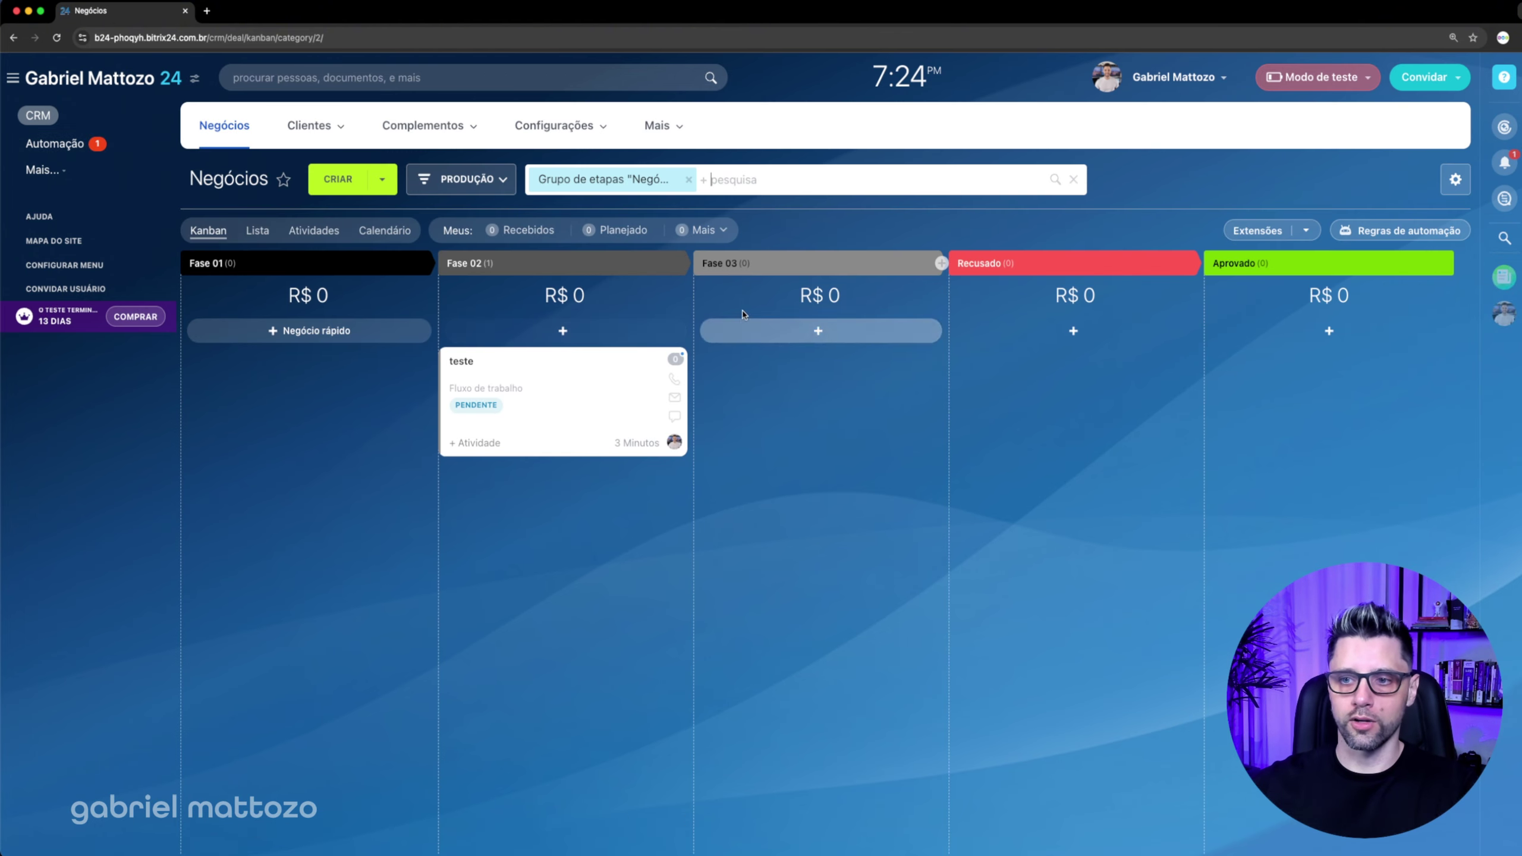
left_click(1400, 230)
left_click(543, 466)
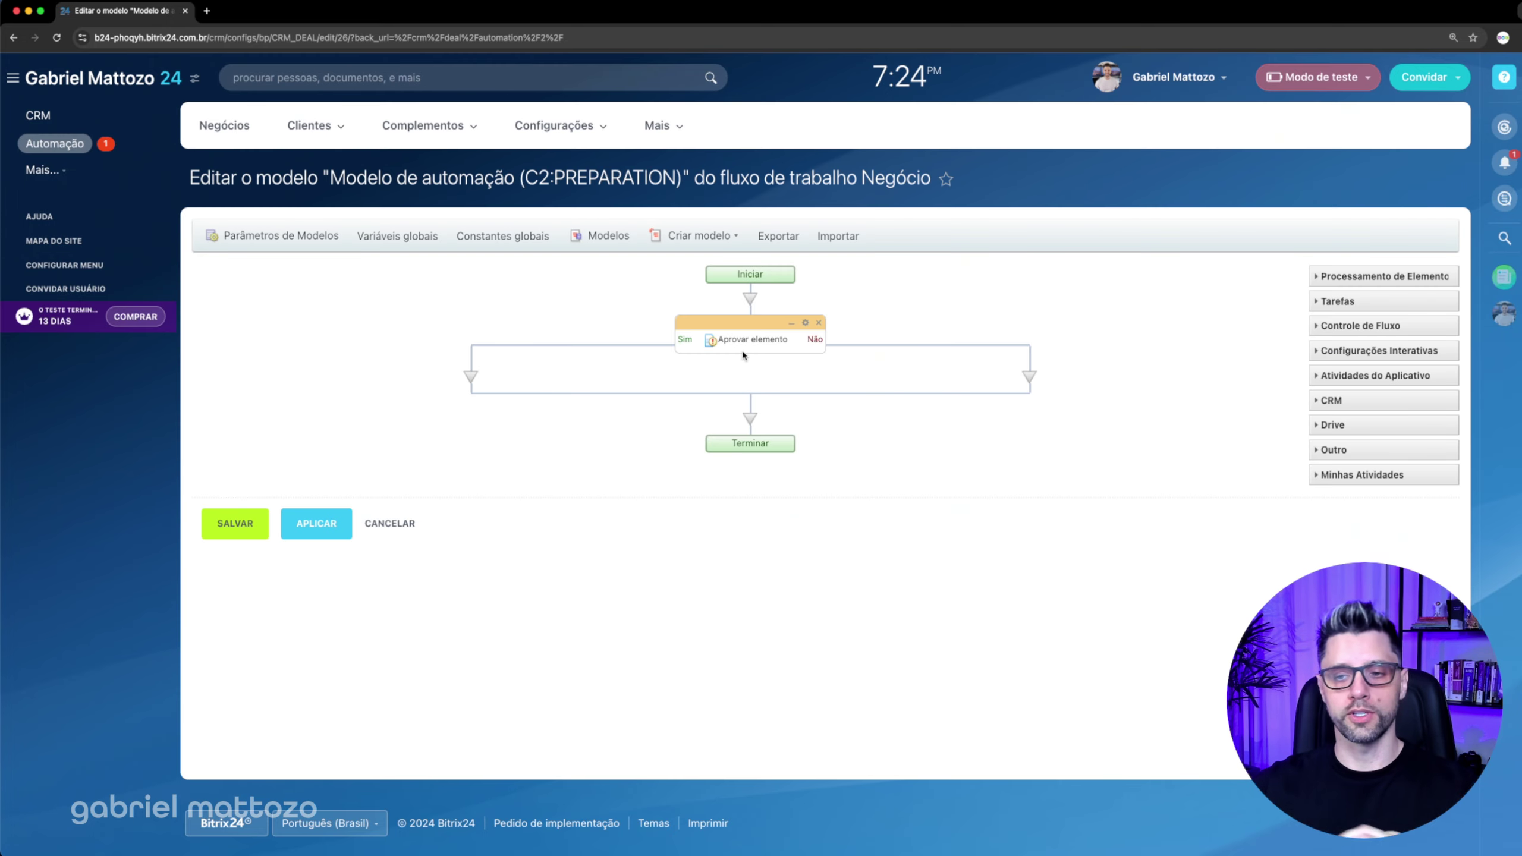
left_click(750, 298)
mouse_move(847, 364)
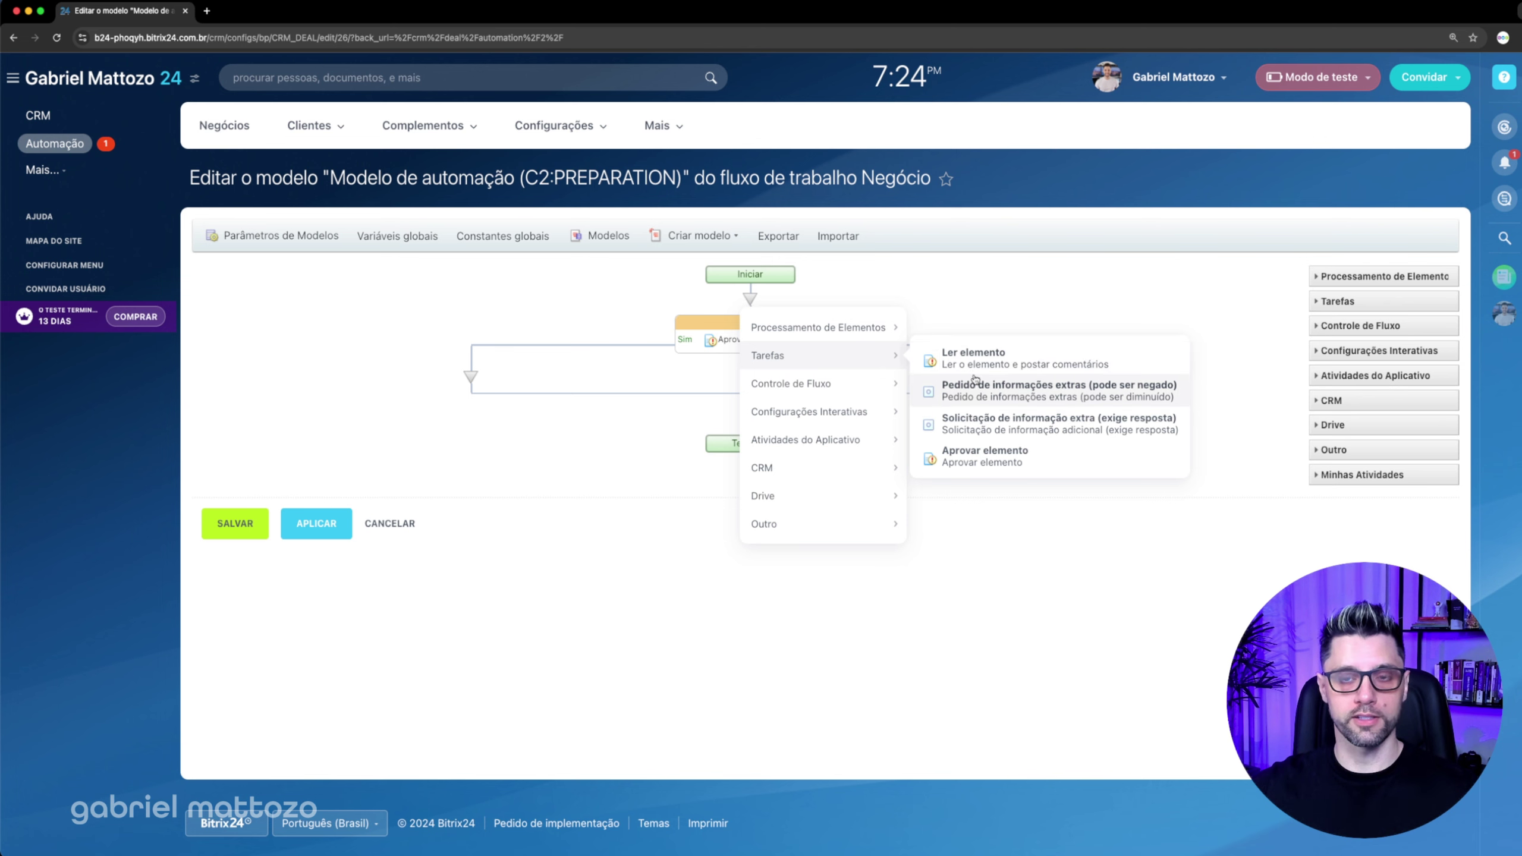
left_click(667, 323)
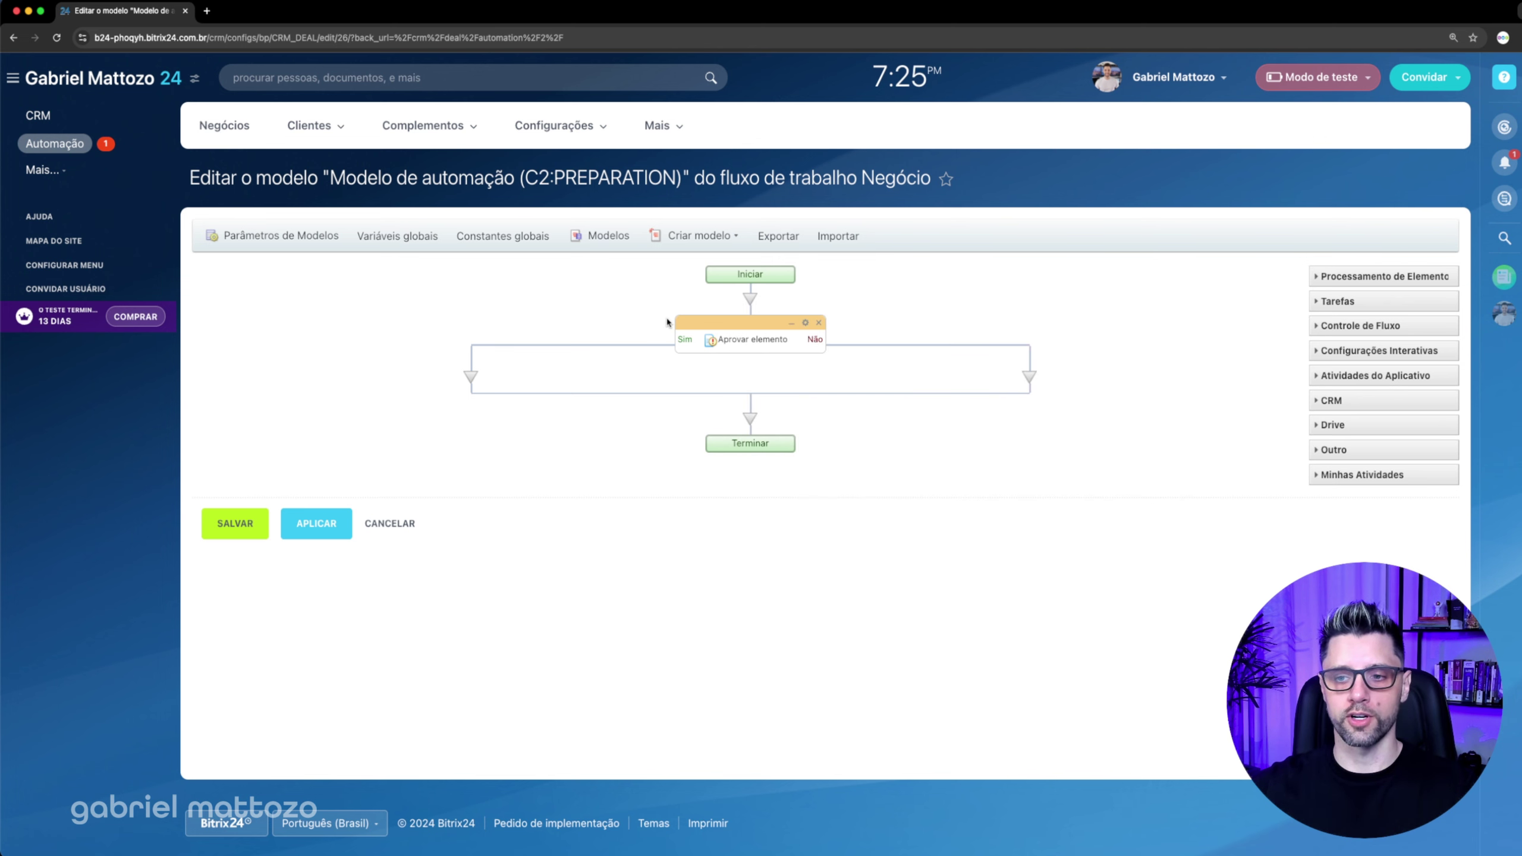
Step: Add a Notificação do usuário activity from Configurações Interativas before the Aprovar elemento activity
left_click(748, 302)
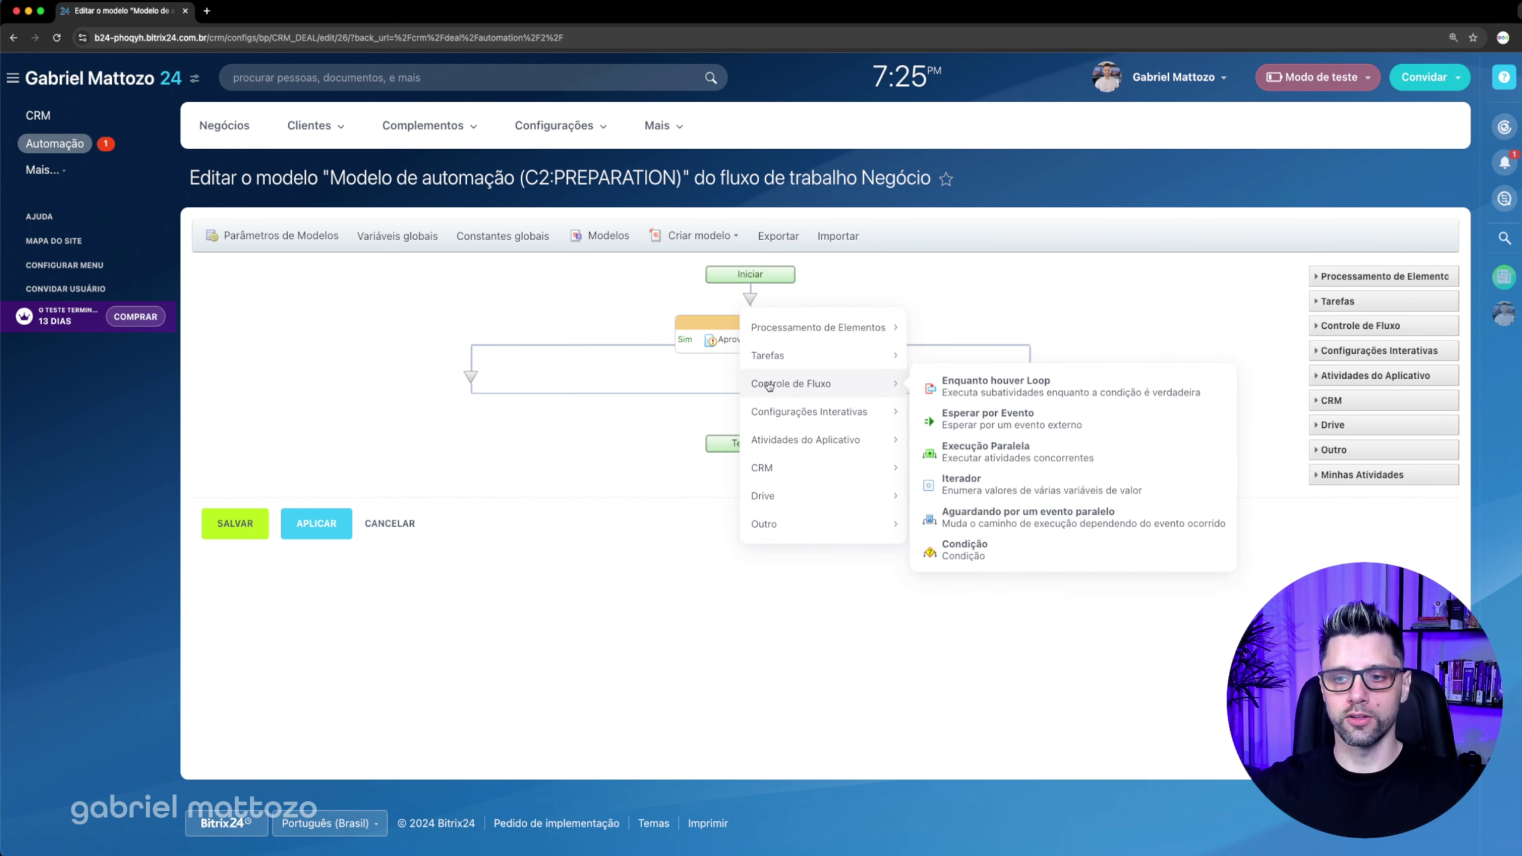
mouse_move(812, 418)
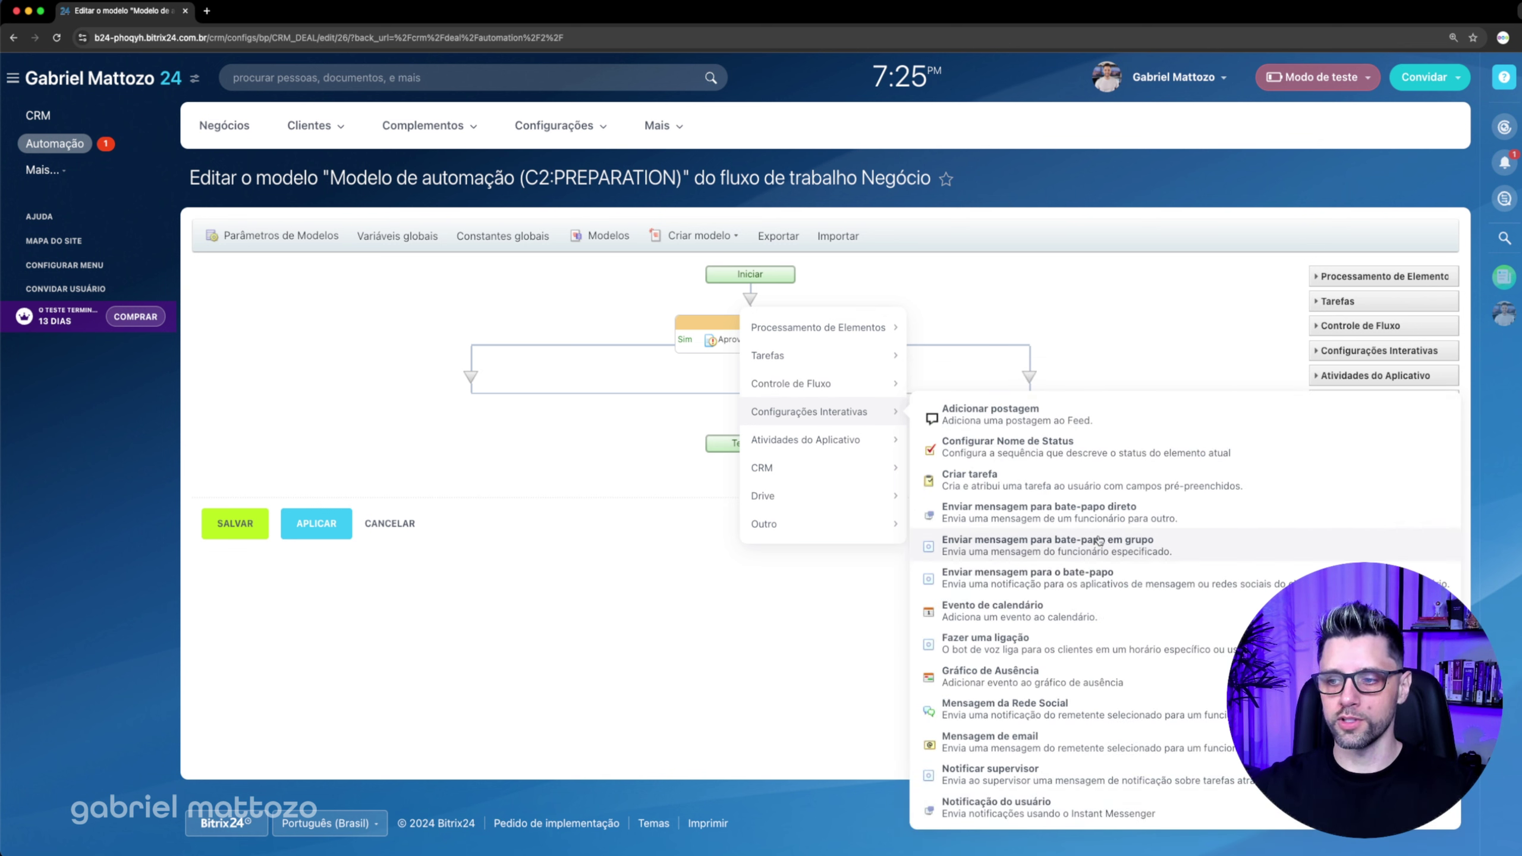
left_click(983, 810)
Step: Open the Notificação do usuário activity's settings and set both Remetente and Destinatário to the user listed under Usuários
double_click(761, 342)
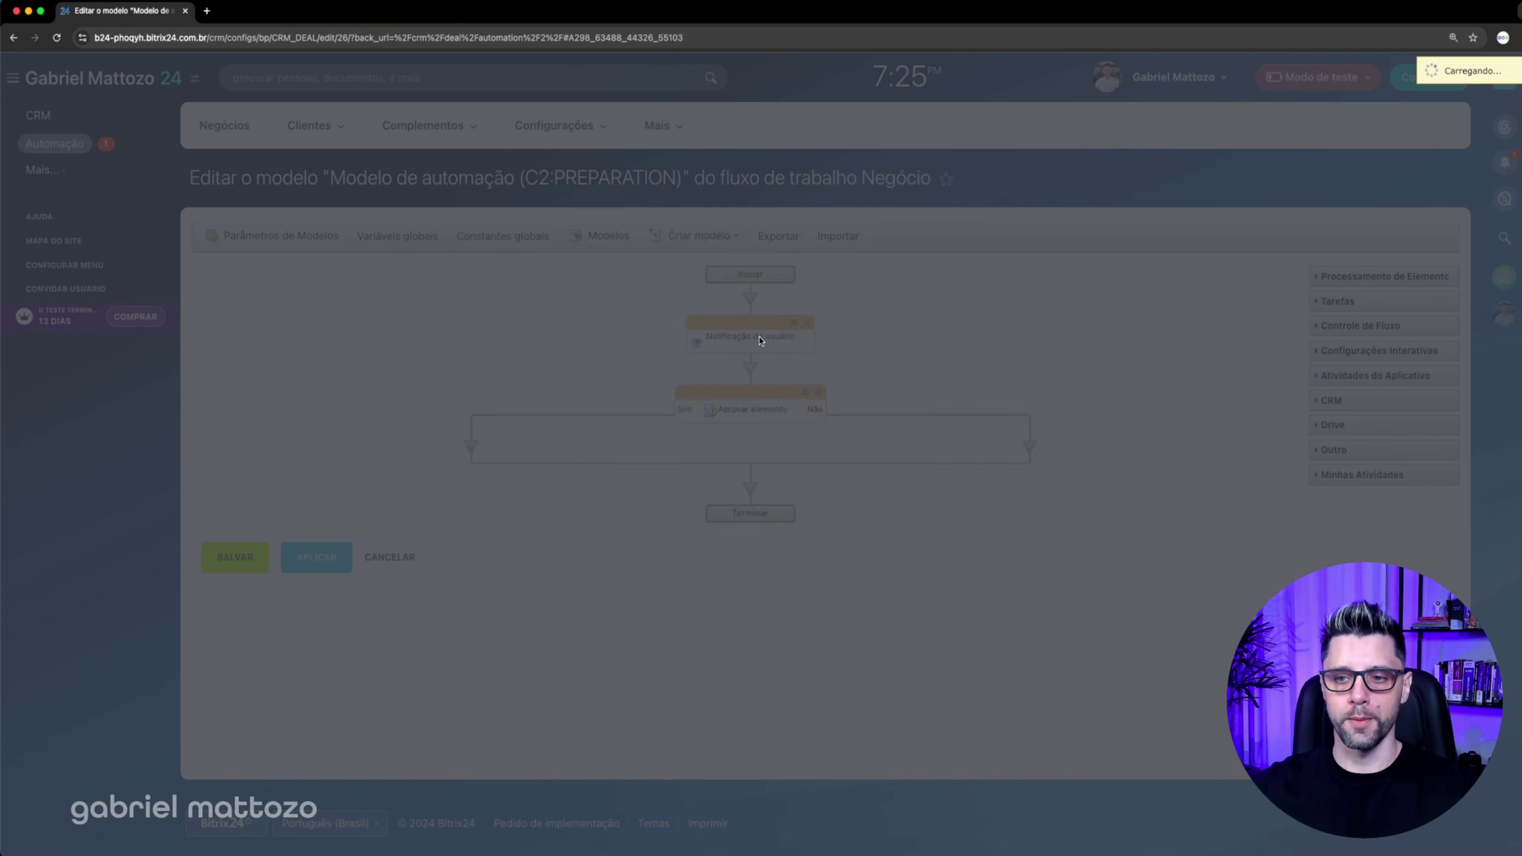
left_click(1080, 383)
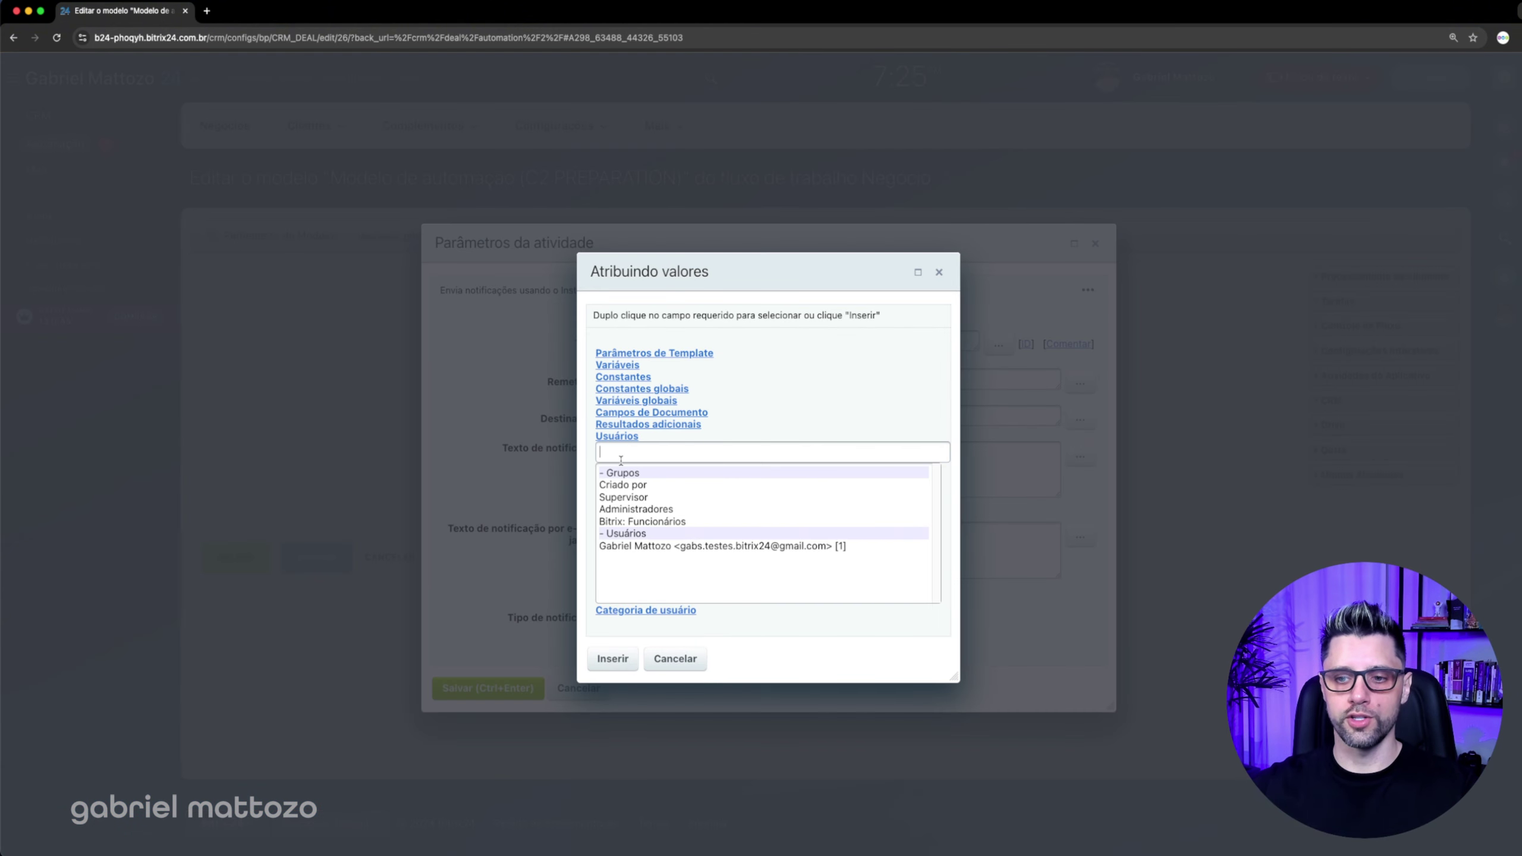
double_click(646, 547)
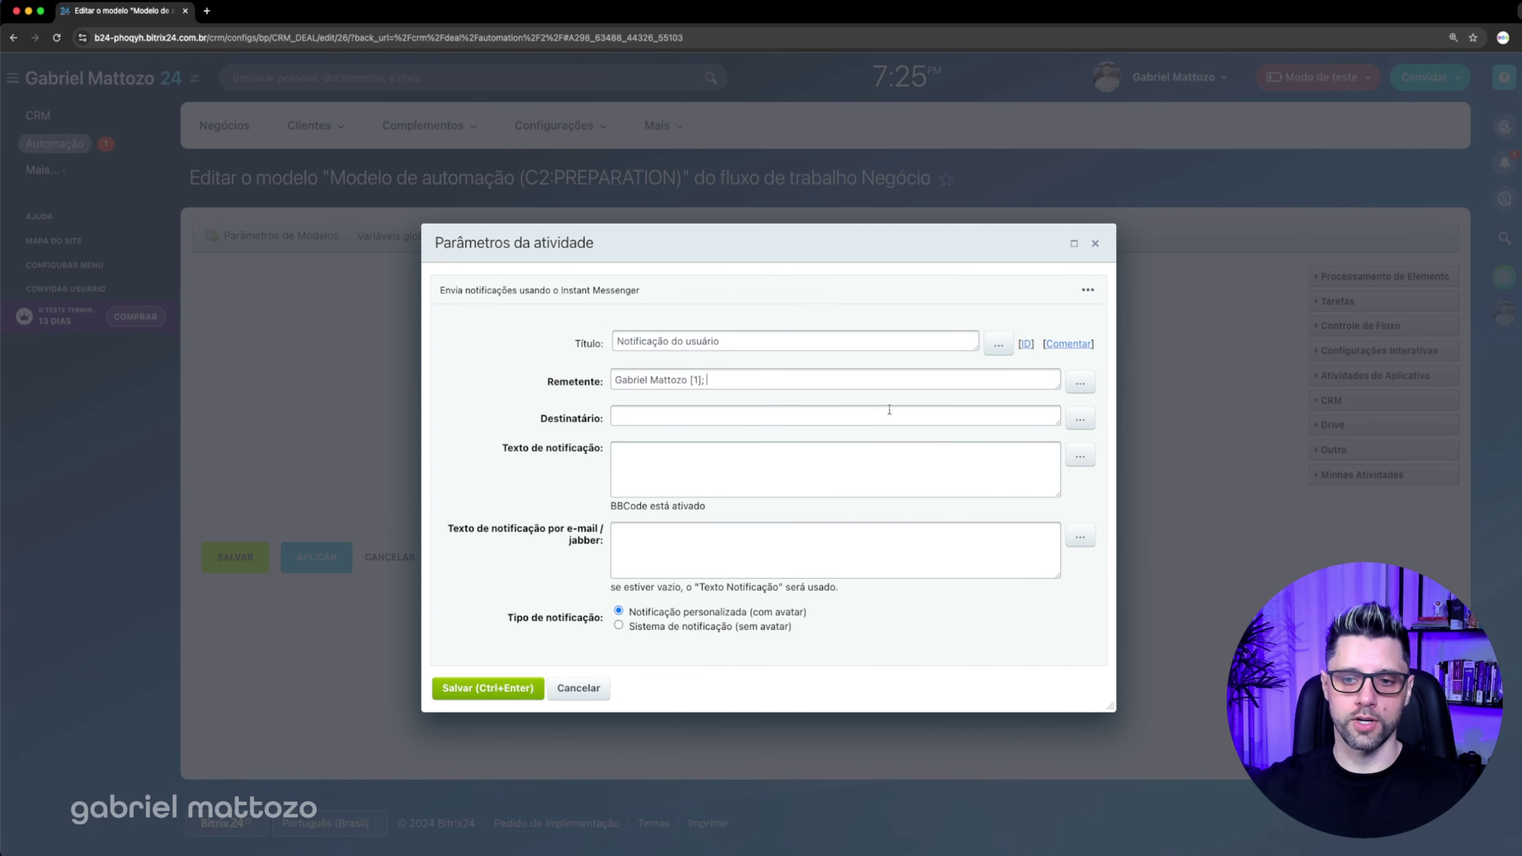
left_click(1085, 420)
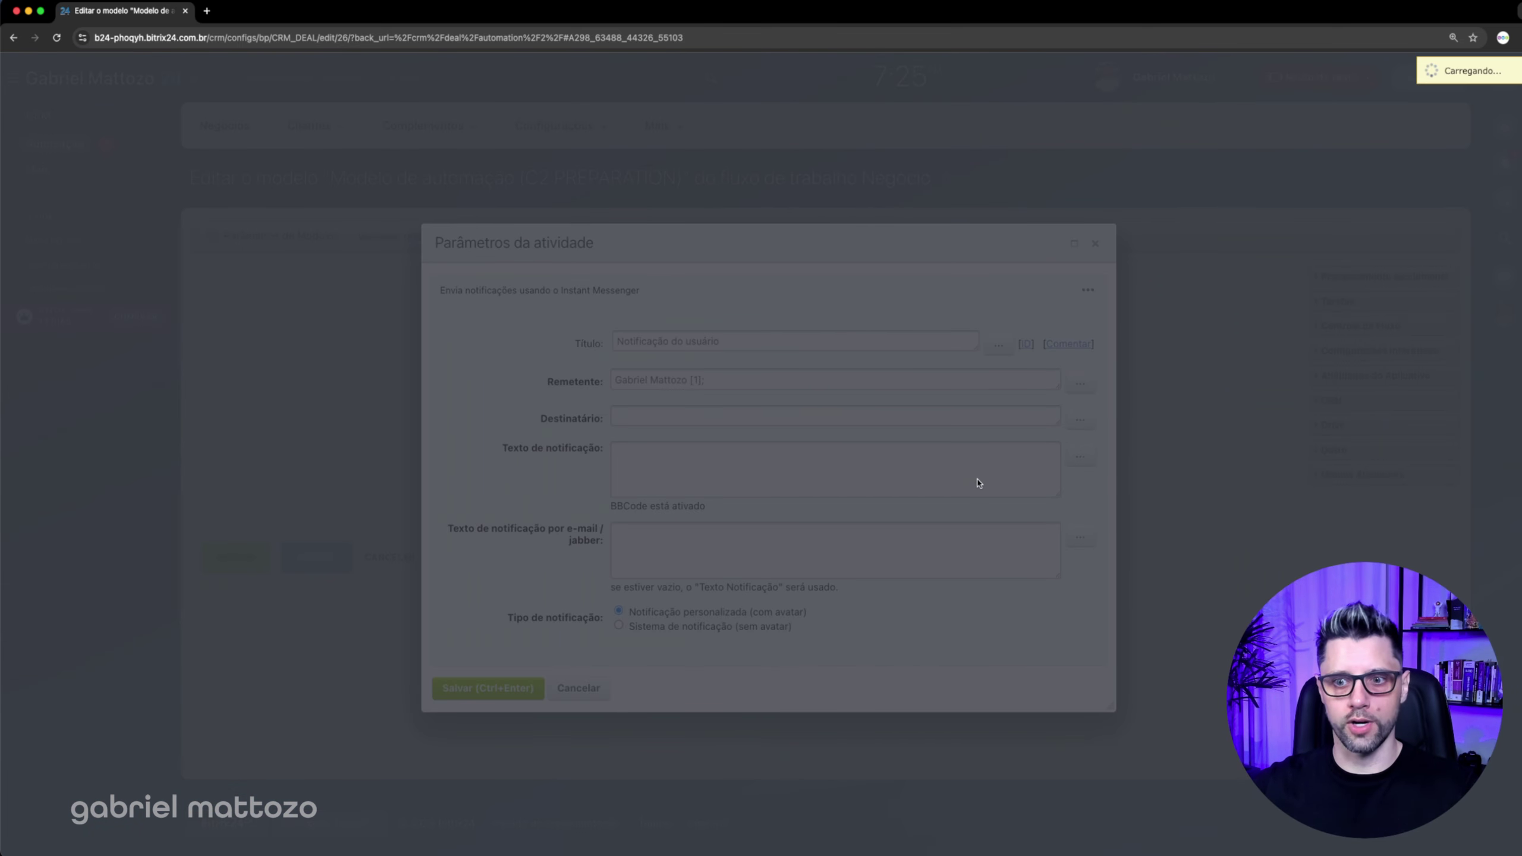
double_click(632, 547)
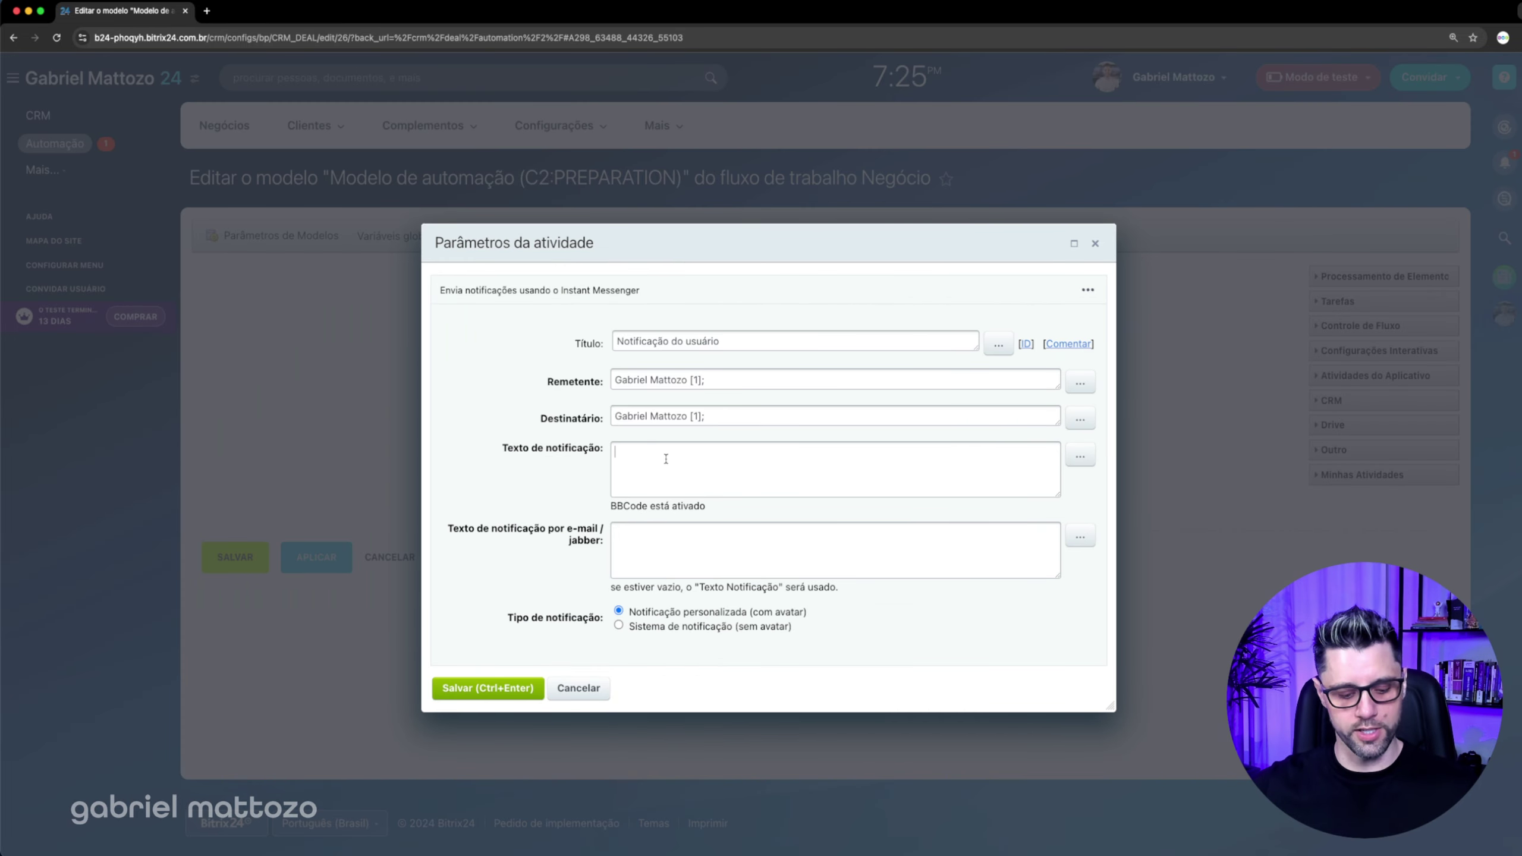
Step: Paste the copied assignment URL ending in bizproc/14/ into the Texto de notificação
key("super+v")
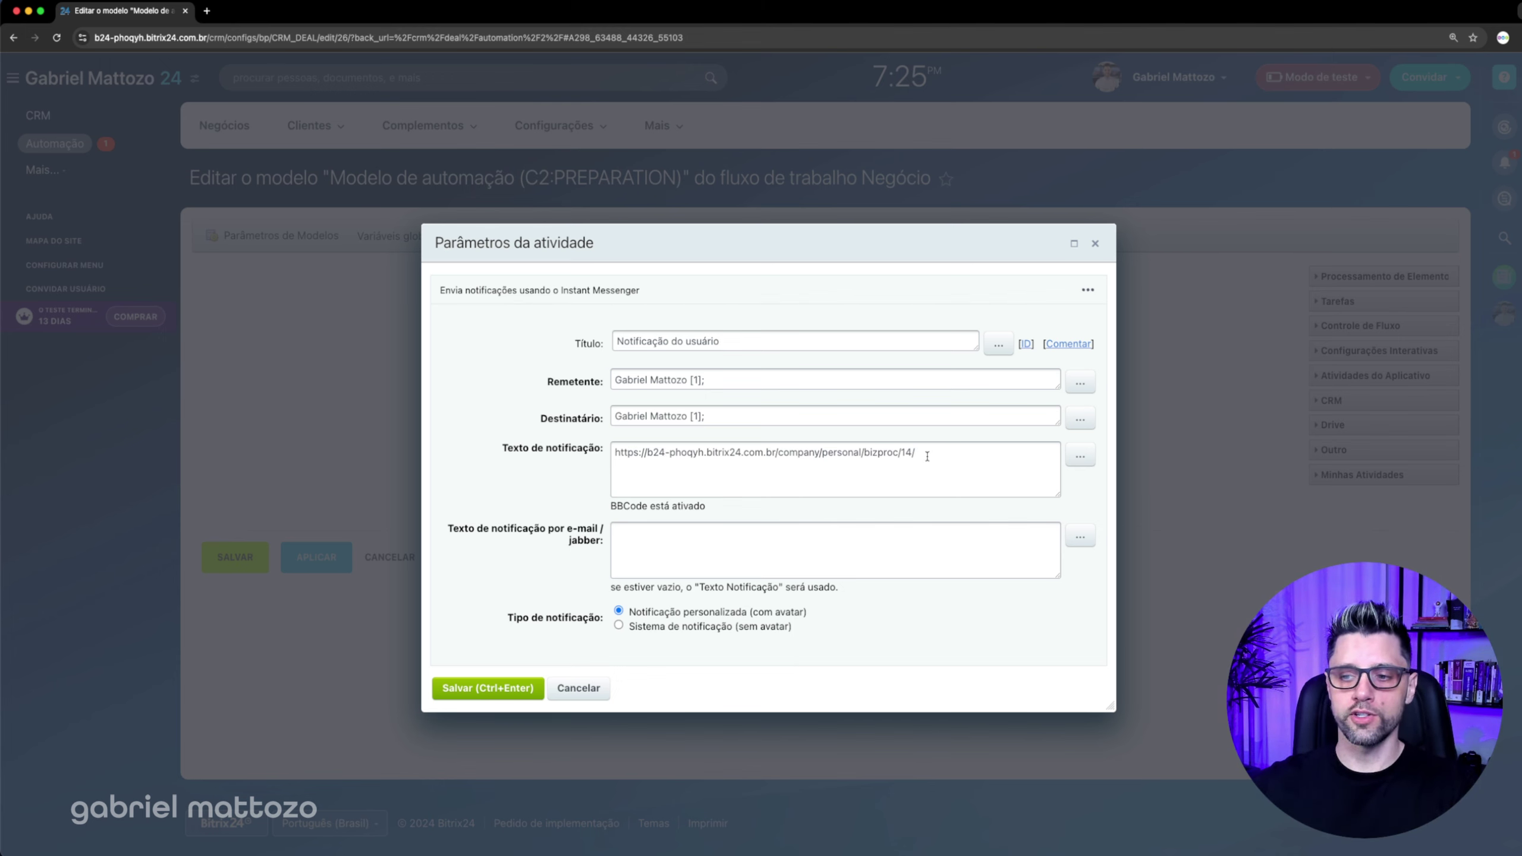
left_click_drag(890, 459, 597, 451)
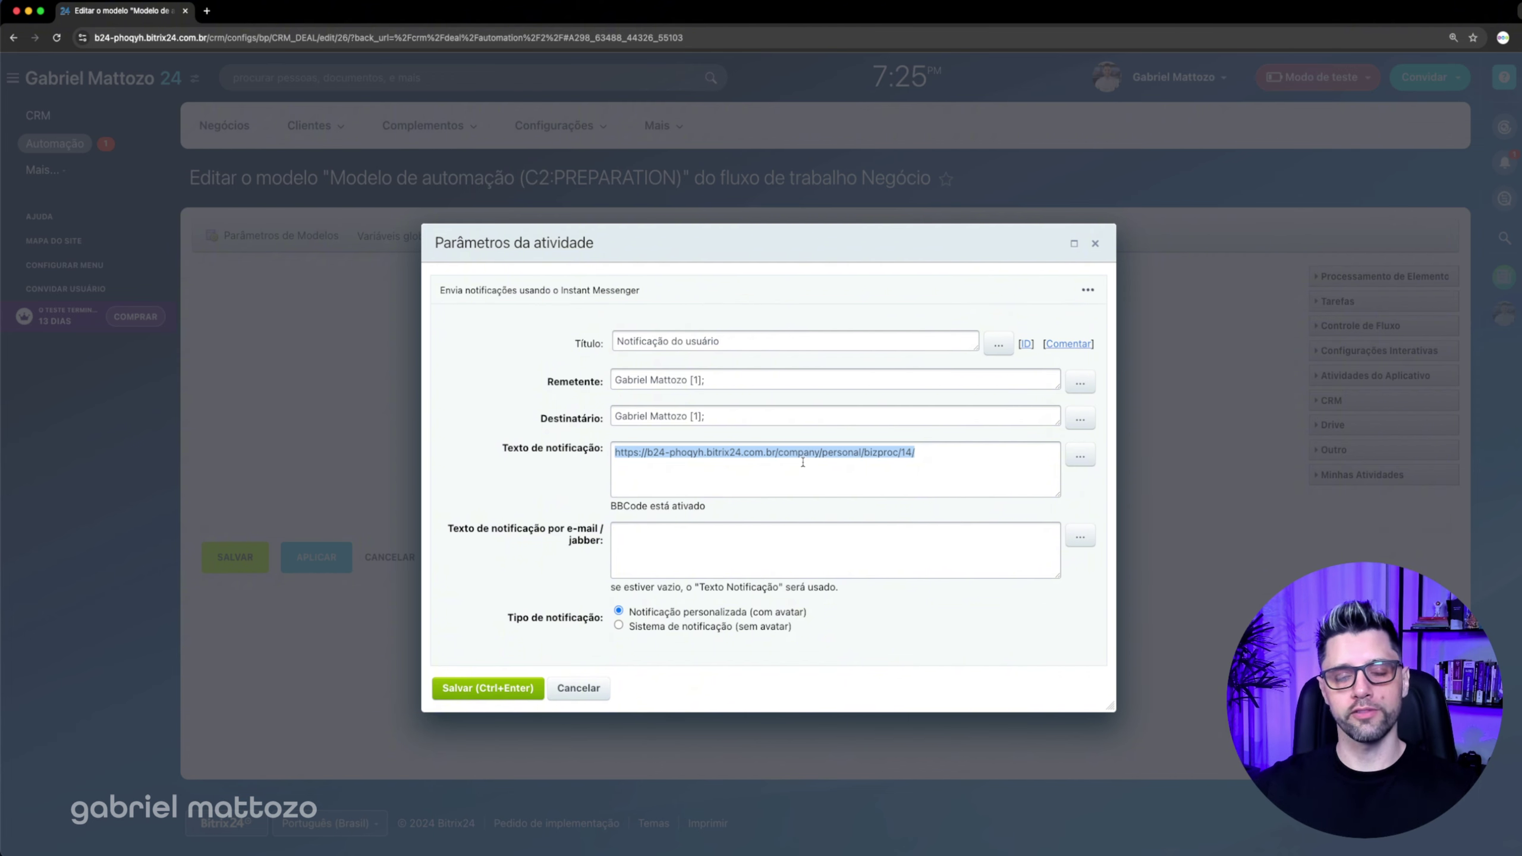
left_click(867, 463)
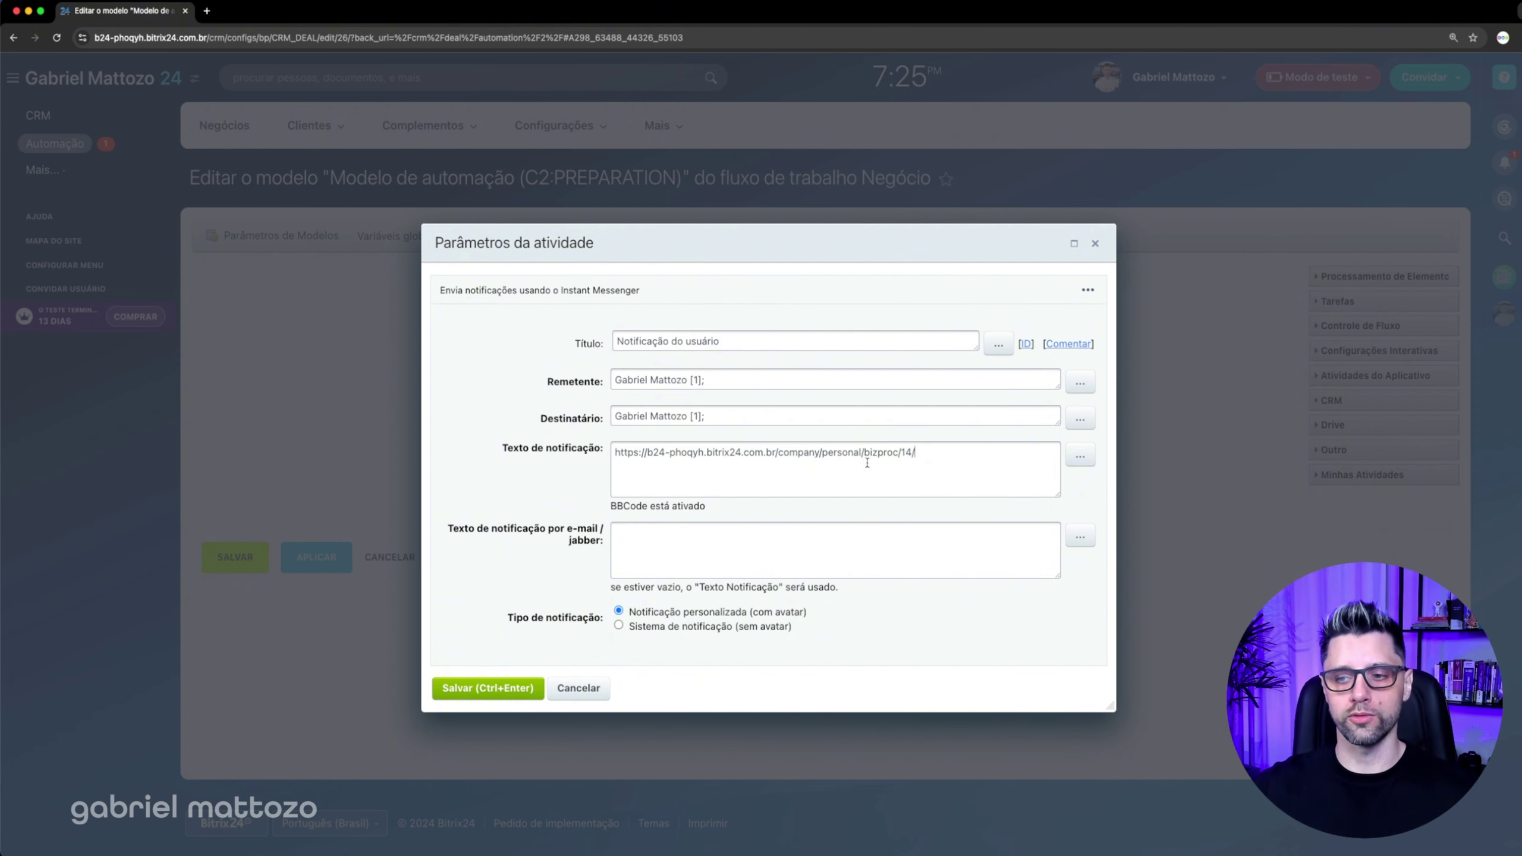
Step: Replace the 14 in the notification URL with the ID of Aprovar elemento from Resultados adicionais
double_click(908, 454)
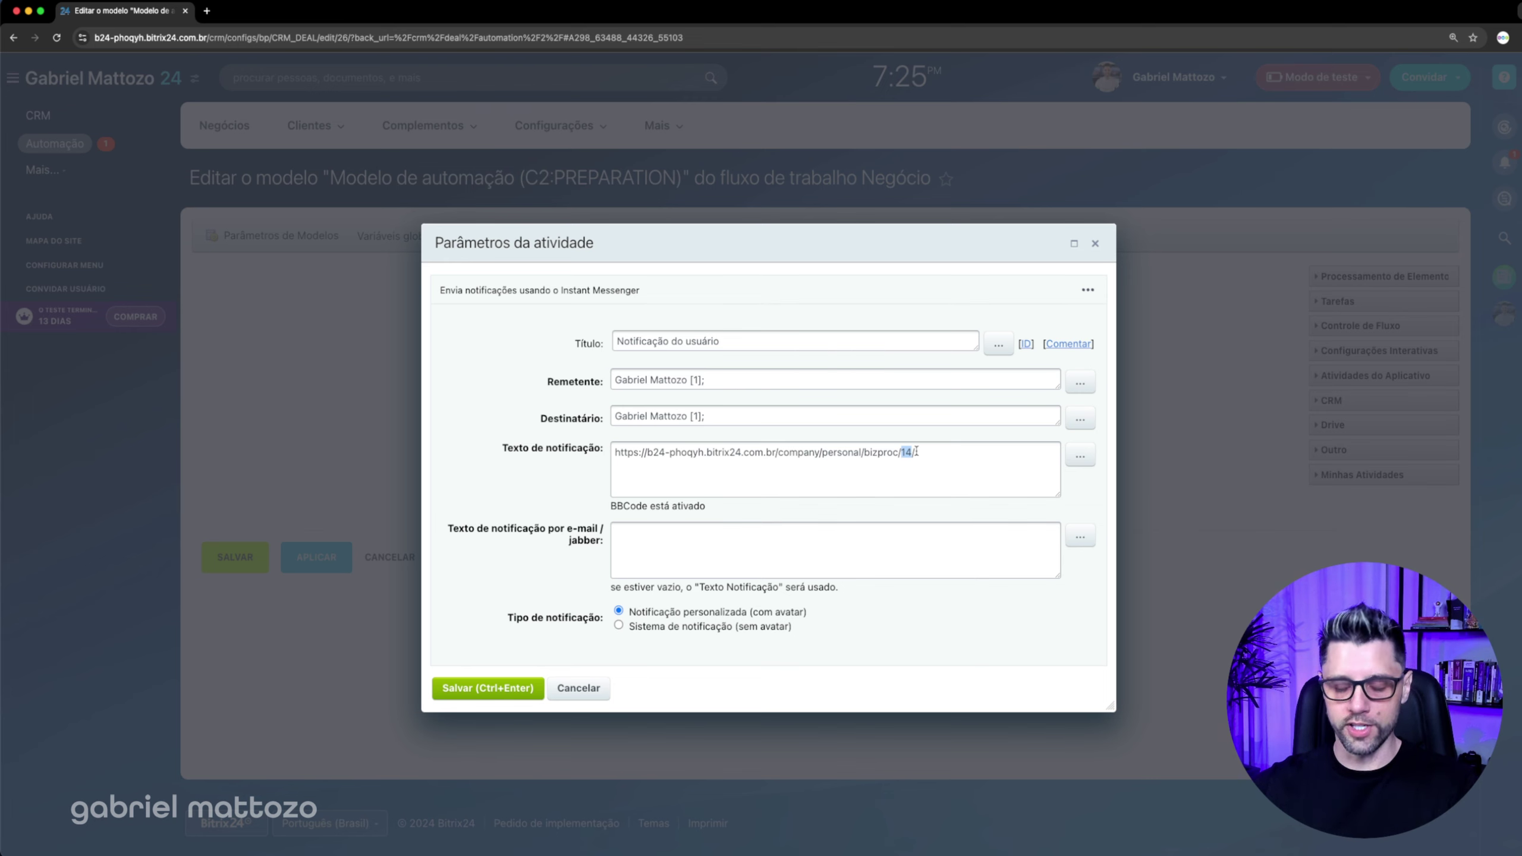
key("BackSpace")
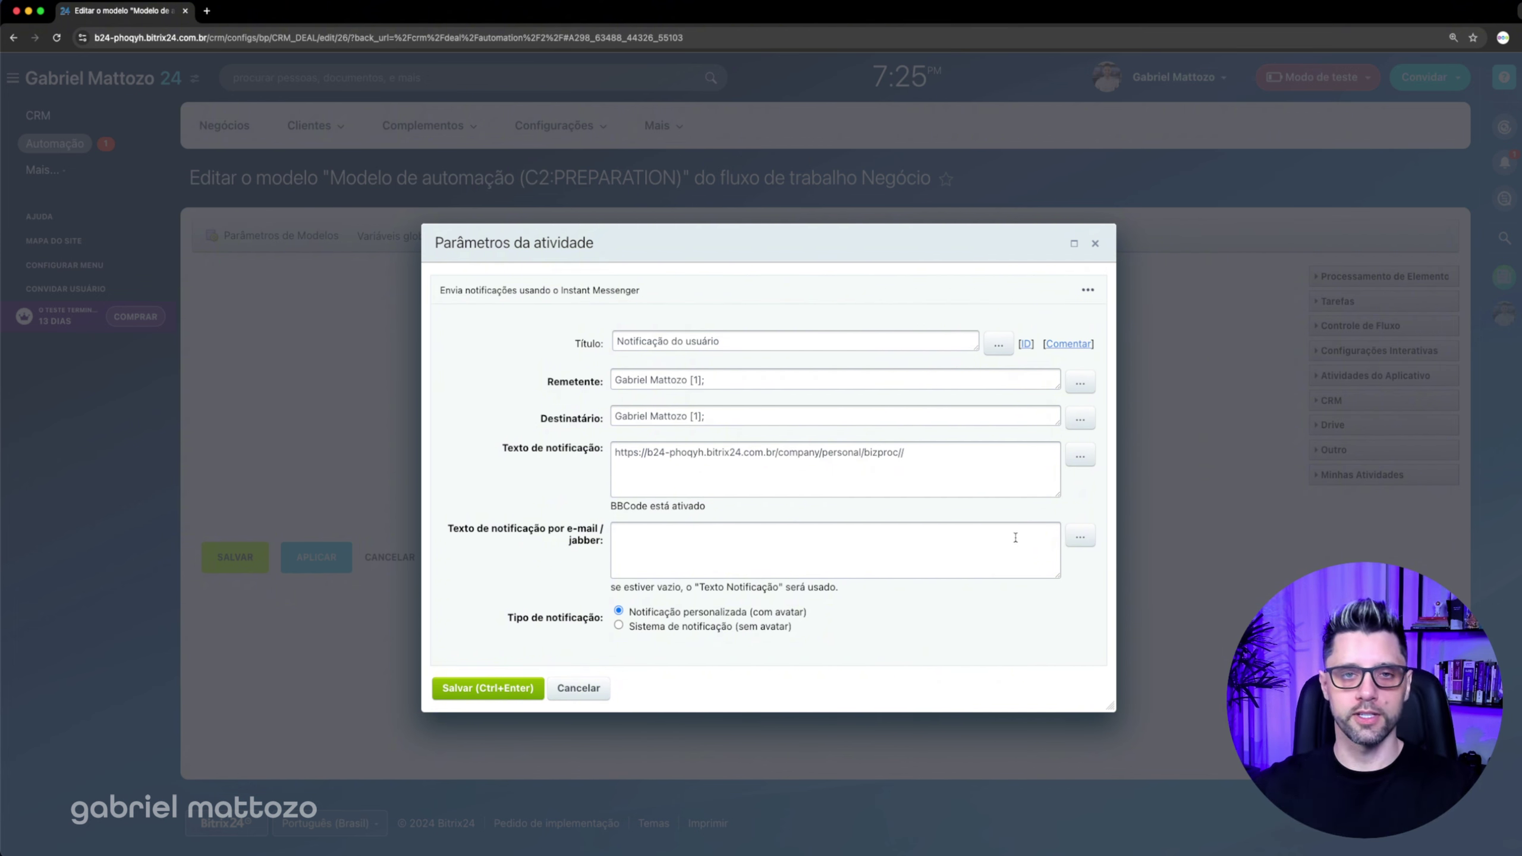
left_click(1080, 460)
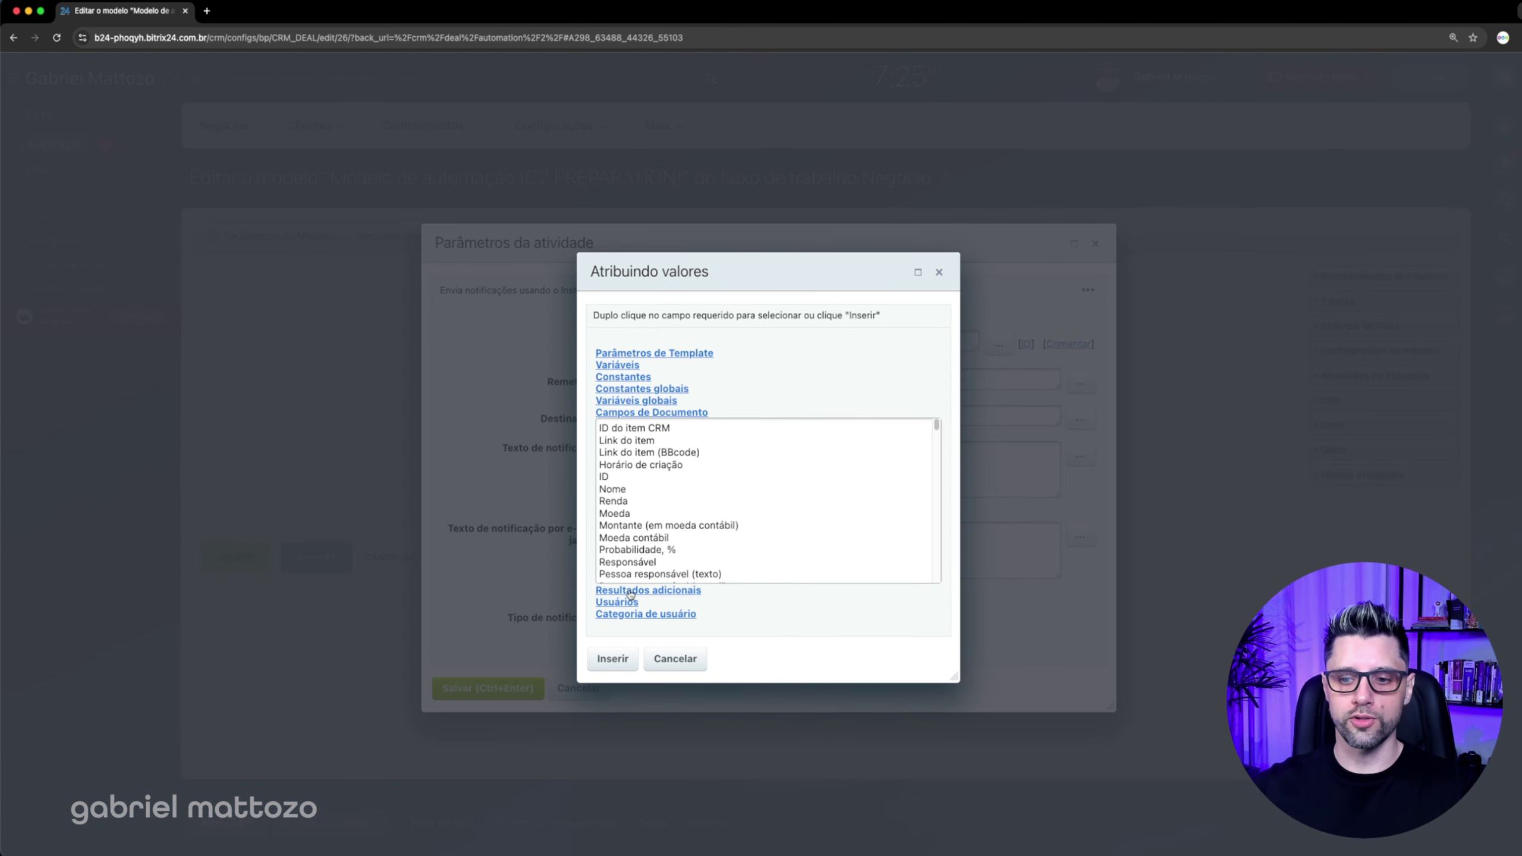
left_click(672, 592)
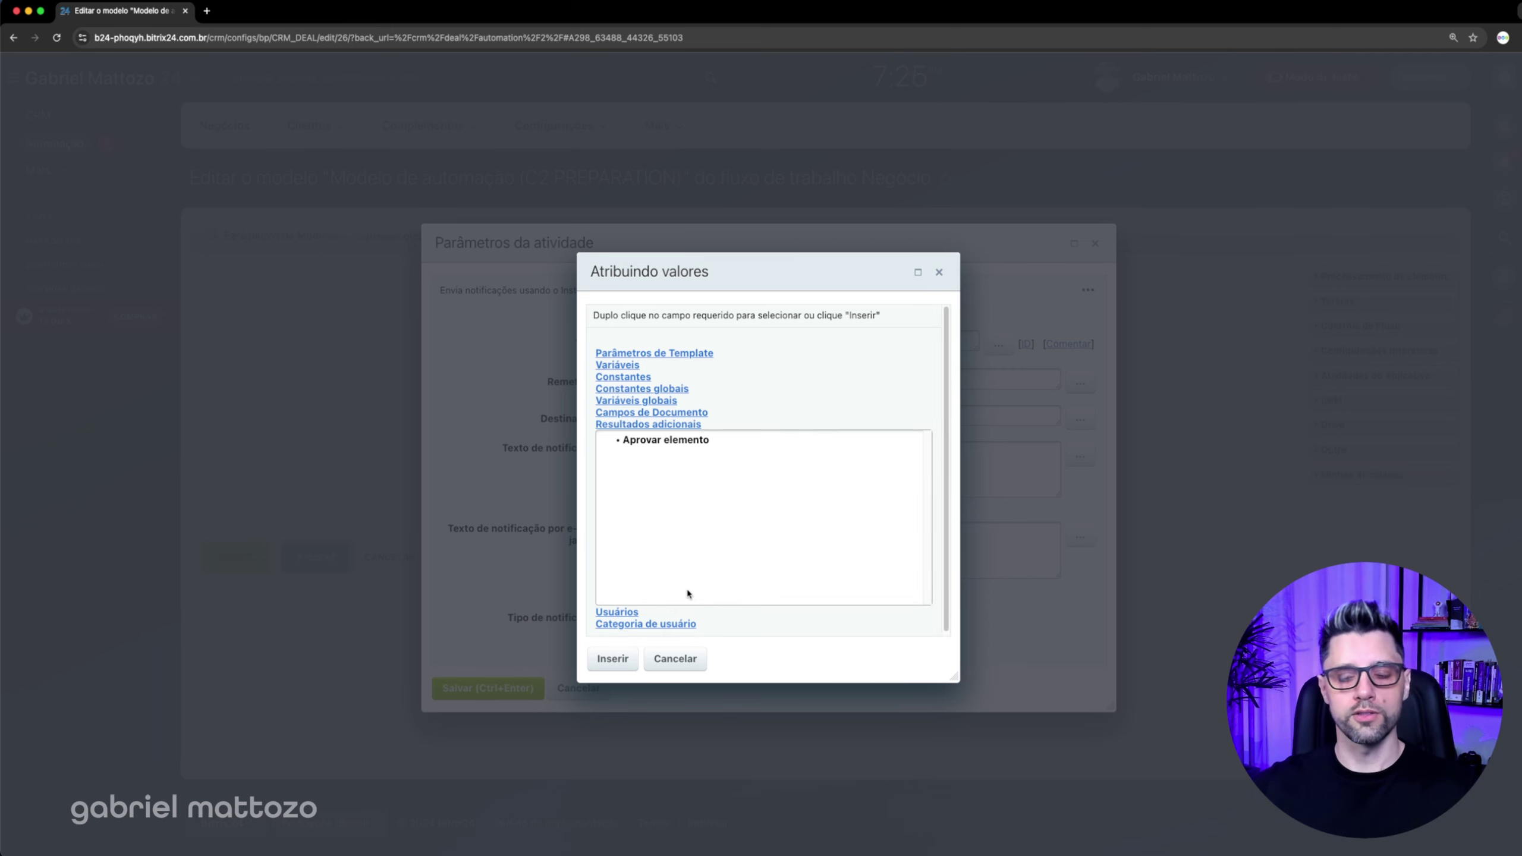
left_click(629, 443)
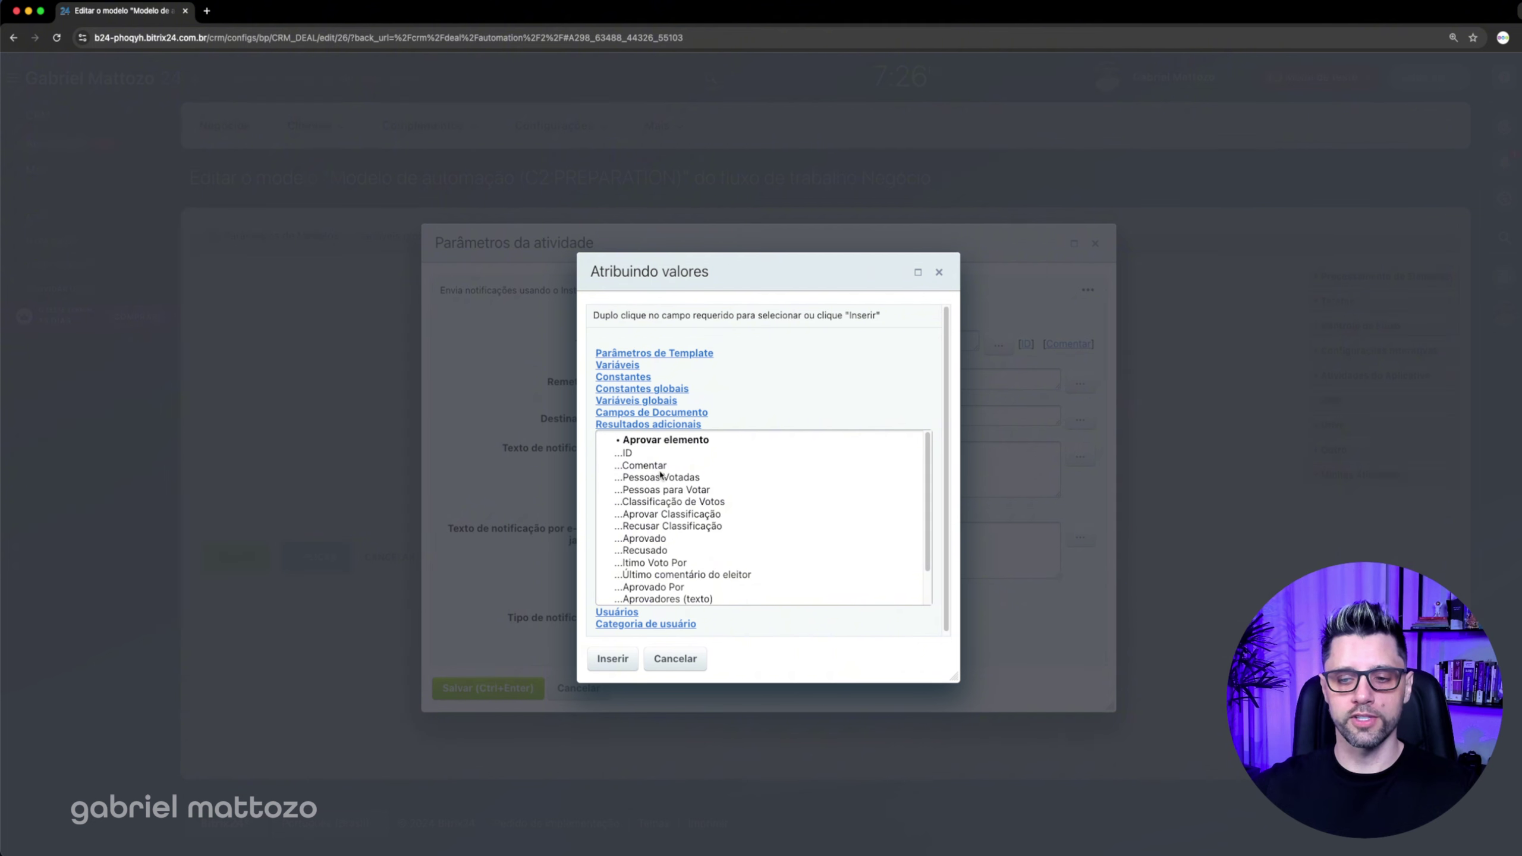
left_click(649, 453)
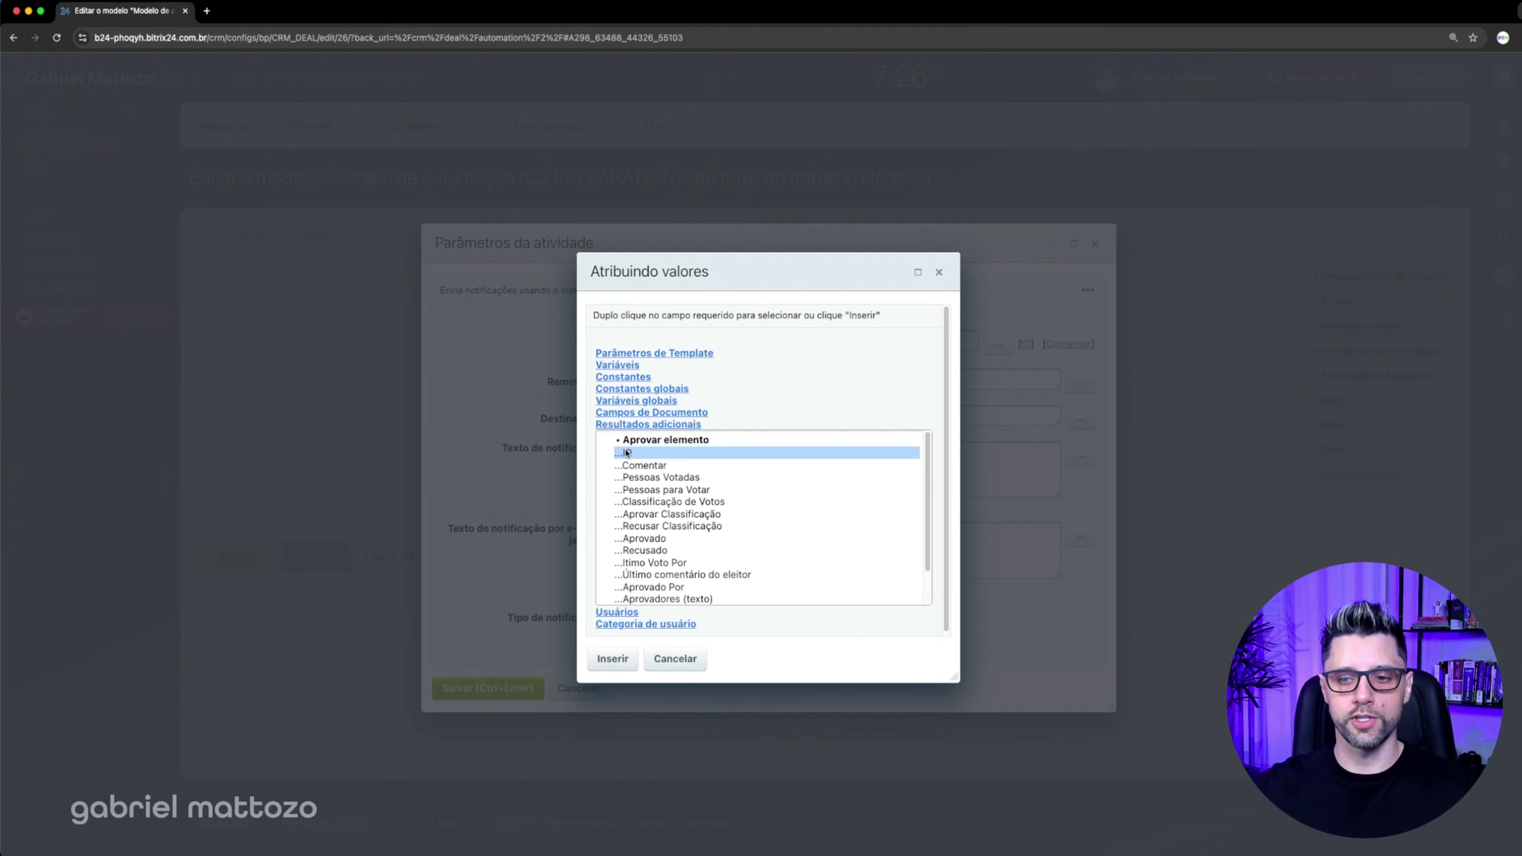
left_click(612, 658)
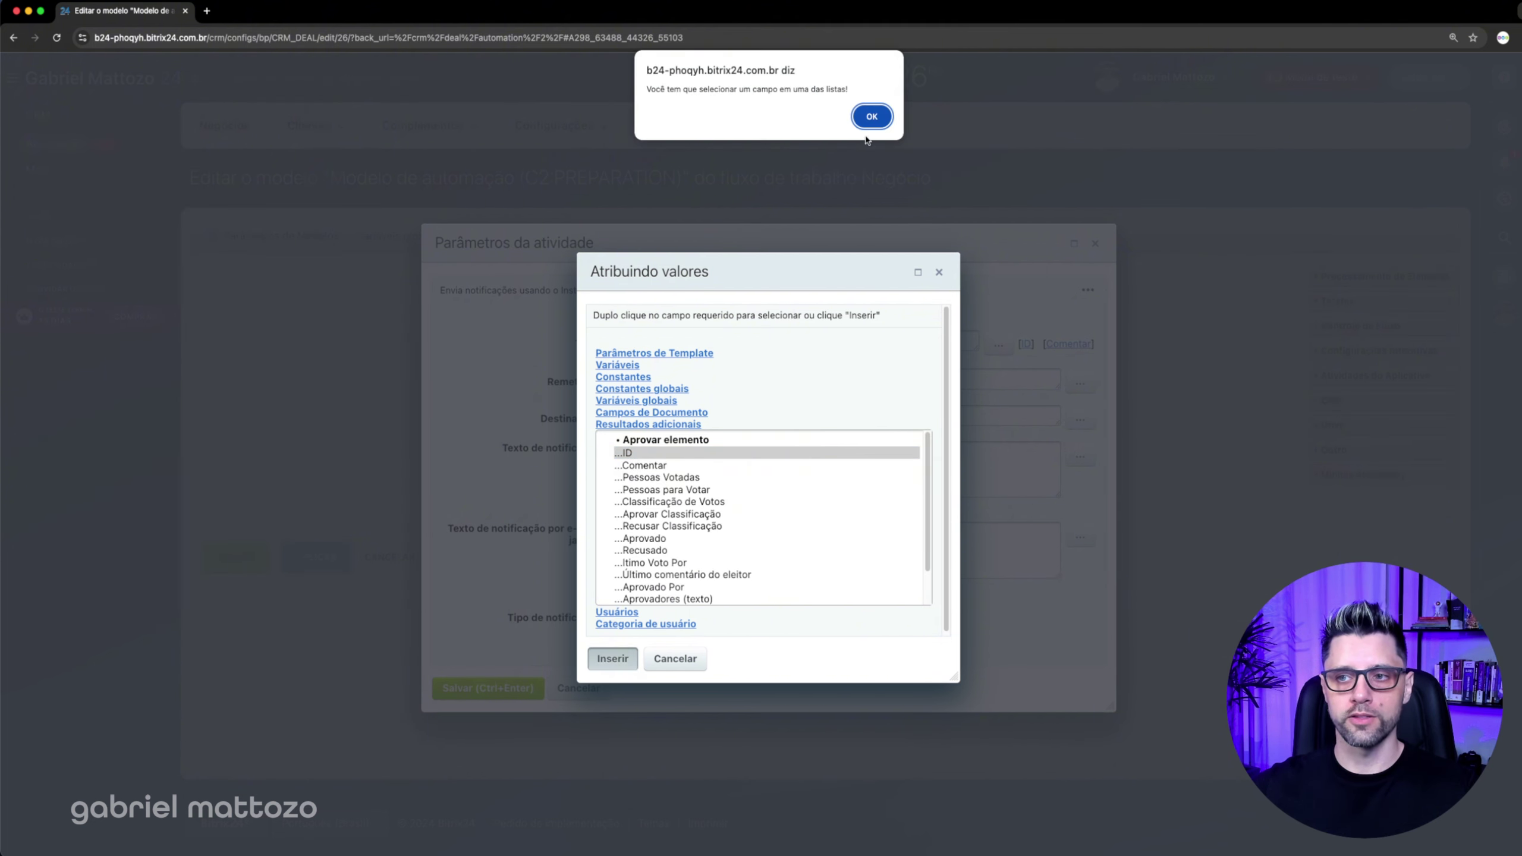
left_click(872, 119)
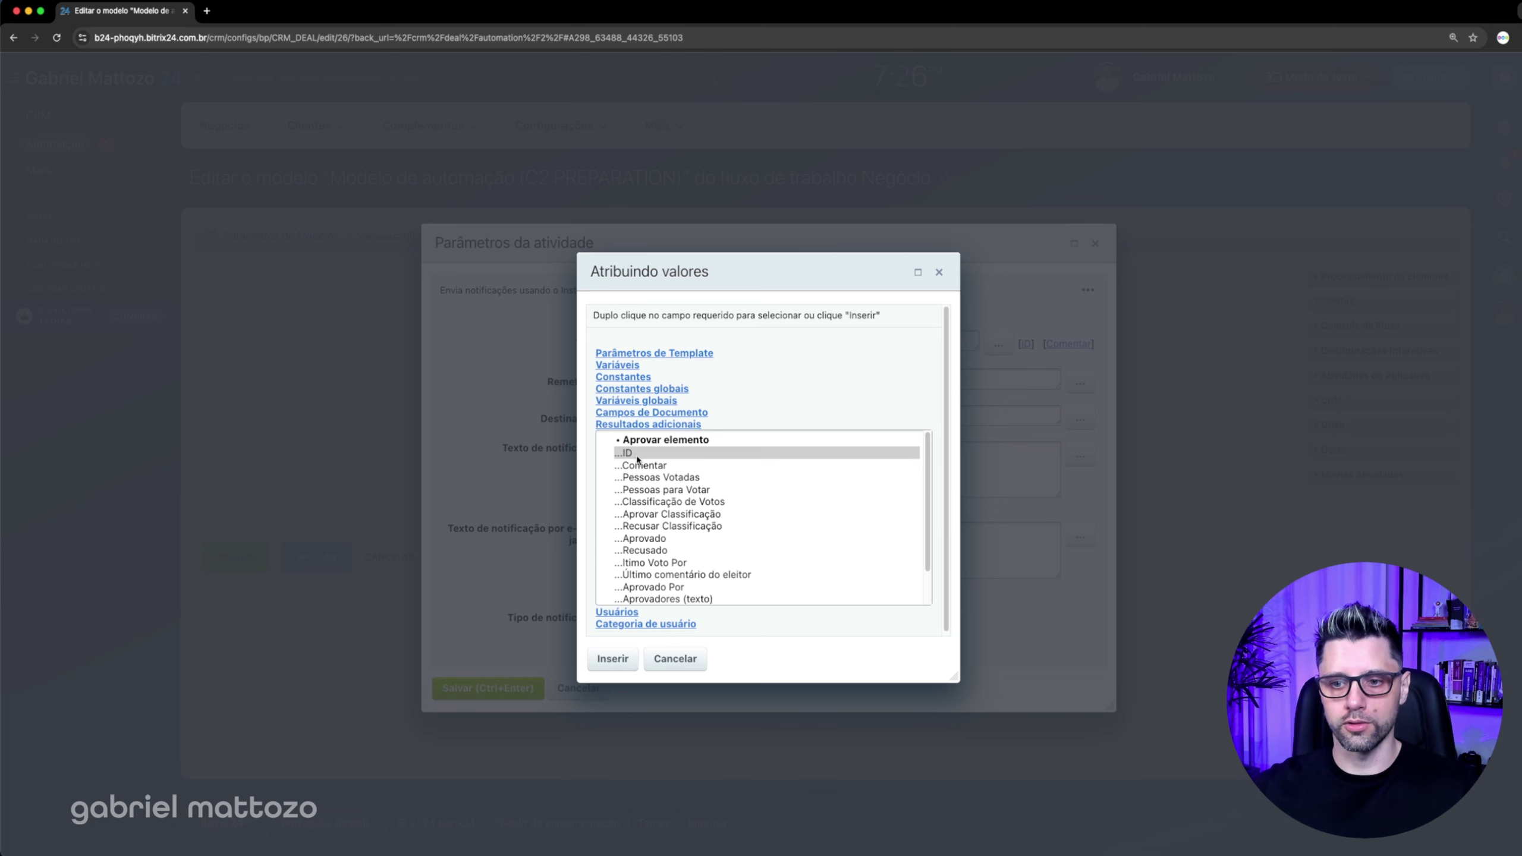
left_click(612, 659)
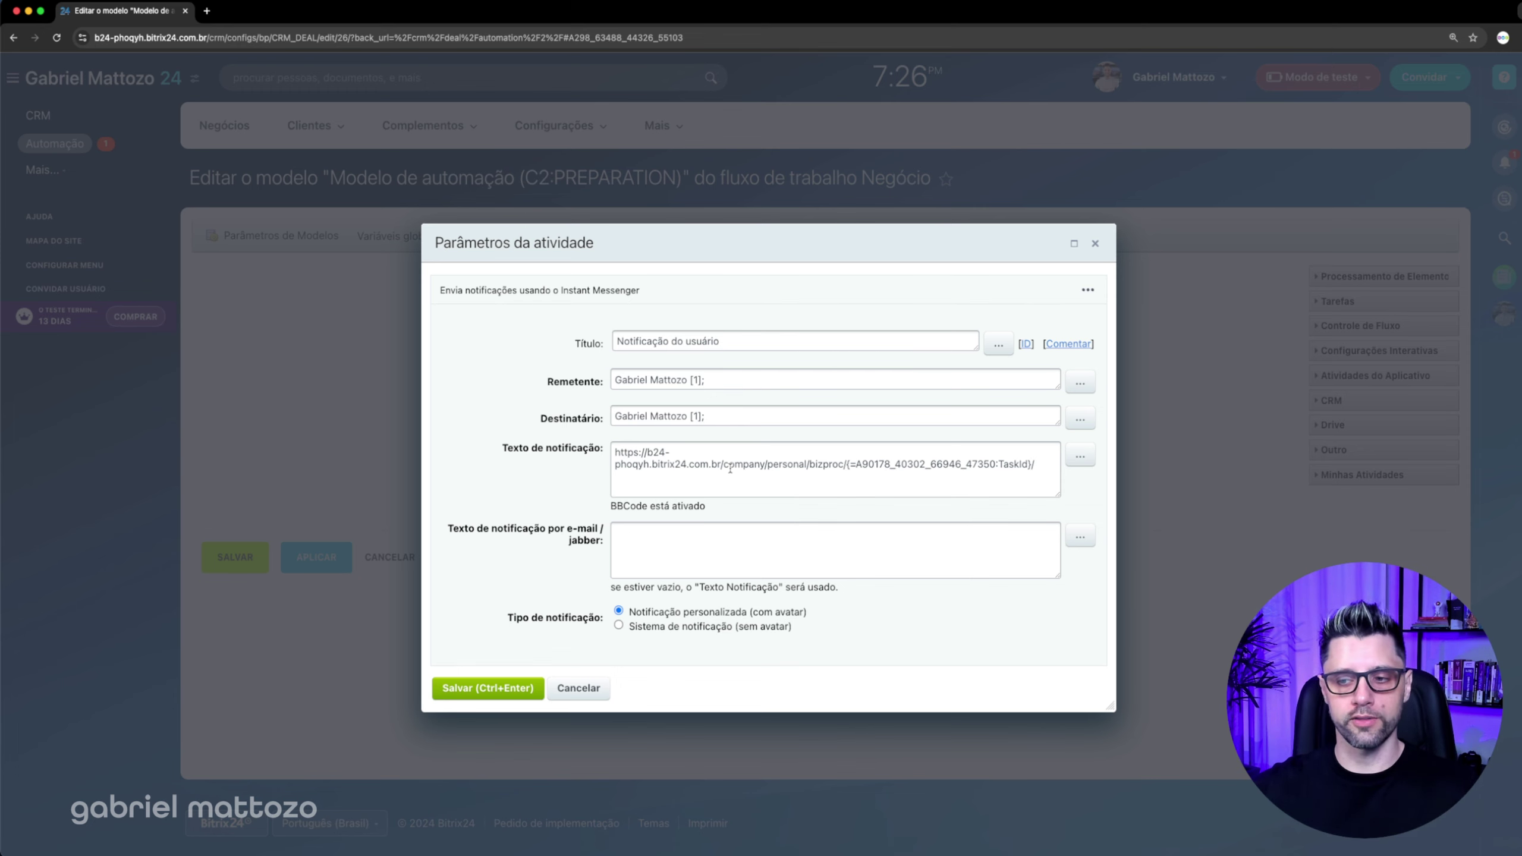
left_click_drag(845, 466, 1030, 465)
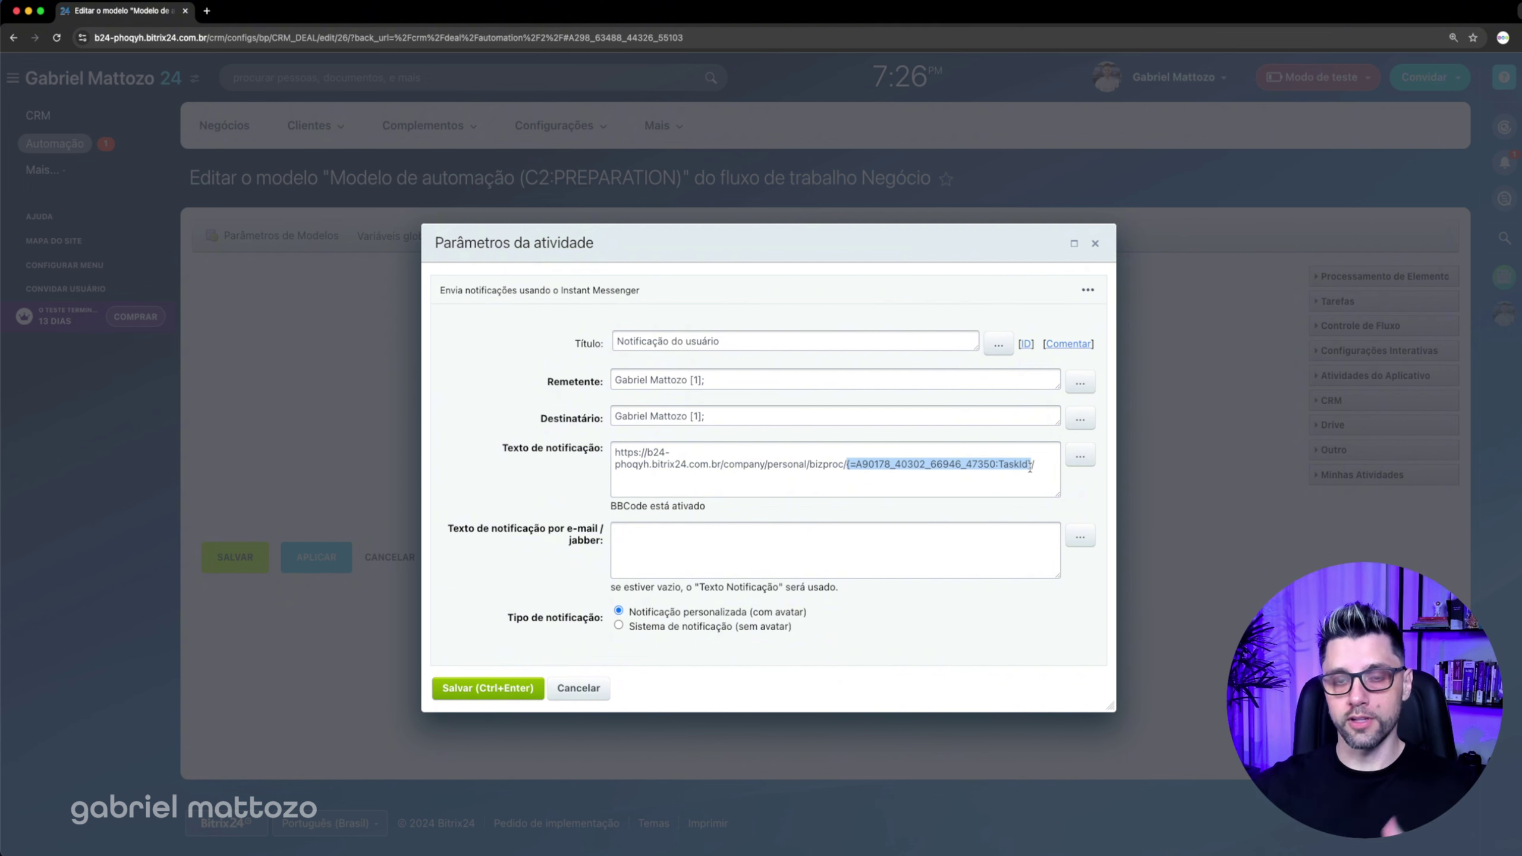
left_click_drag(1035, 466, 581, 512)
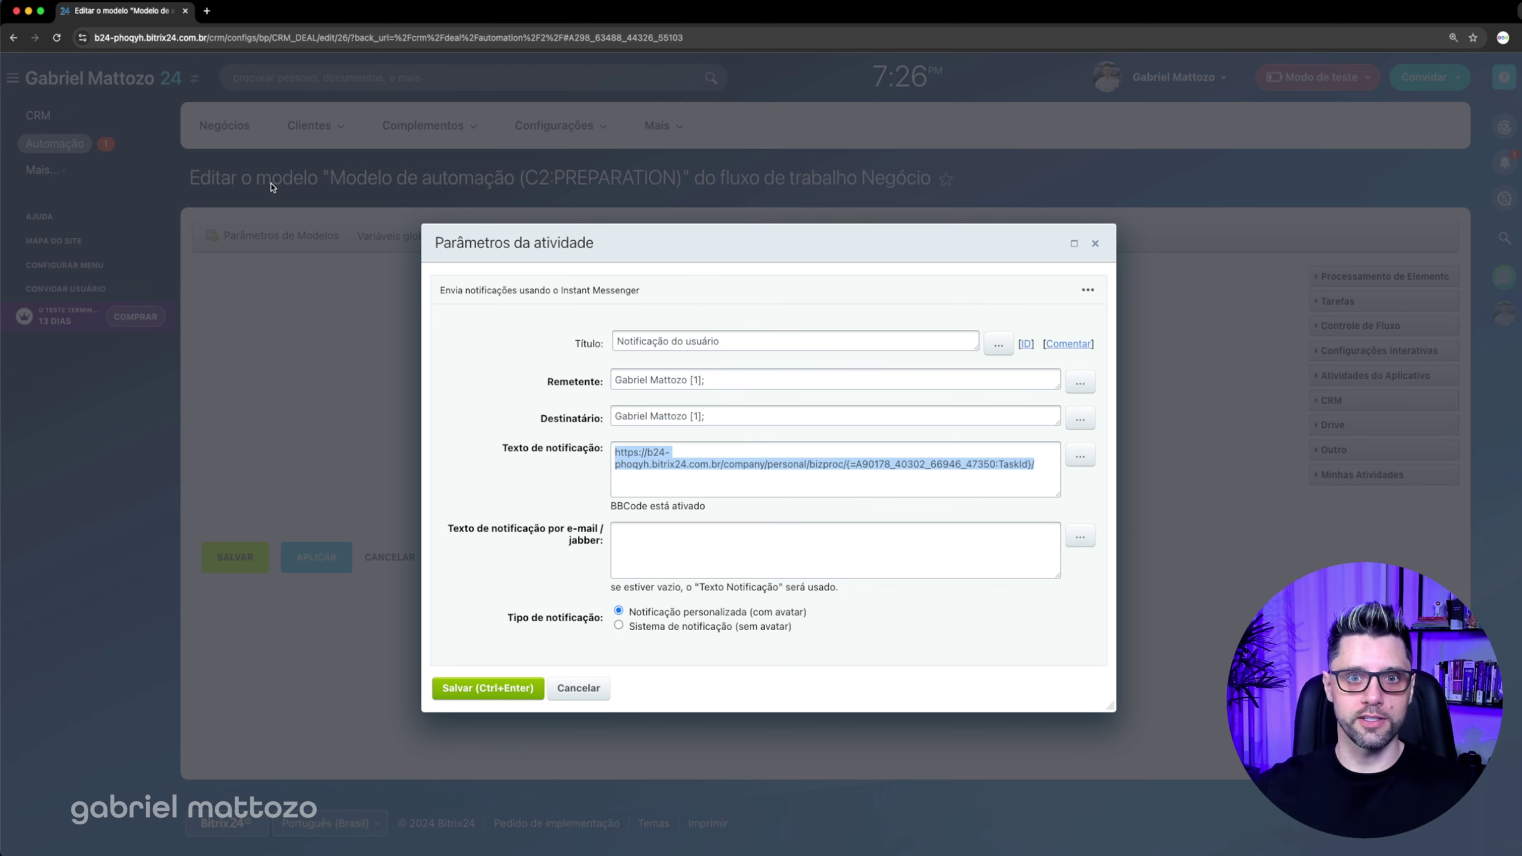
Step: Search Google for "link html" in a new browser tab and copy the <a href="url">link text</a> syntax from the W3Schools HTML Links page
left_click(208, 11)
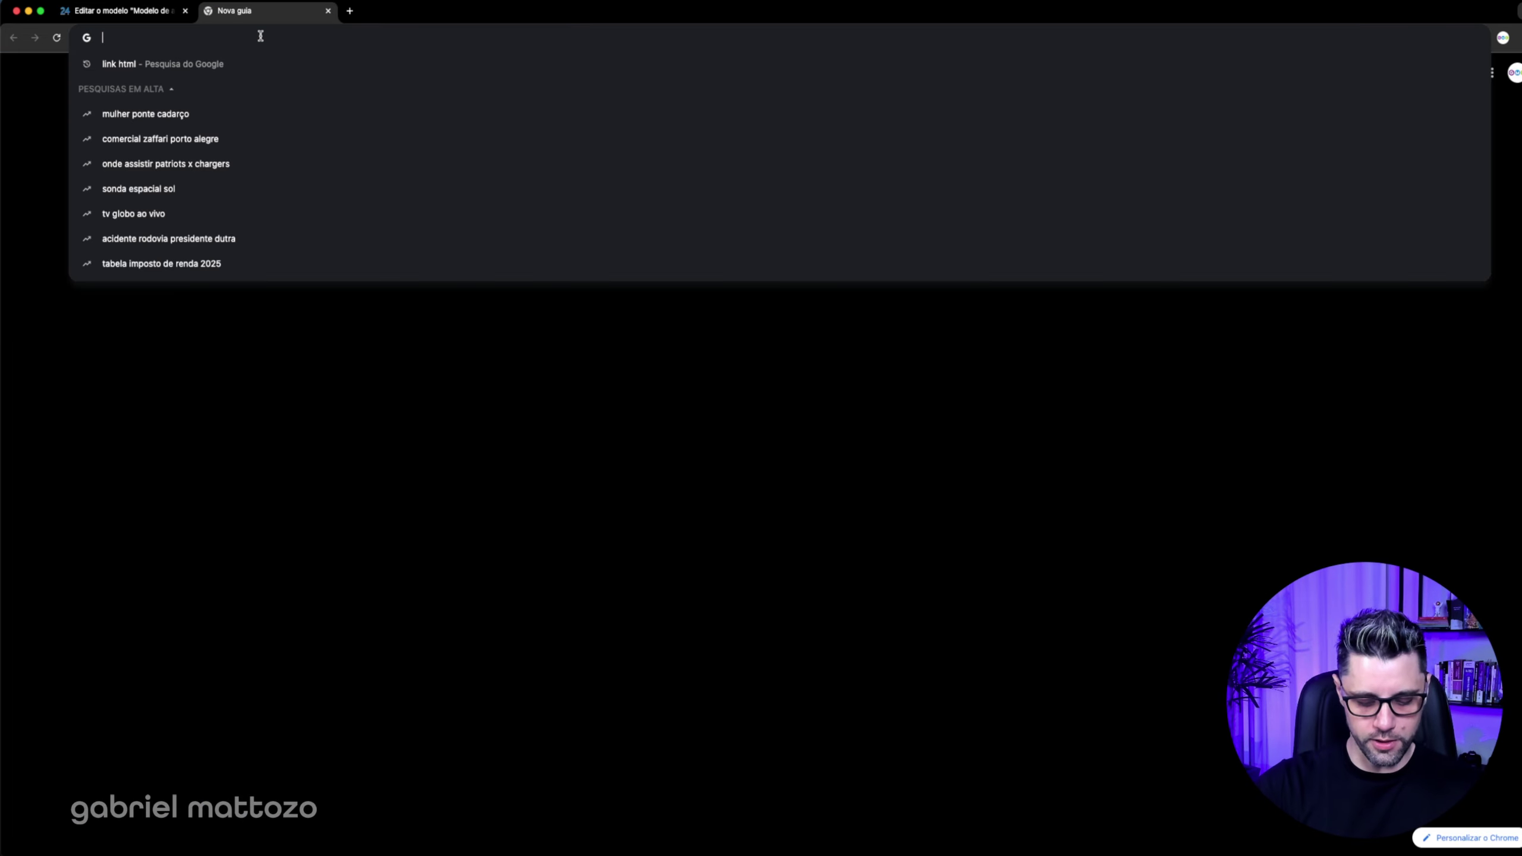
type("link html")
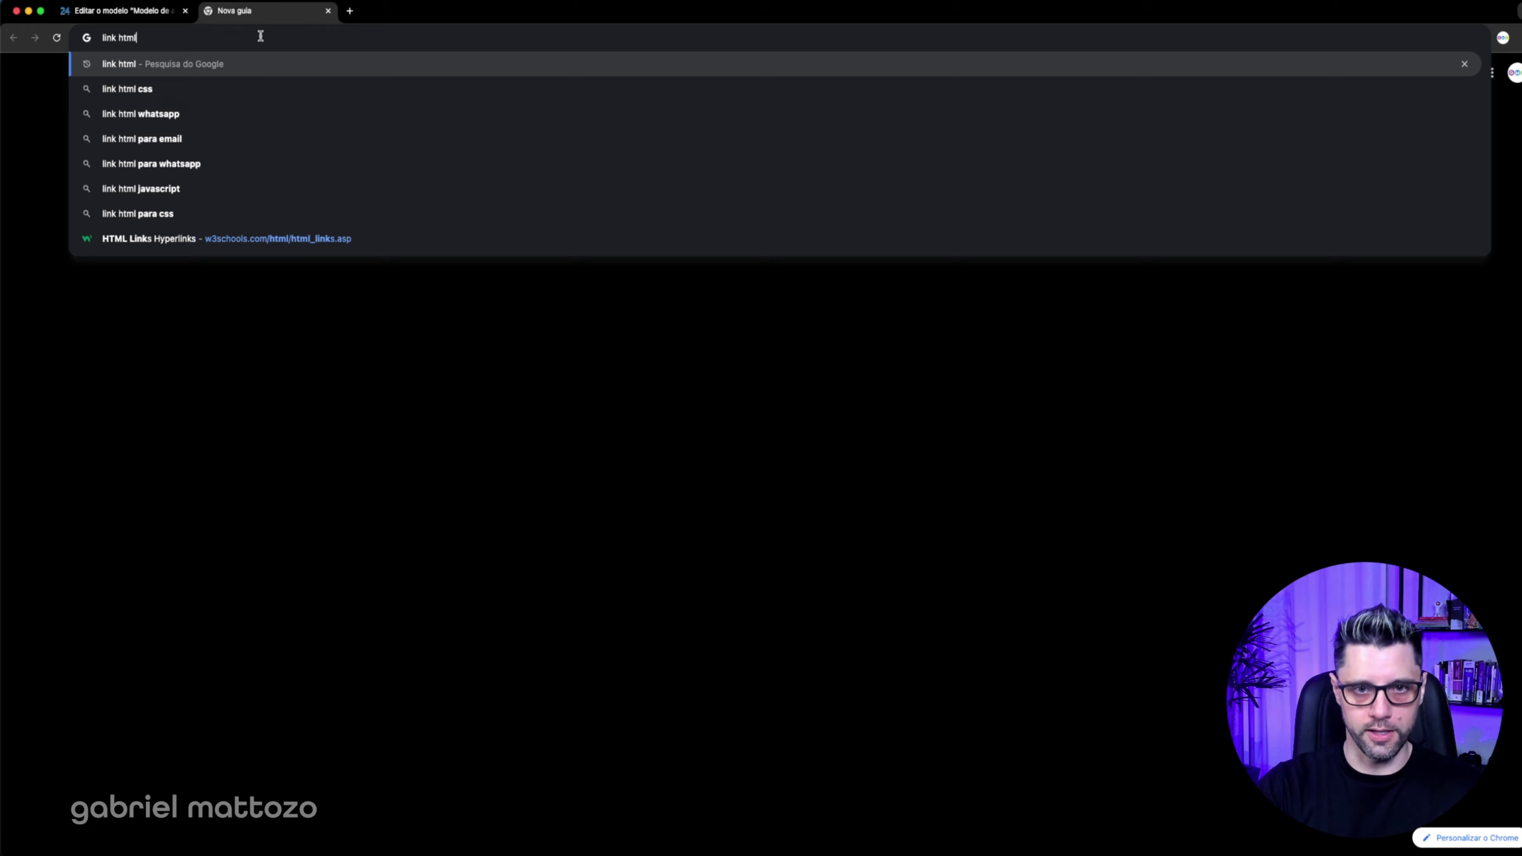
key("Return")
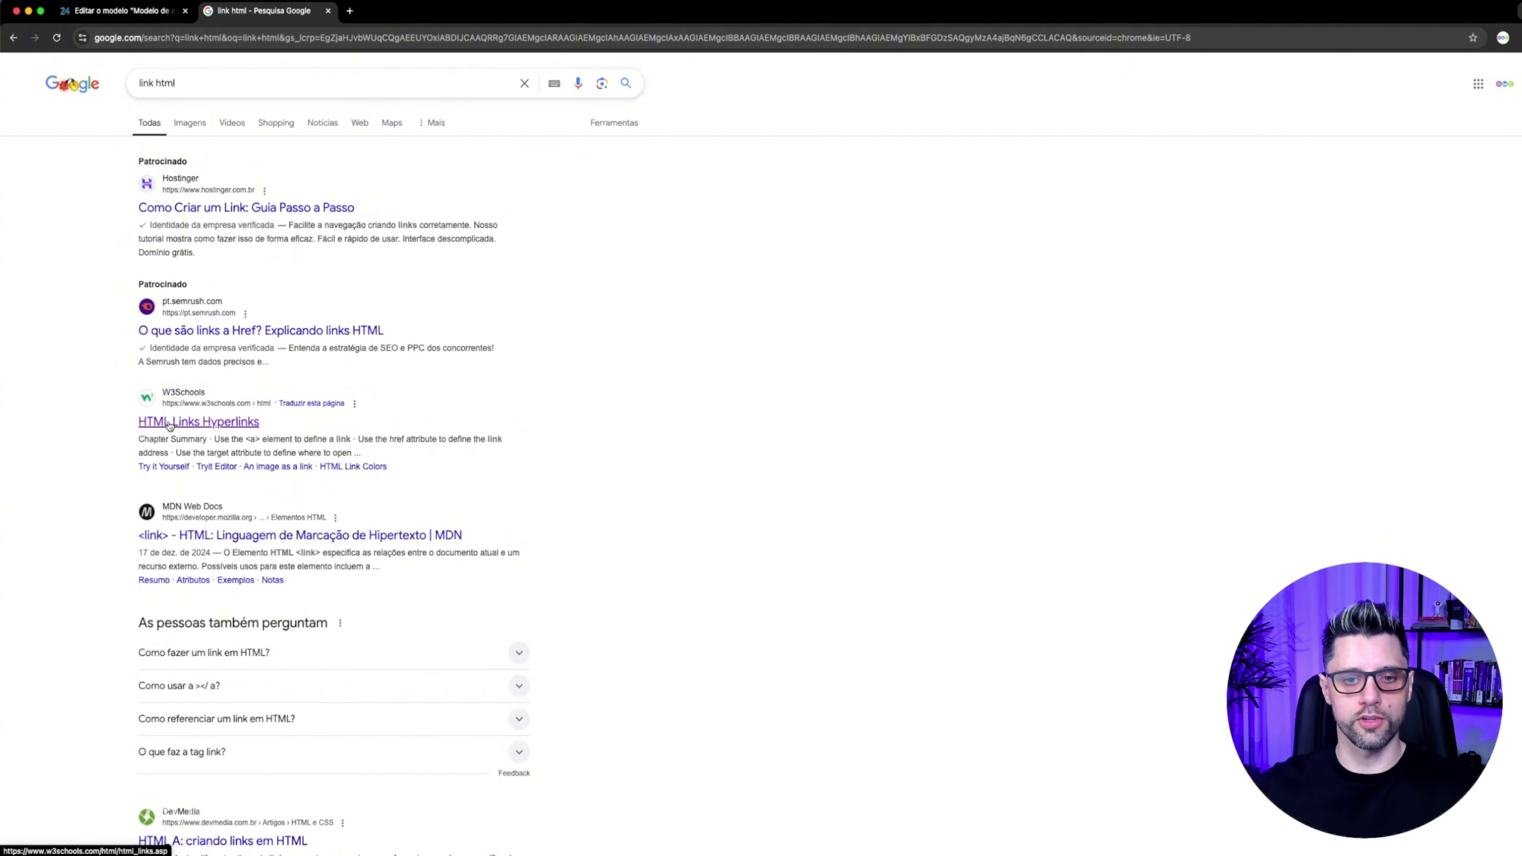
left_click(201, 423)
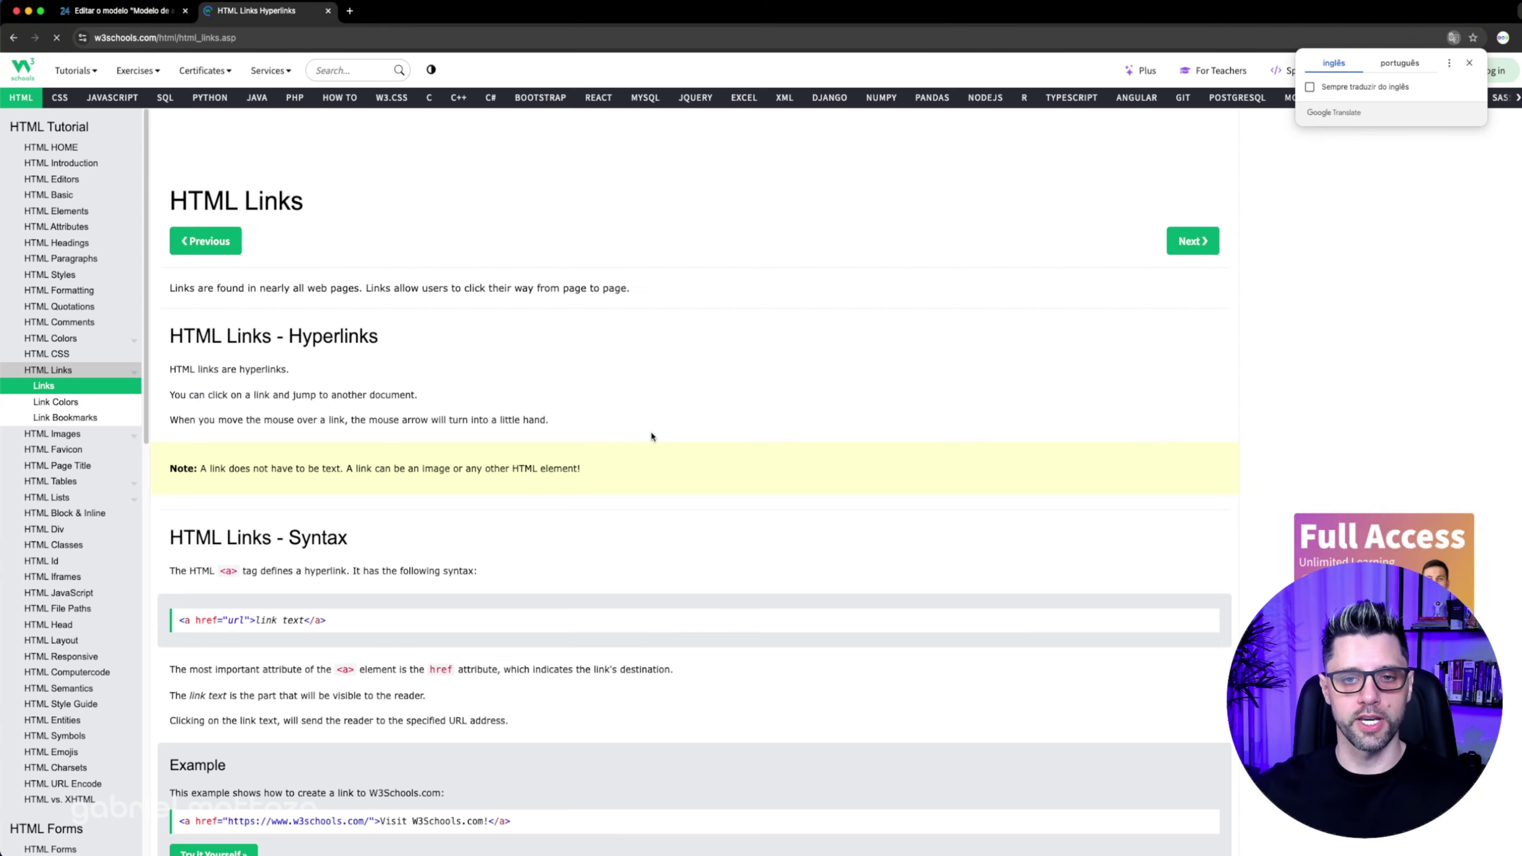
scroll(372, 438, "down", 3)
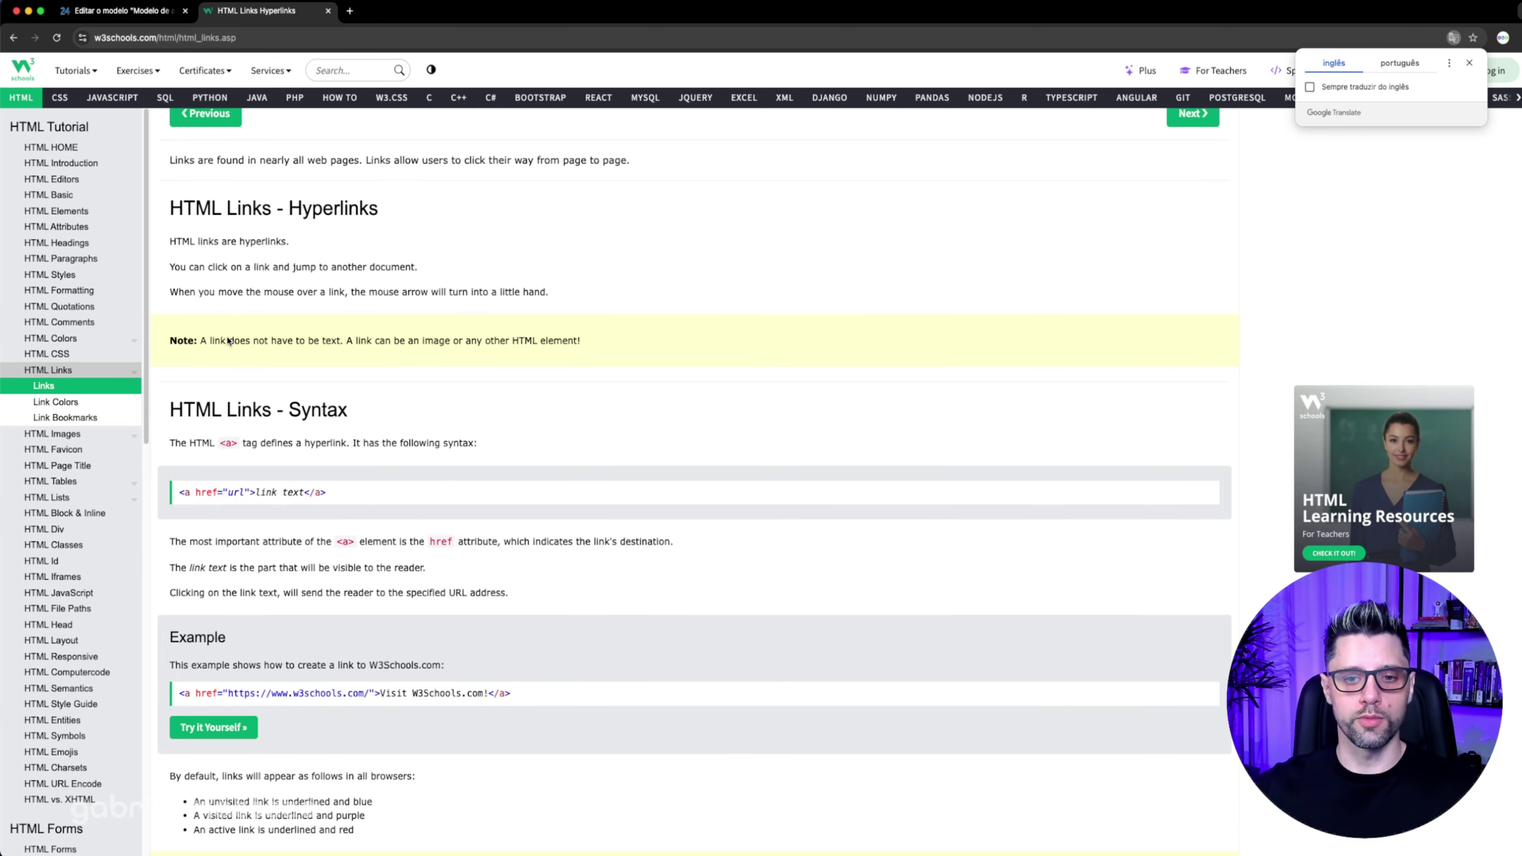
left_click_drag(333, 493, 180, 493)
key("super+c")
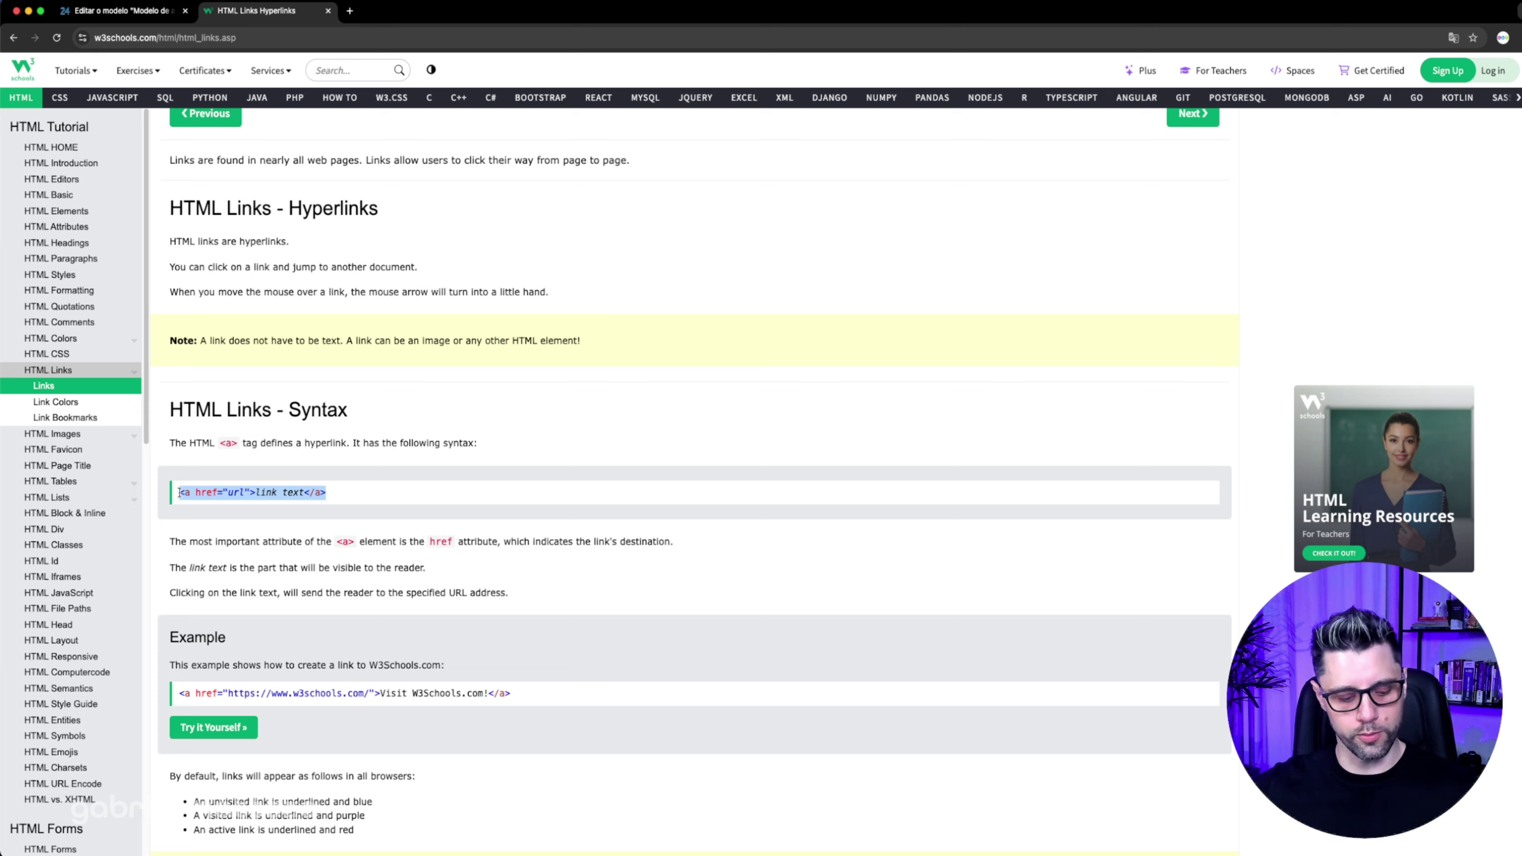
Step: Return to the Bitrix24 notification settings, enlarge the dialog and its text area, and paste the HTML link snippet below the URL
middle_click(281, 9)
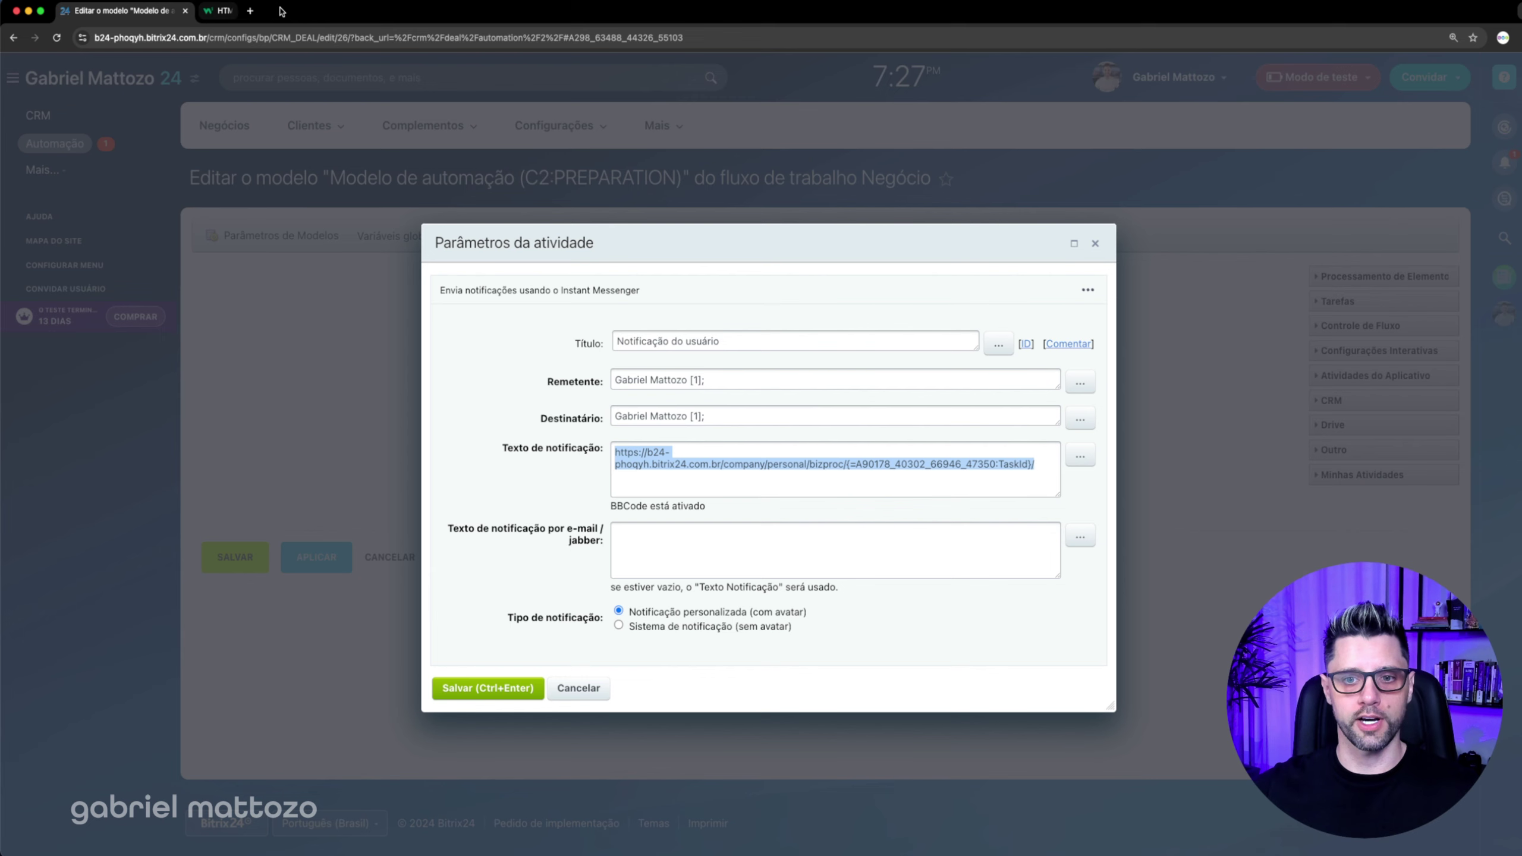
left_click_drag(636, 240, 383, 99)
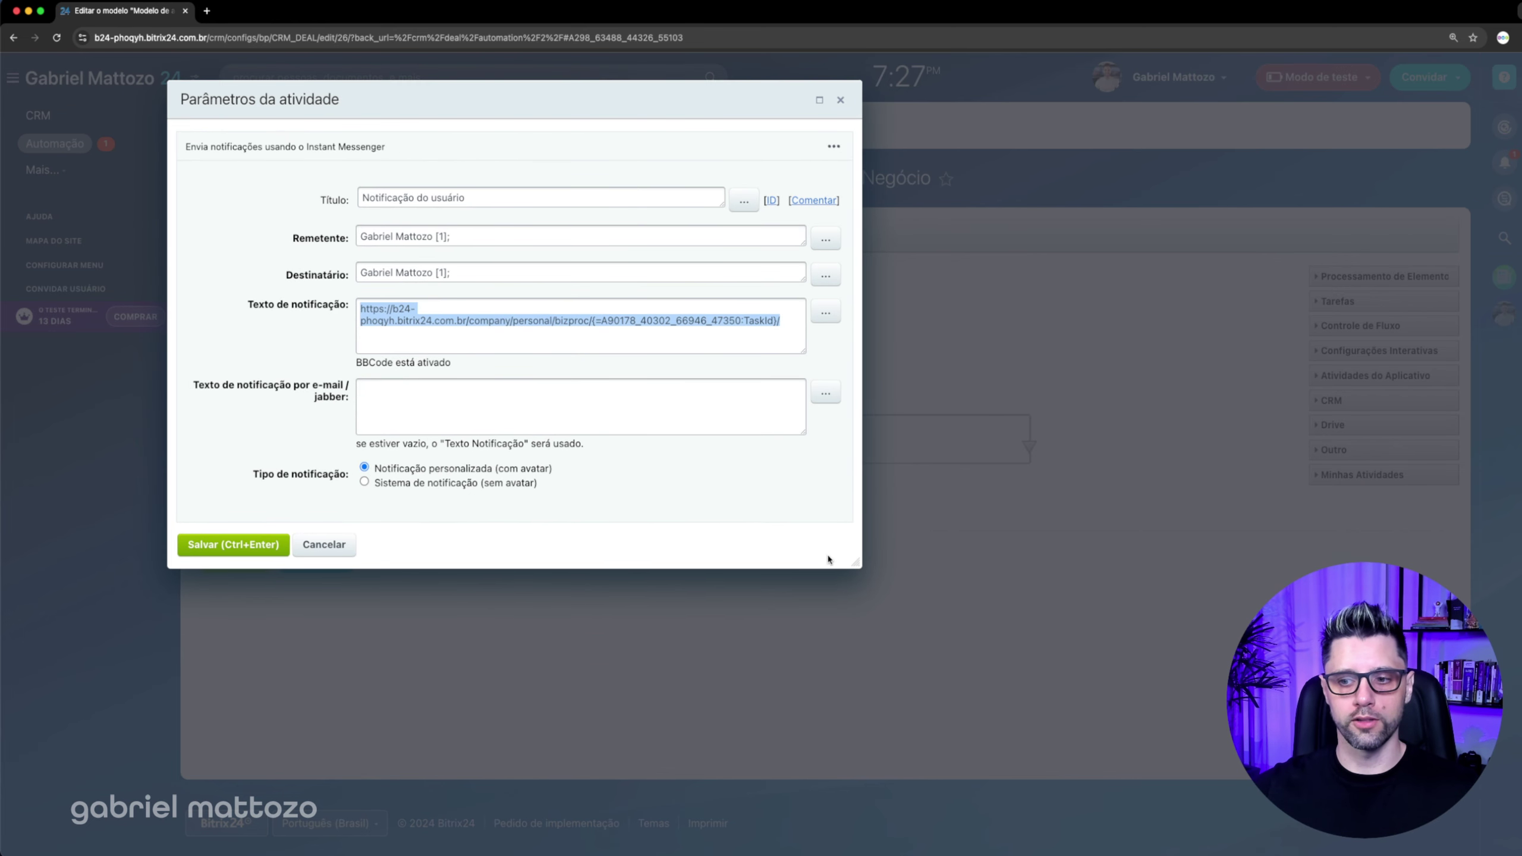
left_click_drag(858, 564, 1086, 723)
left_click(924, 304)
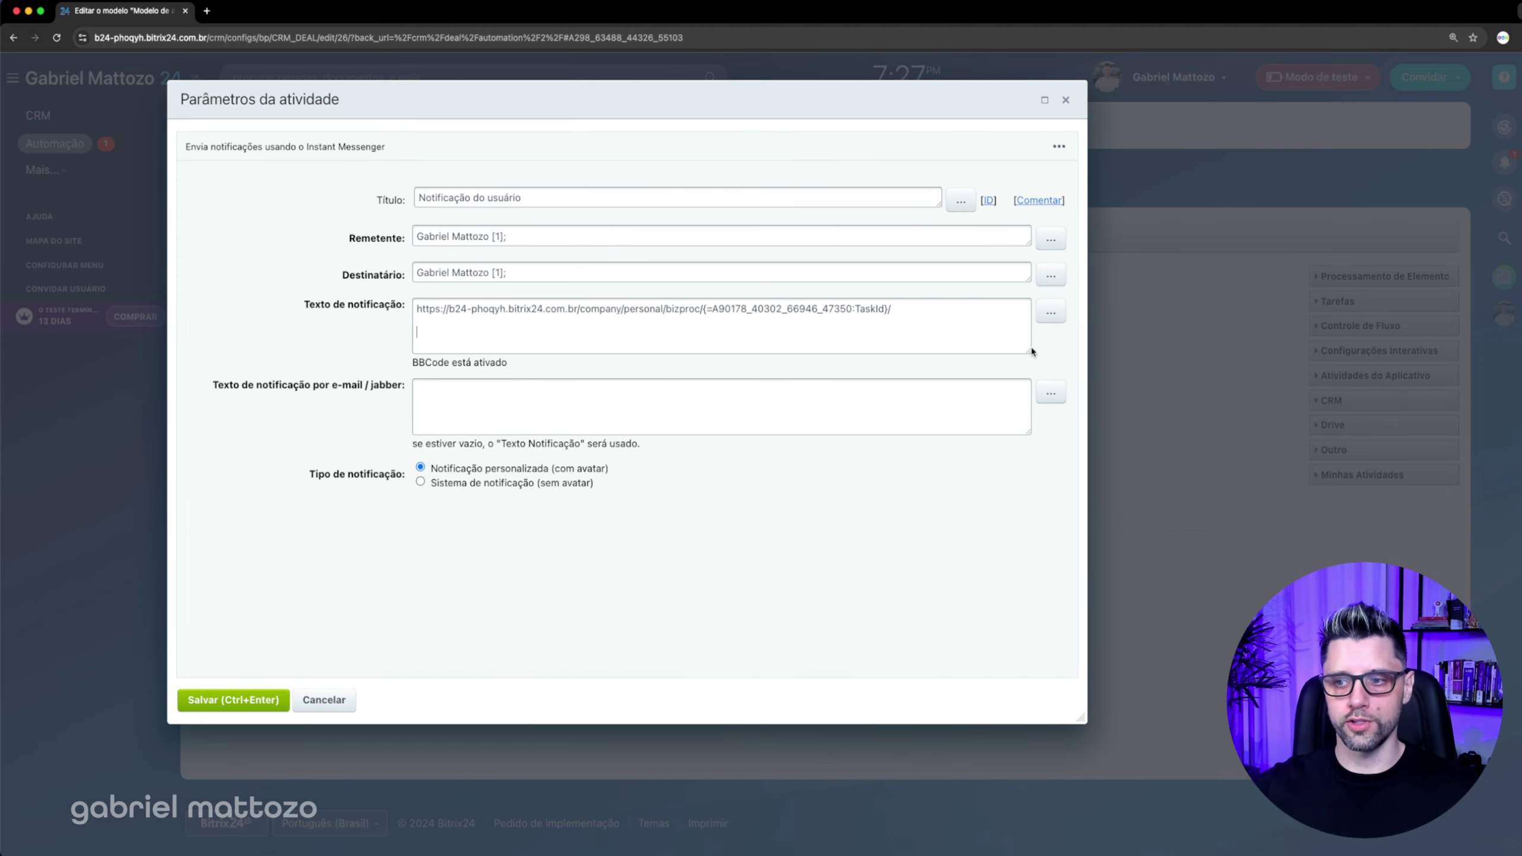
left_click_drag(1032, 353, 1023, 490)
key("super+v")
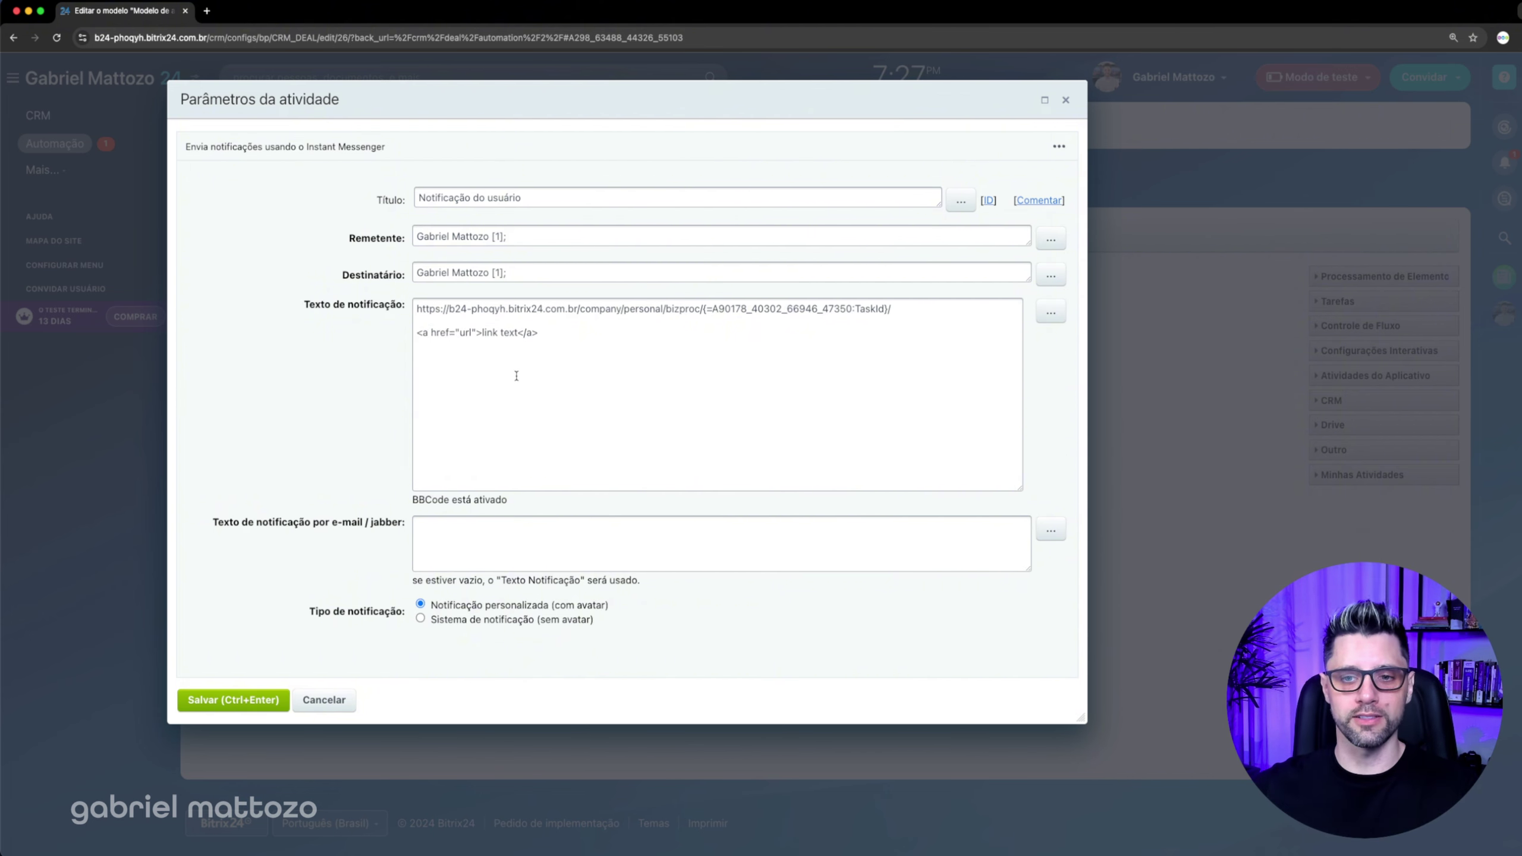
Step: Move the assignment URL from the first line into the snippet's href attribute, replacing the url placeholder
left_click_drag(418, 303, 897, 305)
key("super+x")
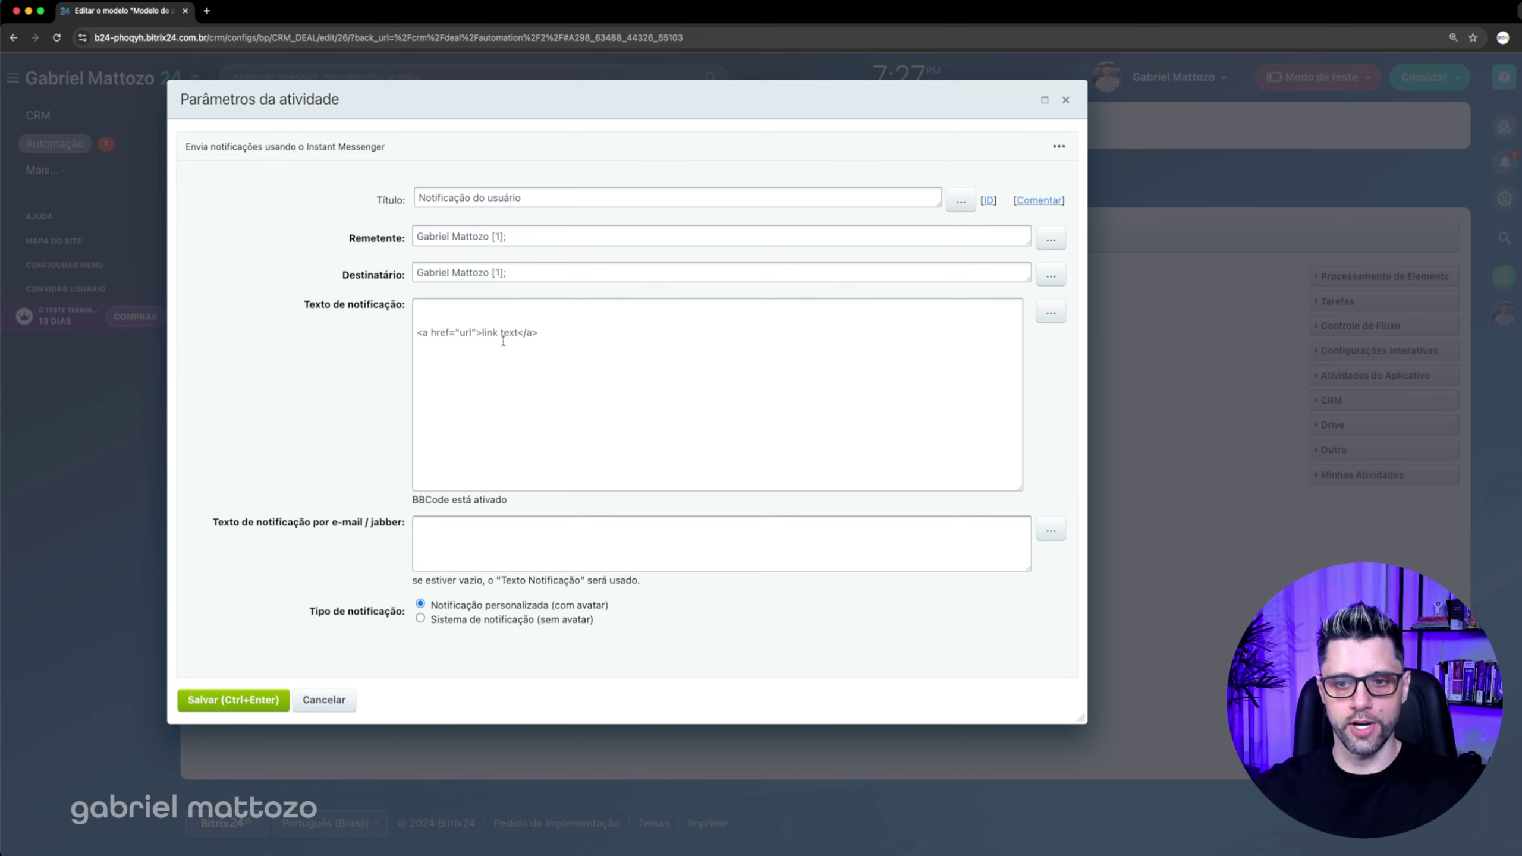
key("BackSpace")
key("BackSpace")
key("BackSpace")
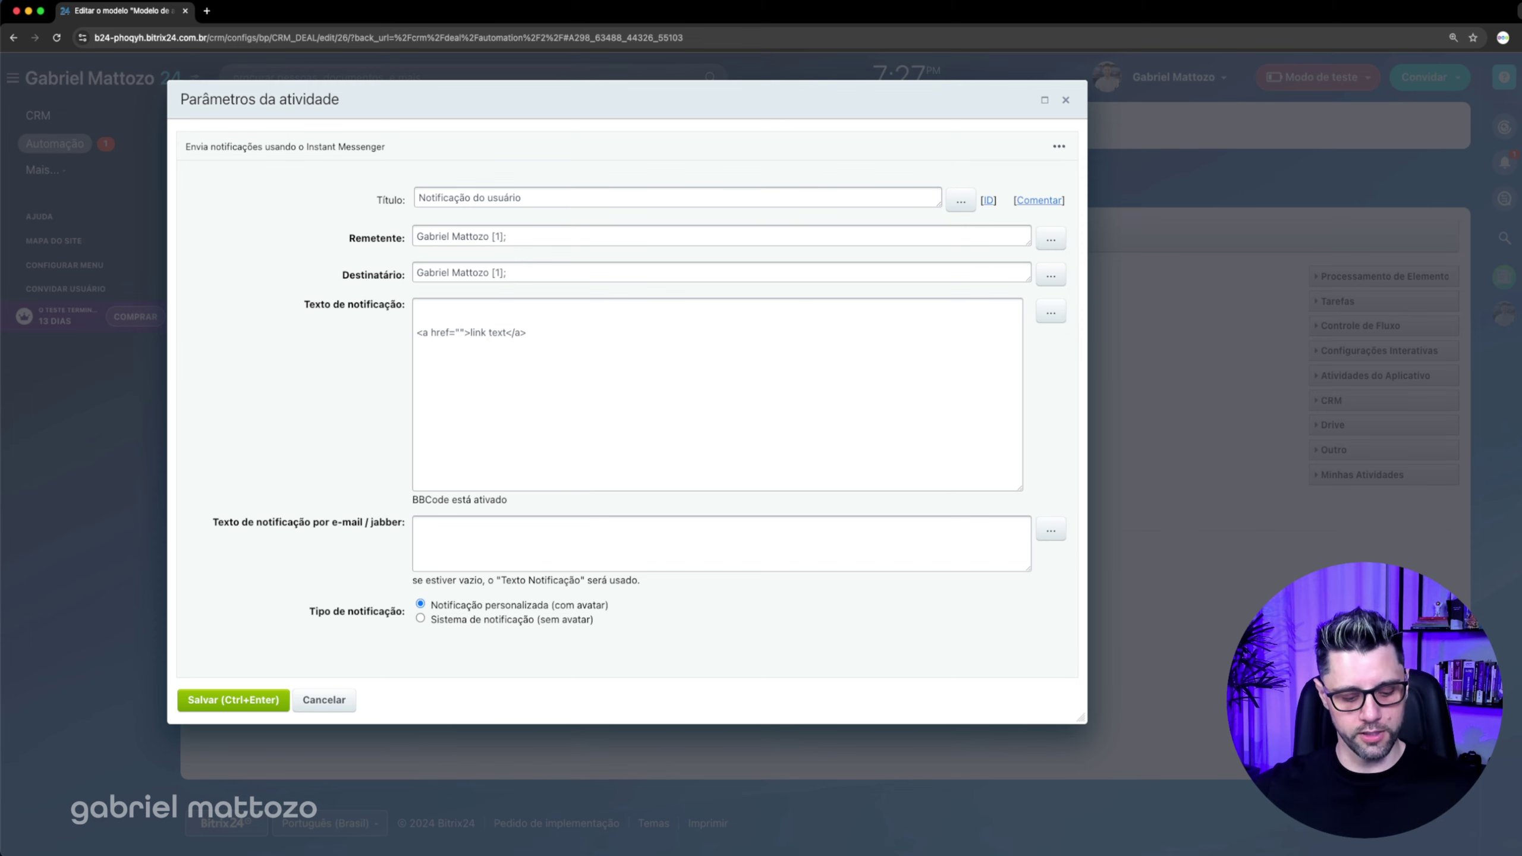
key("super+v")
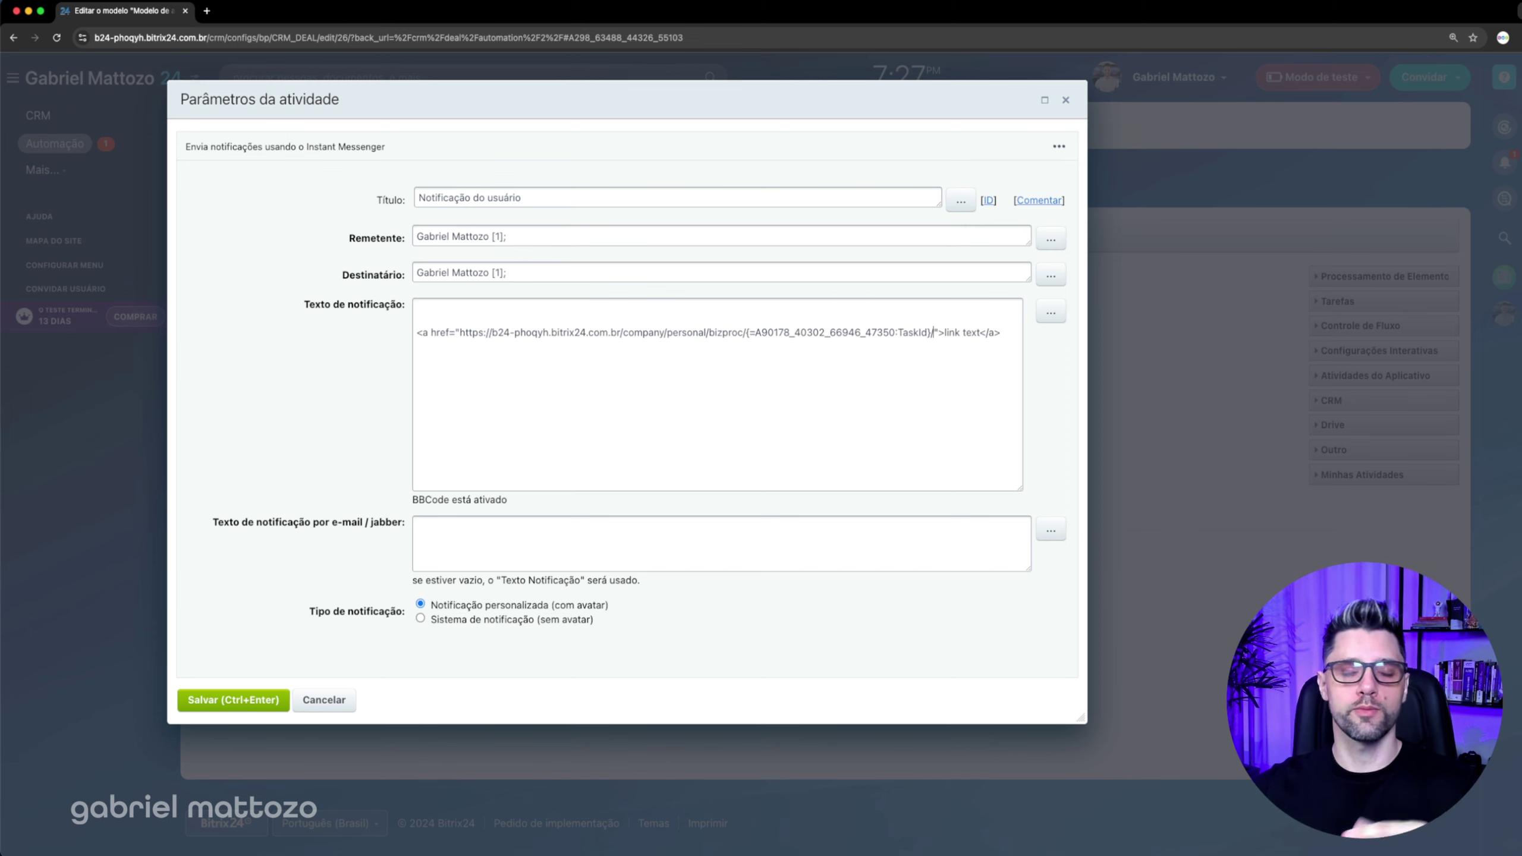
Step: Replace the "link text" placeholder in the notification's HTML link with "Clique aqui para executar a tarefa"
left_click(980, 332)
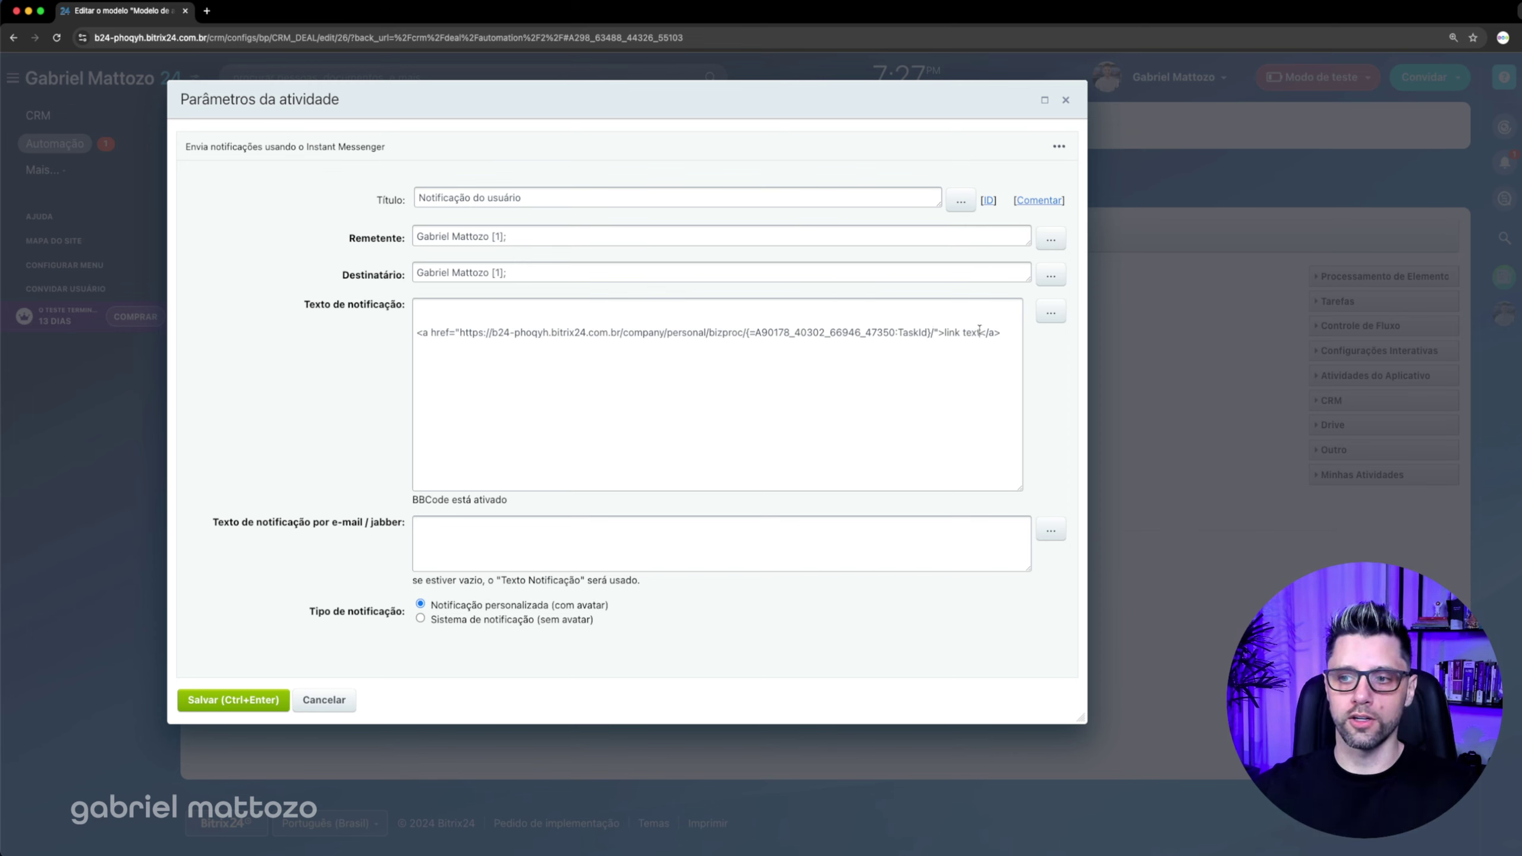
key("BackSpace")
key("BackSpace")
key("BackSpace")
key("BackSpace")
key("BackSpace")
key("BackSpace")
key("BackSpace")
key("BackSpace")
key("BackSpace")
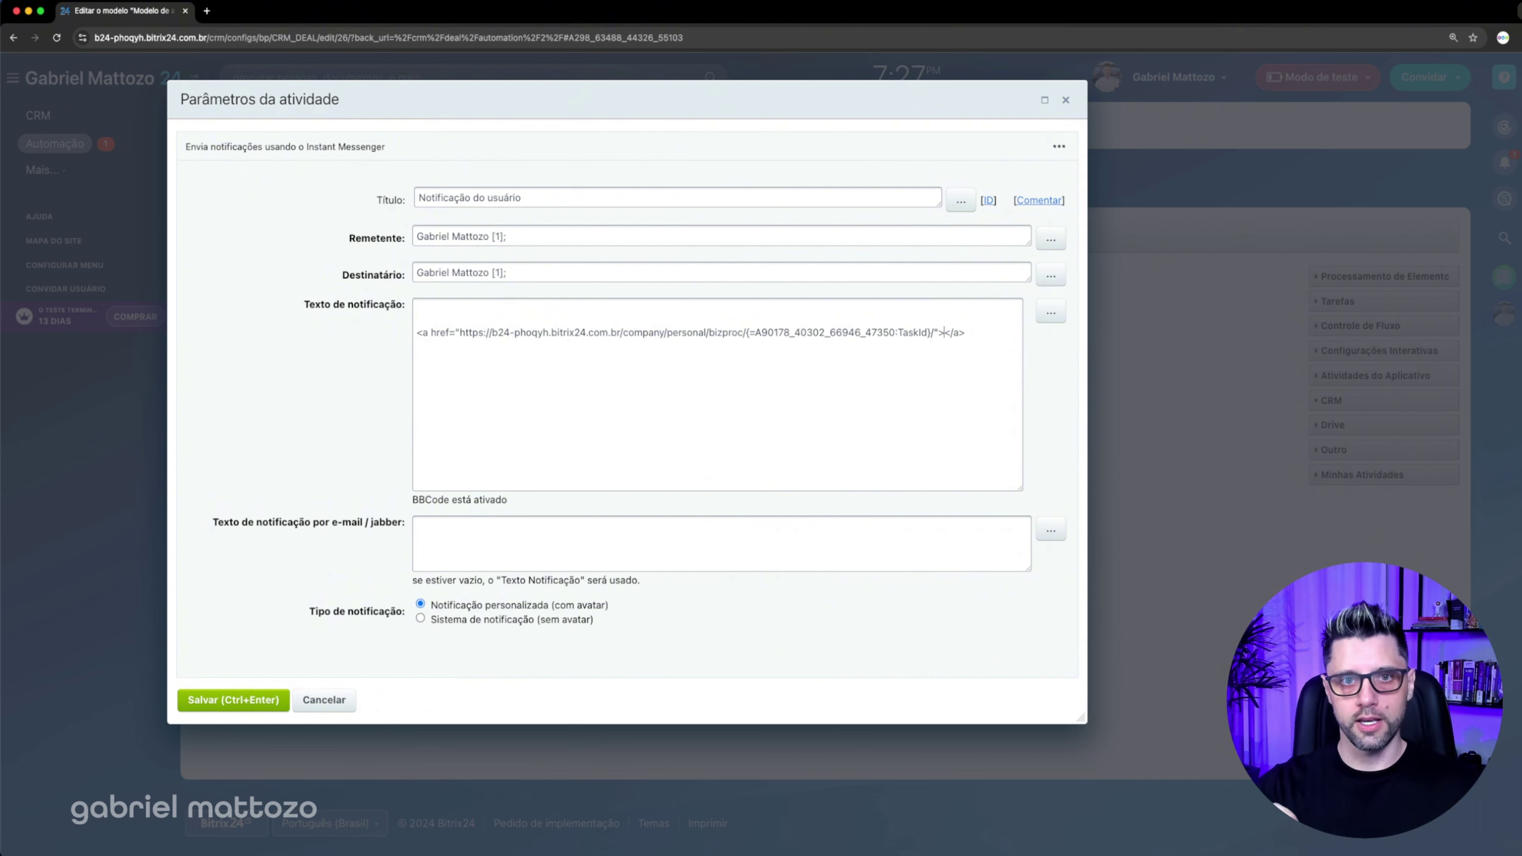
type("Cli")
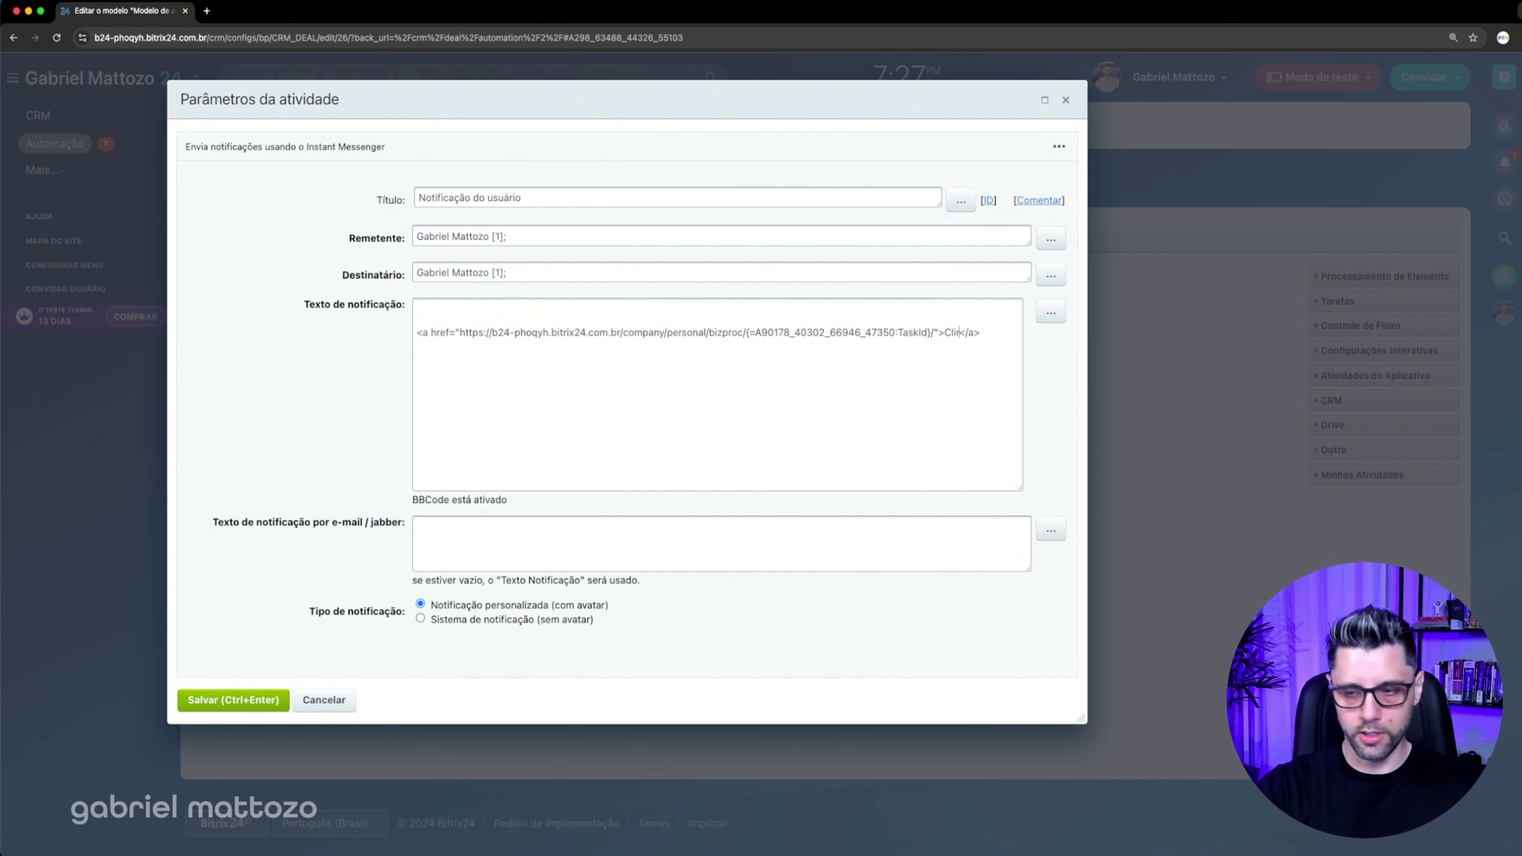
type("que aqui para ")
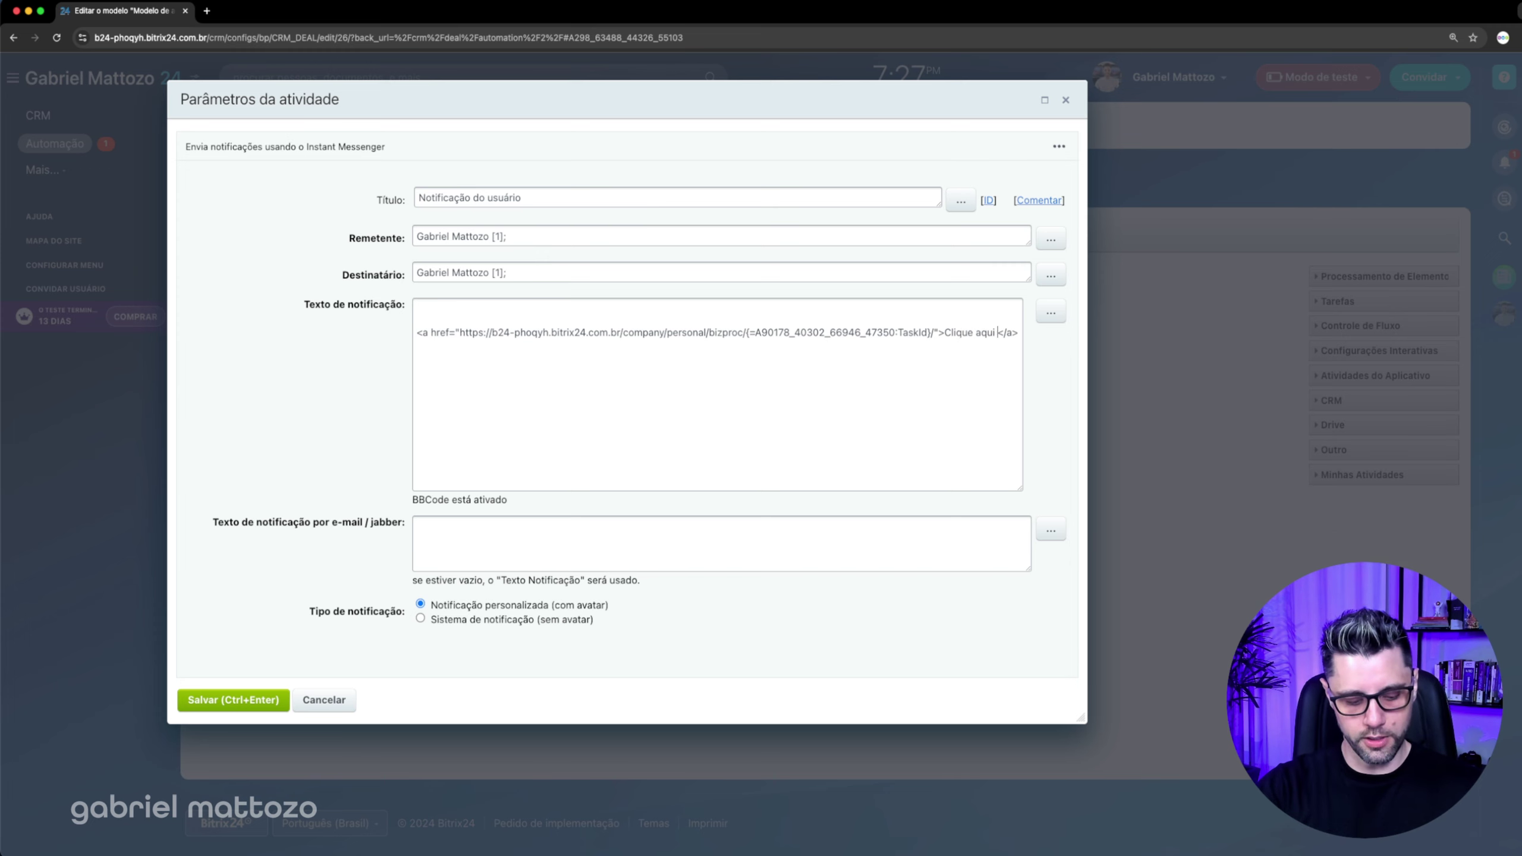
type("executatr a")
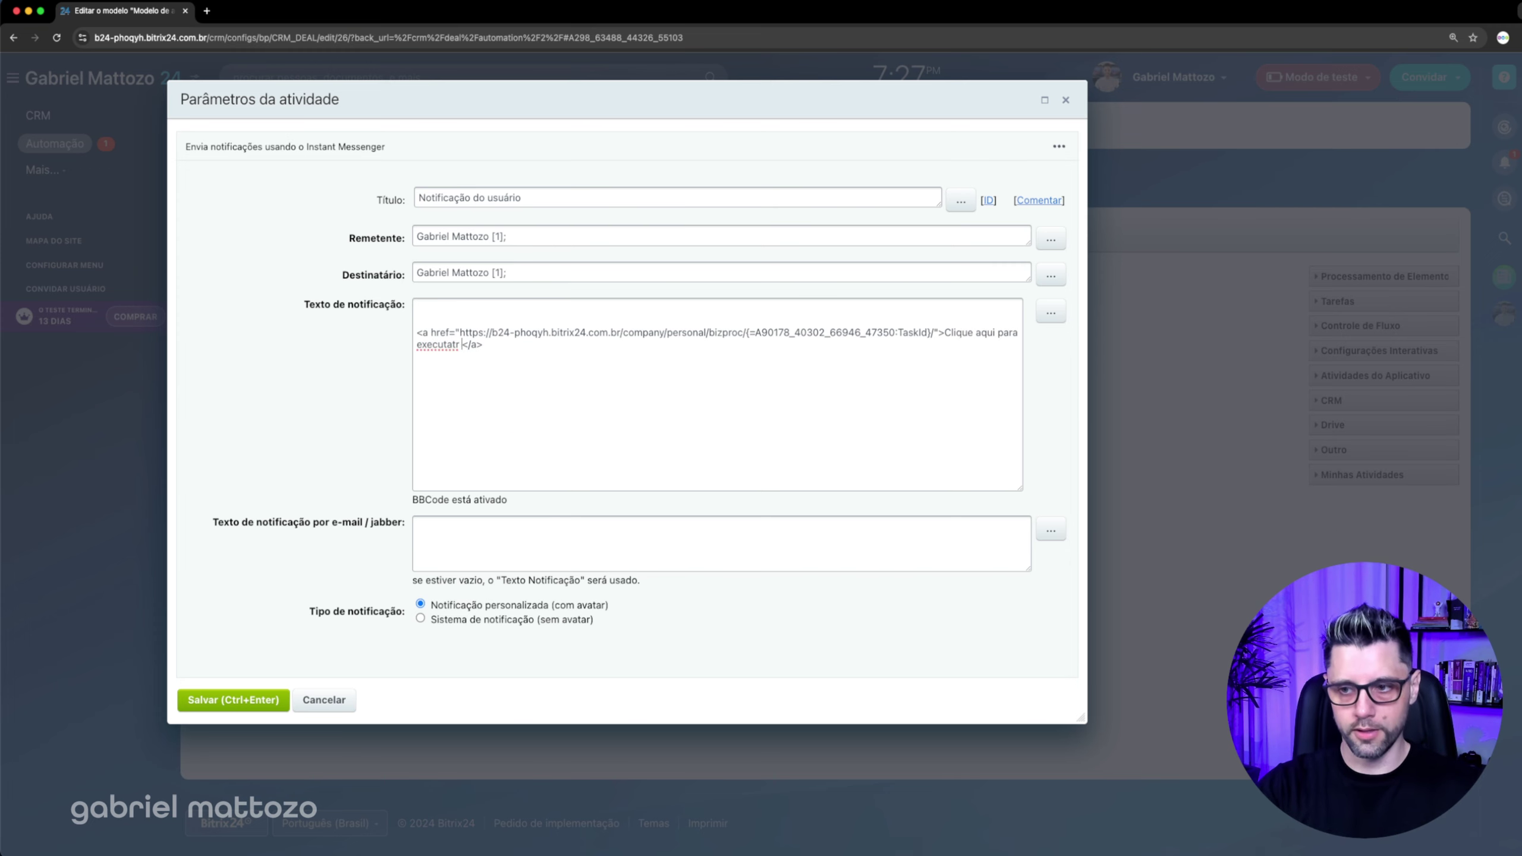
key("BackSpace")
key("BackSpace")
key("BackSpace")
key("BackSpace")
key("BackSpace")
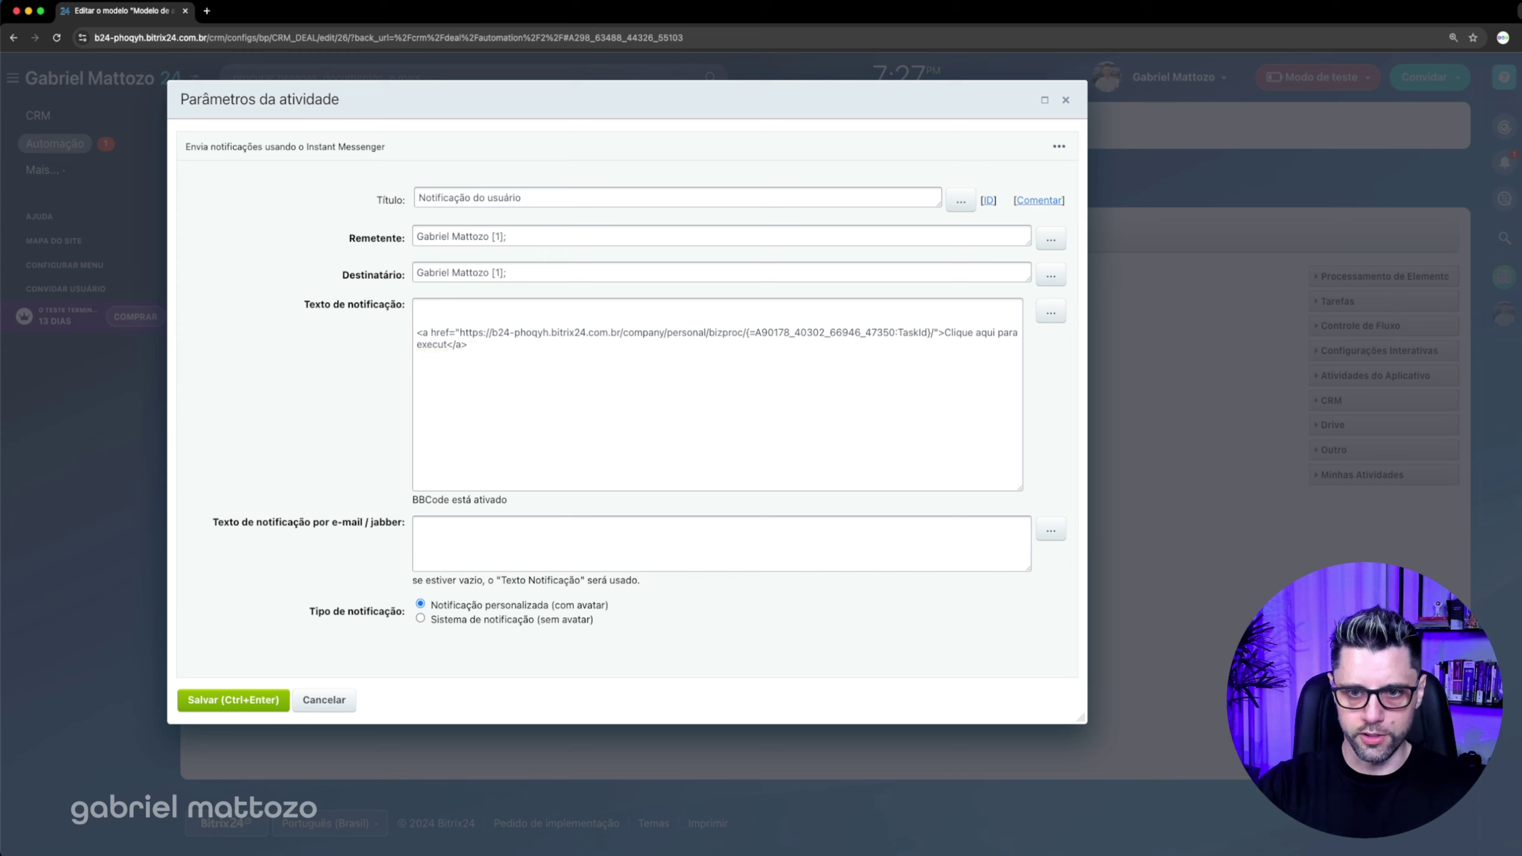
type("ar a tarefa")
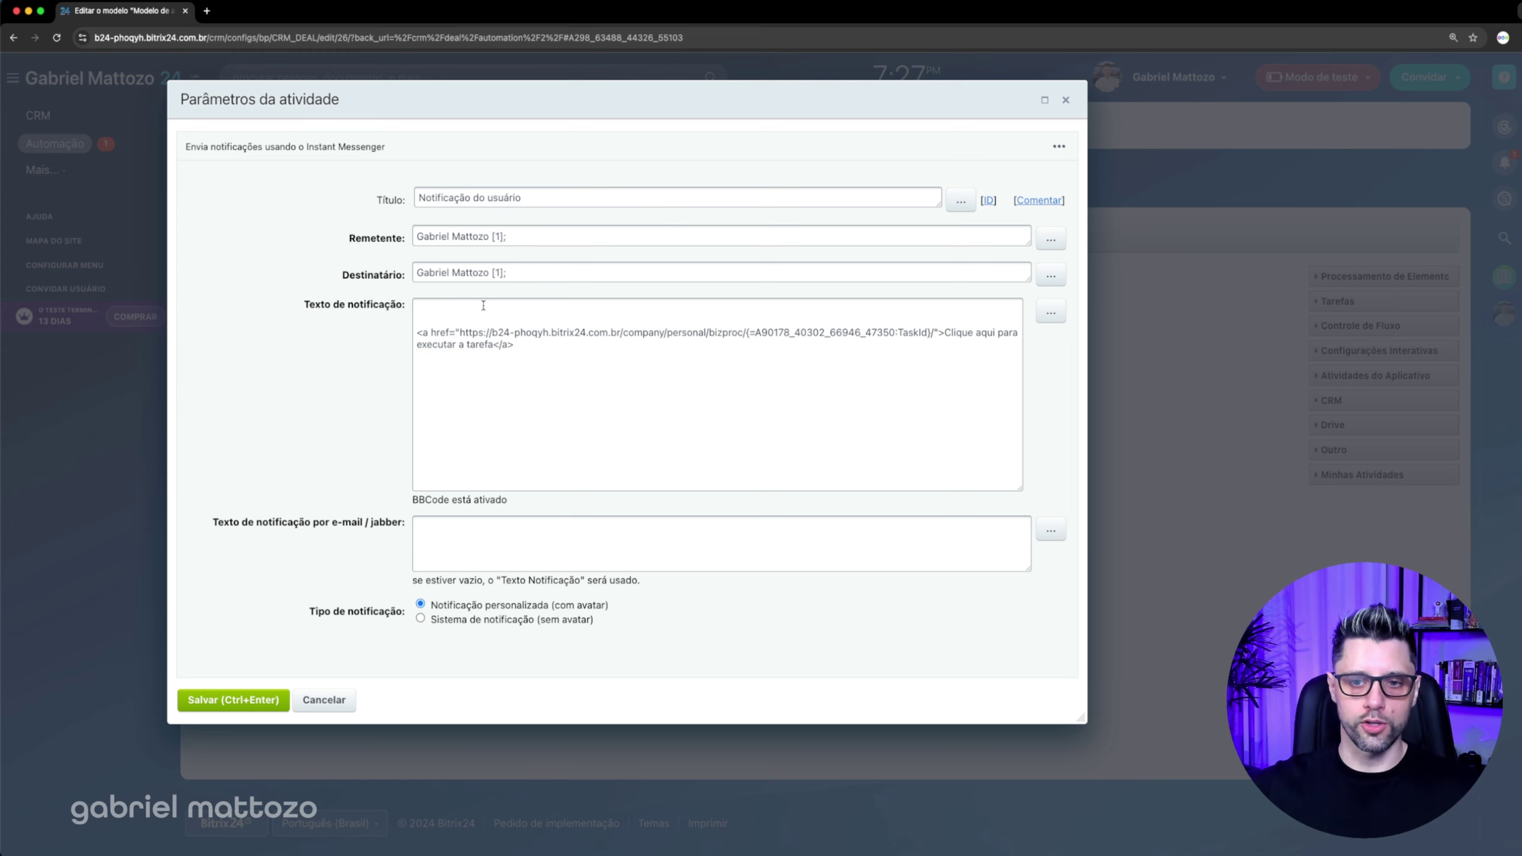
left_click_drag(421, 324, 564, 353)
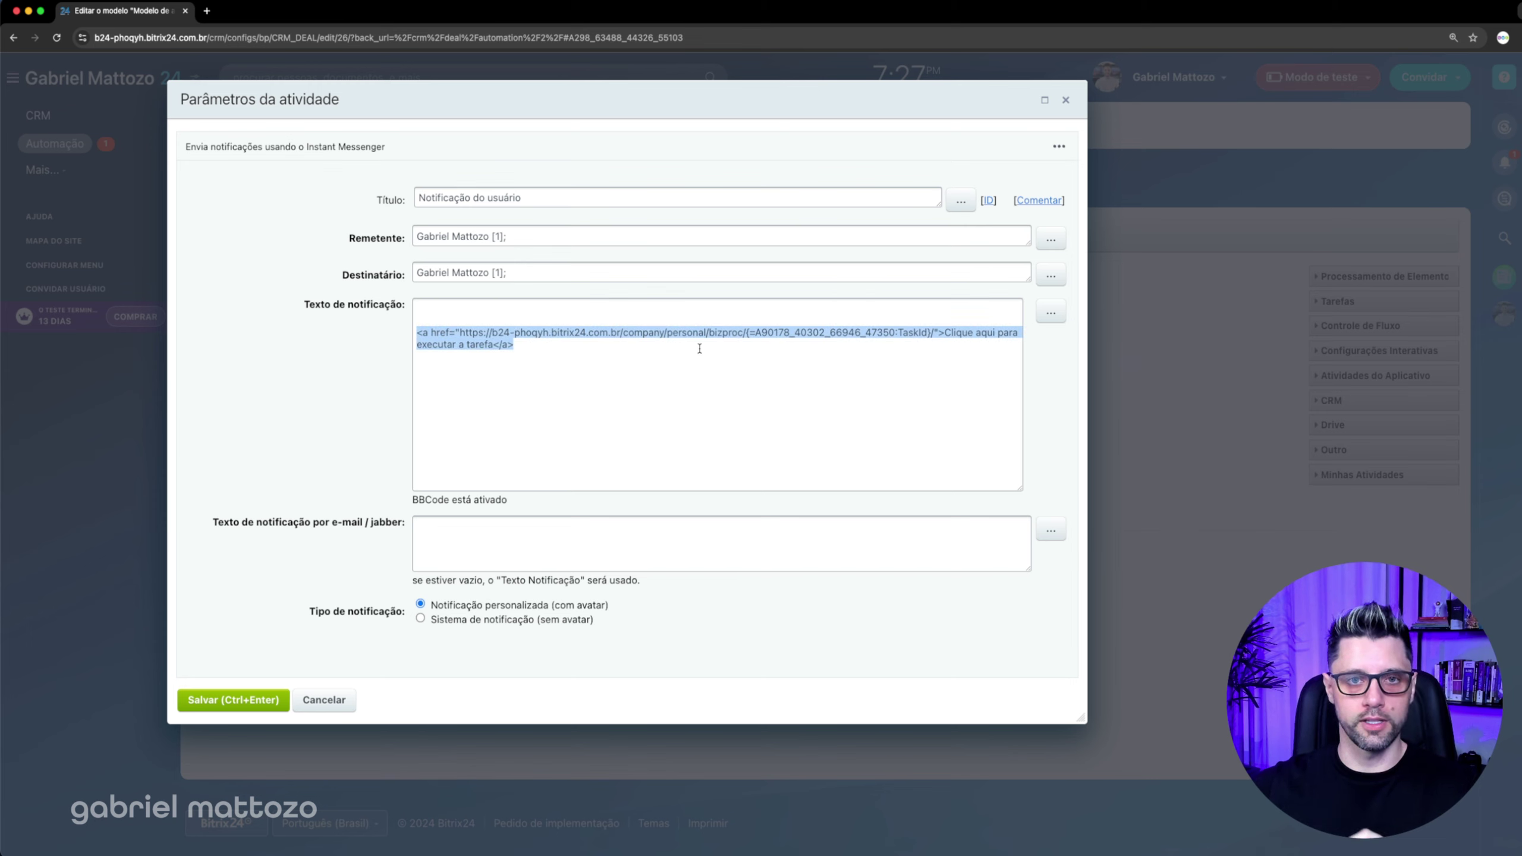
Step: Add the line "Chegou uma nova tarefa para aprovação" above the link in the notification text and tidy the blank lines between them
left_click(473, 304)
key("Return")
key("Return")
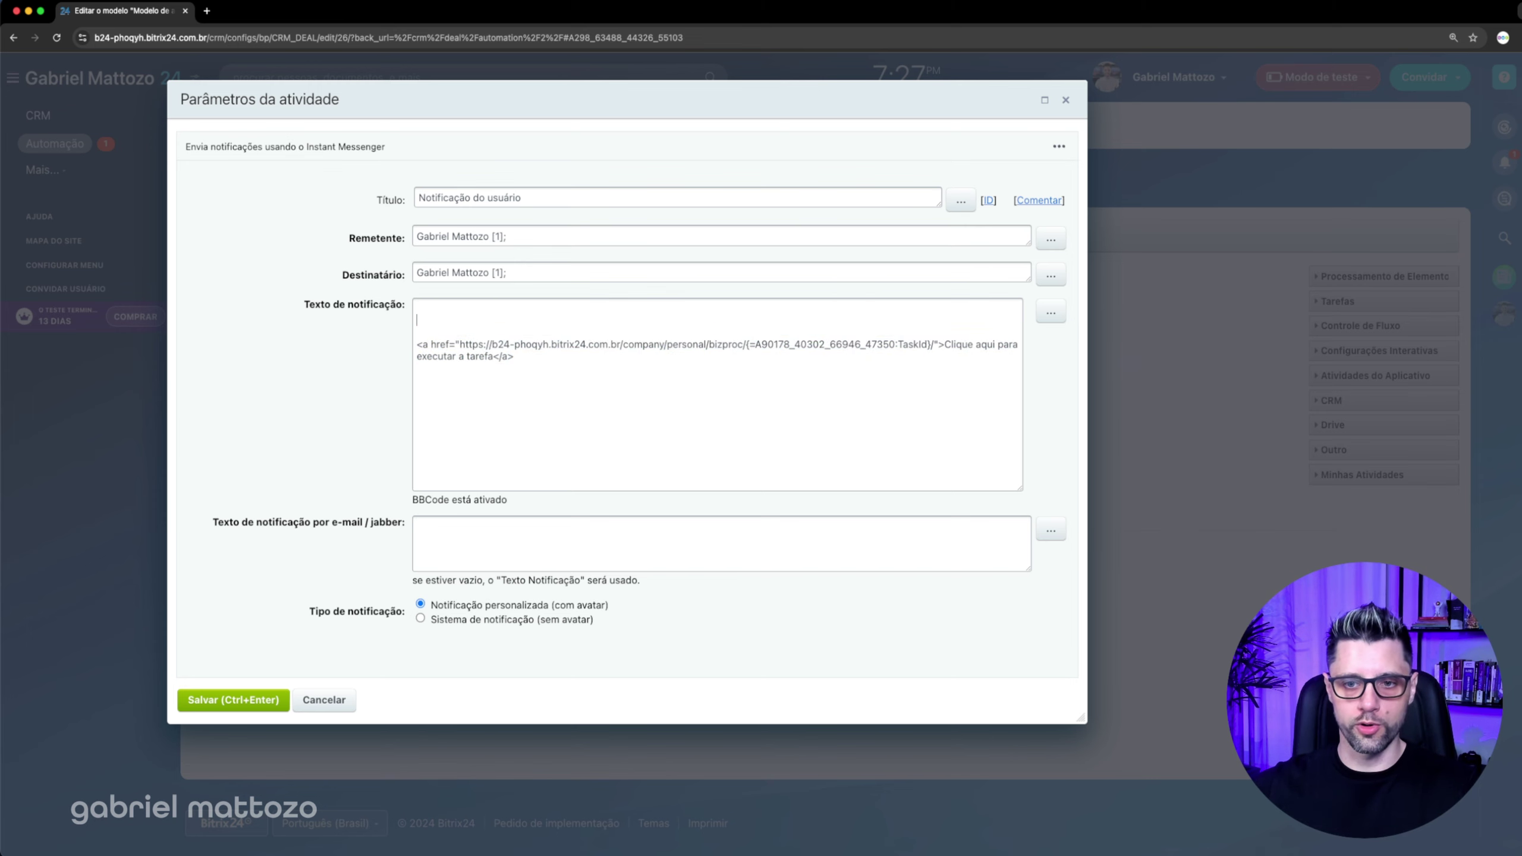
type("Che")
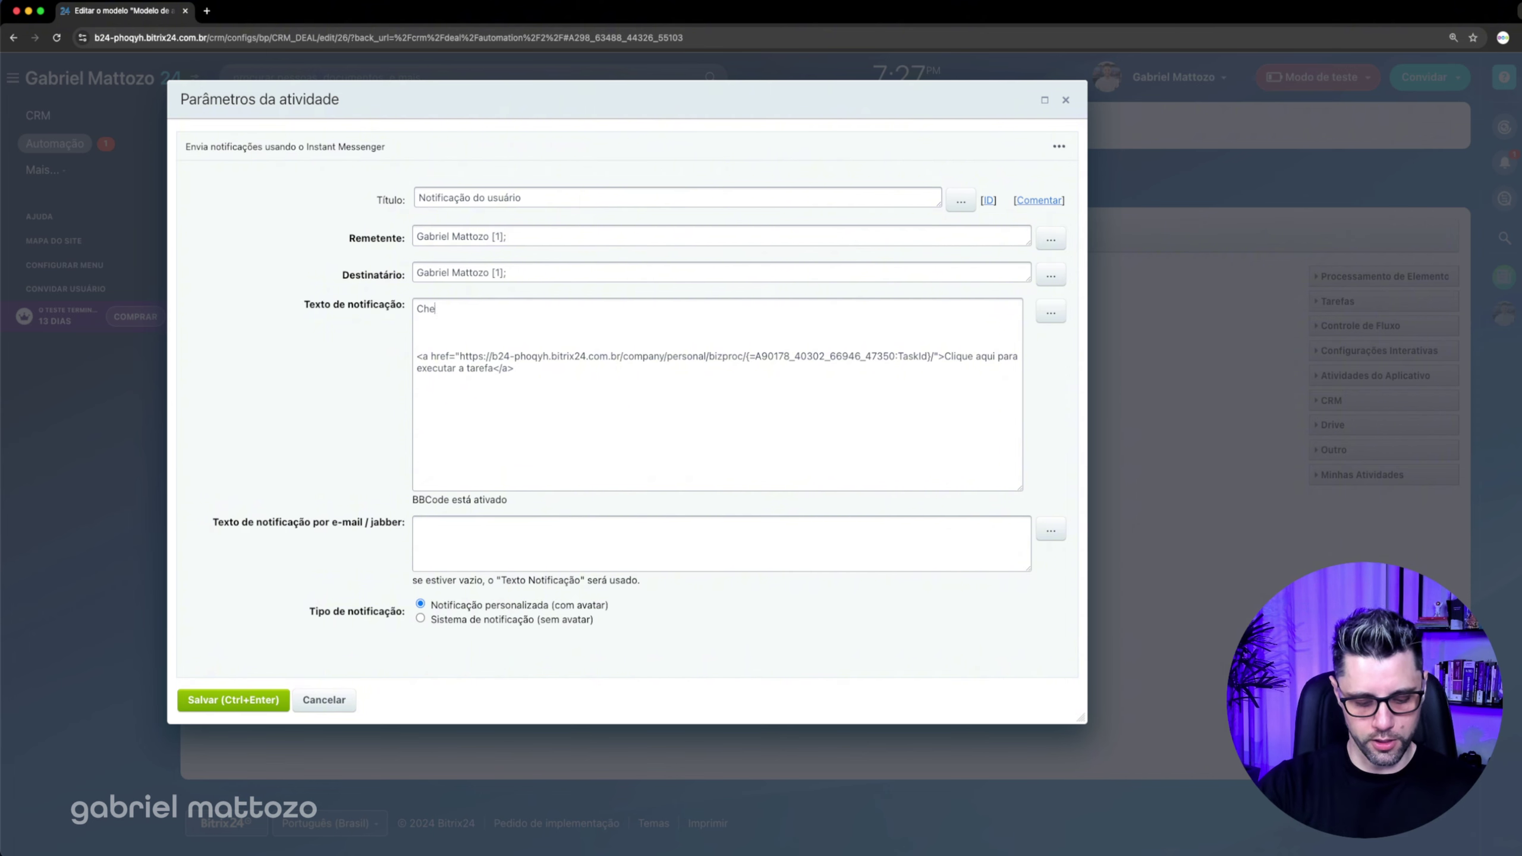
type("gou uma nova tar")
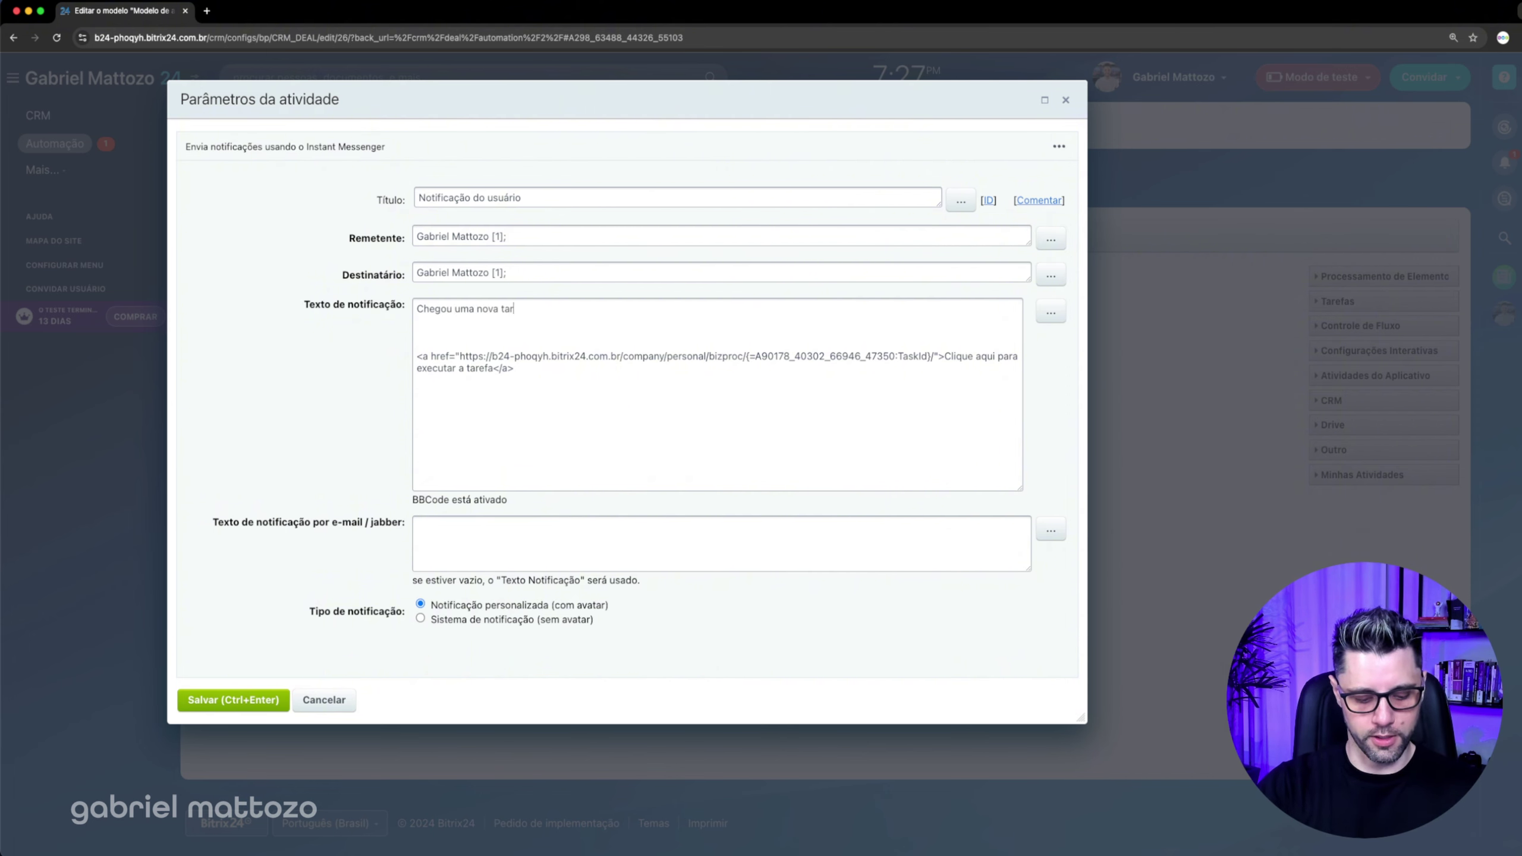
type("efa para aprovação")
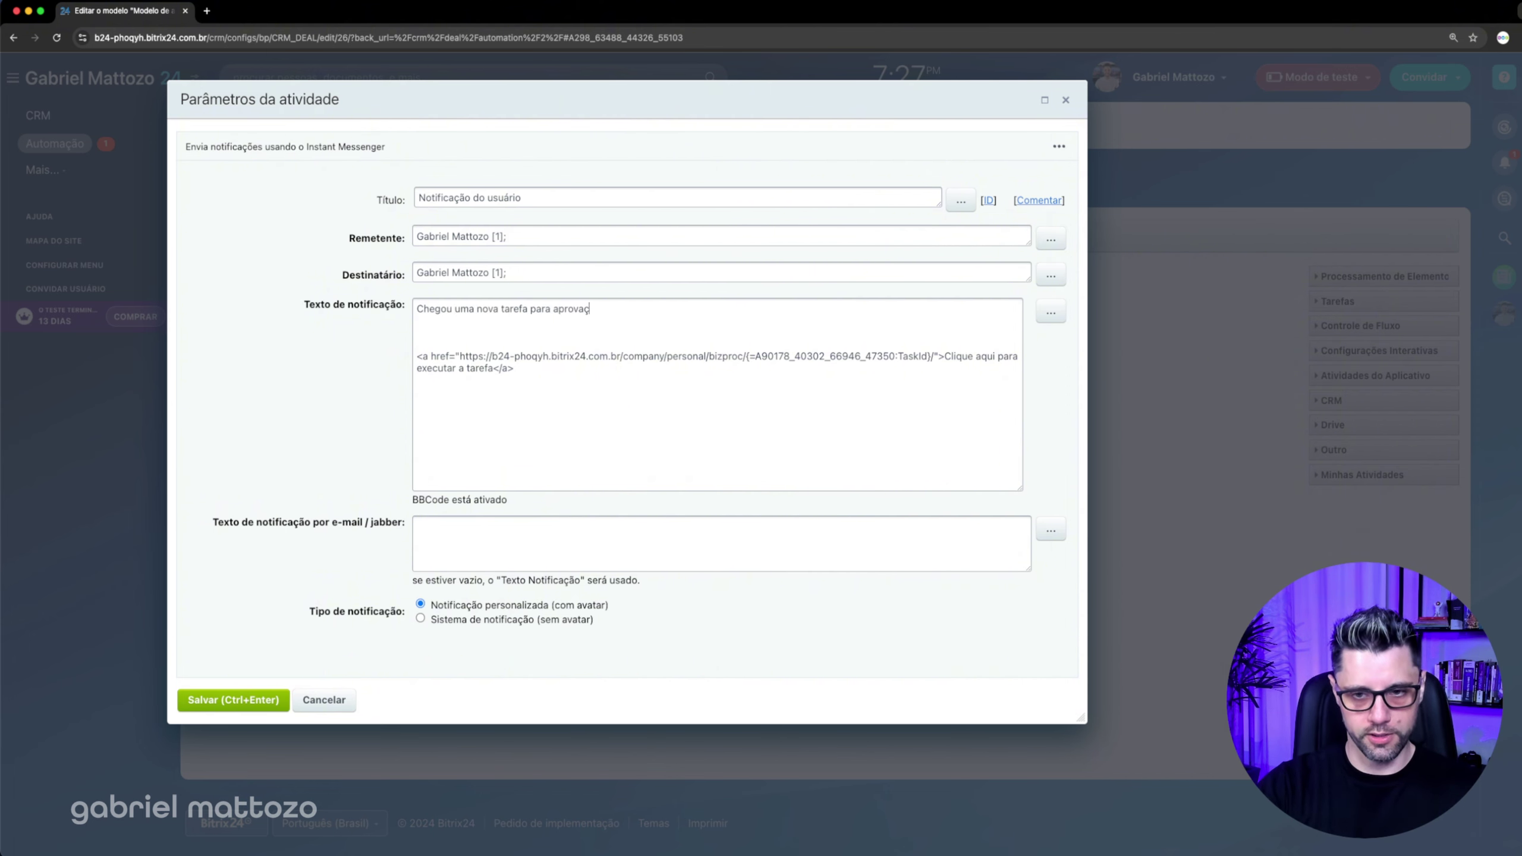
key("BackSpace")
key("BackSpace")
type("Ã")
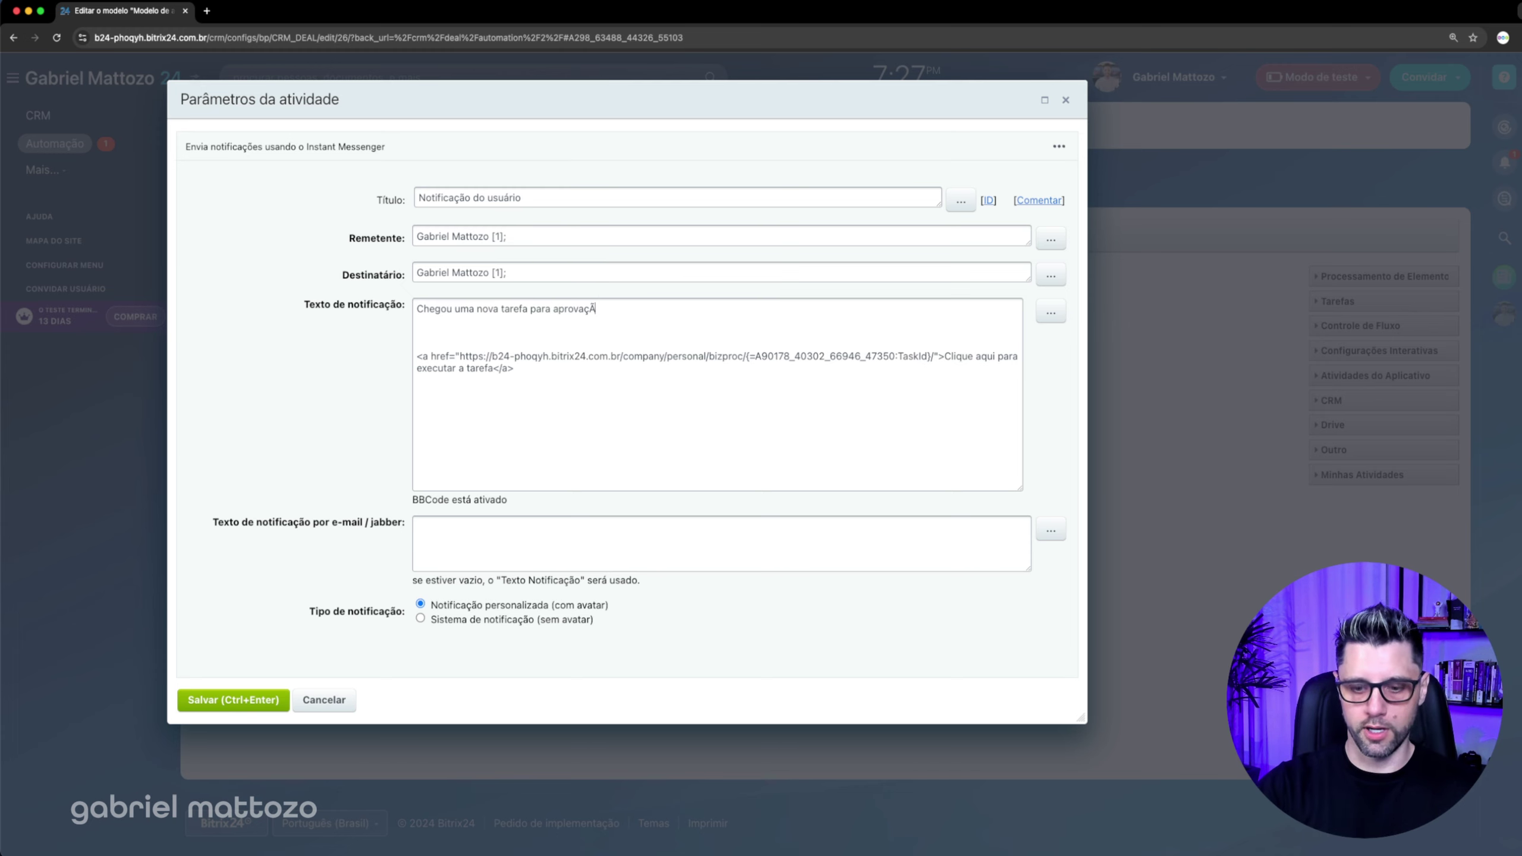
type("ão")
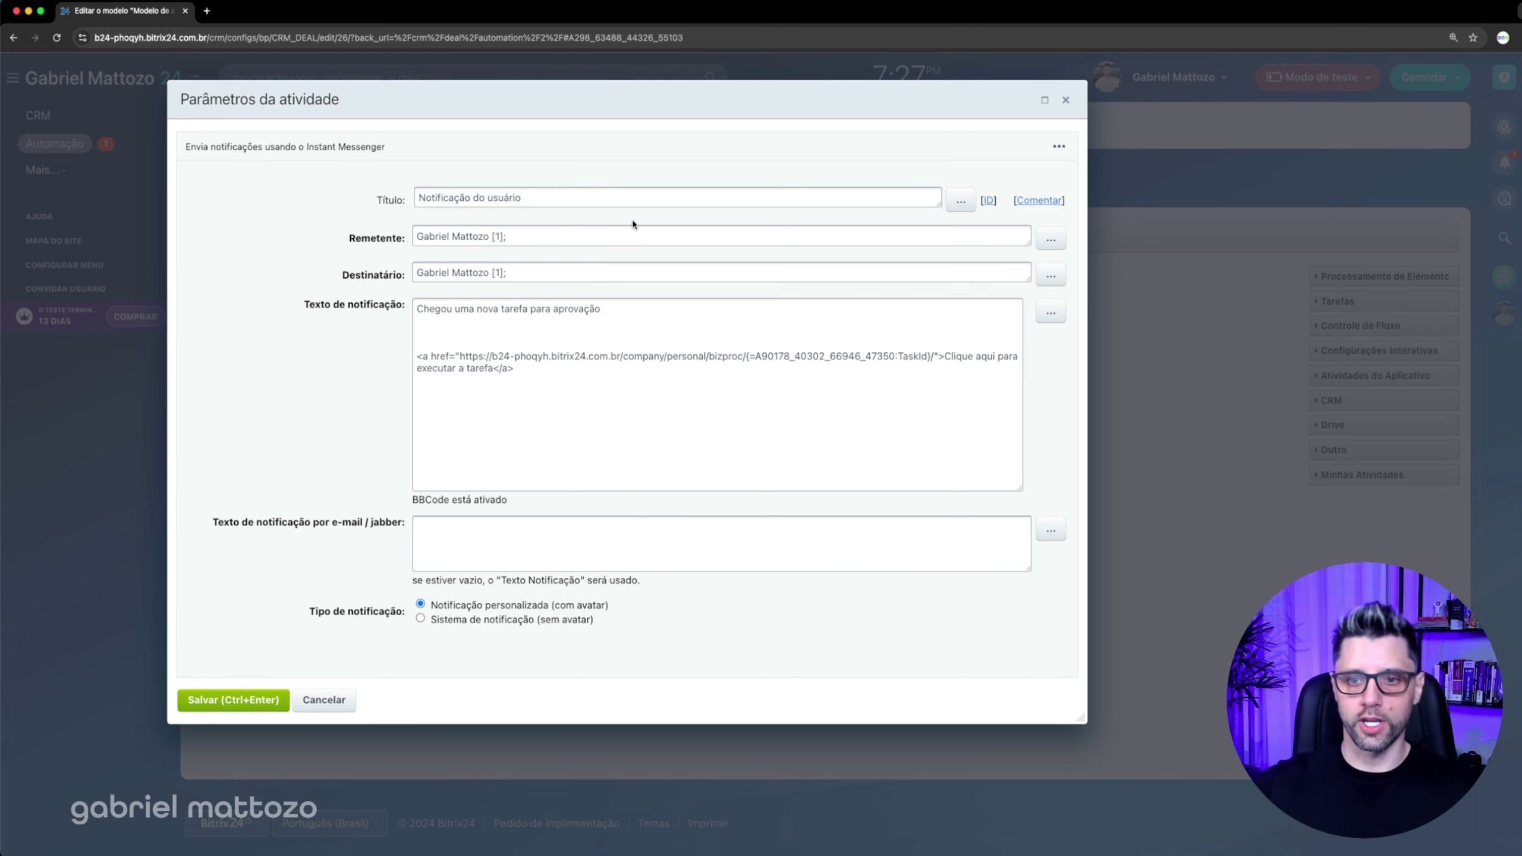
left_click(1052, 312)
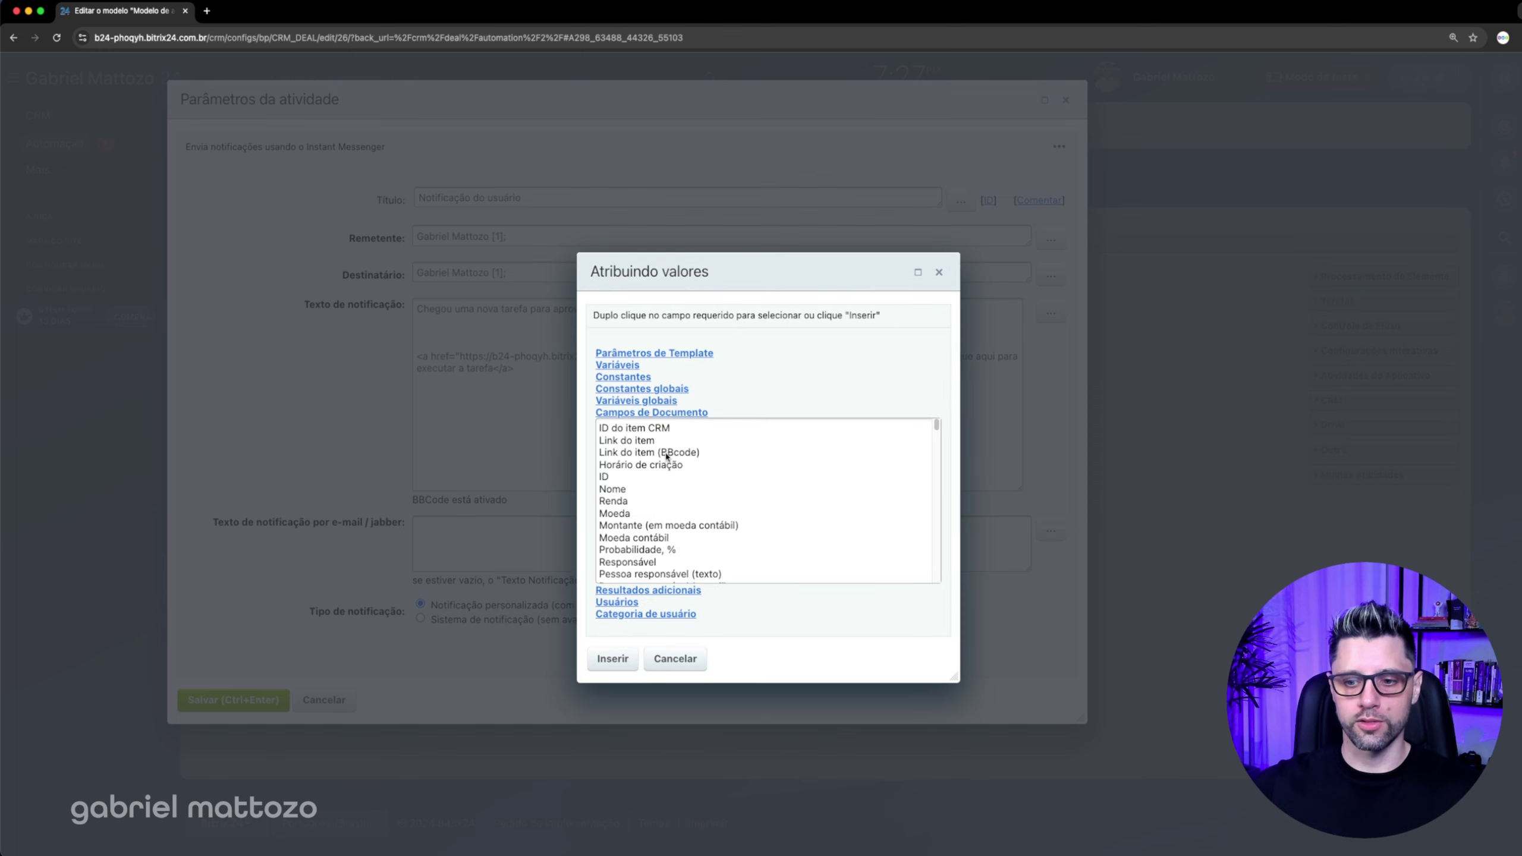
left_click(677, 666)
left_click(481, 337)
key("BackSpace")
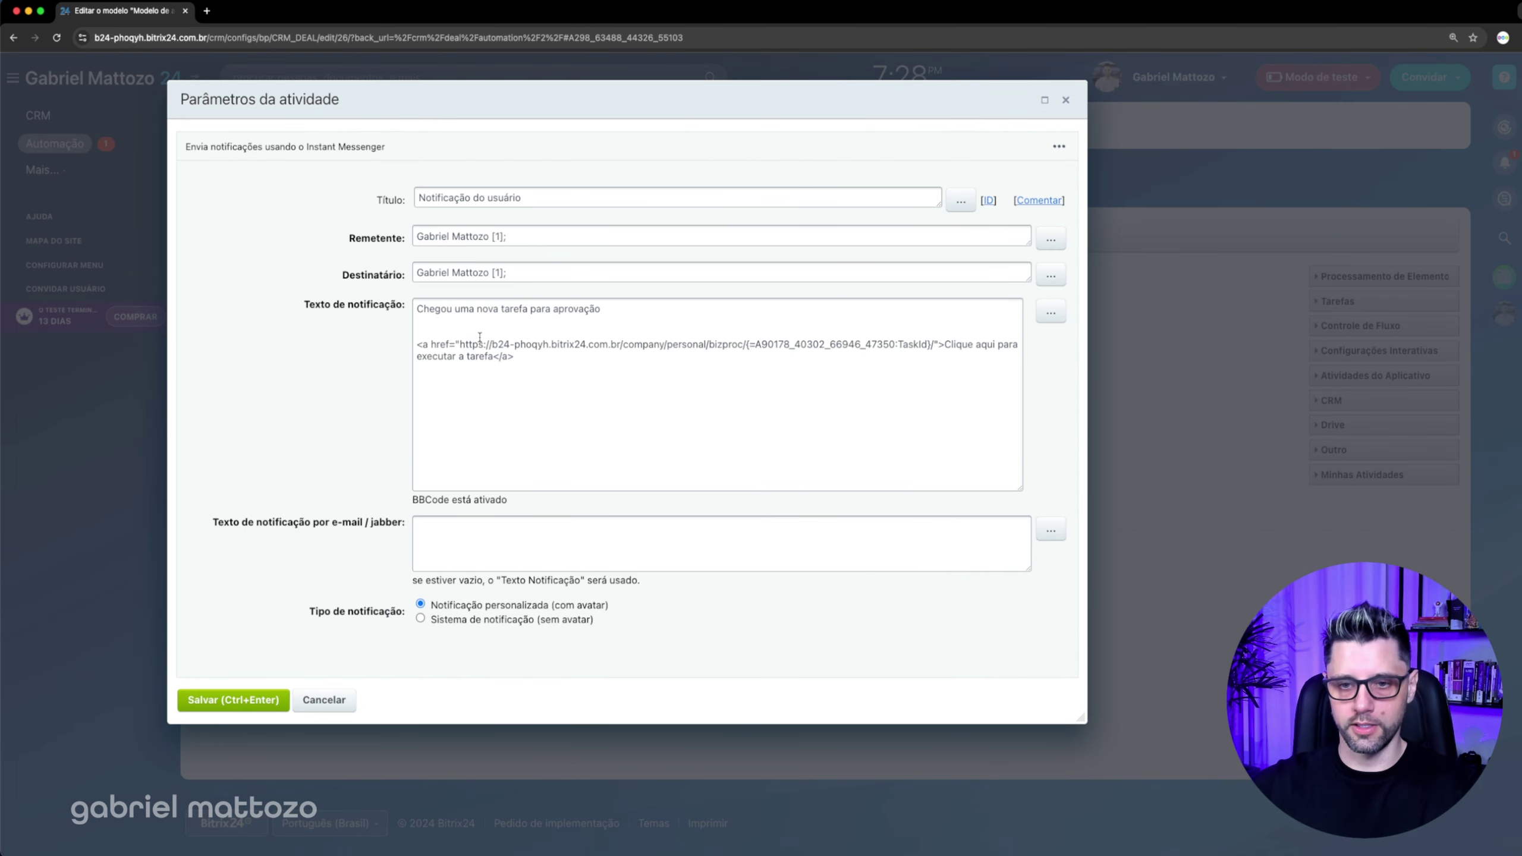
Step: Frame the notification message with a line of plus signs above and below it, and save the activity parameters
left_click(414, 308)
key("Return")
key("Return")
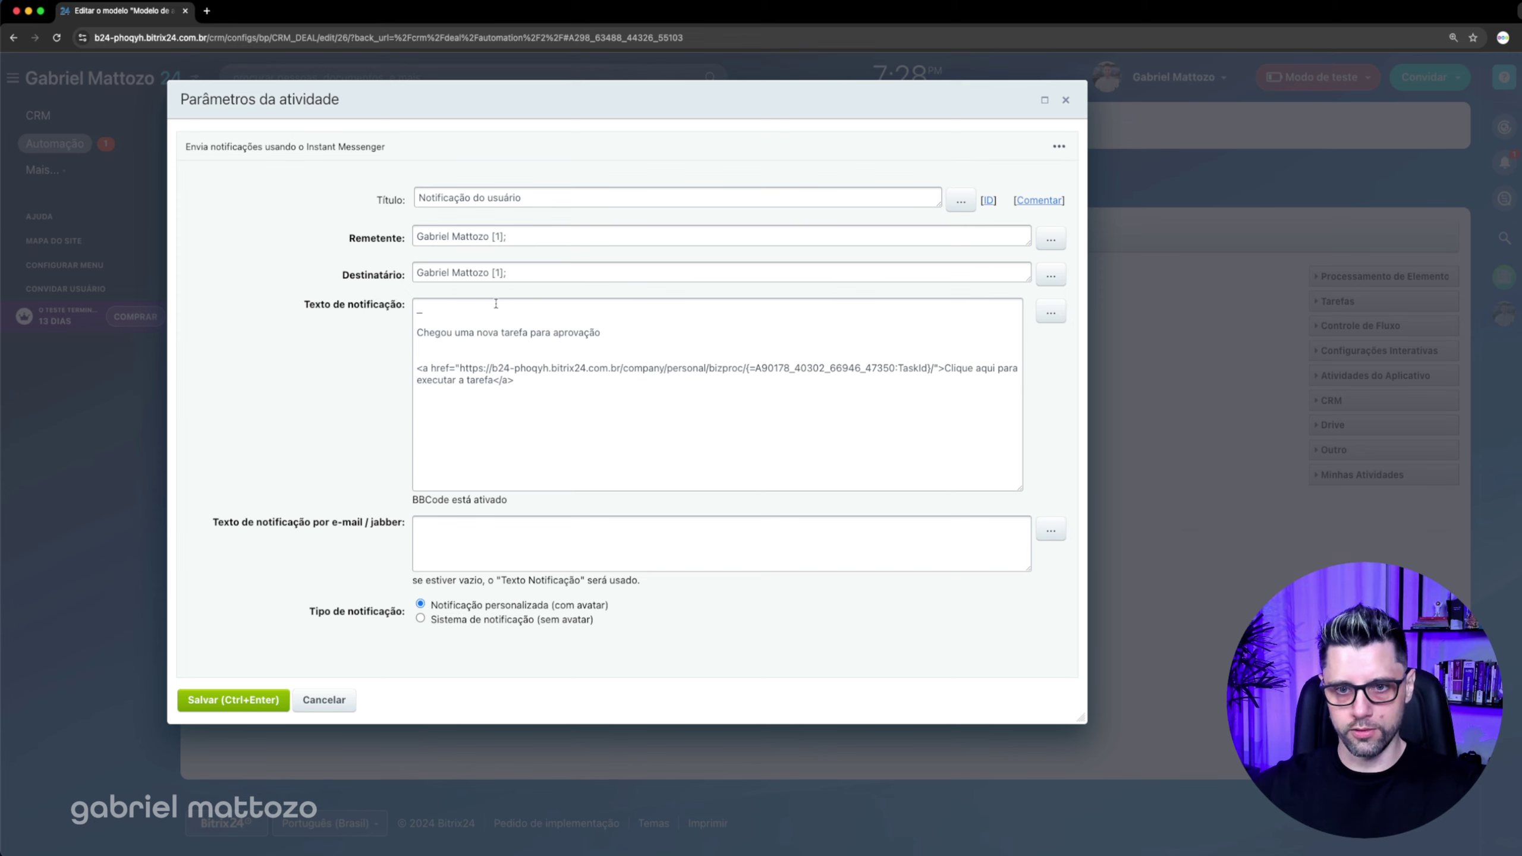
type("+++++++++++++++++++++++++++++++++++")
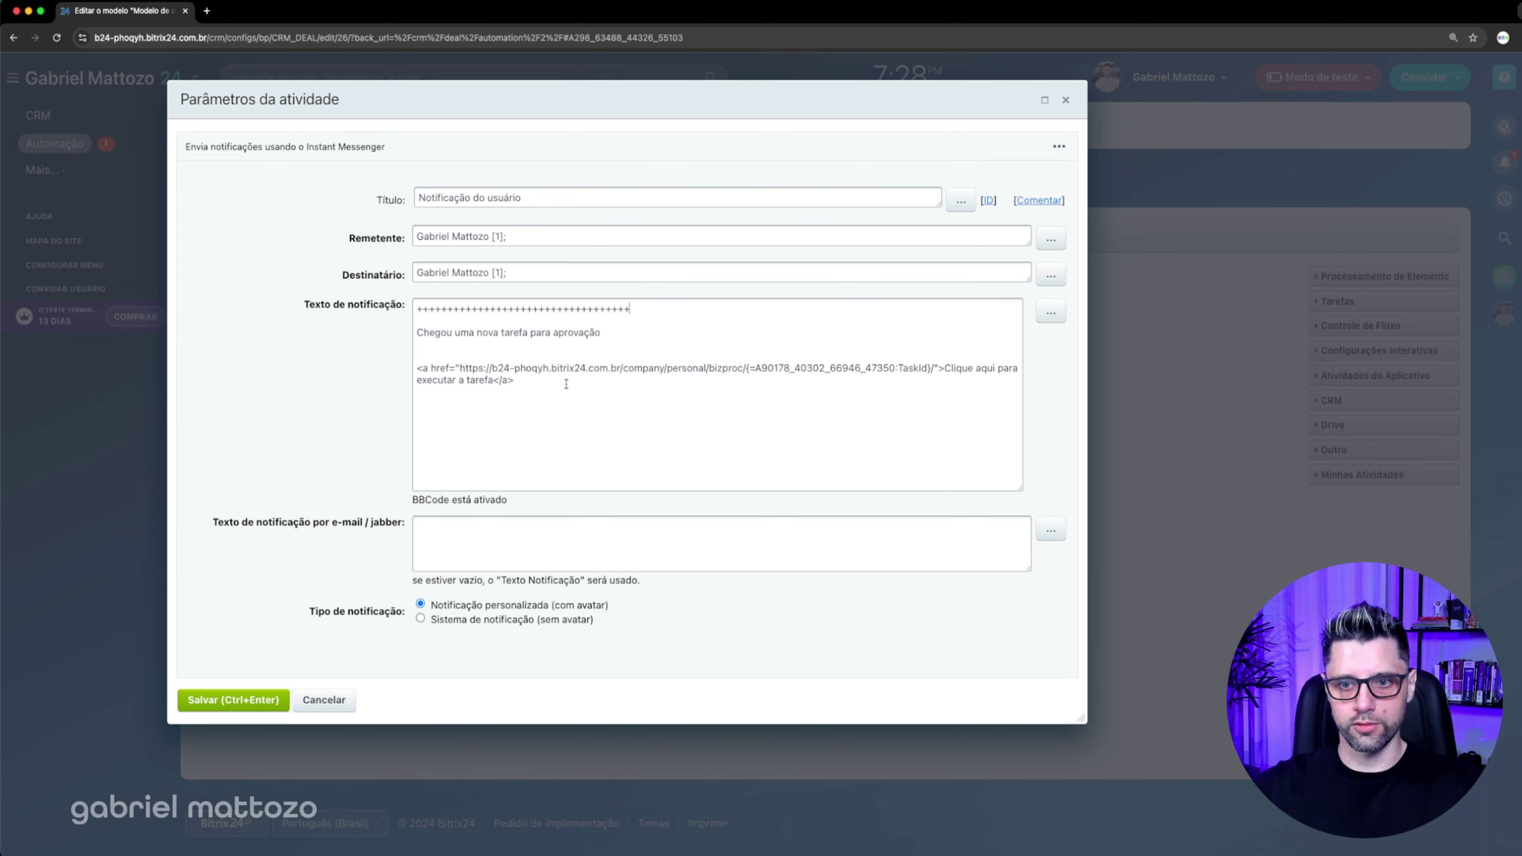
key("BackSpace")
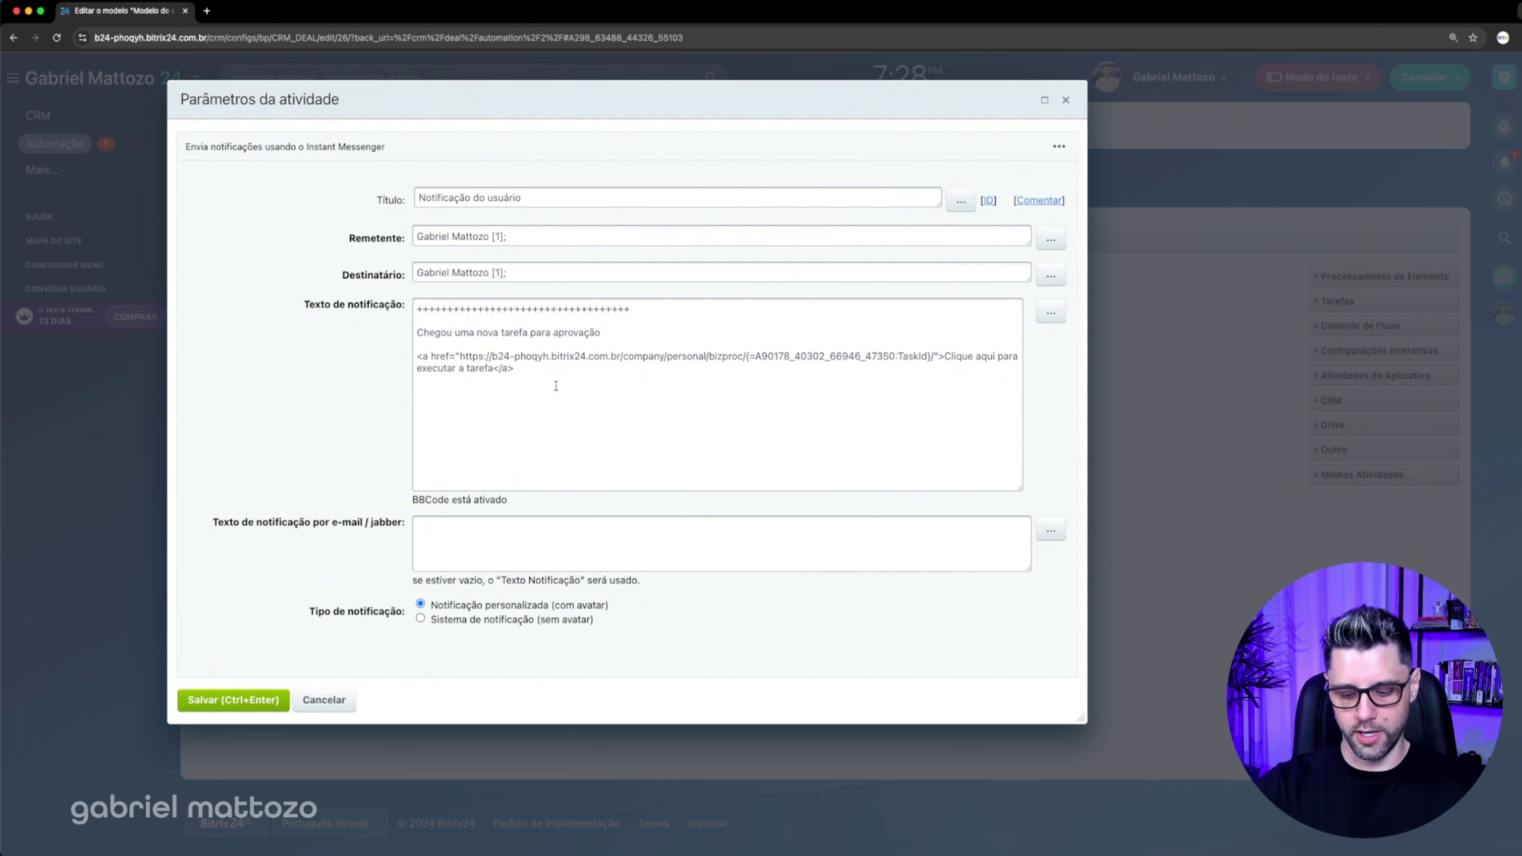
key("Return")
key("Return")
type("++++++++++++++++++++++++++++++++++")
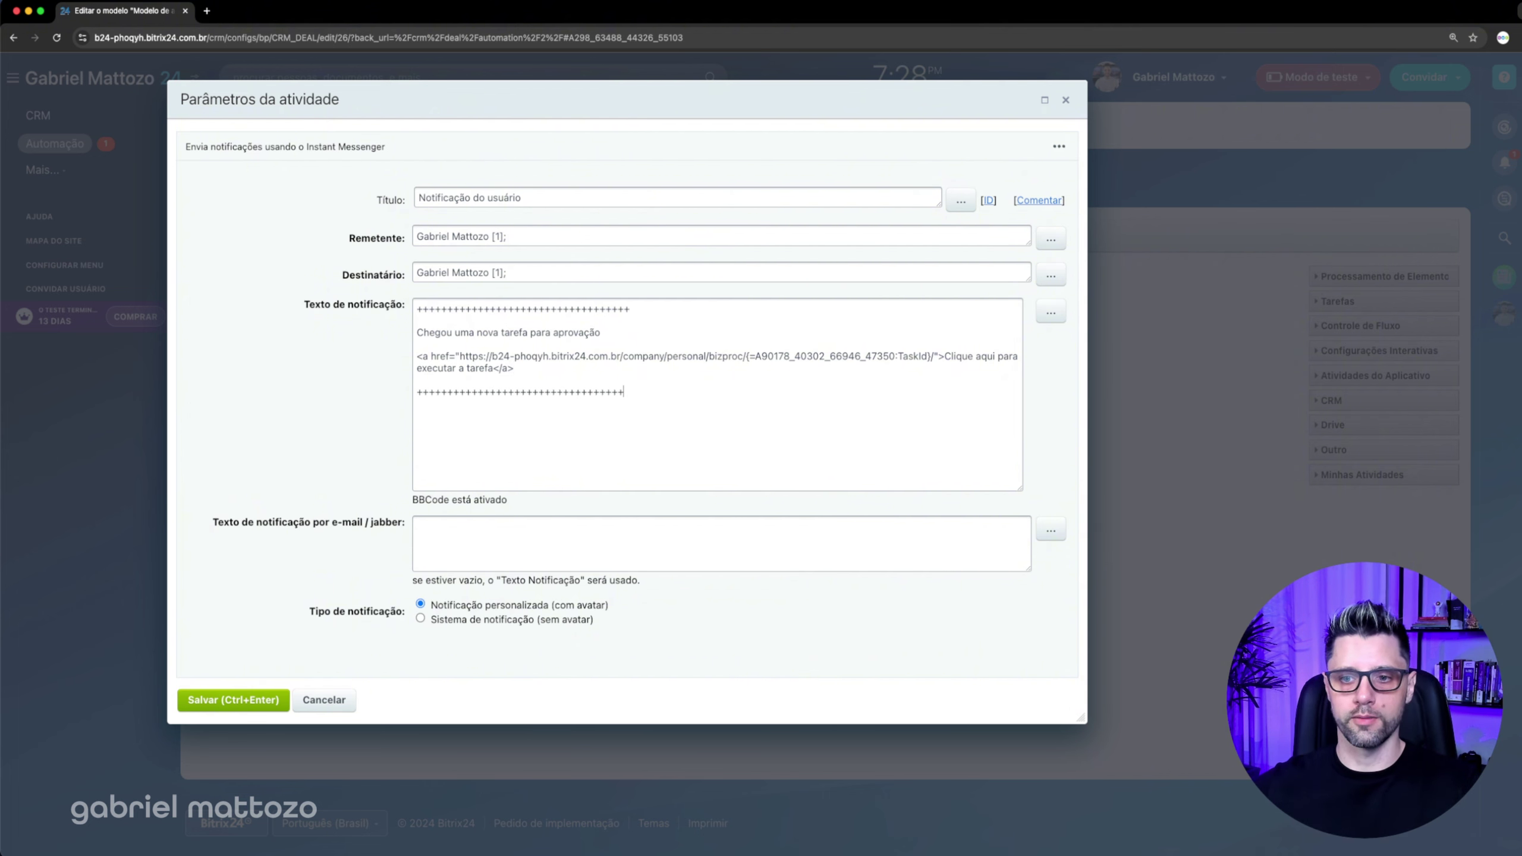
left_click(261, 711)
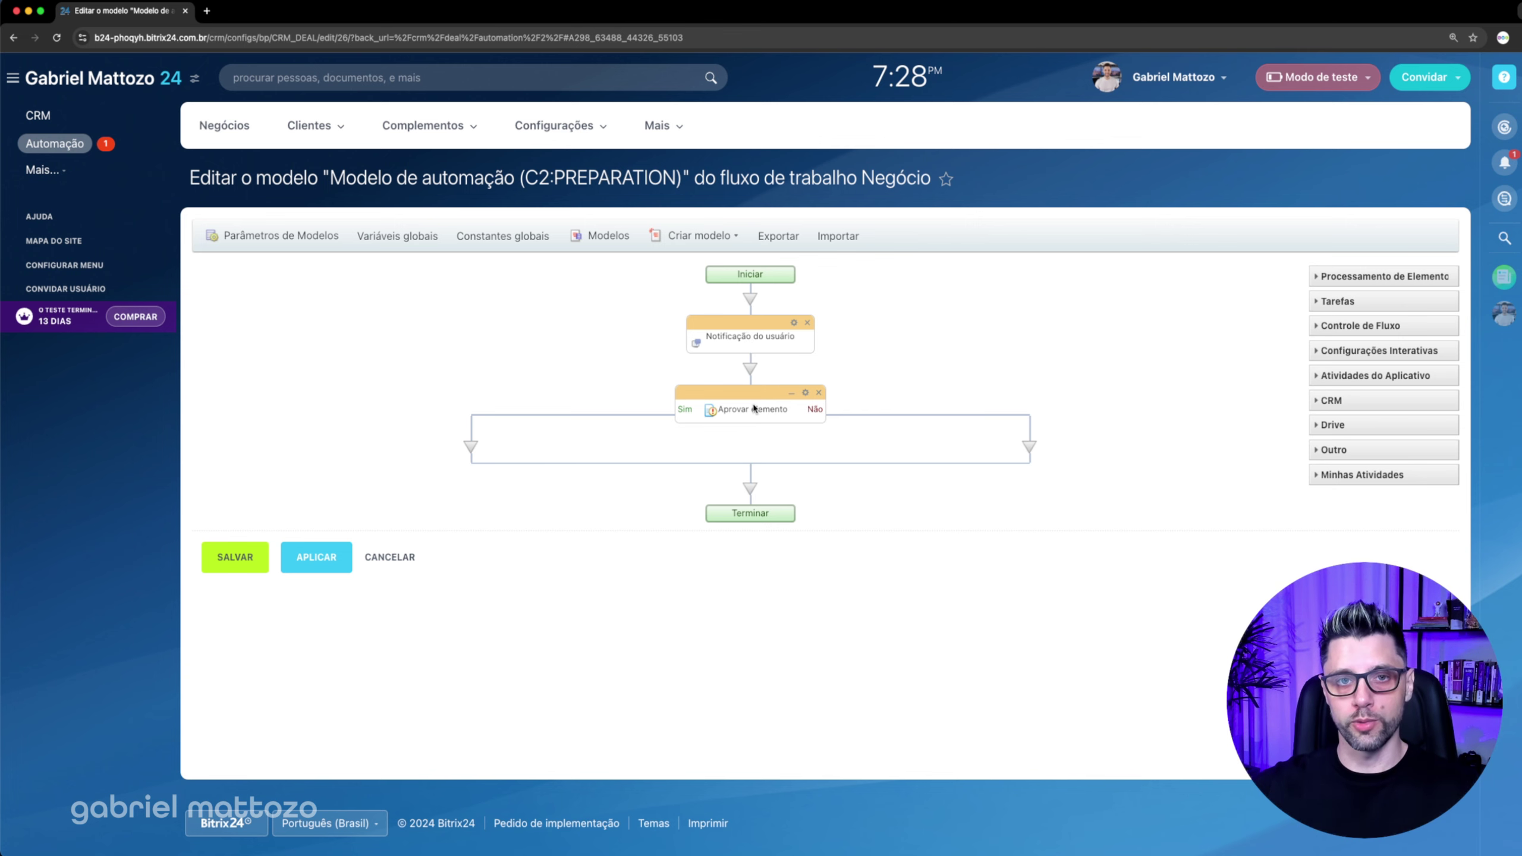
Step: Move Notificação do usuário below Aprovar elemento and insert an Execução Paralela block directly after Iniciar
left_click_drag(753, 321, 750, 483)
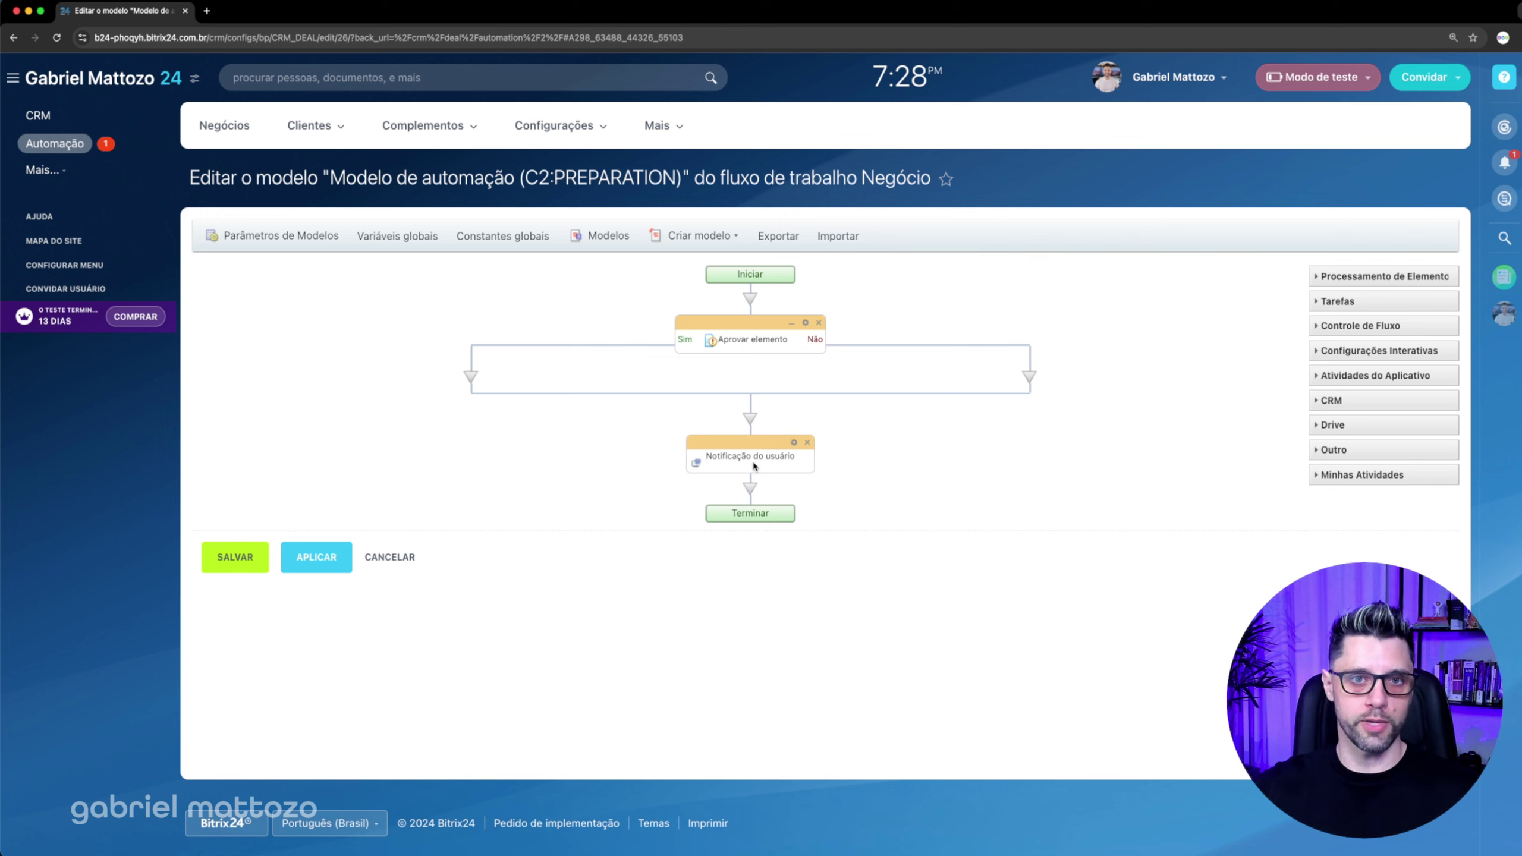
left_click(753, 301)
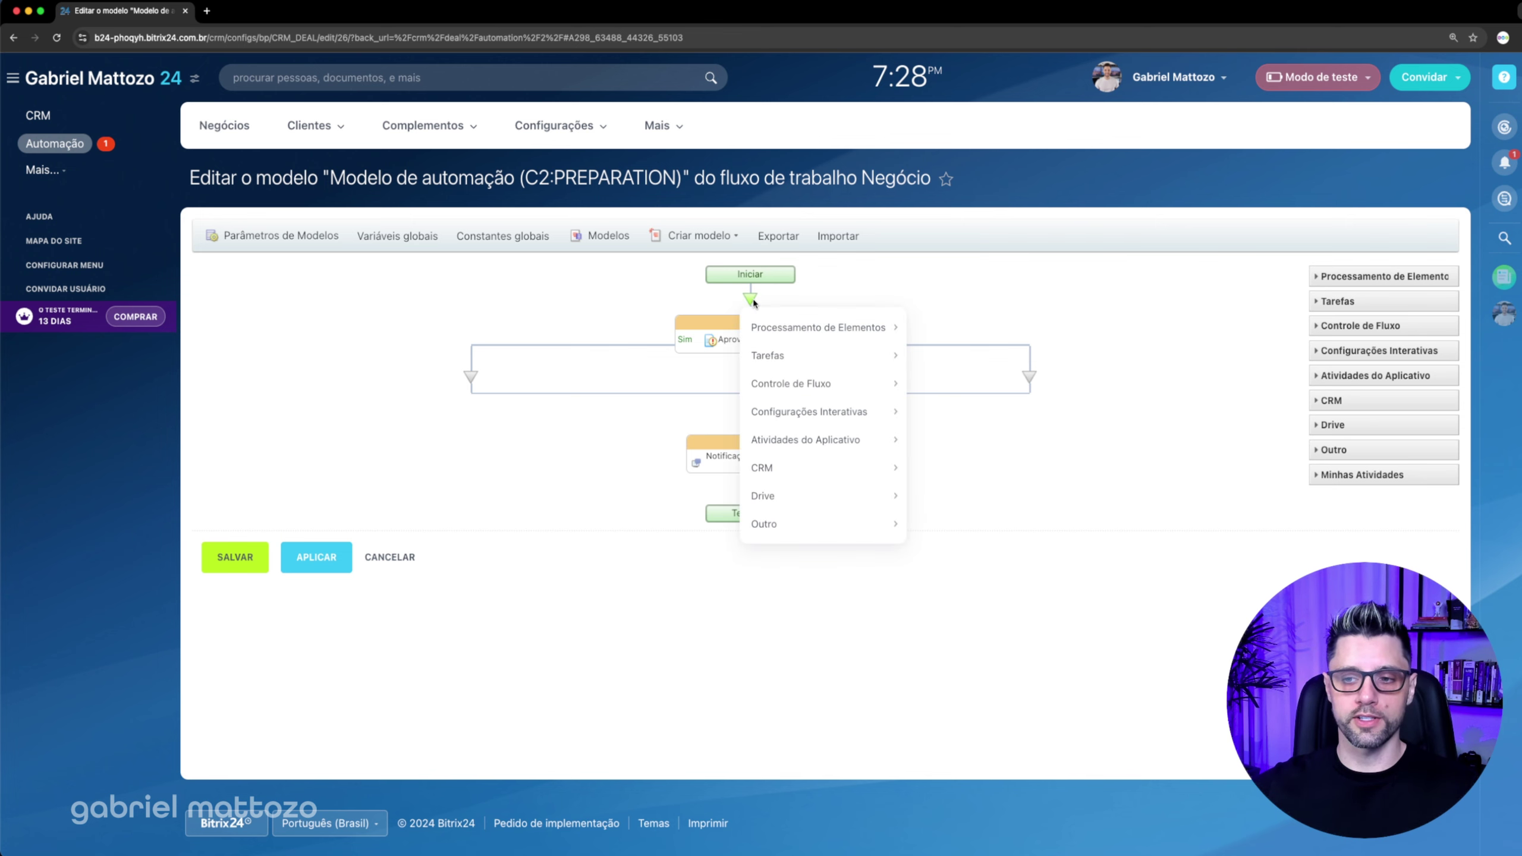
mouse_move(770, 391)
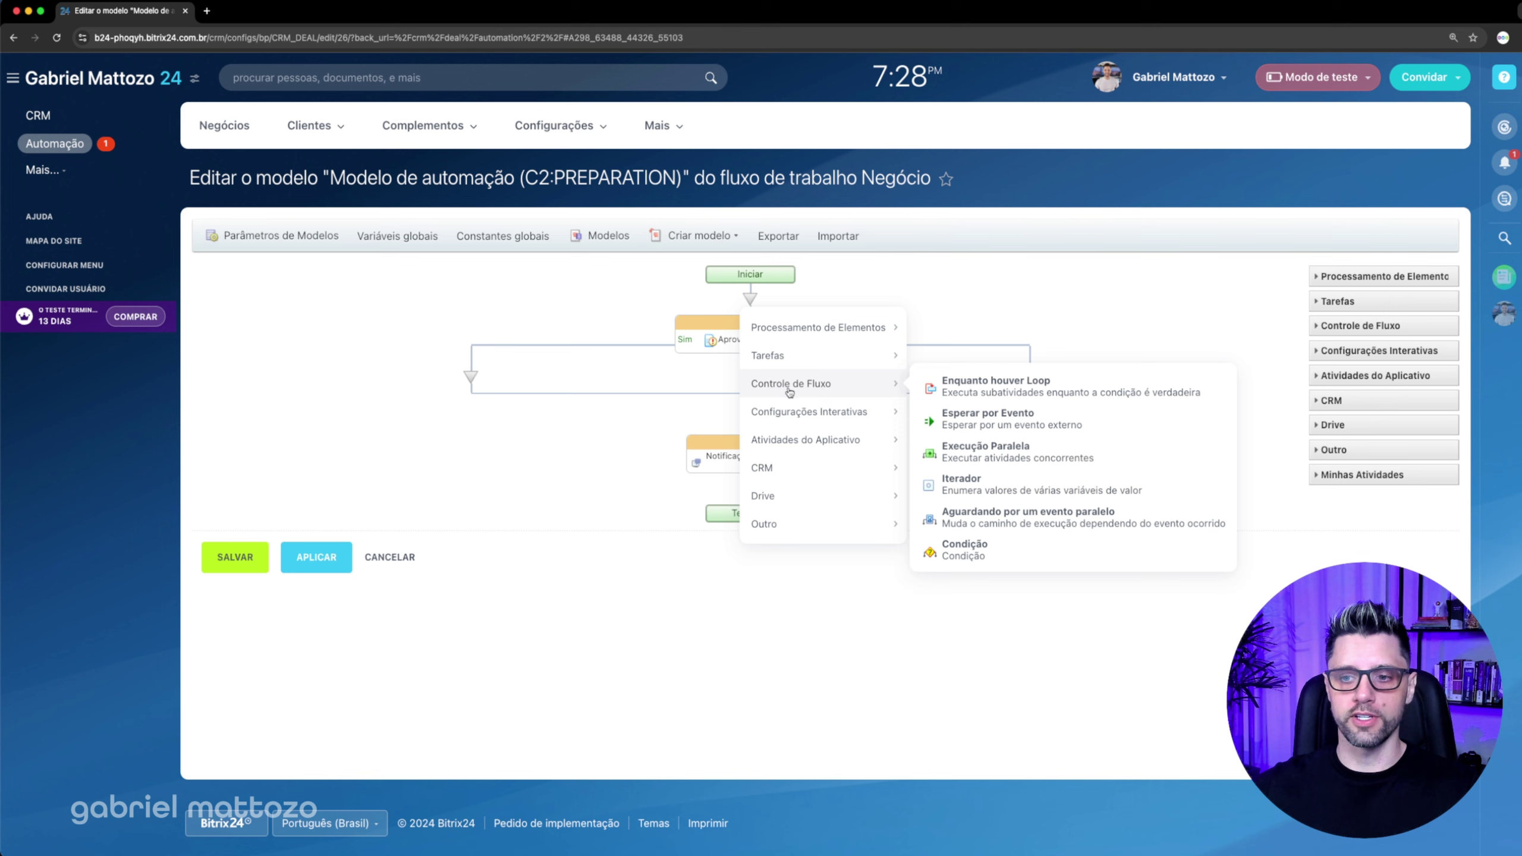
left_click(981, 456)
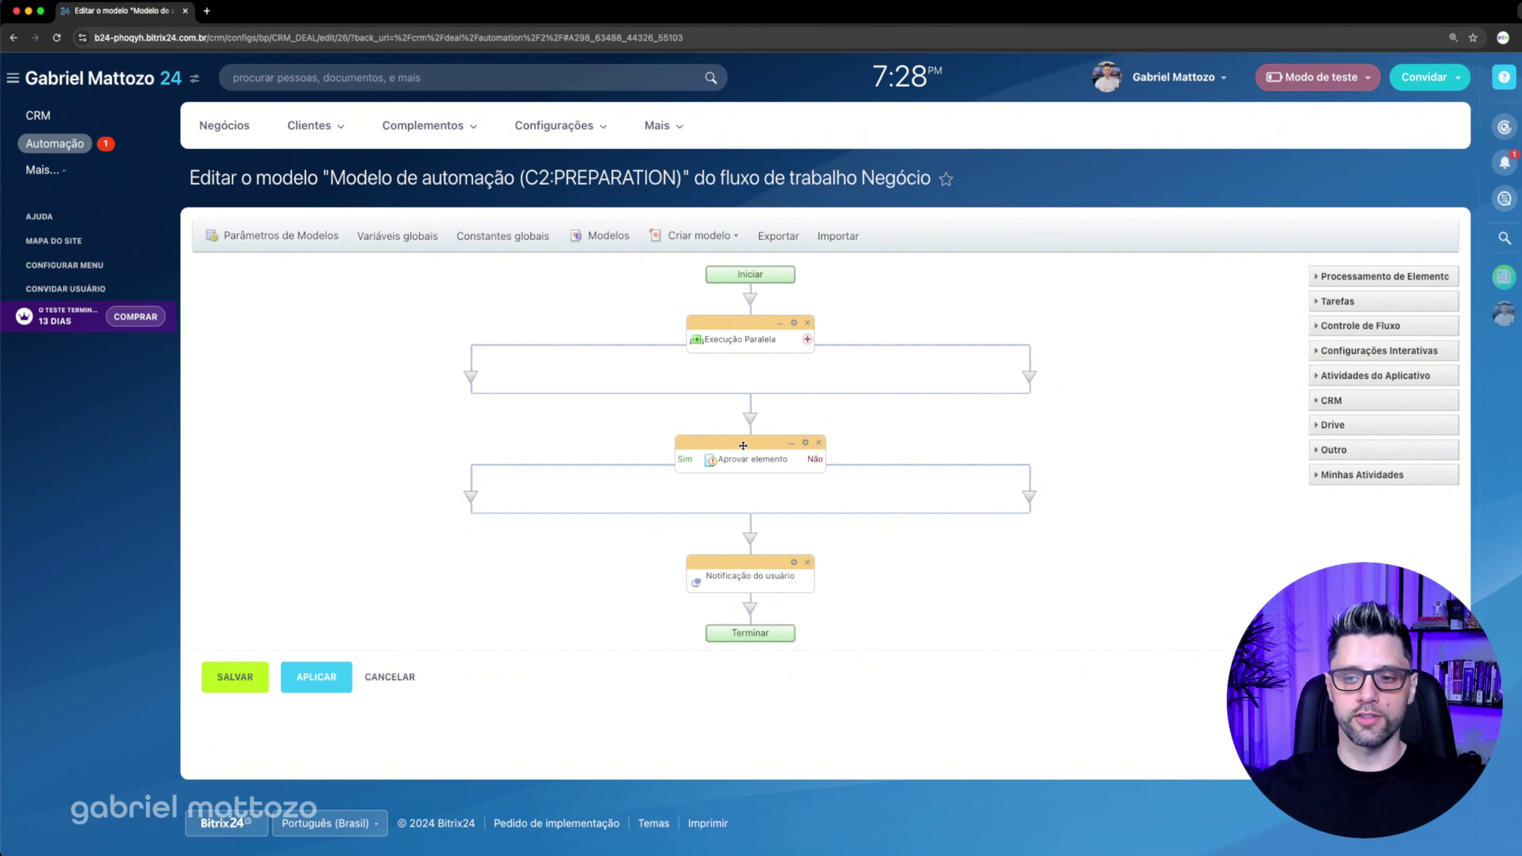
Step: Place Aprovar elemento in the first parallel branch and Notificação do usuário in the second, and save the workflow template
left_click_drag(744, 446, 536, 383)
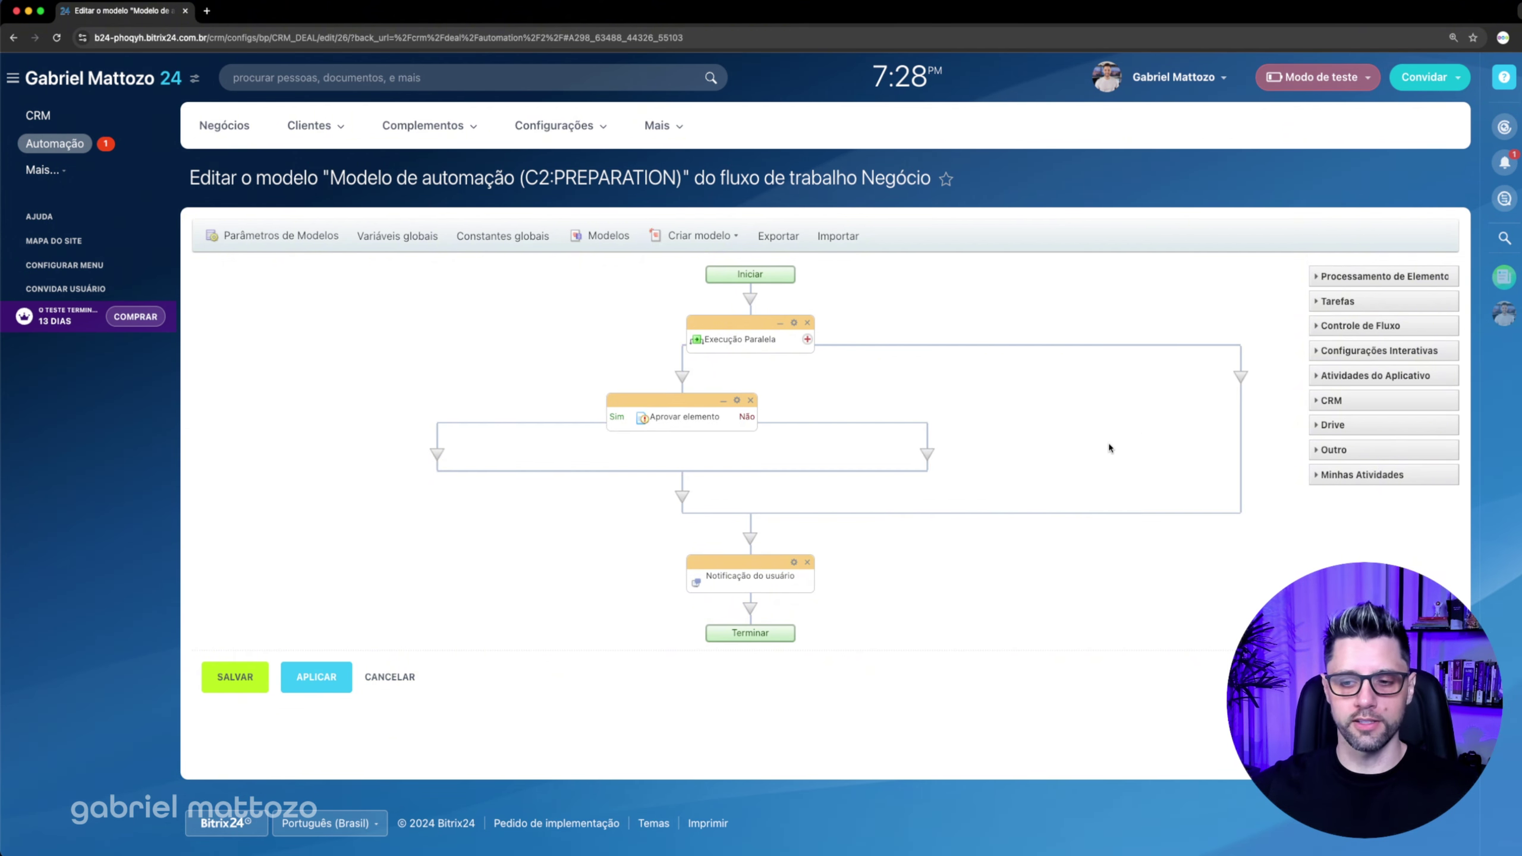
left_click_drag(731, 562, 1264, 381)
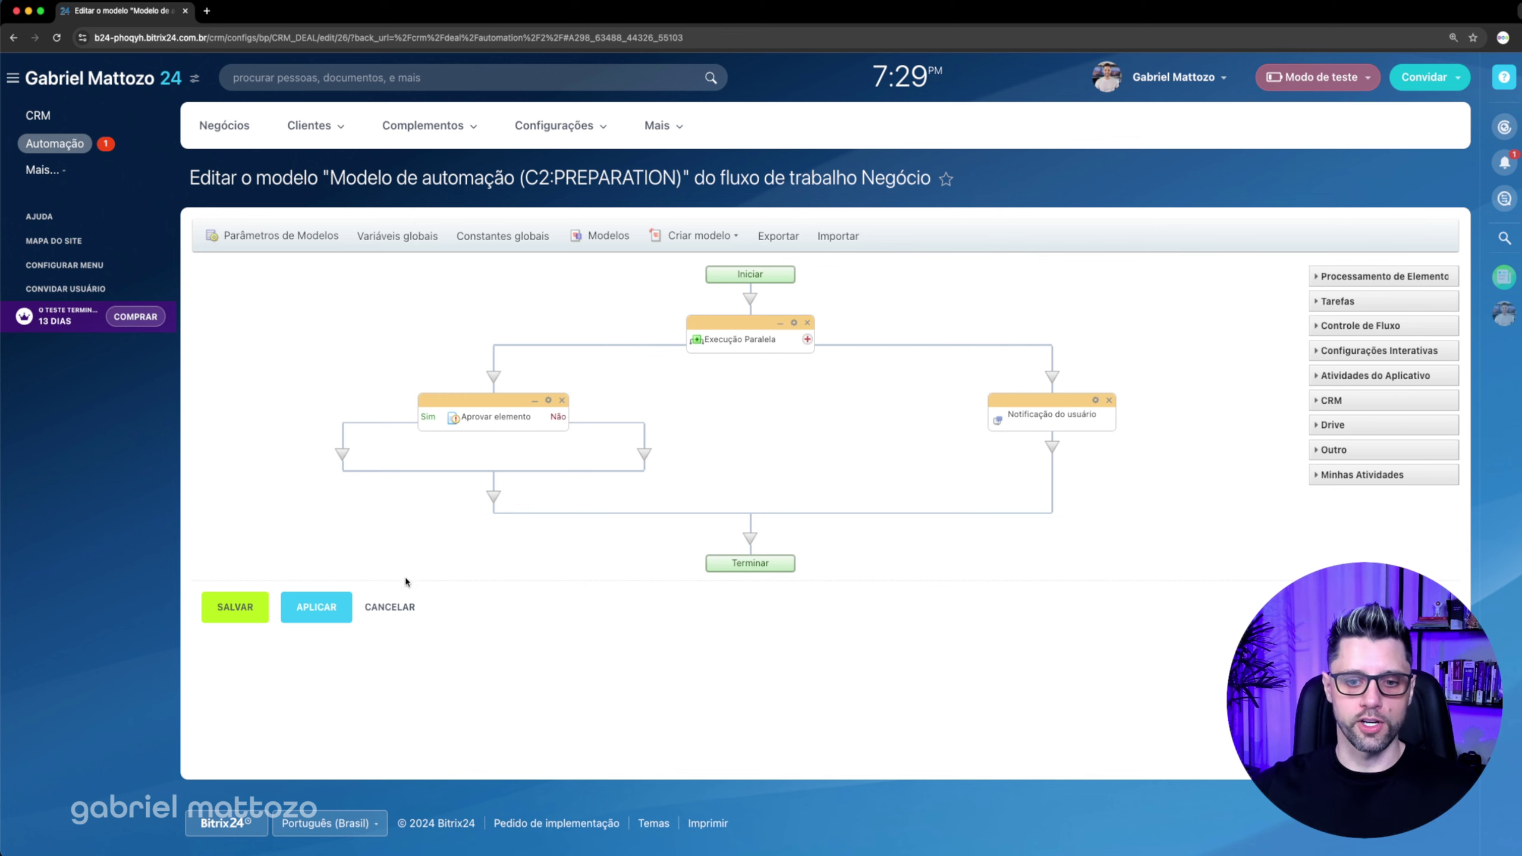
left_click(237, 608)
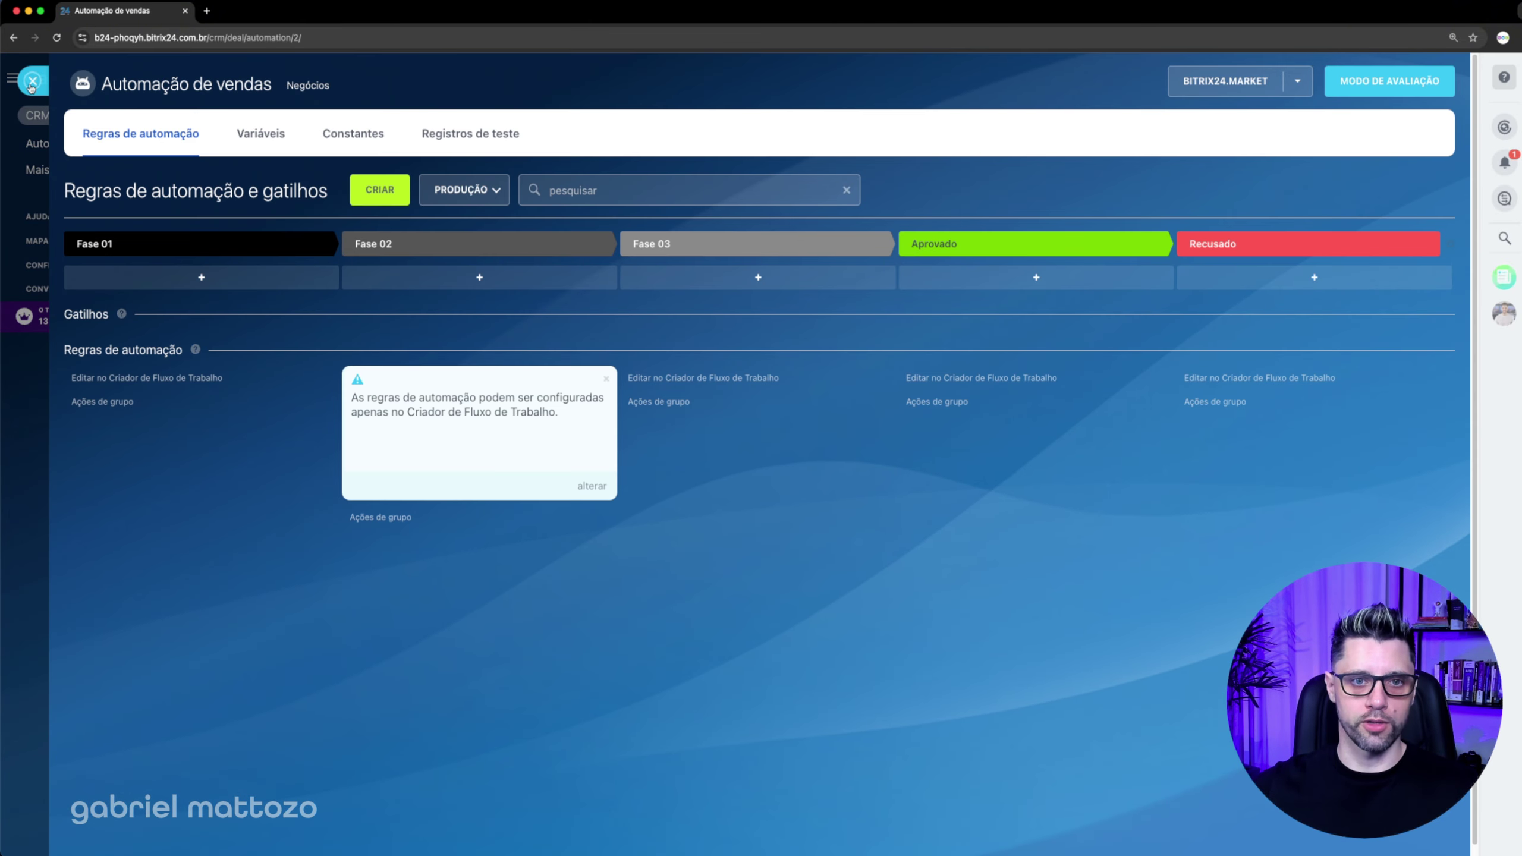
Step: Retrigger the Fase 02 automation for the teste deal on the Kanban and open the approval task link from its new notification
left_click(34, 82)
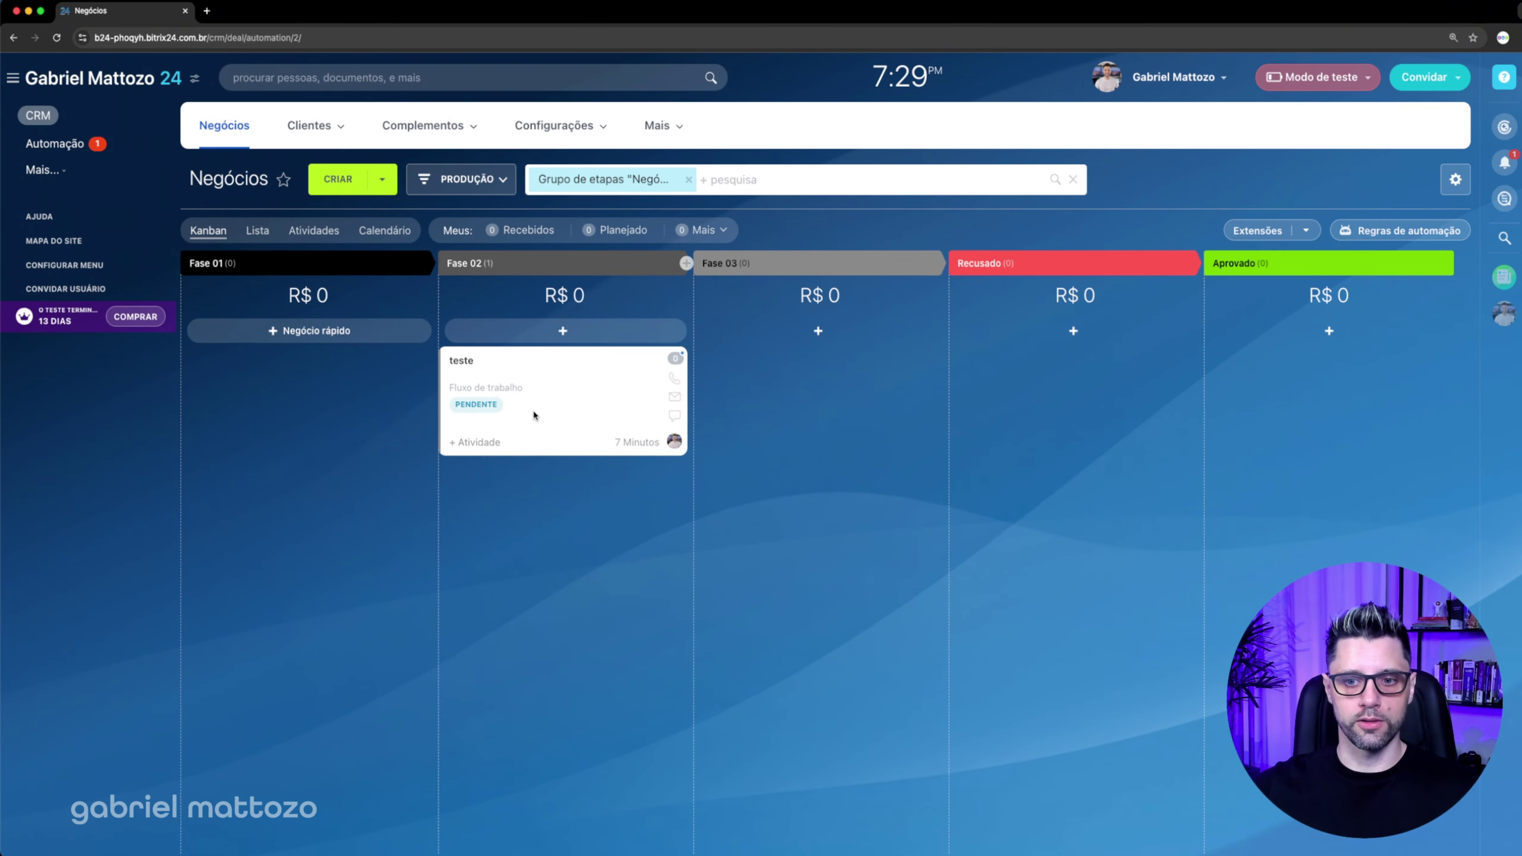
left_click_drag(534, 419, 453, 418)
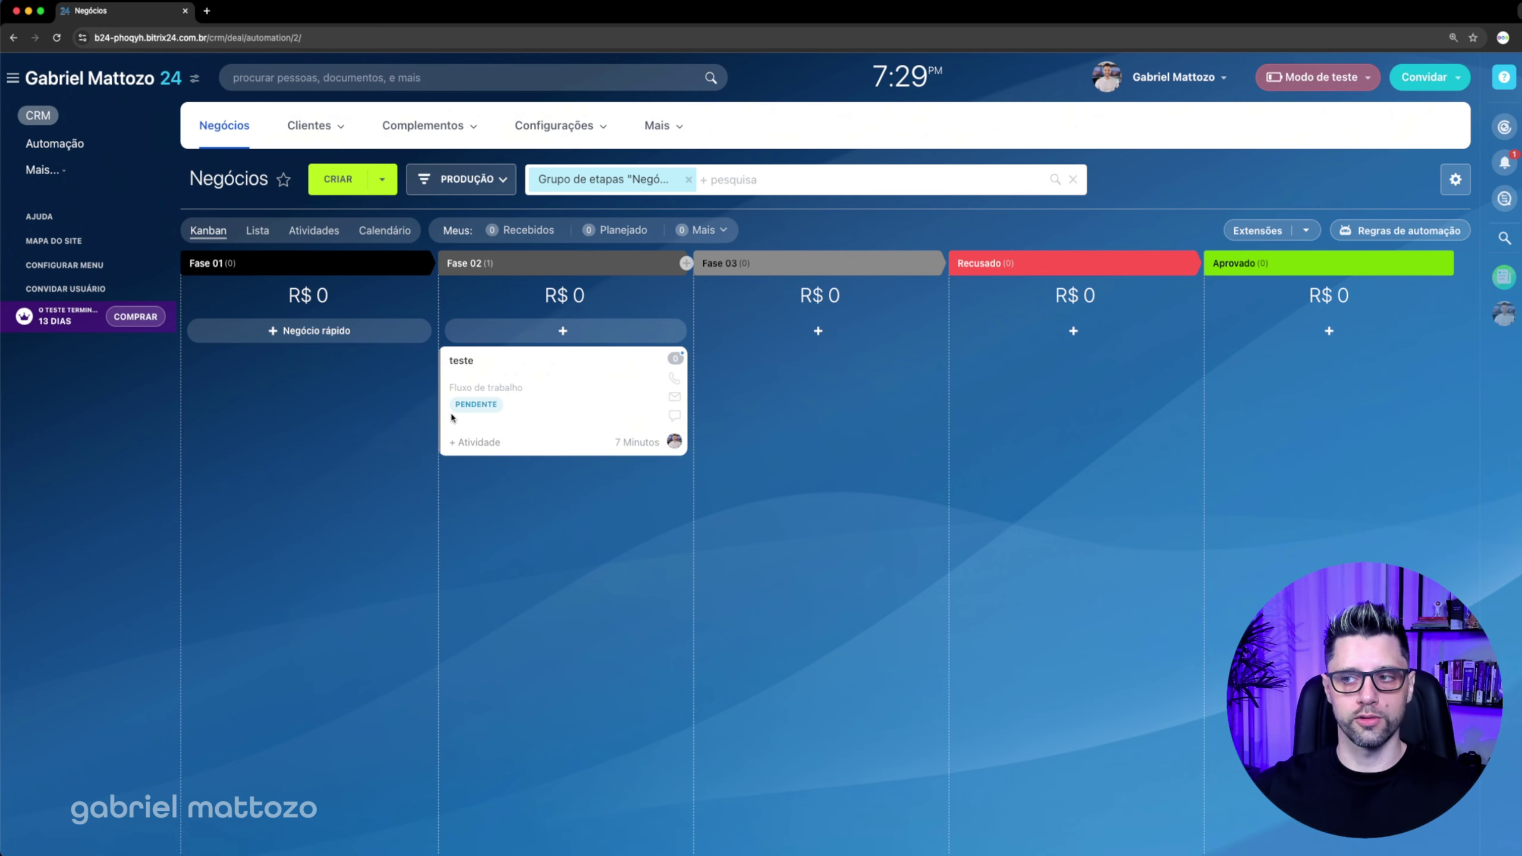
left_click(1505, 162)
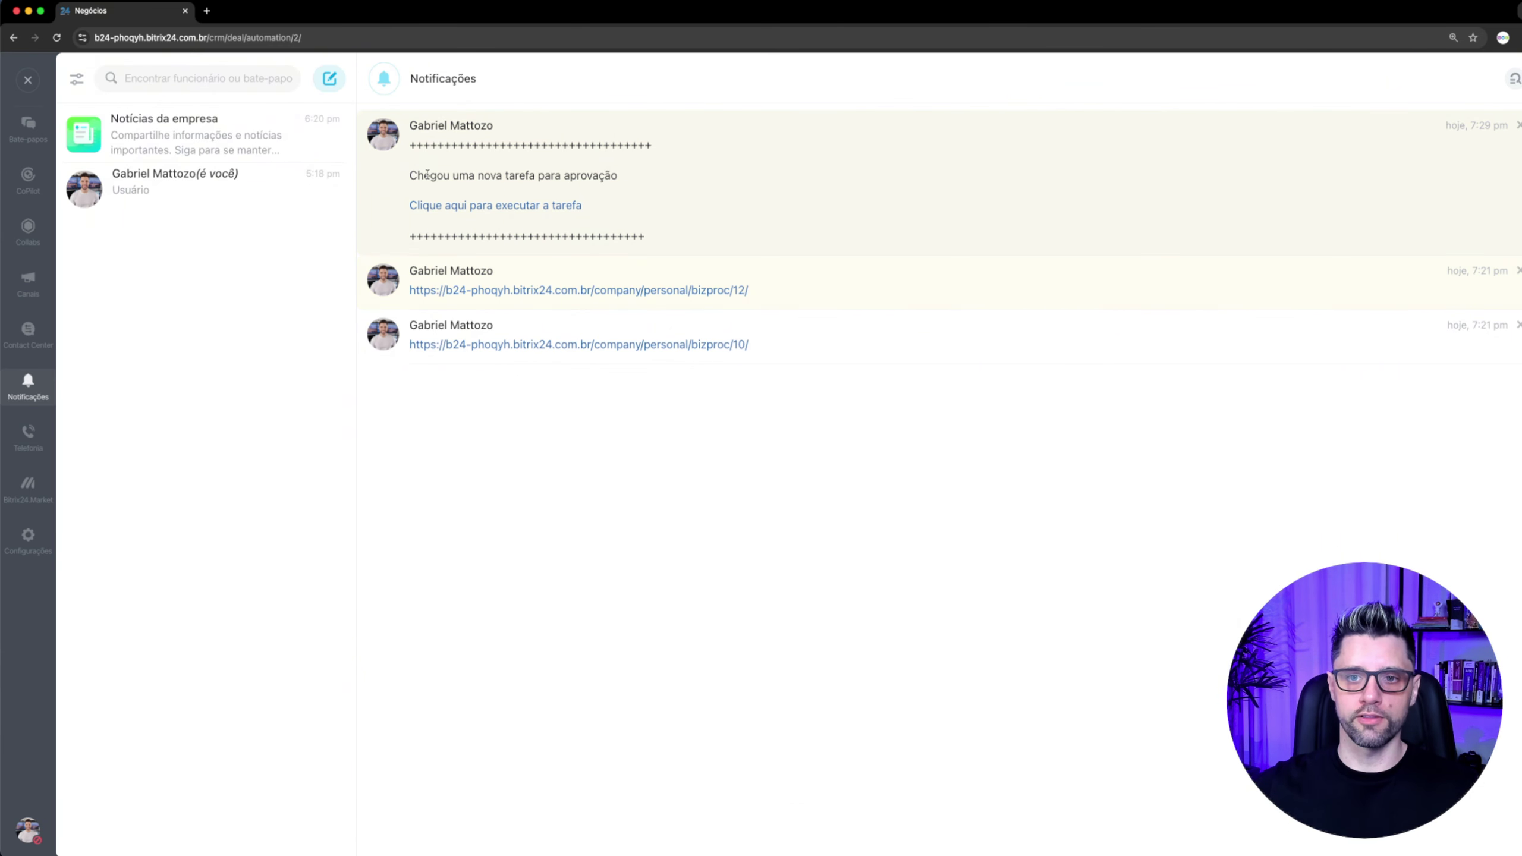
left_click_drag(408, 175, 630, 179)
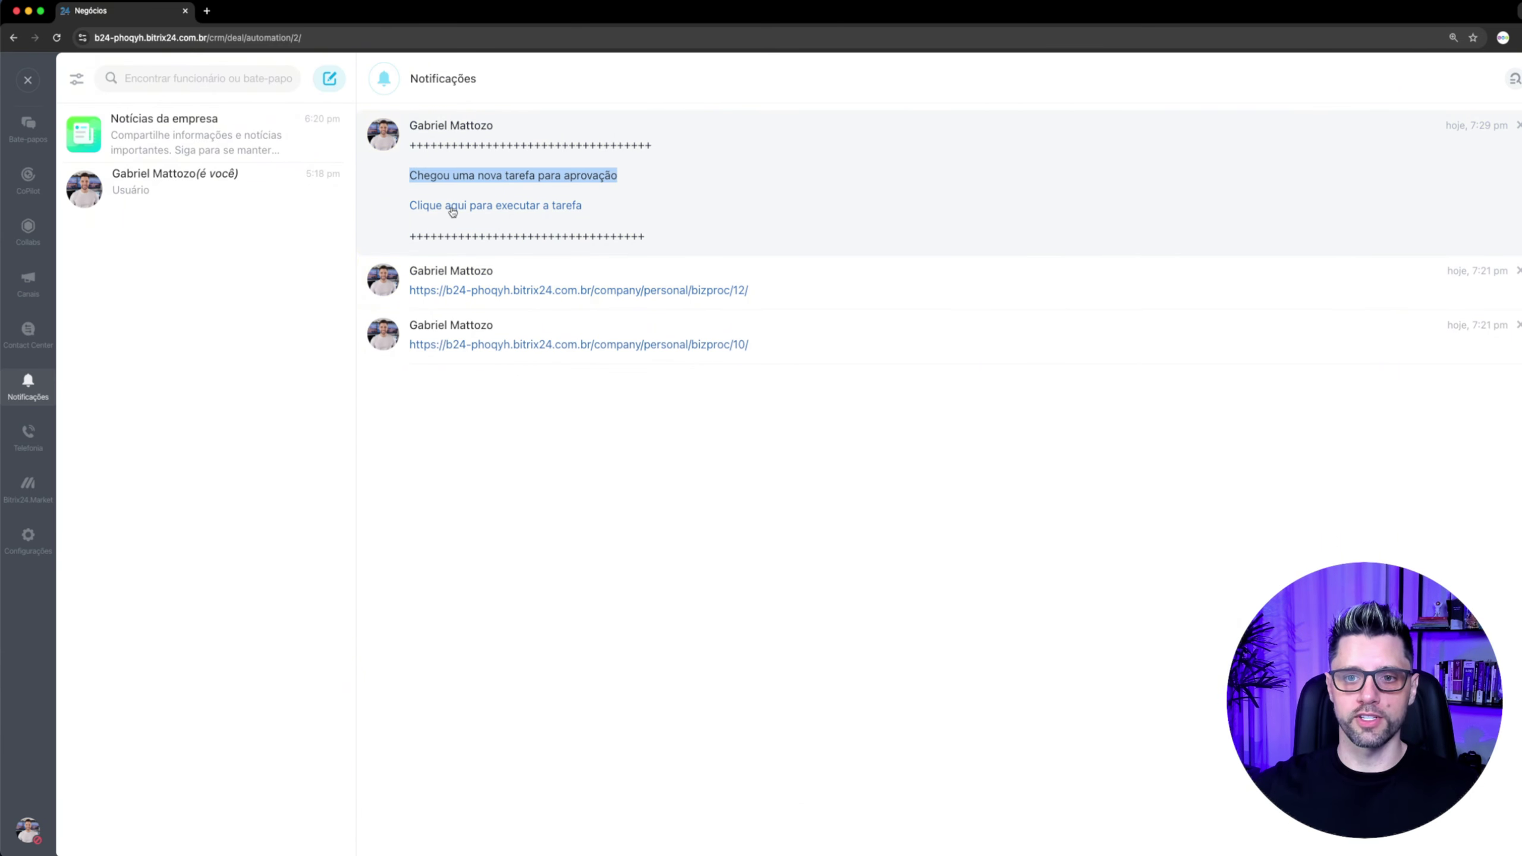
left_click(503, 206)
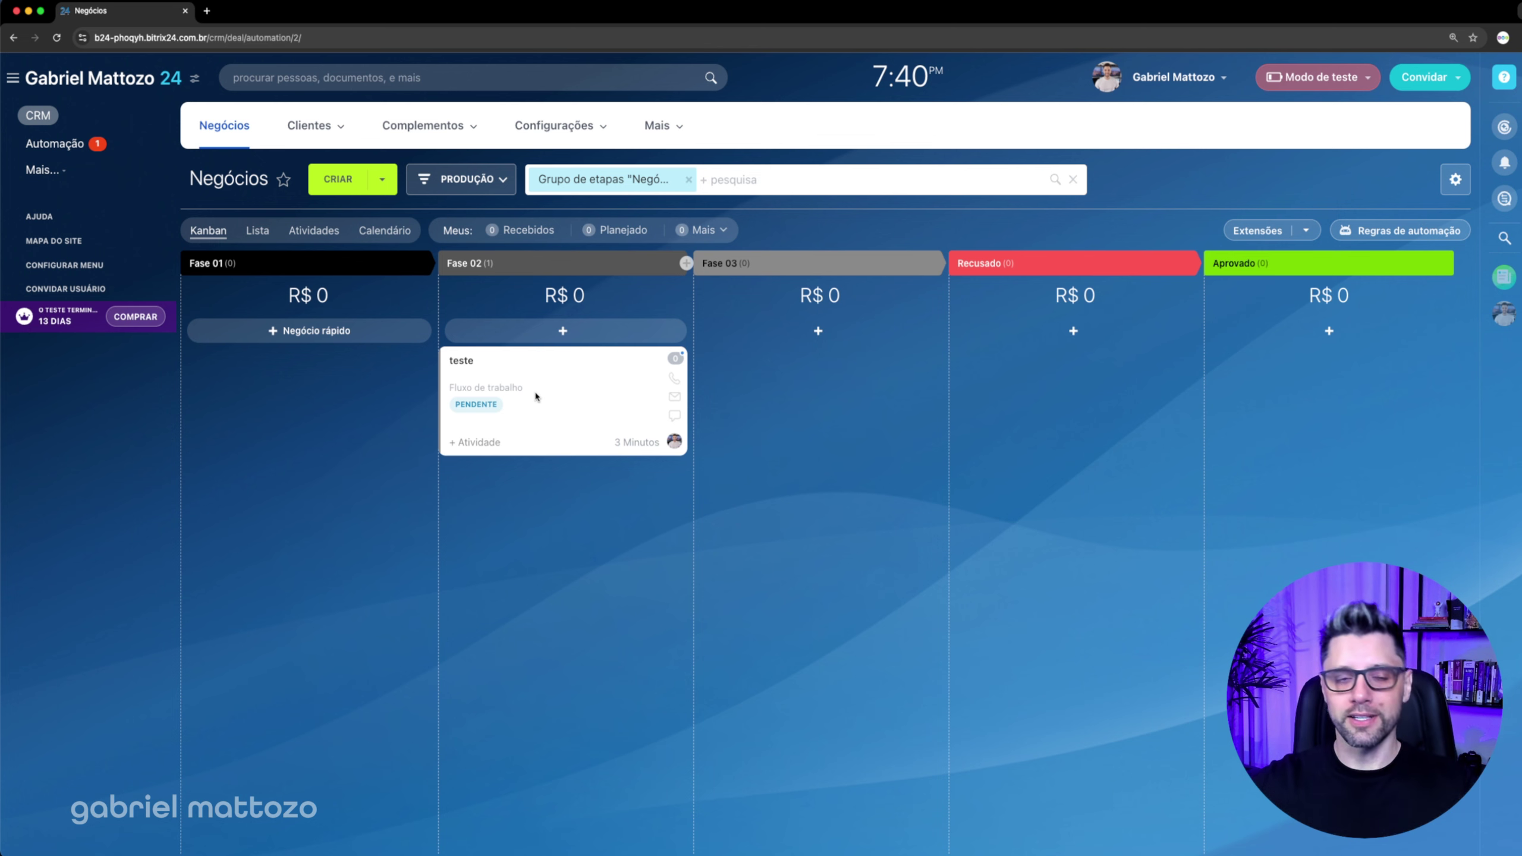
Step: Open the teste deal from Fase 02 on the Kanban
left_click(573, 400)
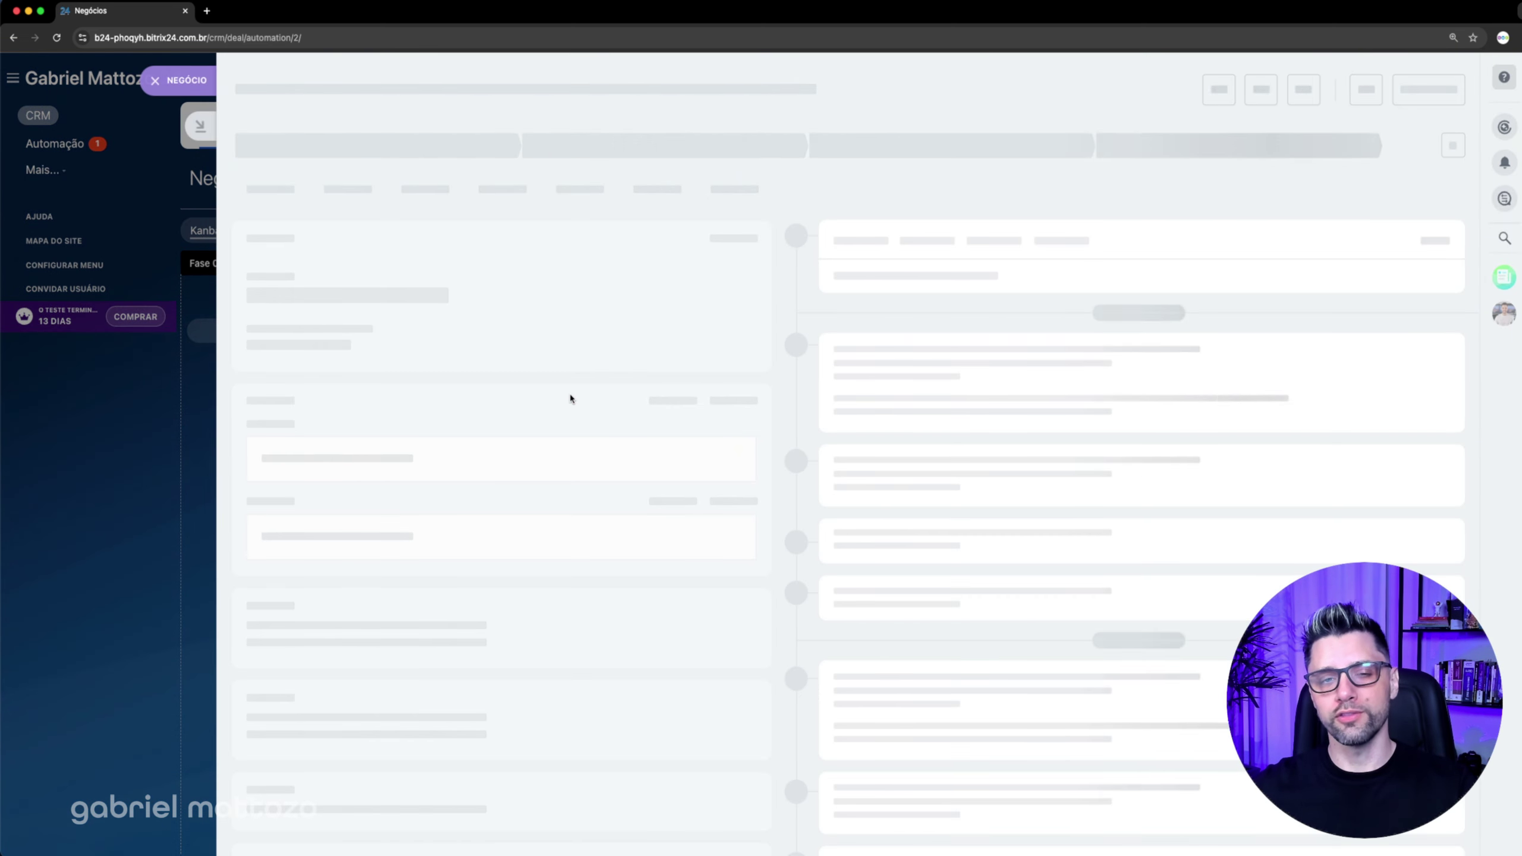